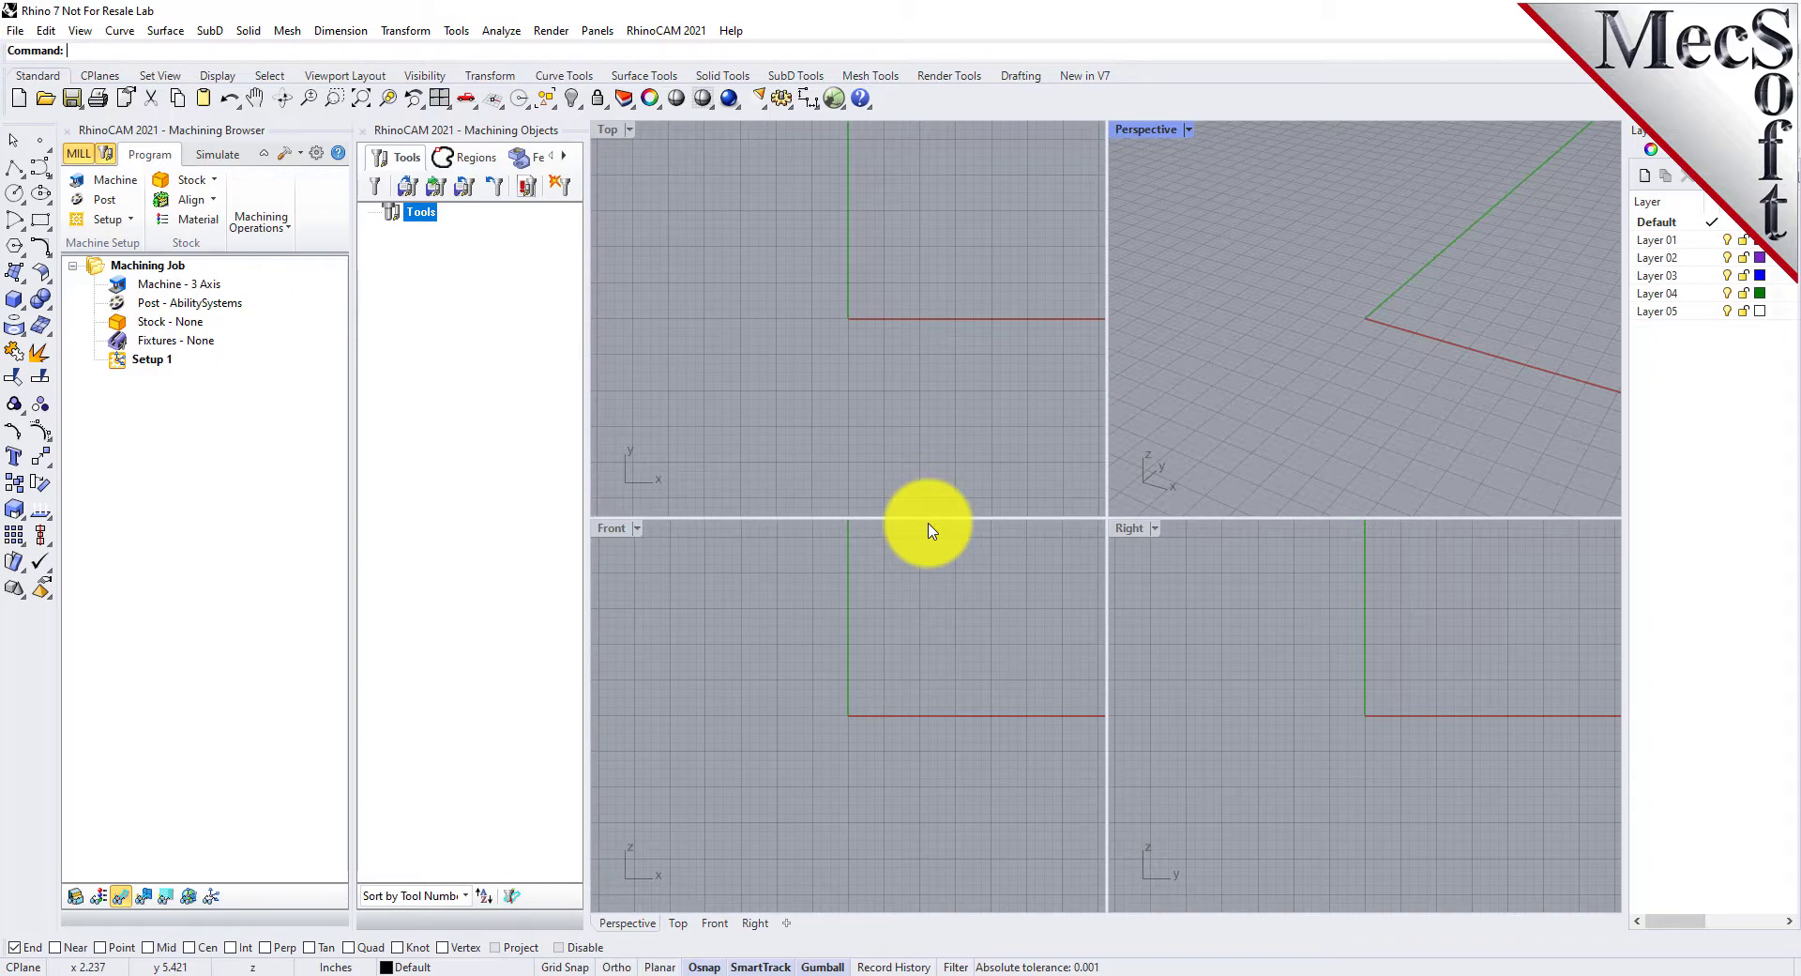
Close the Machining Objects and Machining Browser panels and load the MILL module again
left_click(363, 131)
left_click(68, 130)
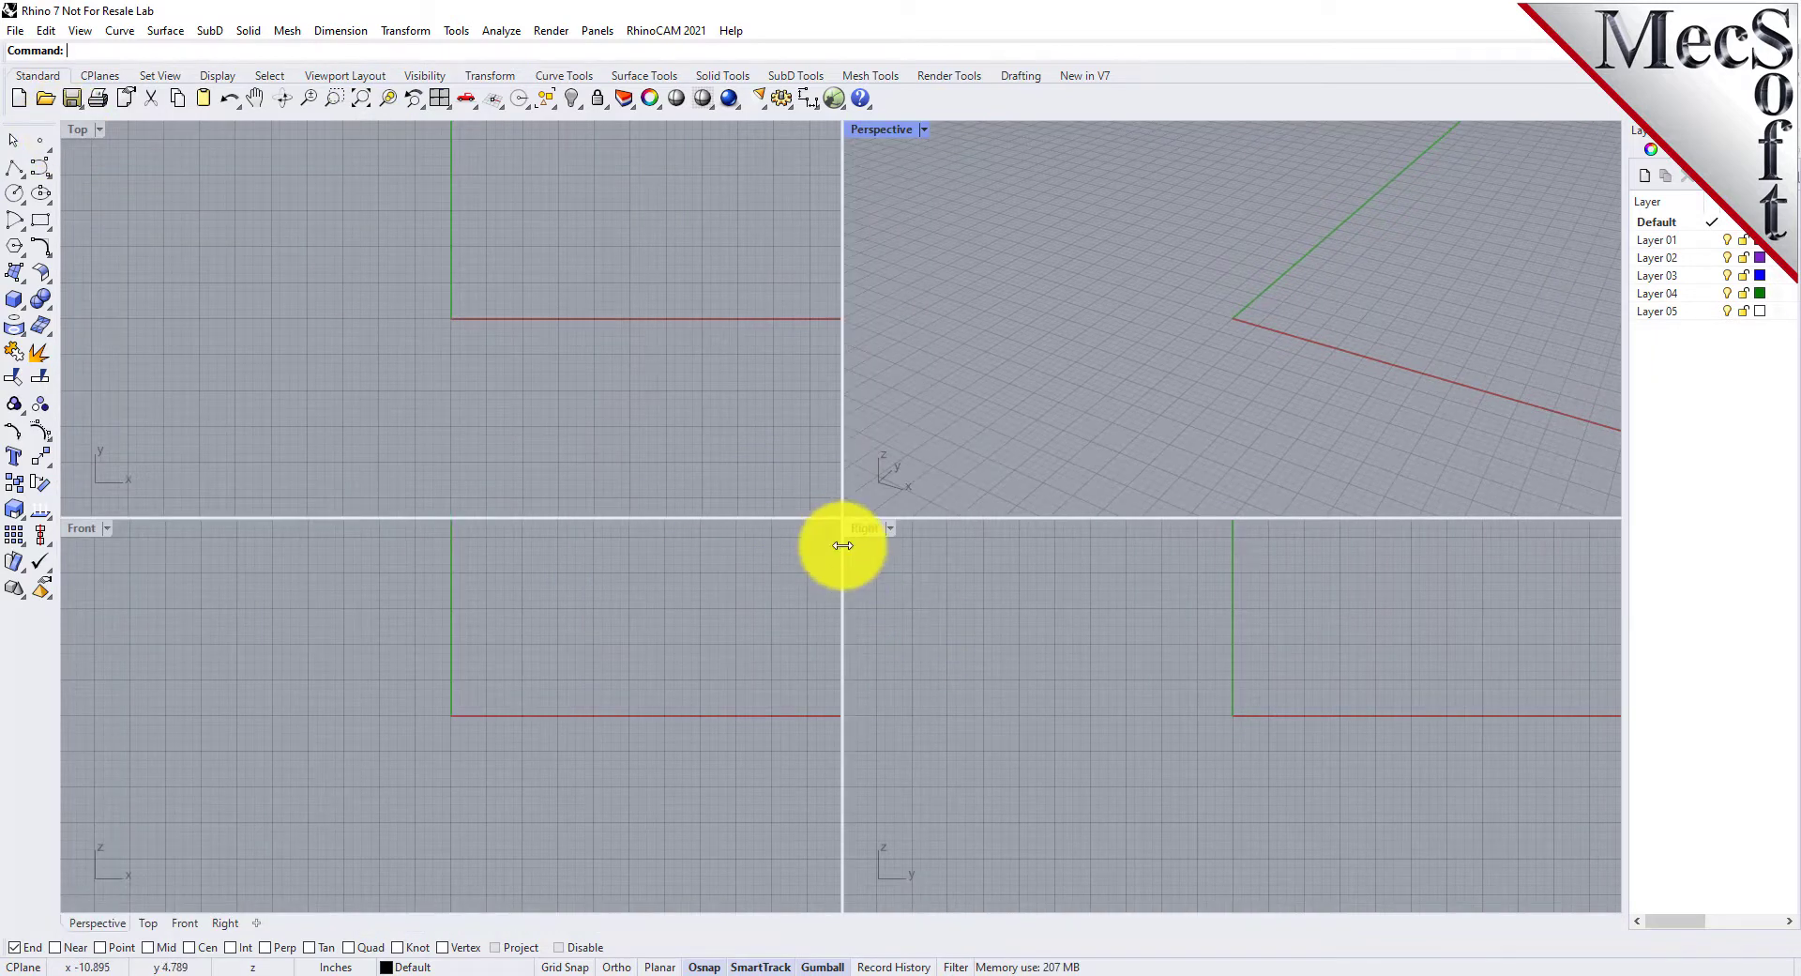
left_click(707, 32)
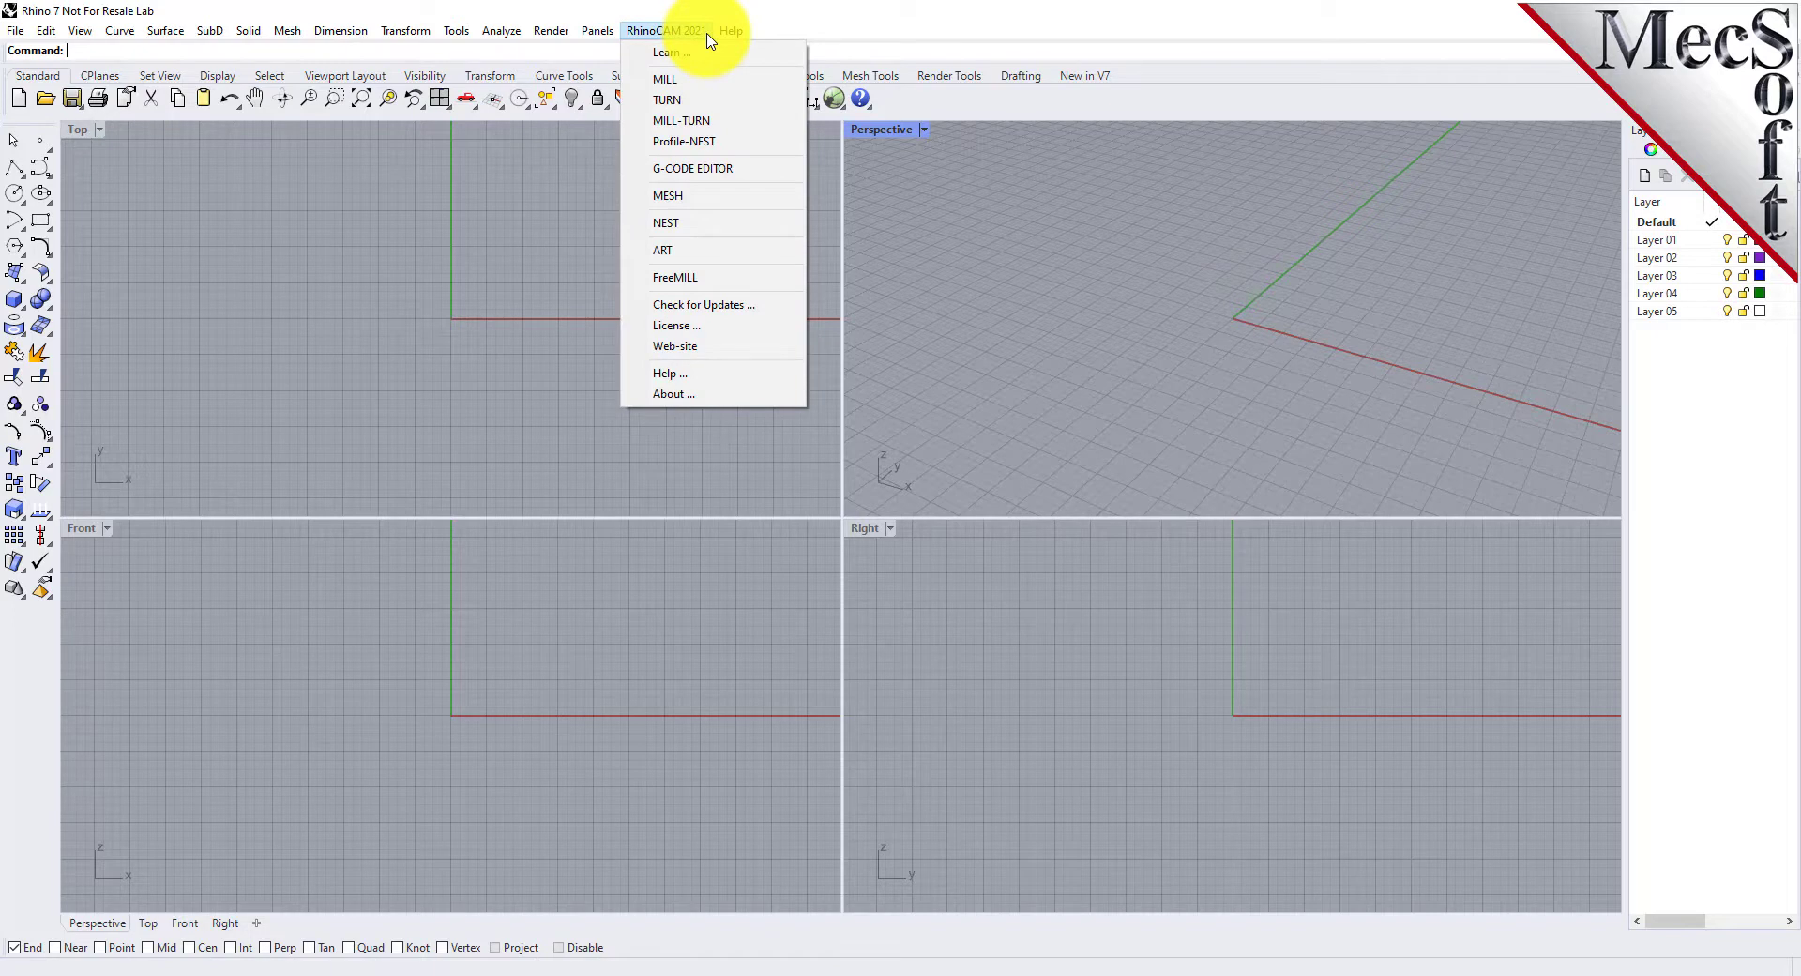
left_click(713, 80)
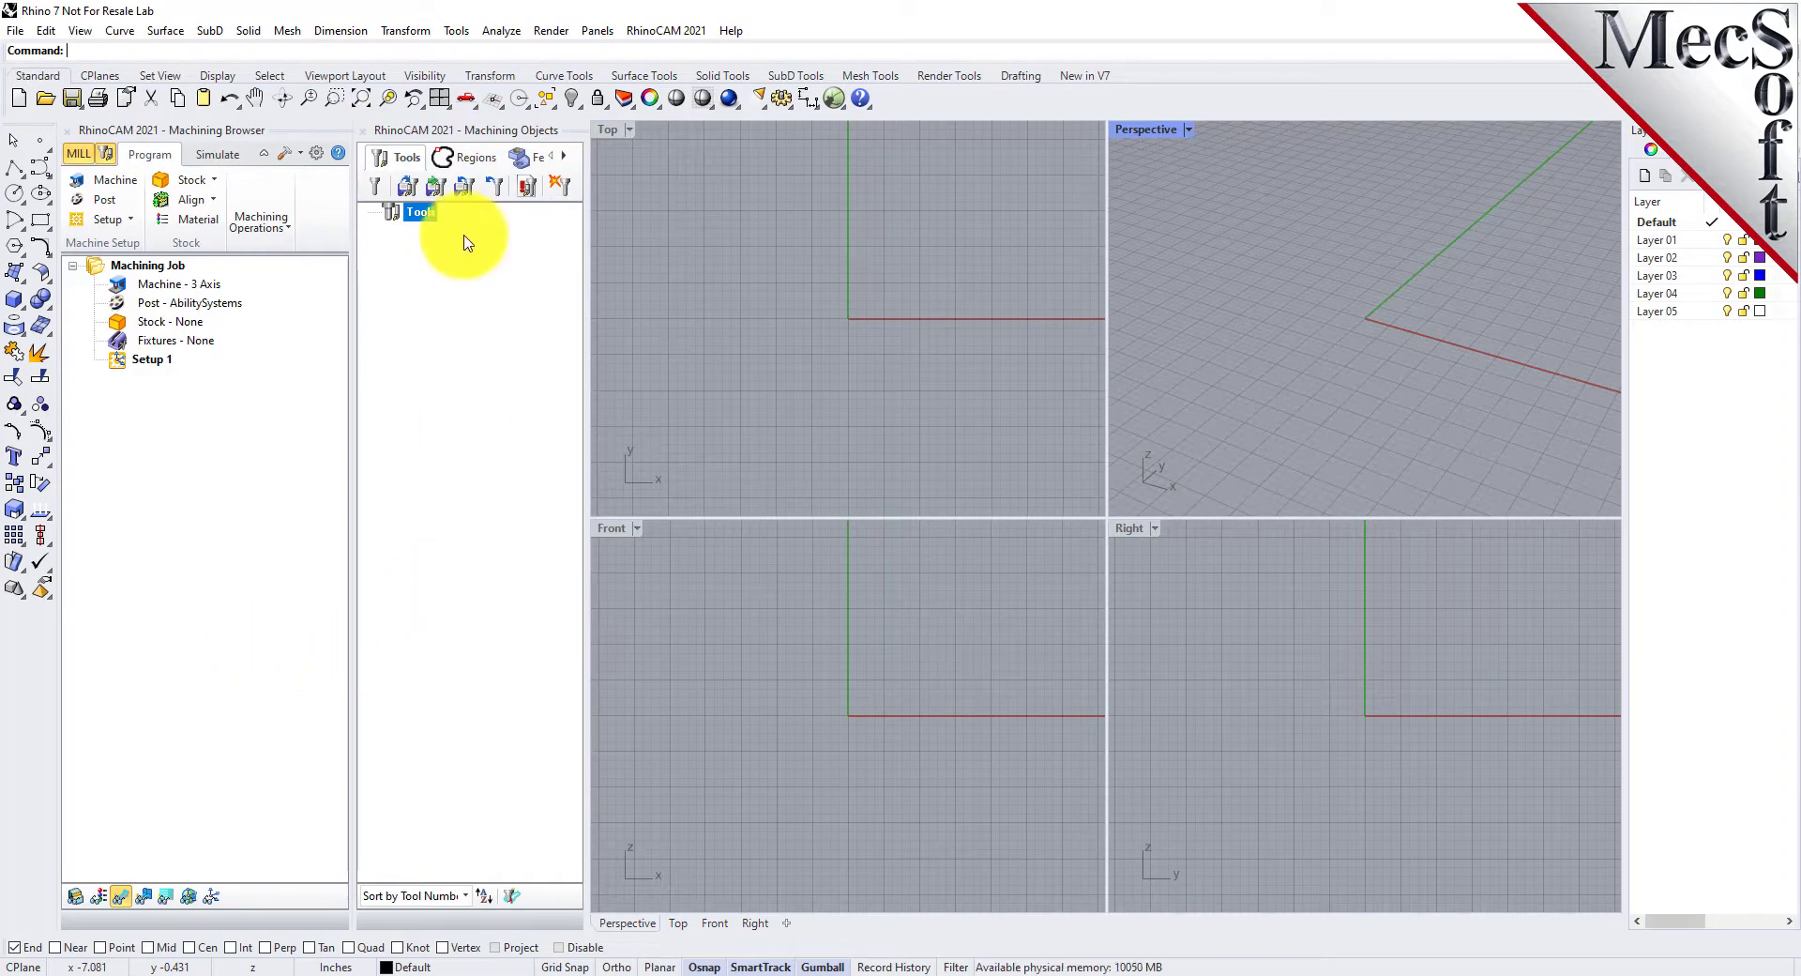
Dock the Machining Objects panel beneath the Machining Browser, giving the browser more height and widening both panels
left_click_drag(451, 129, 326, 624)
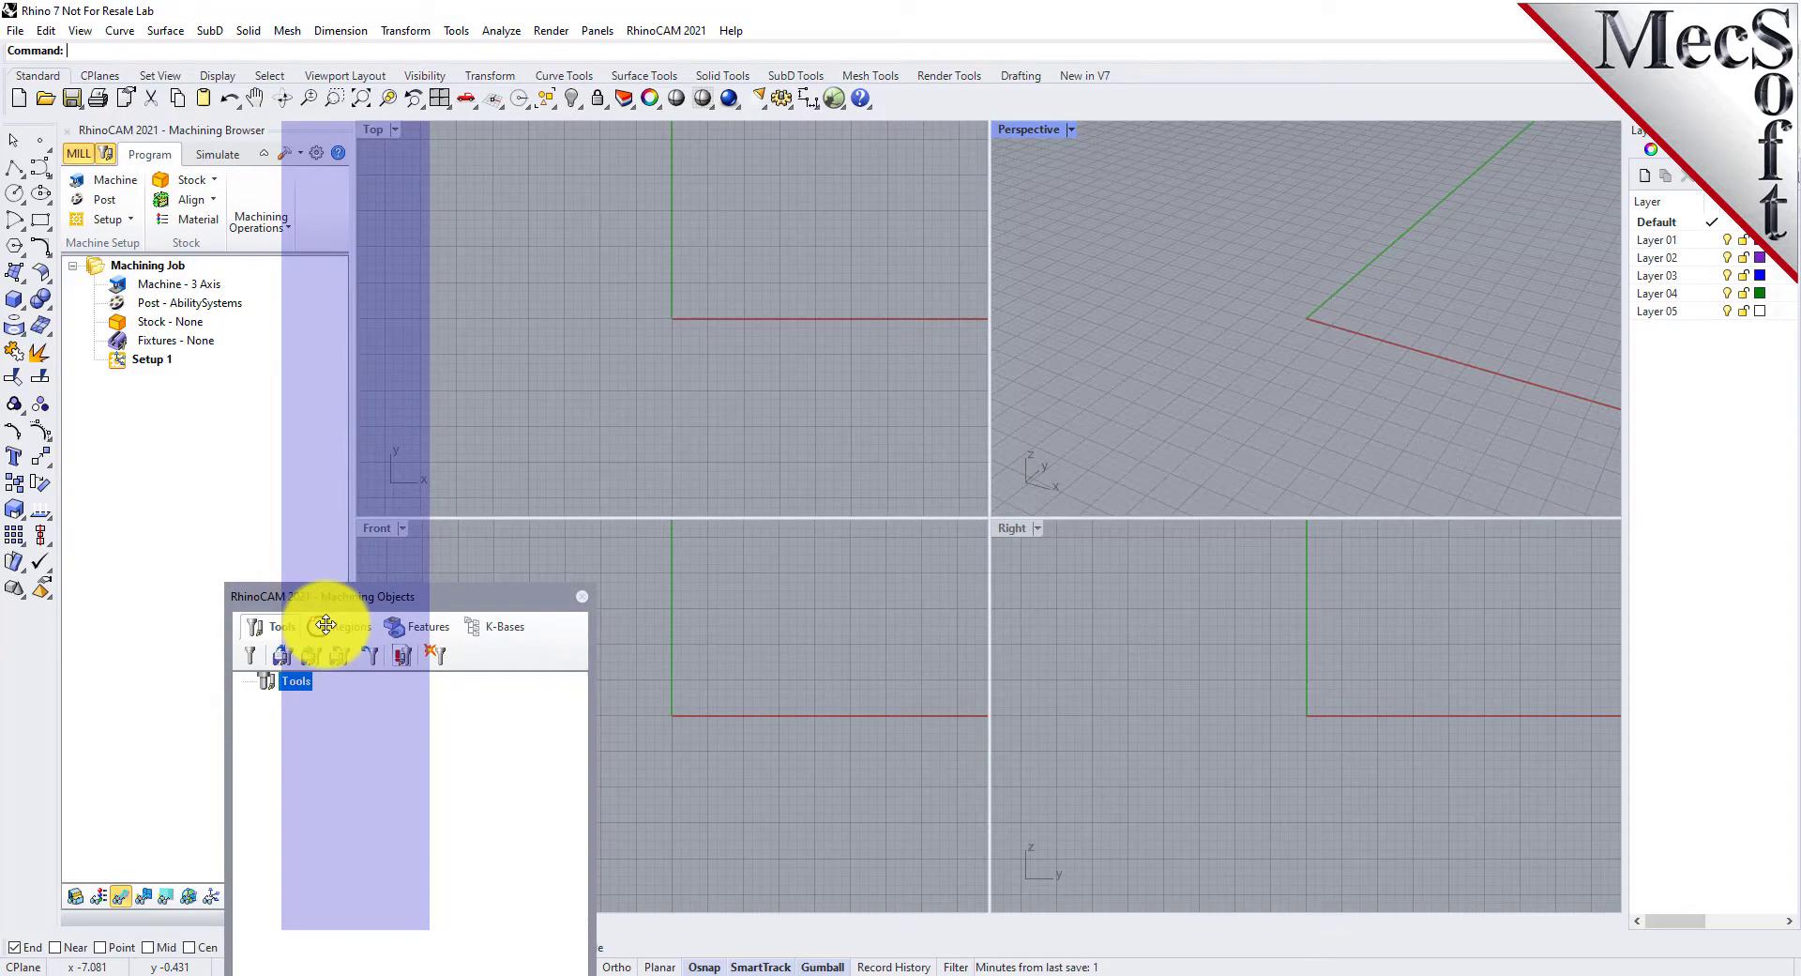
left_click_drag(326, 625, 164, 793)
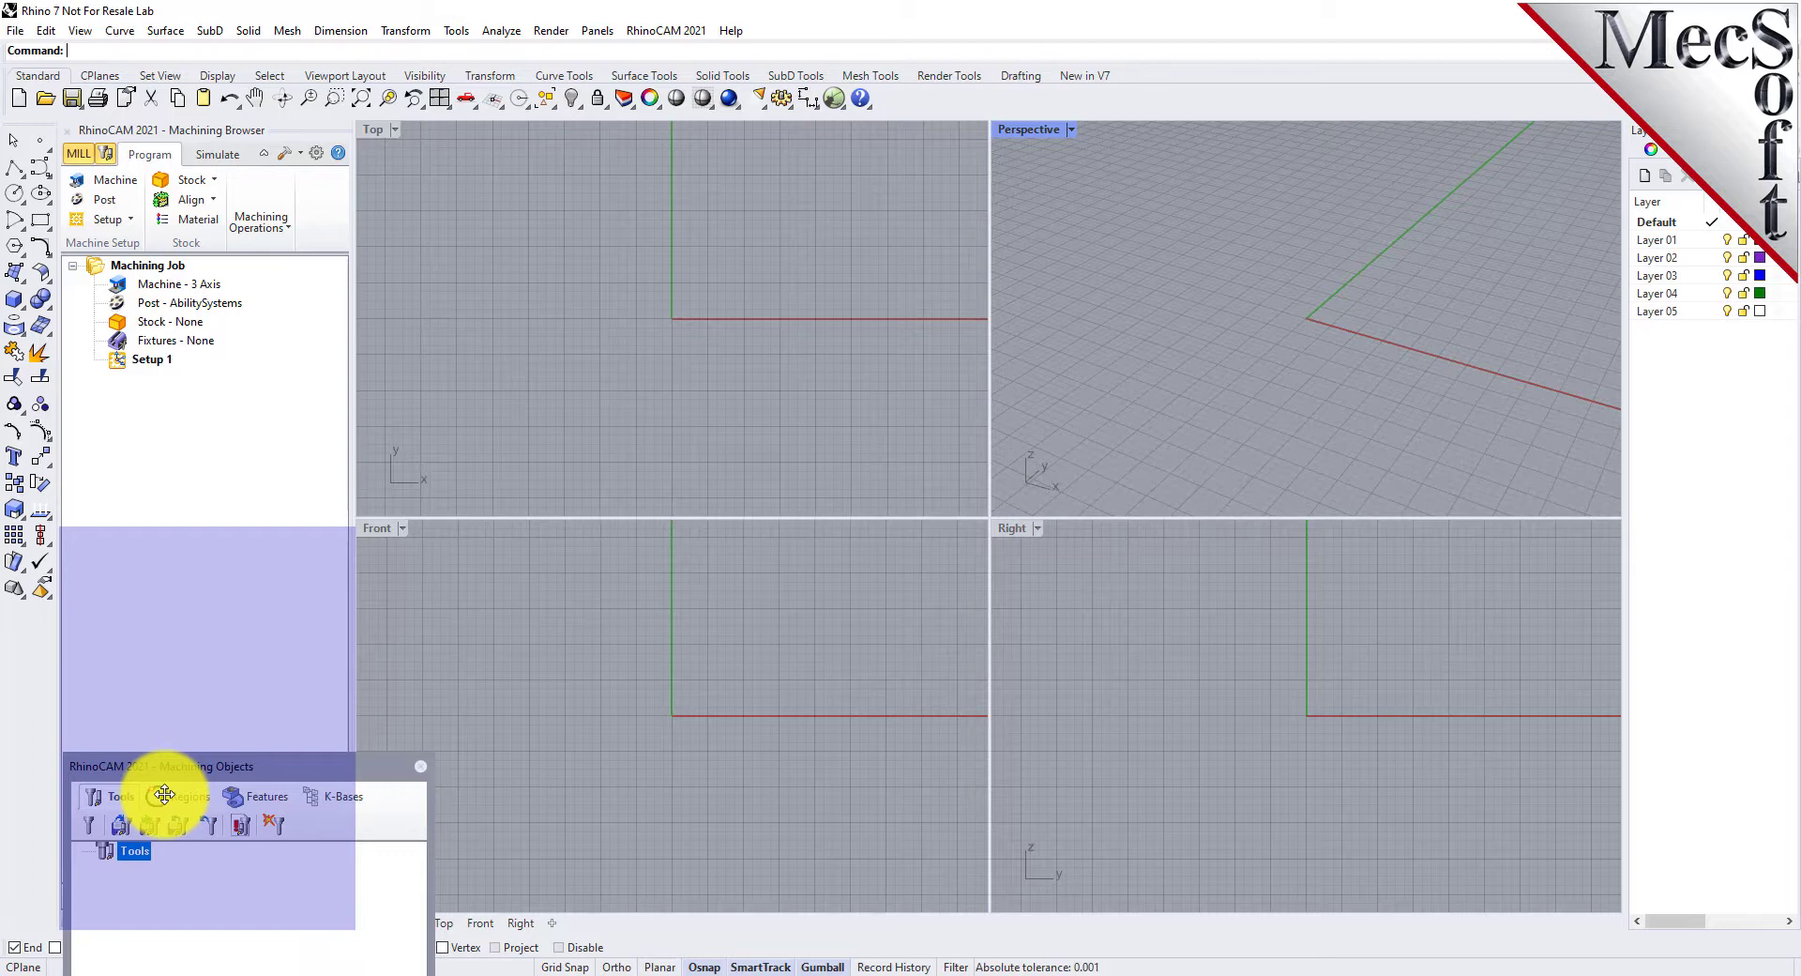
left_click_drag(164, 794, 164, 793)
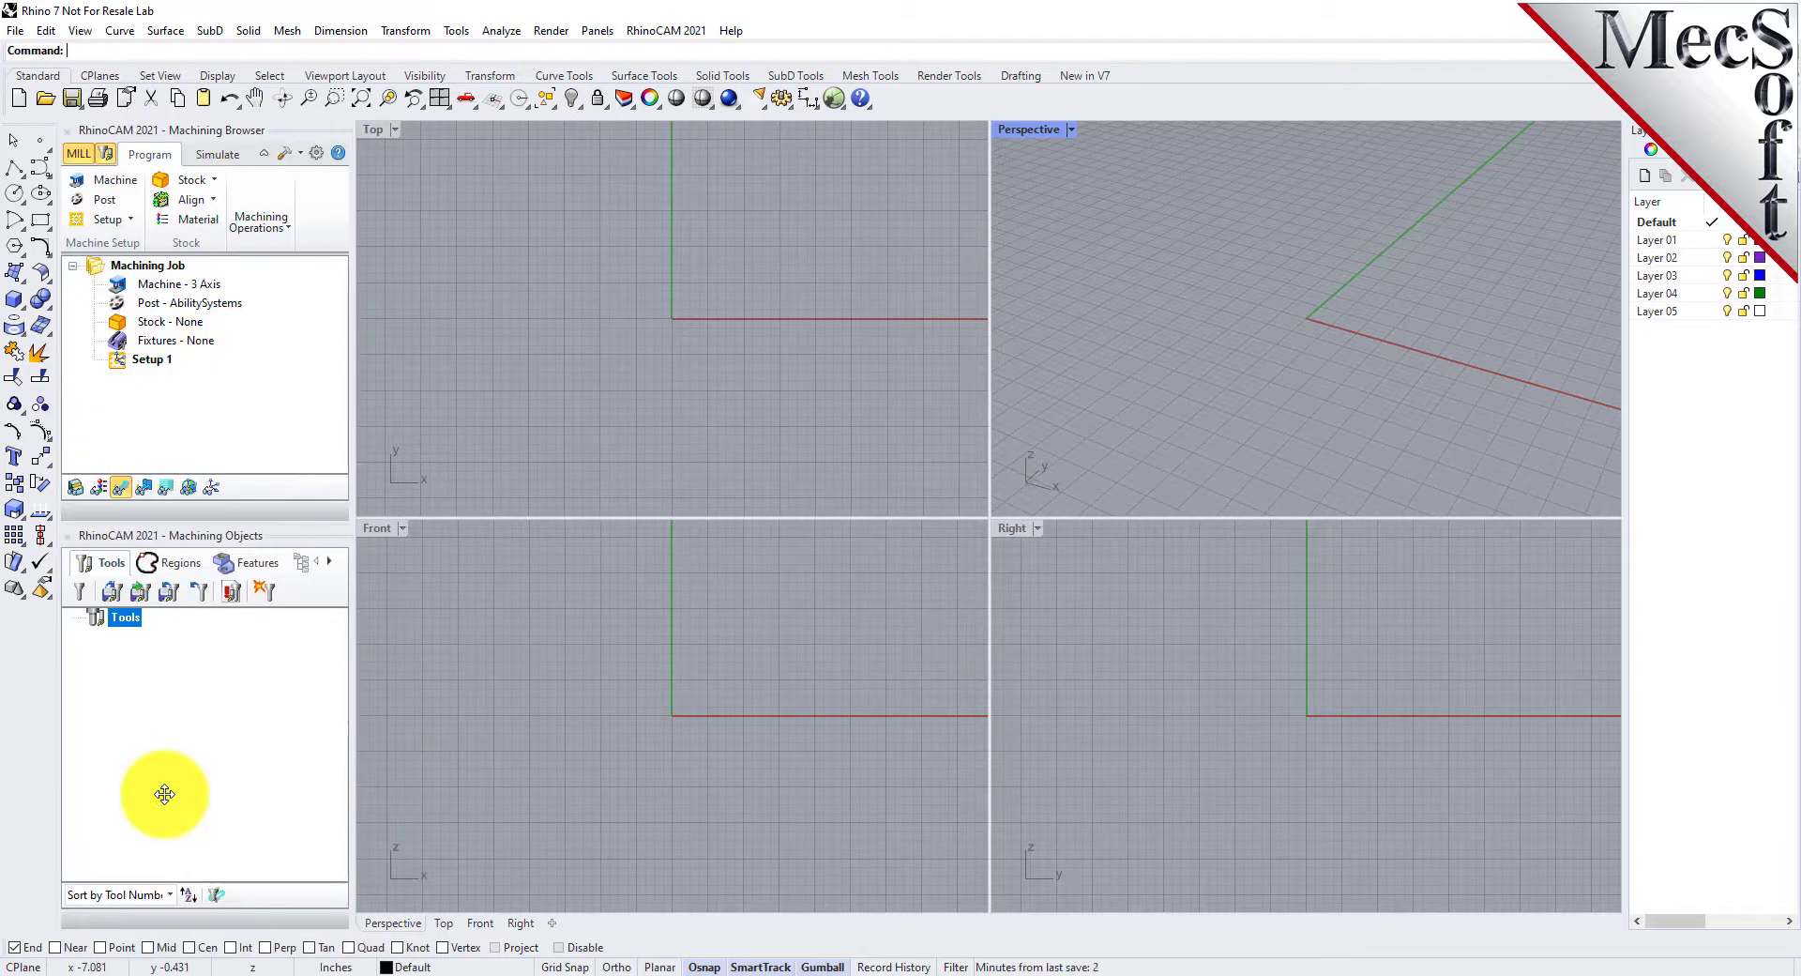
left_click_drag(229, 510, 231, 650)
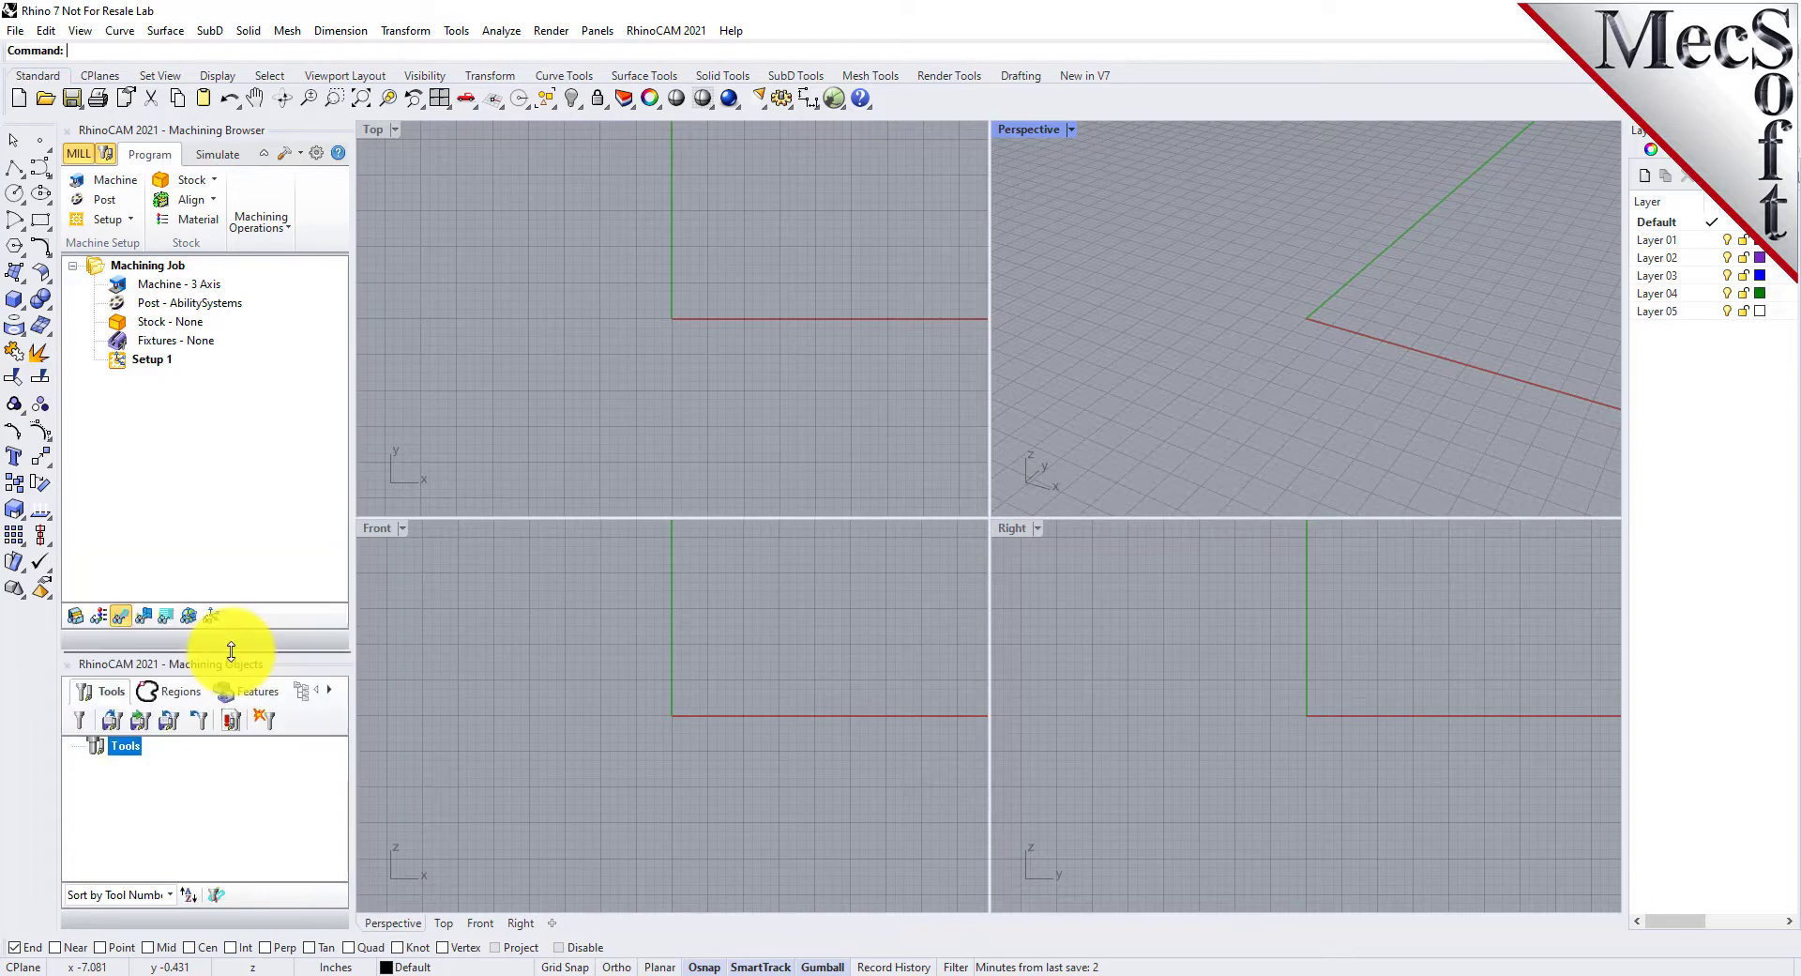
left_click_drag(353, 476, 444, 498)
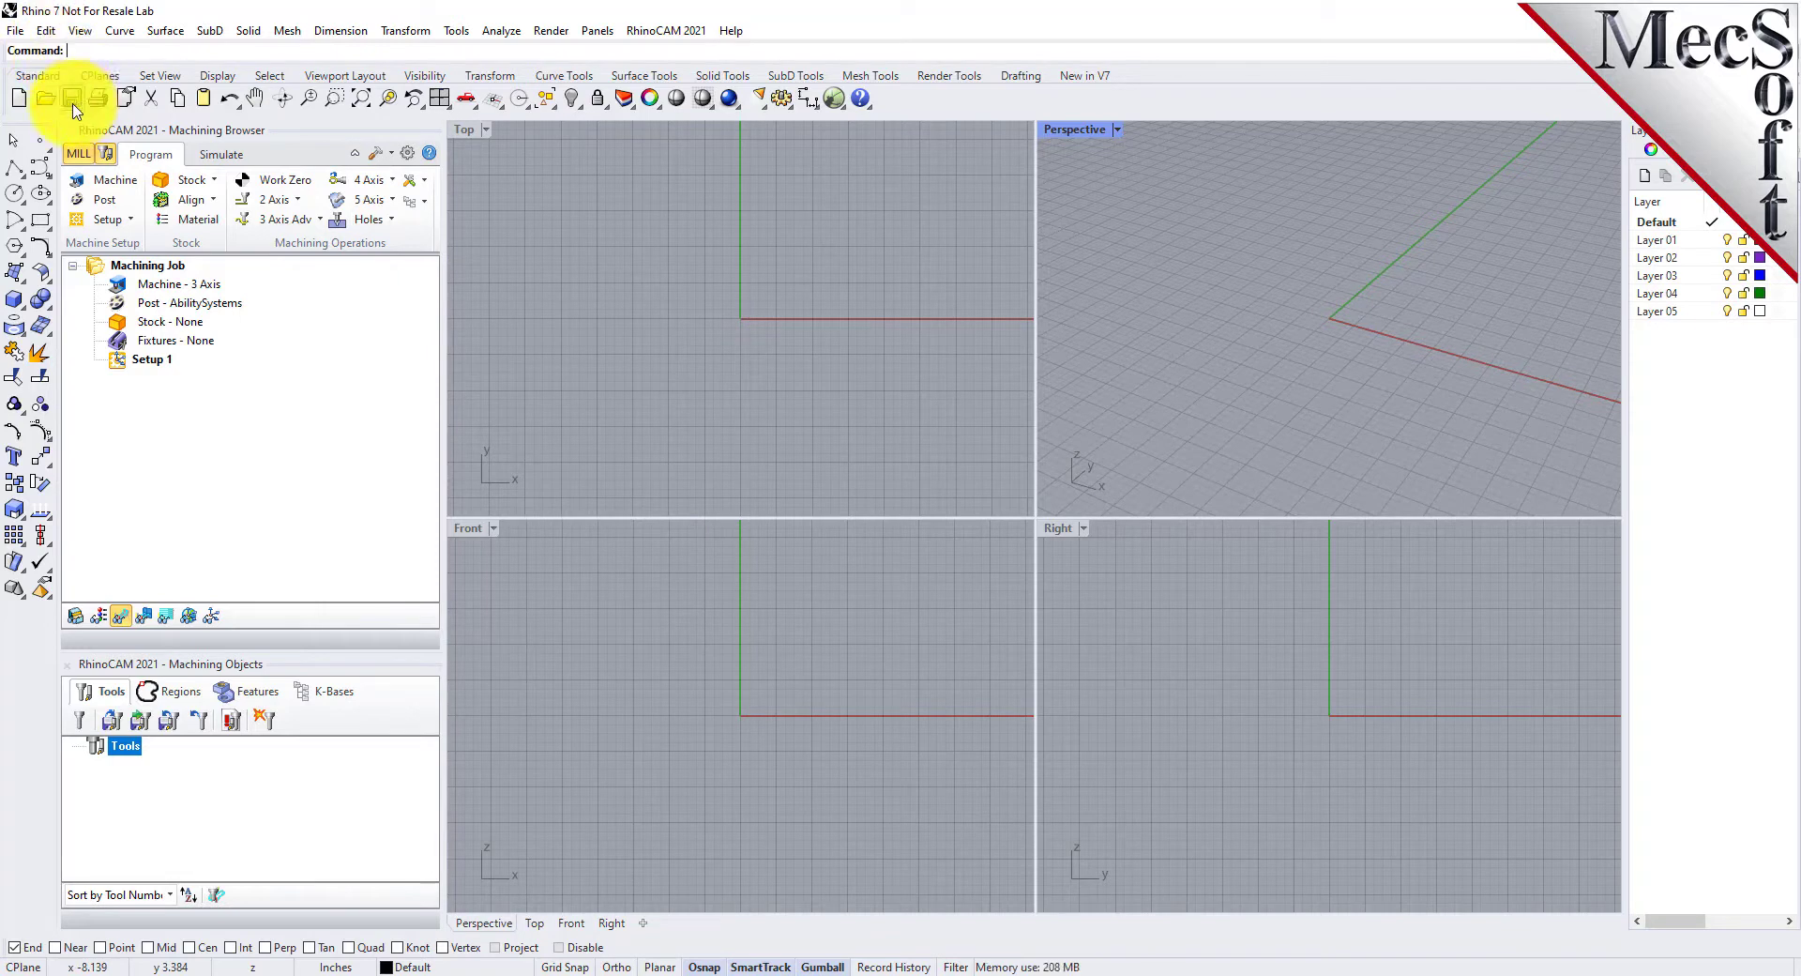
Open the part file MILLQuickStartTutorial.3dm from the QuickStart folder
left_click(44, 103)
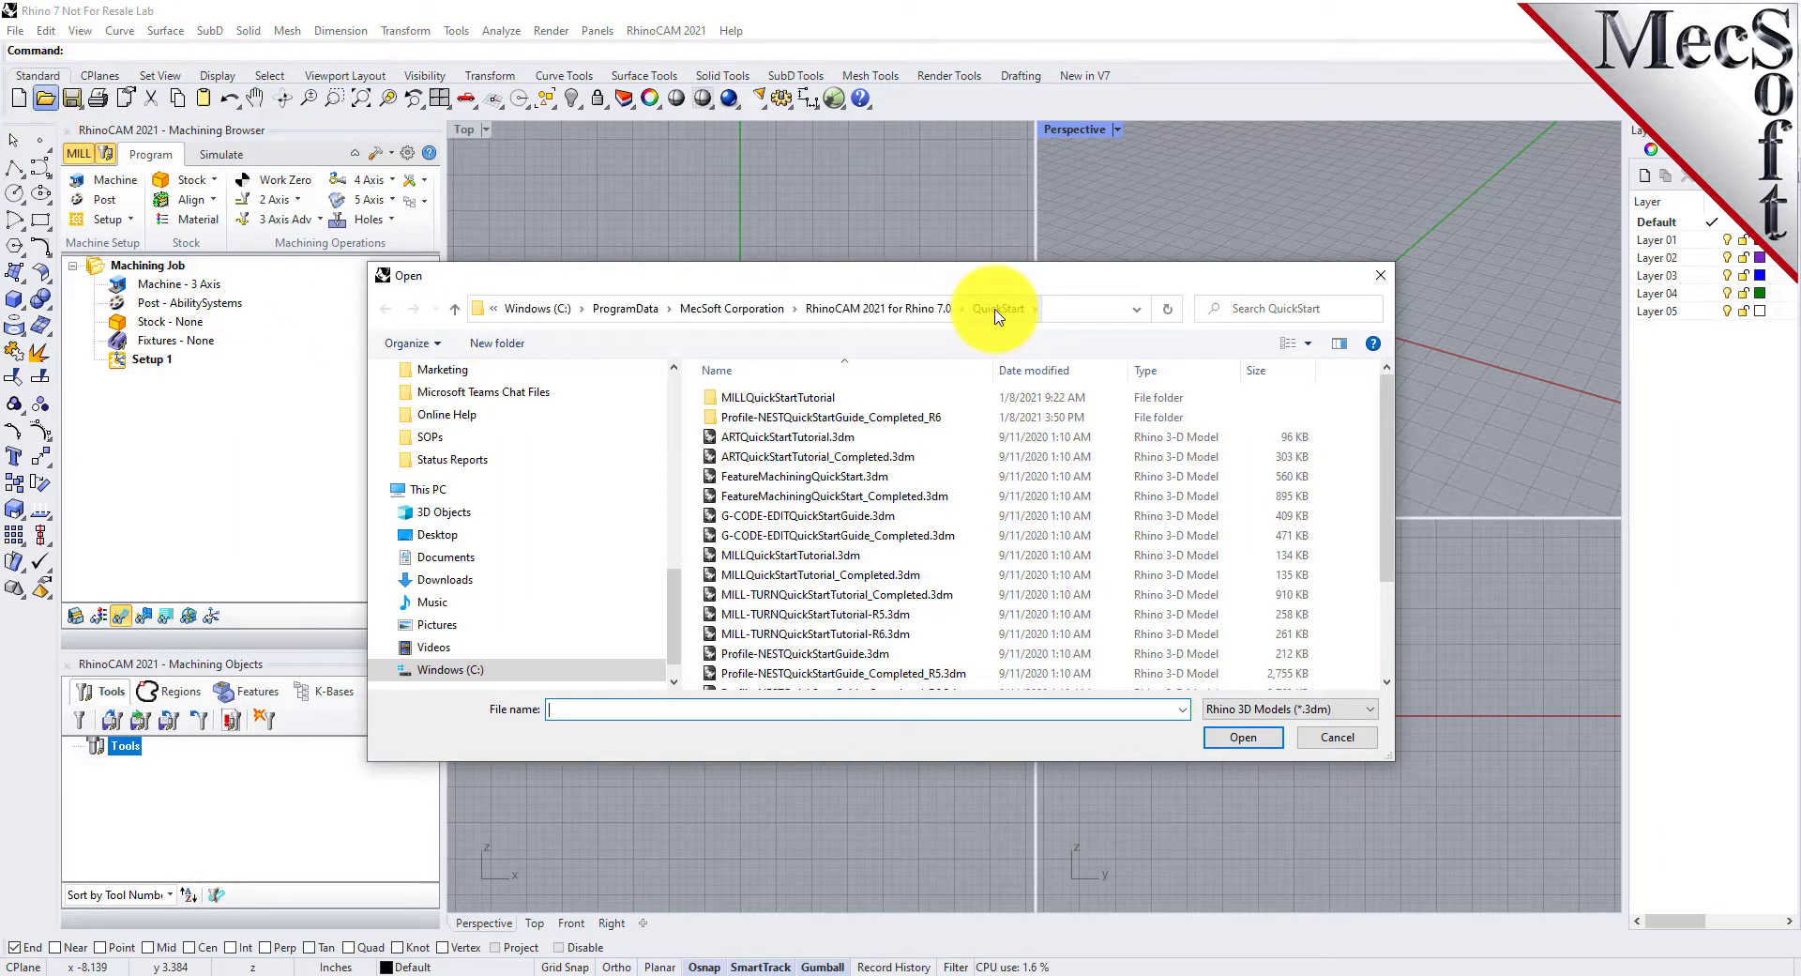
scroll(844, 582, "down", 1)
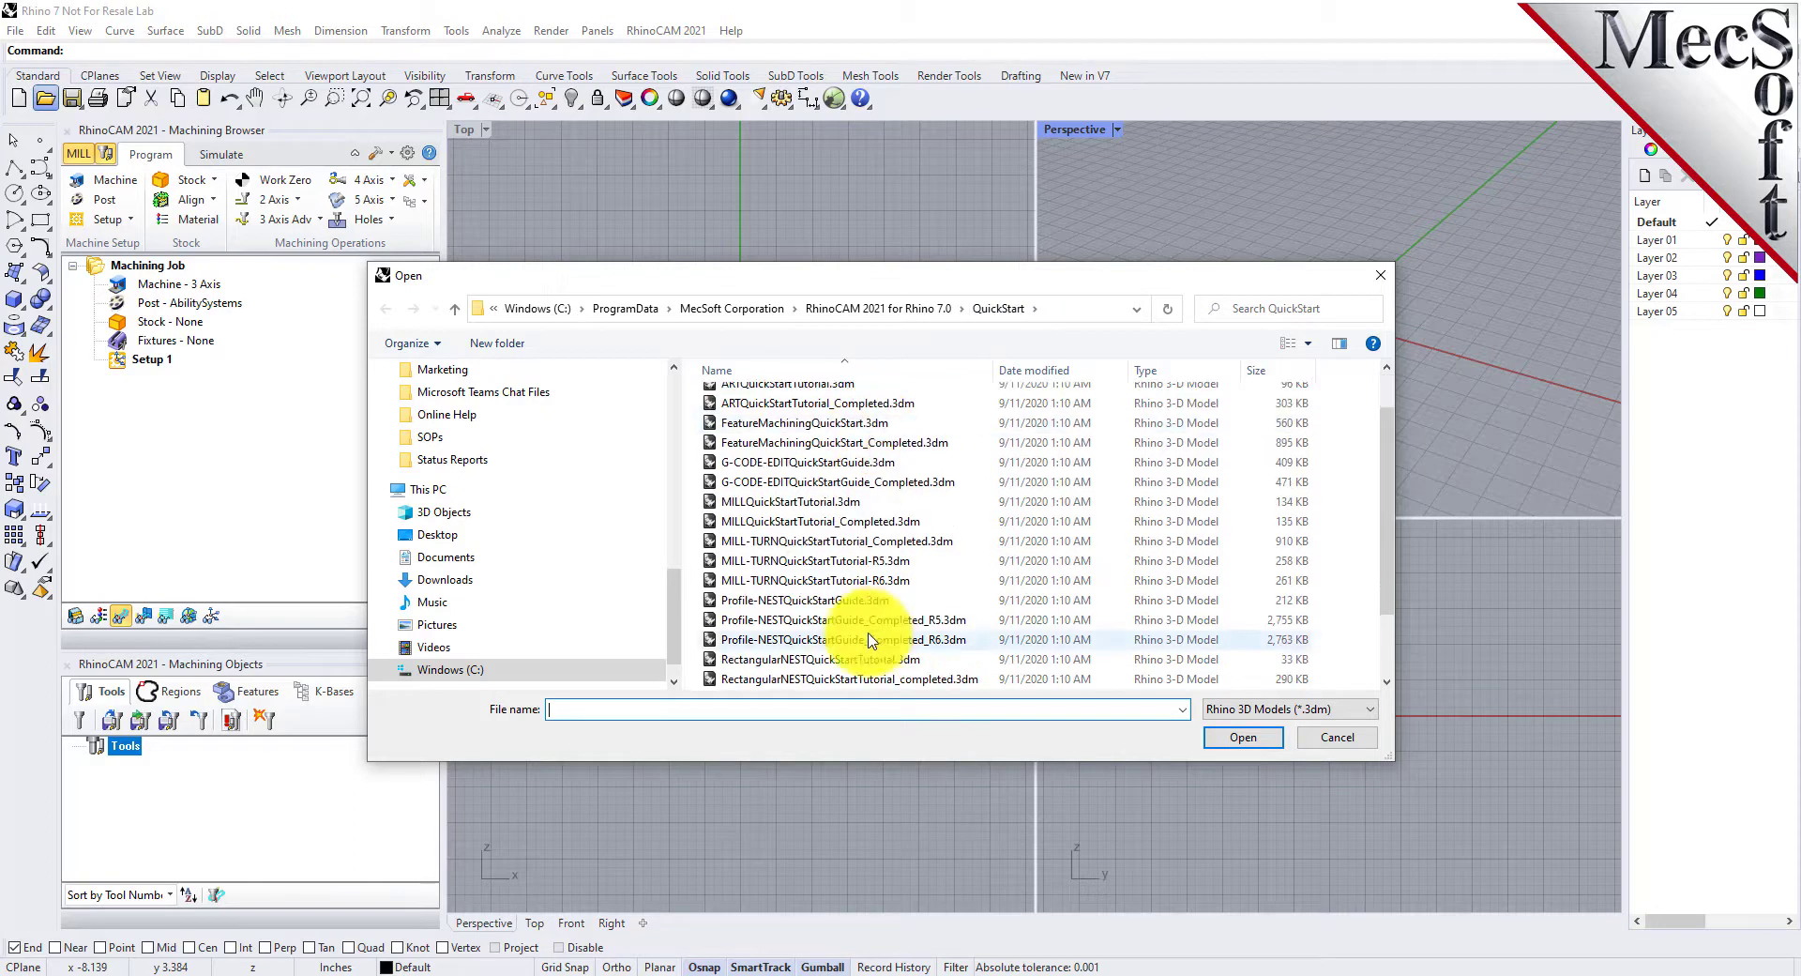
left_click(772, 507)
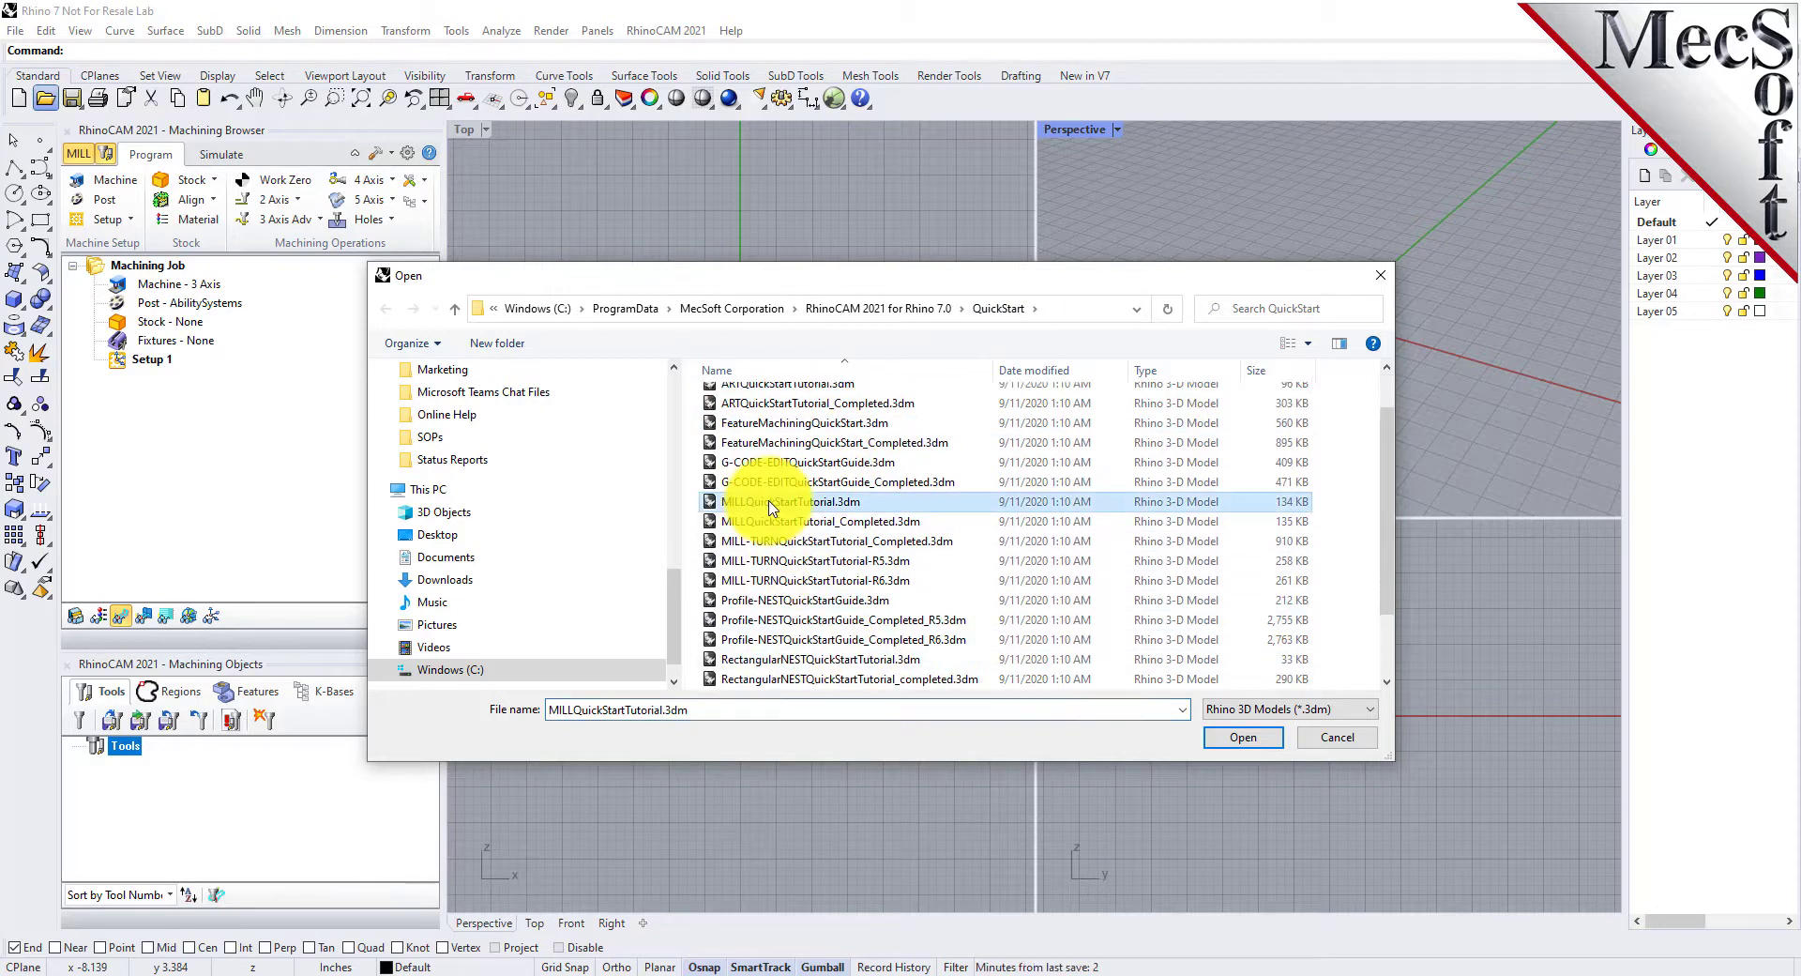
left_click(1243, 737)
left_click(1030, 516)
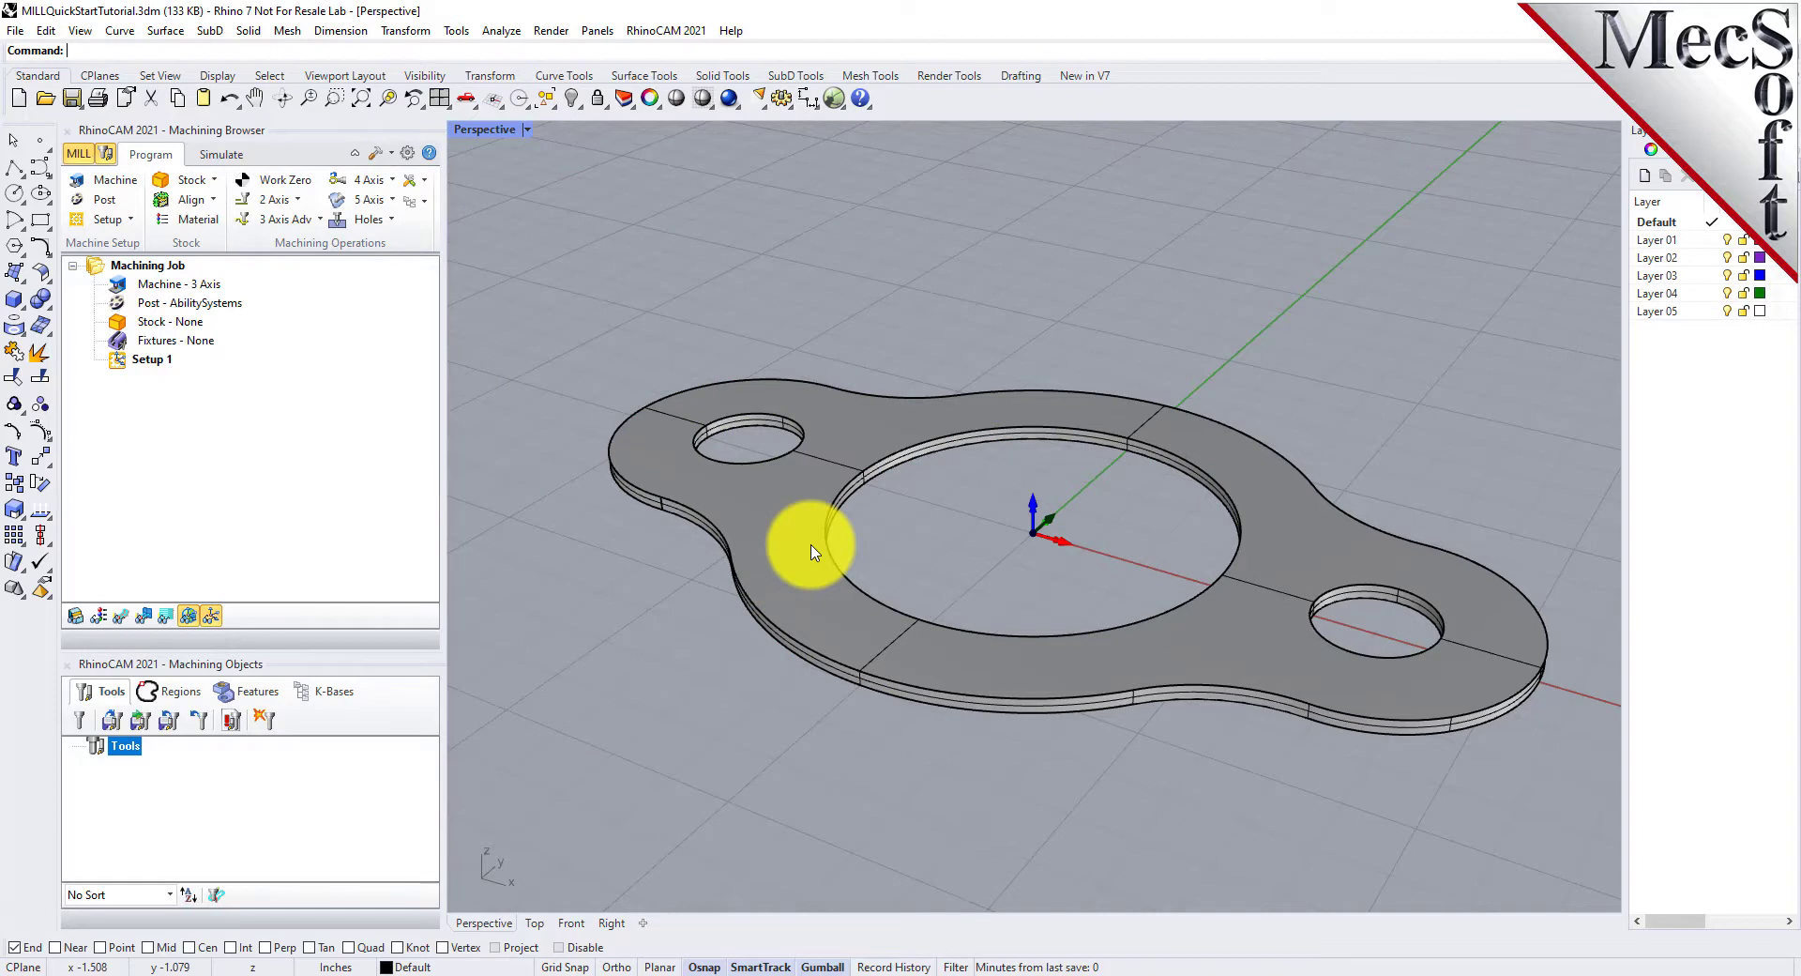
Define the machine tool manually as a 3 Axis machine
left_click(116, 188)
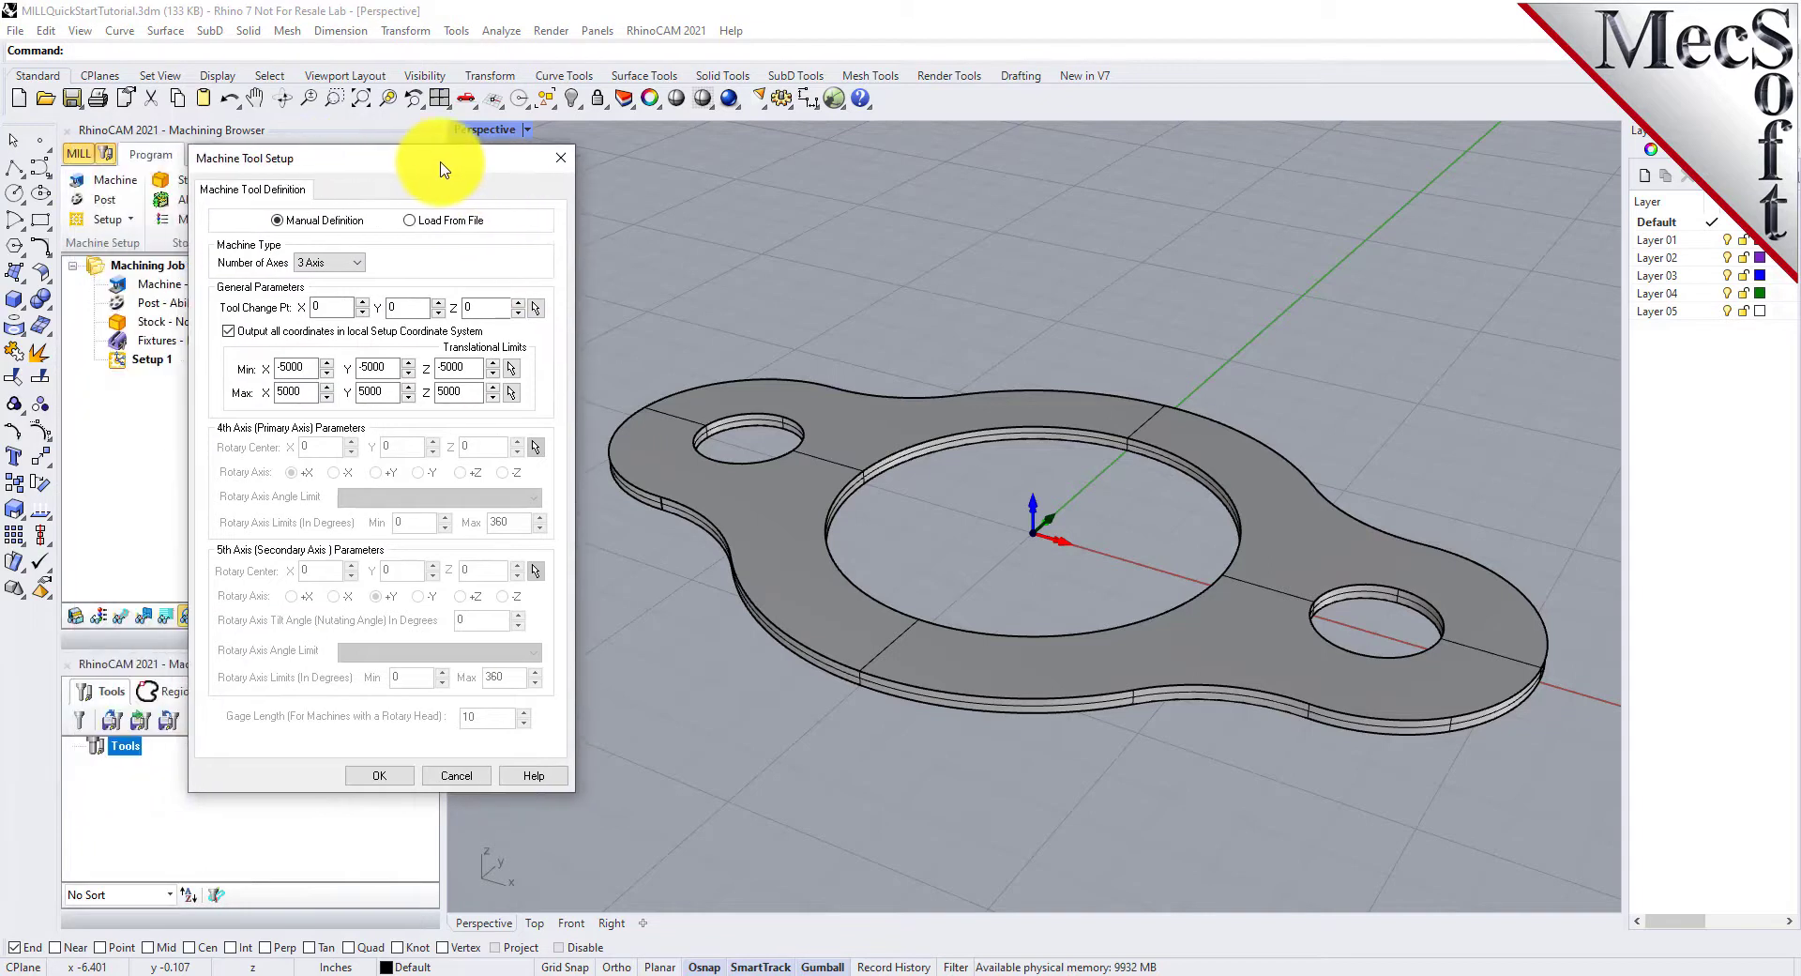
left_click(349, 264)
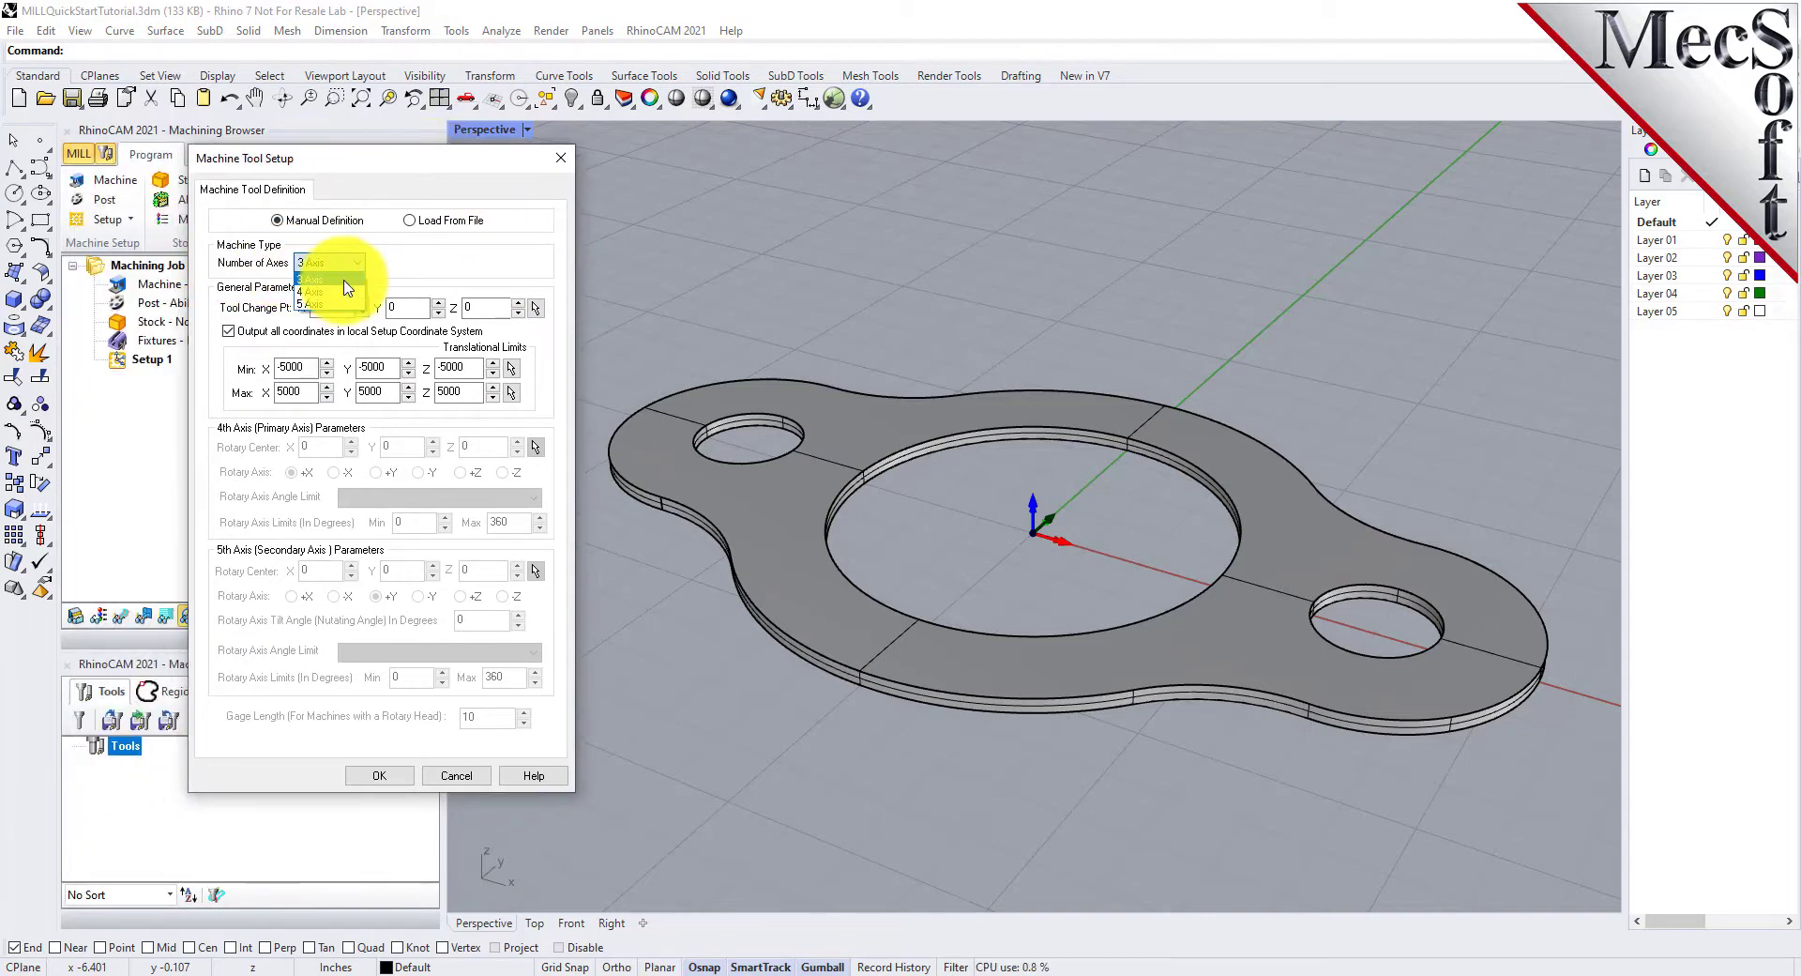
left_click(344, 281)
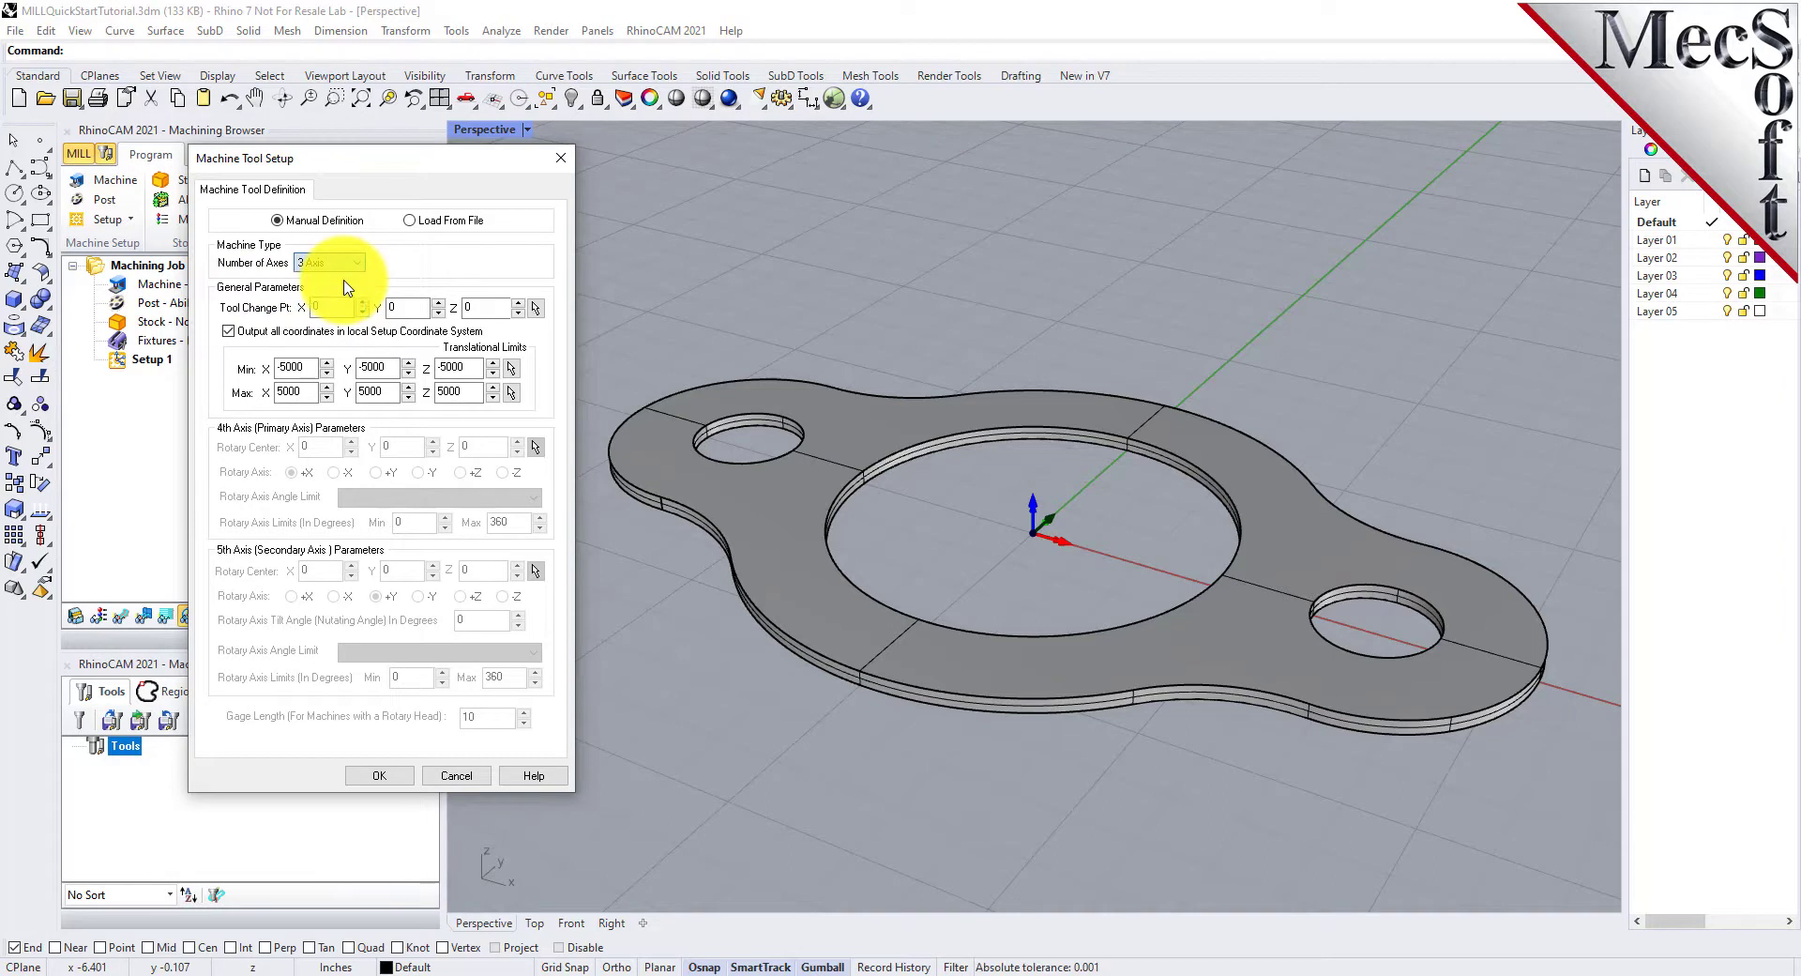
left_click(374, 782)
left_click(158, 283)
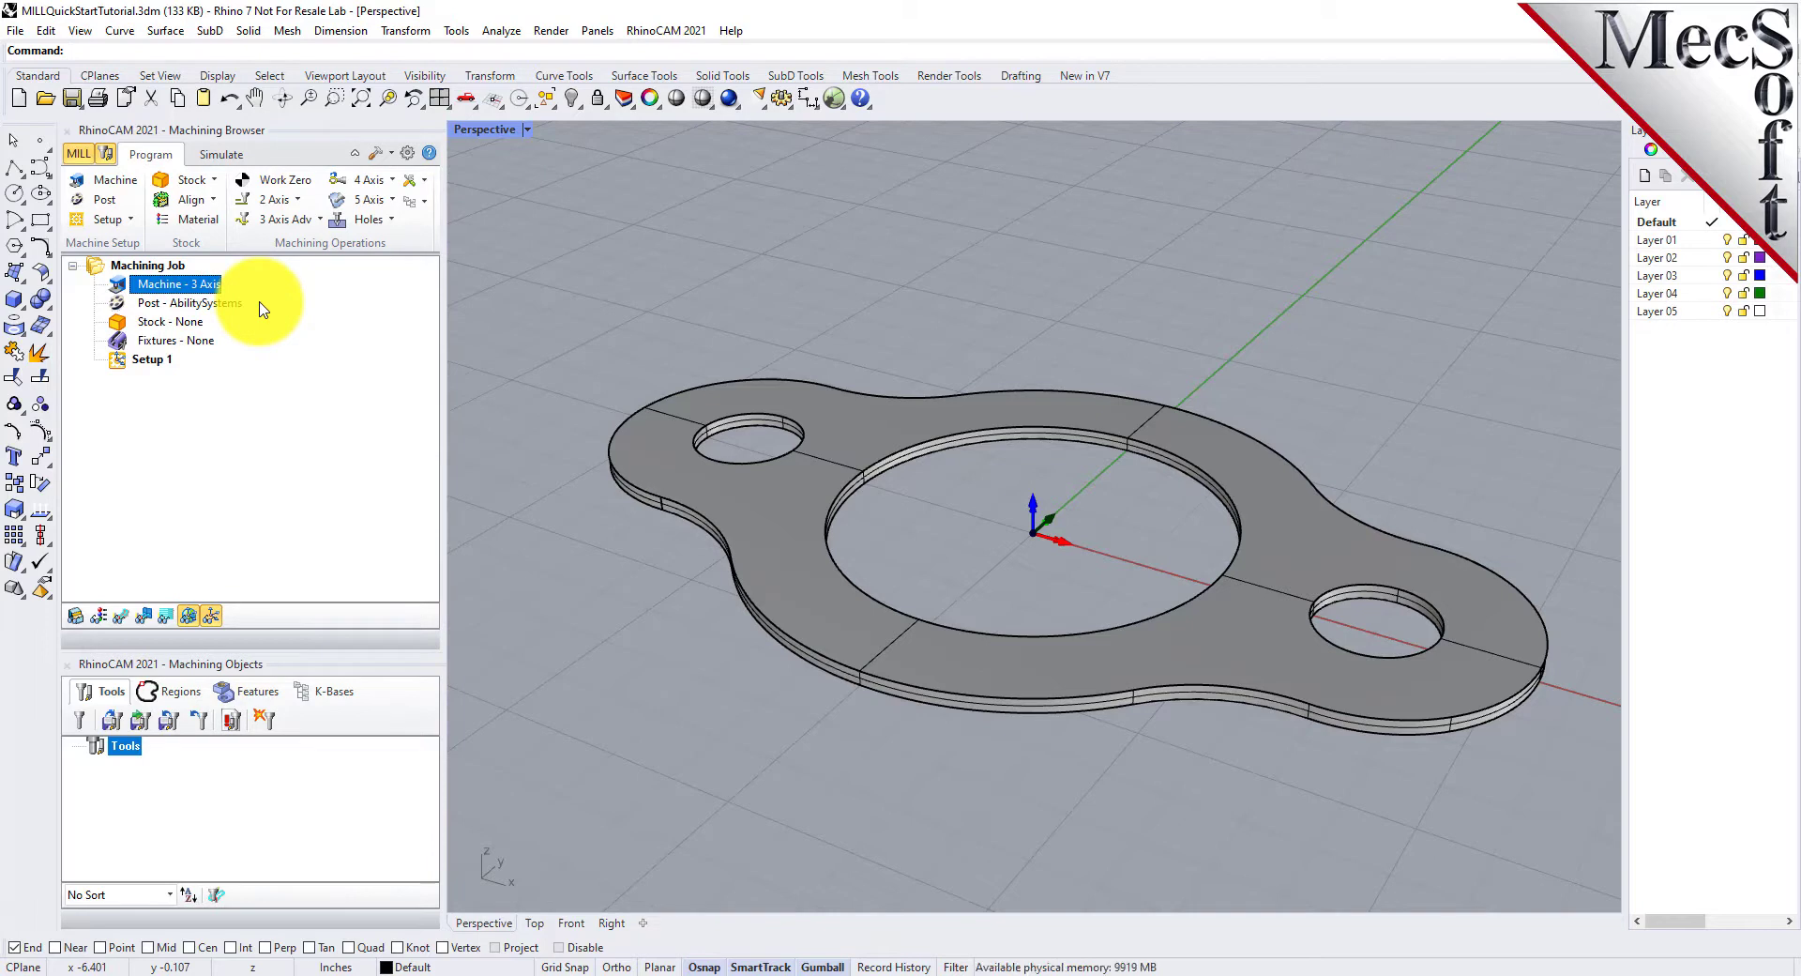
Set the current post-processor to Haas with .nc as the posted file extension
left_click(105, 202)
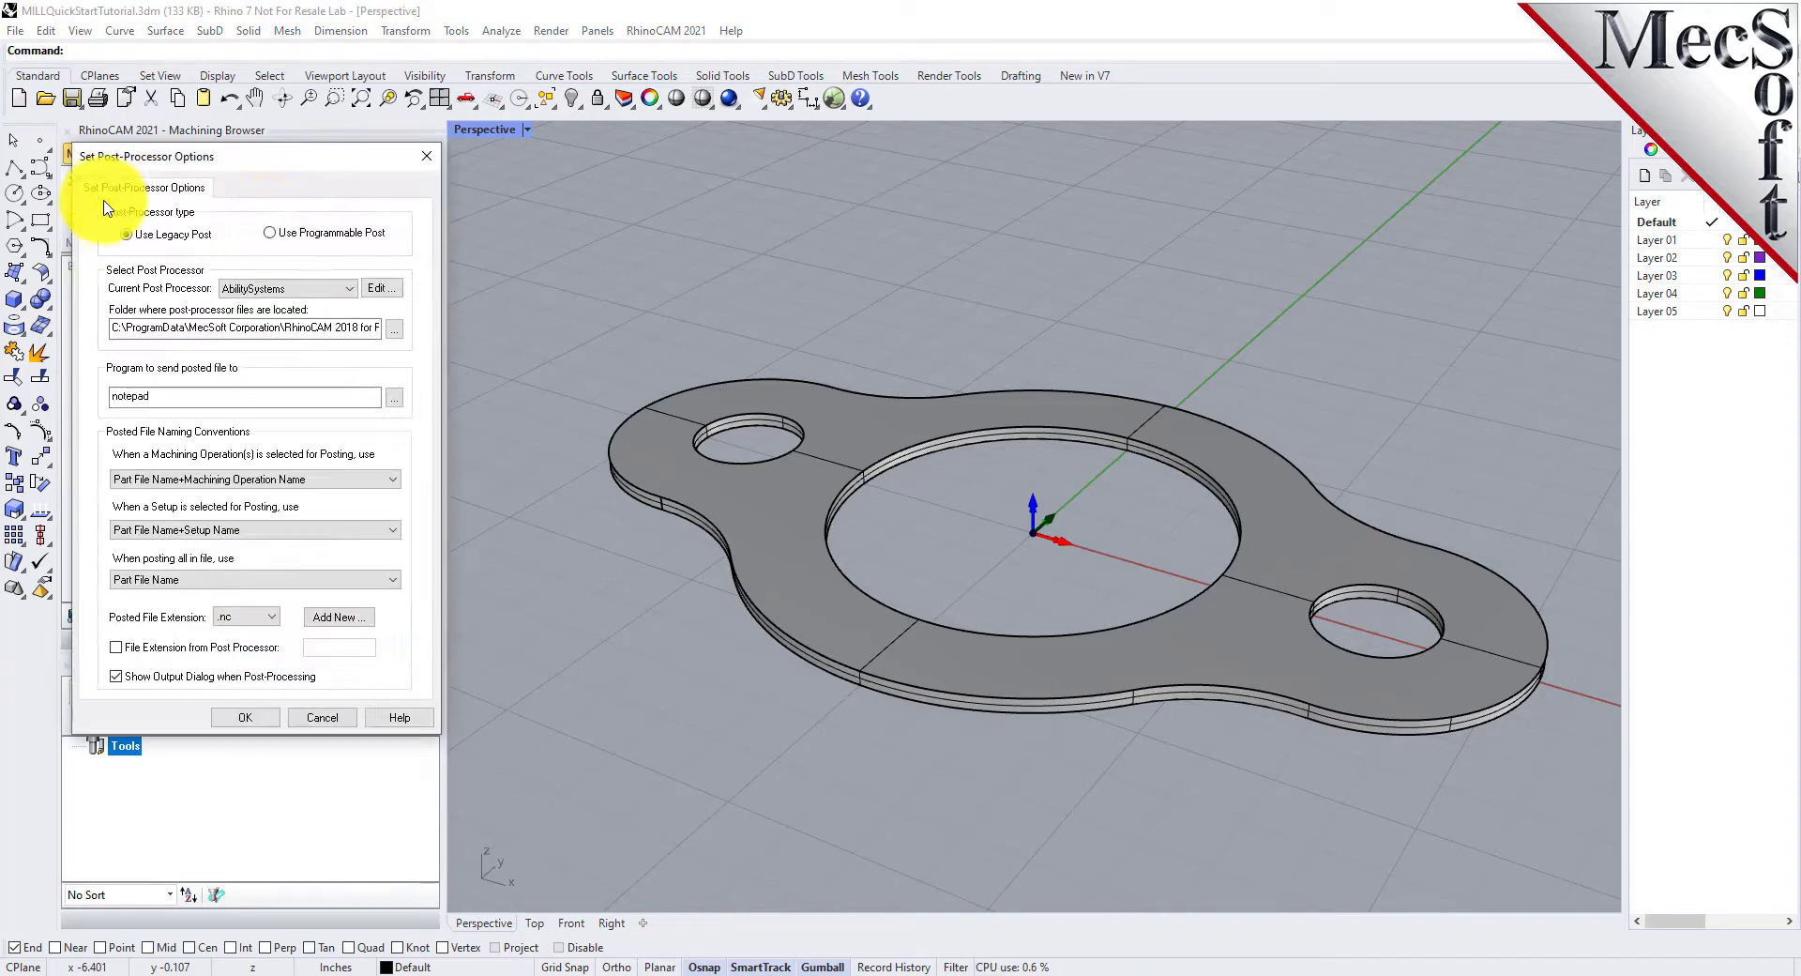
left_click_drag(324, 158, 471, 190)
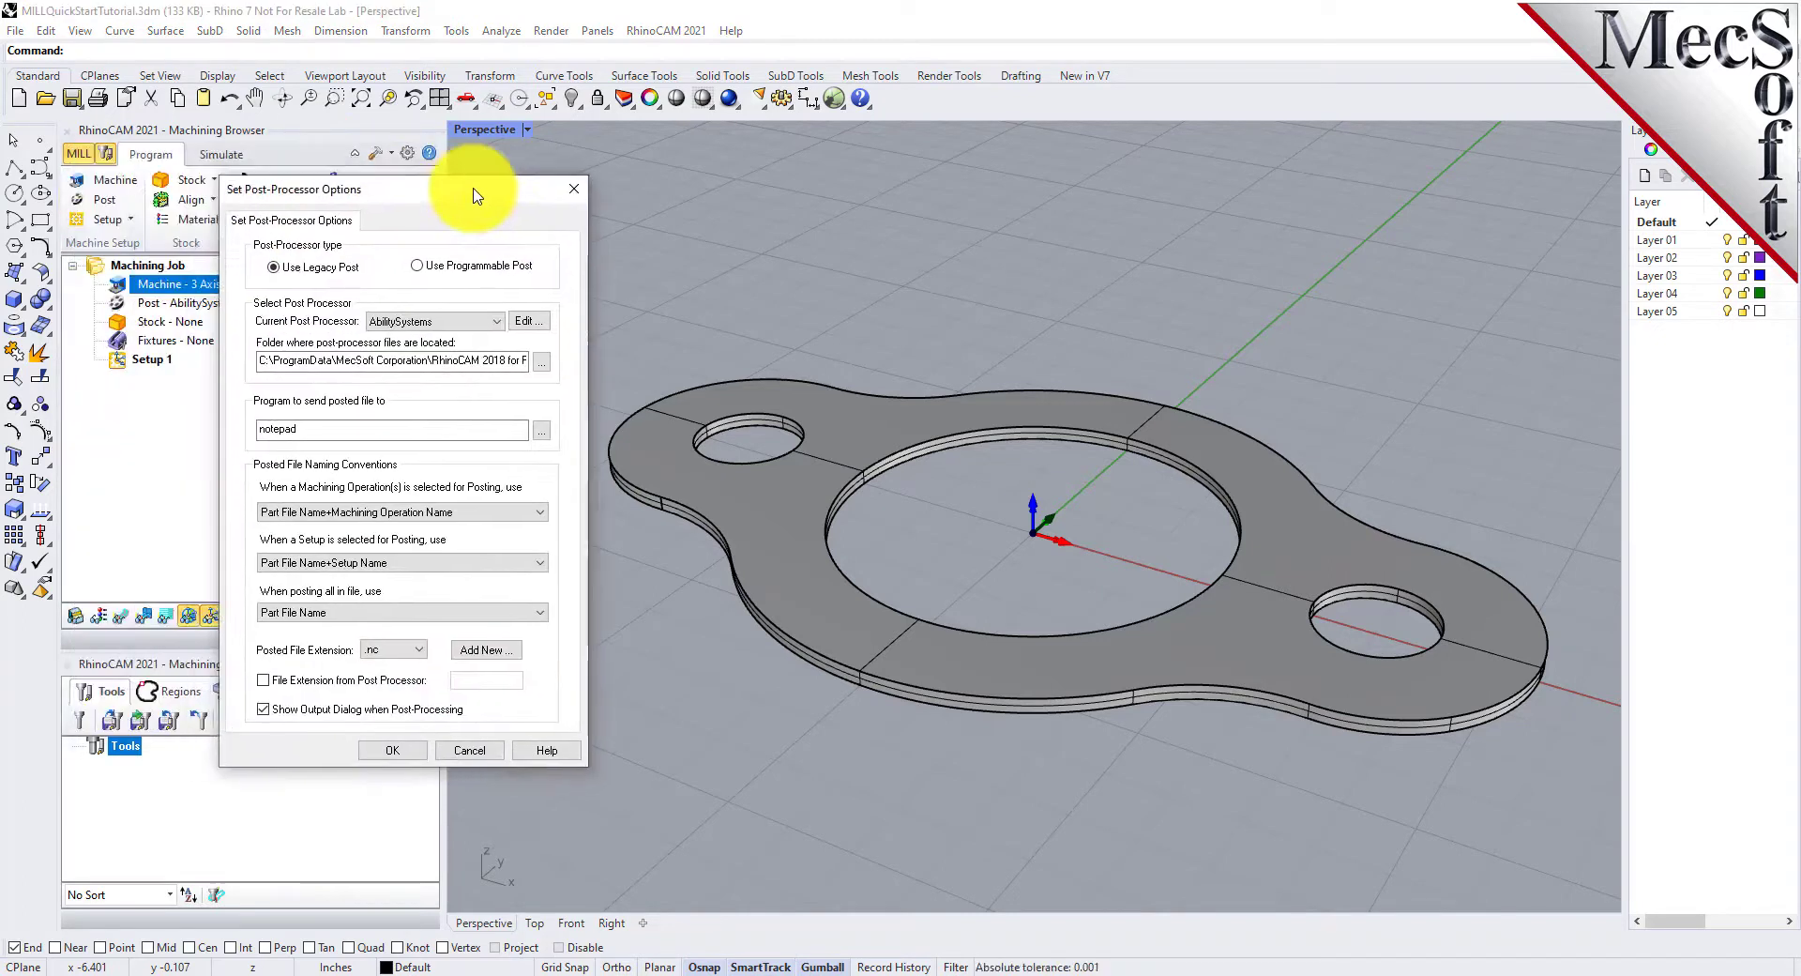
left_click(494, 320)
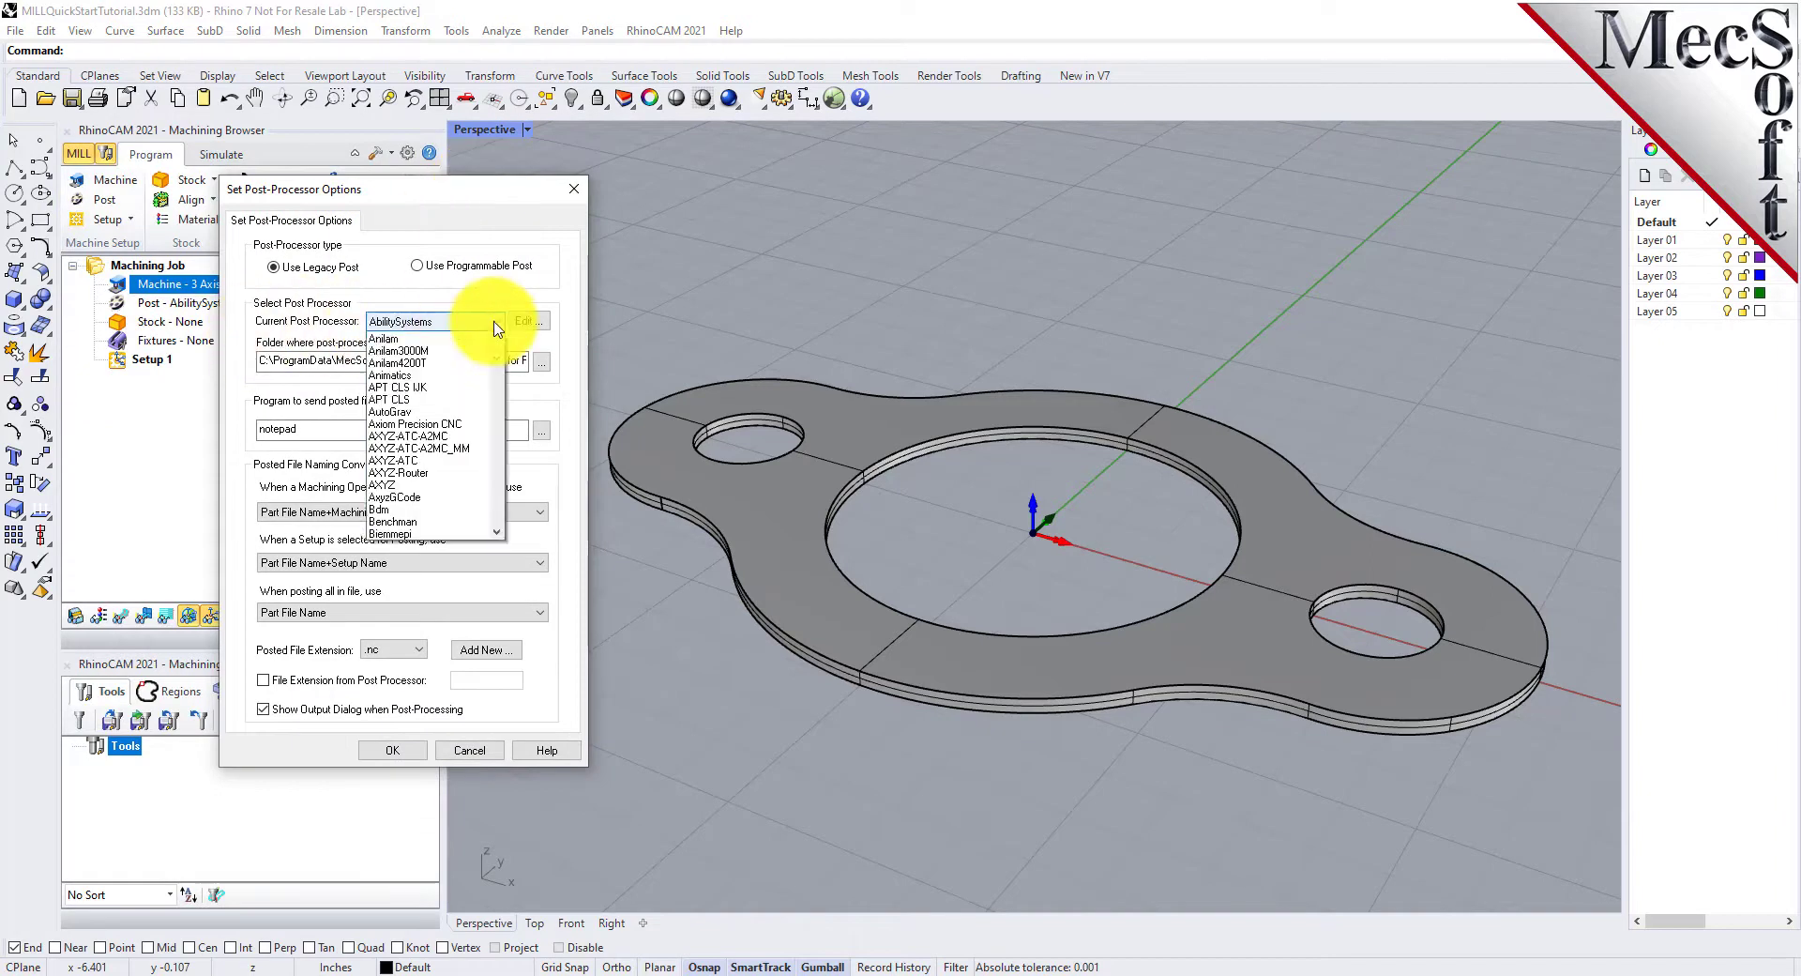
scroll(462, 431, "down", 3)
scroll(460, 453, "down", 15)
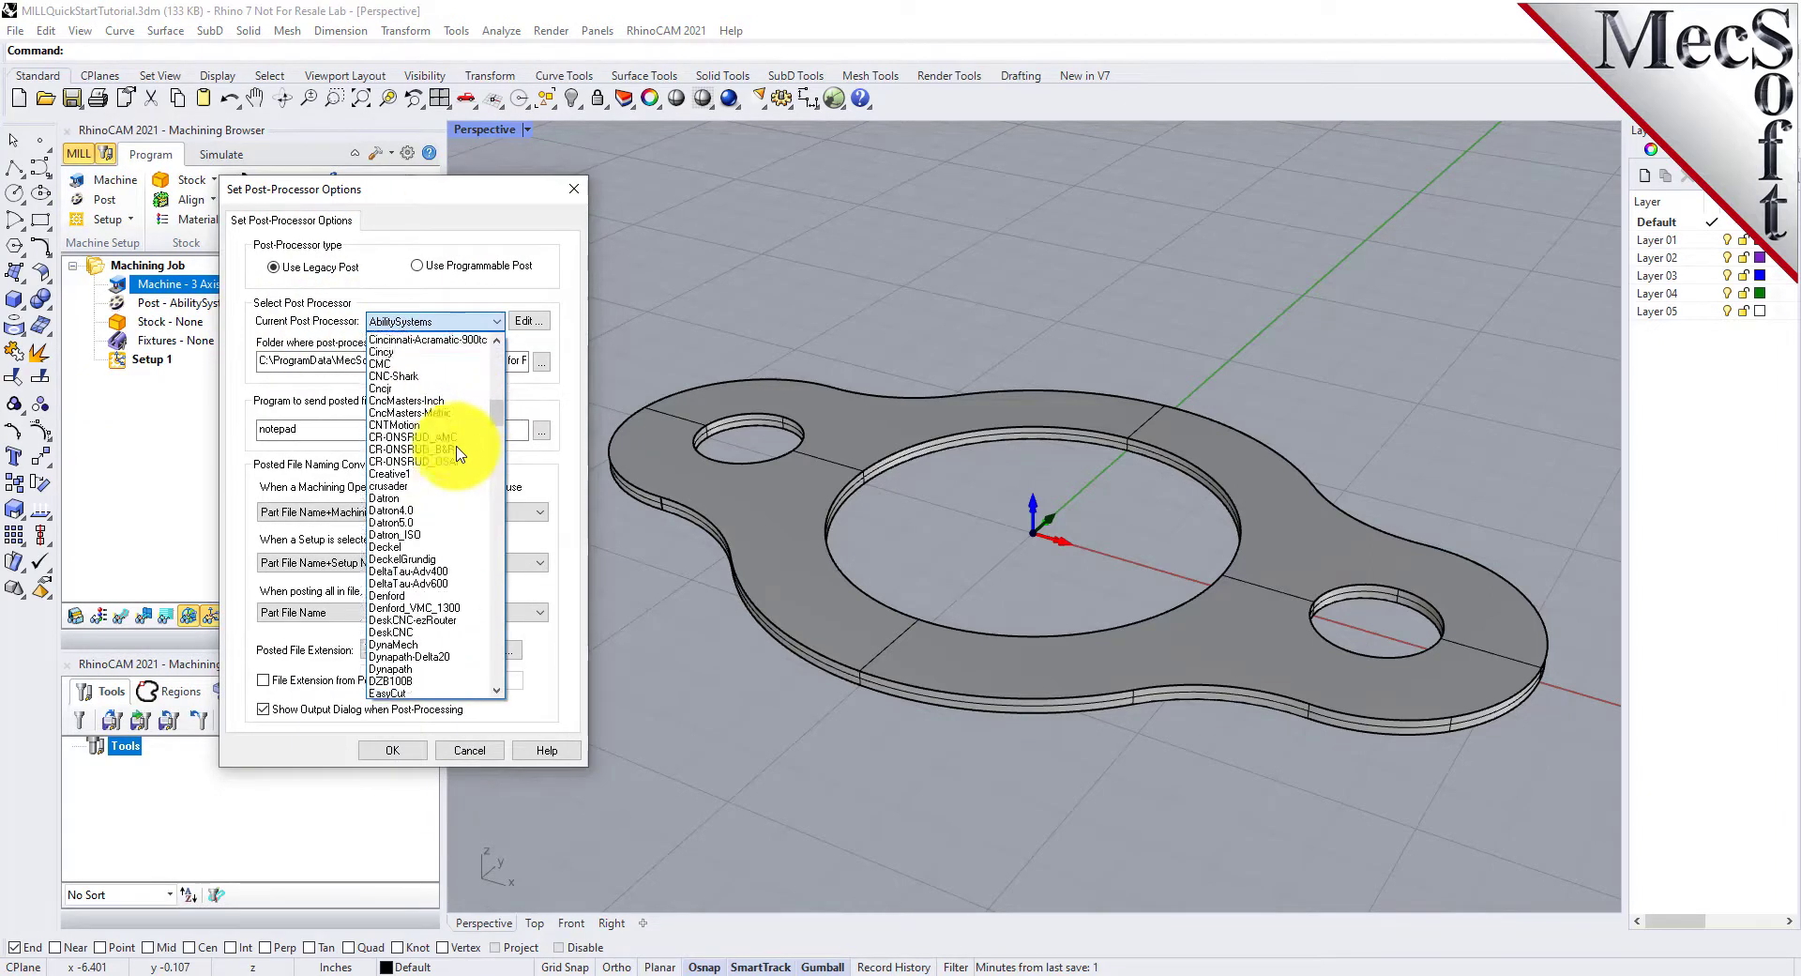
scroll(458, 460, "down", 11)
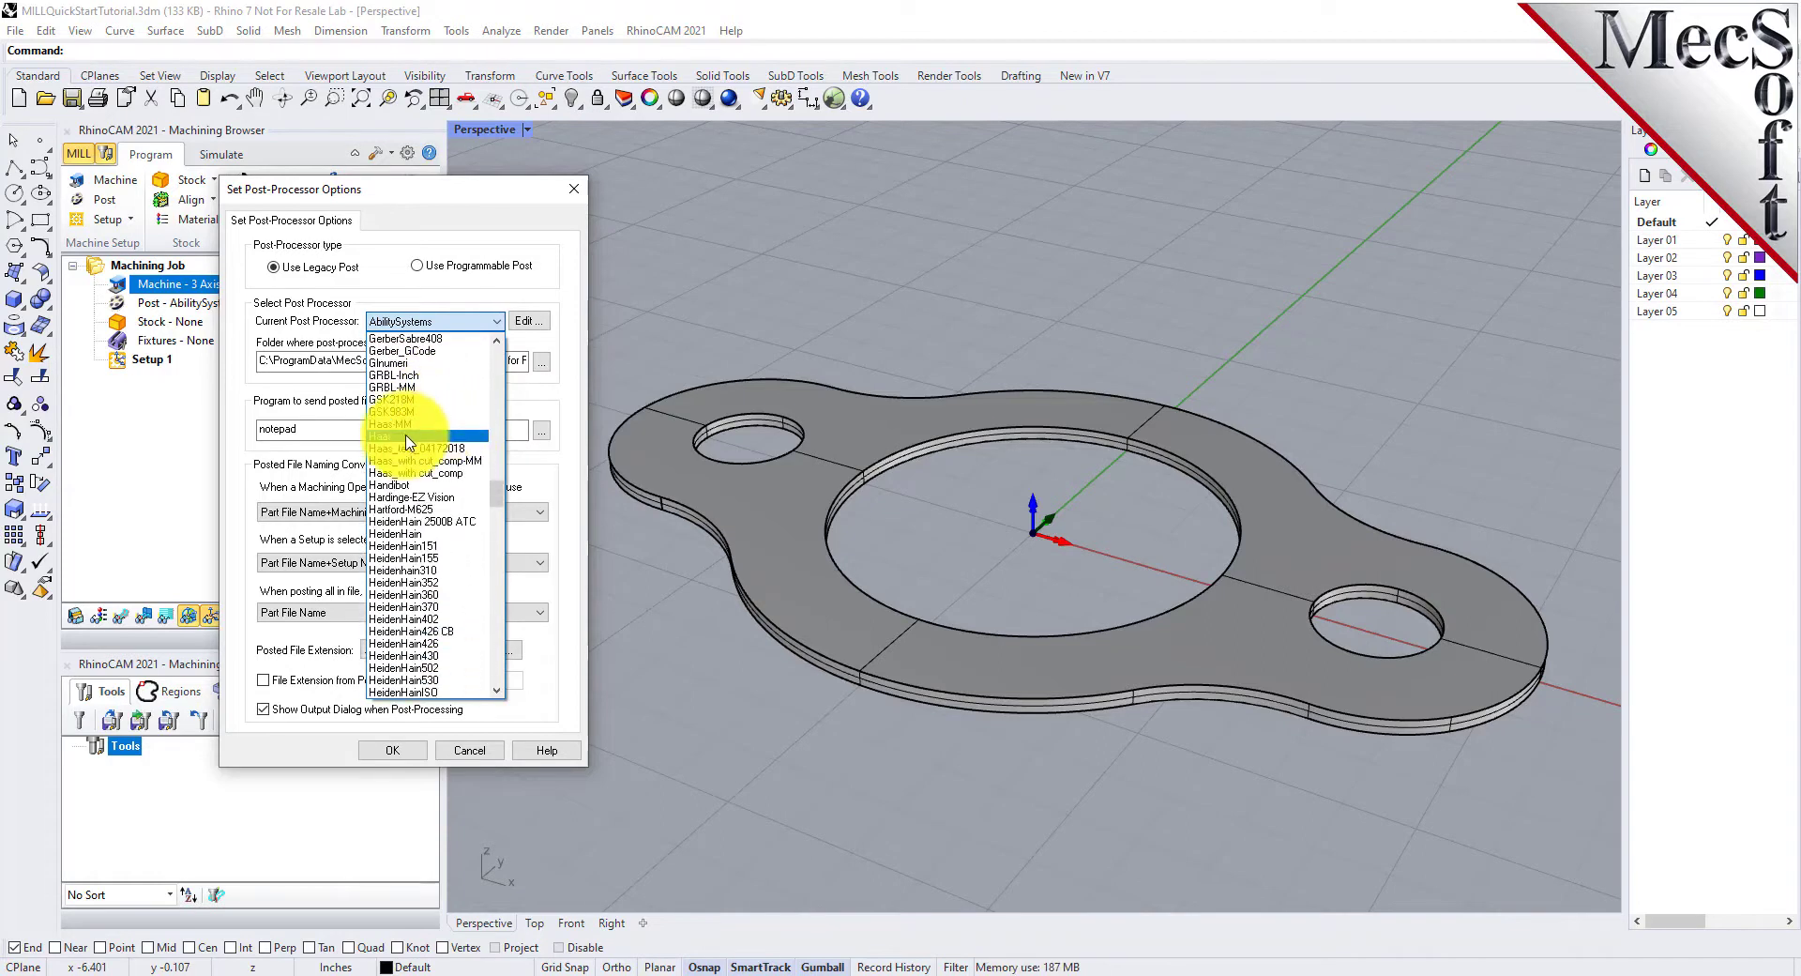
left_click(404, 457)
left_click(392, 649)
left_click(382, 666)
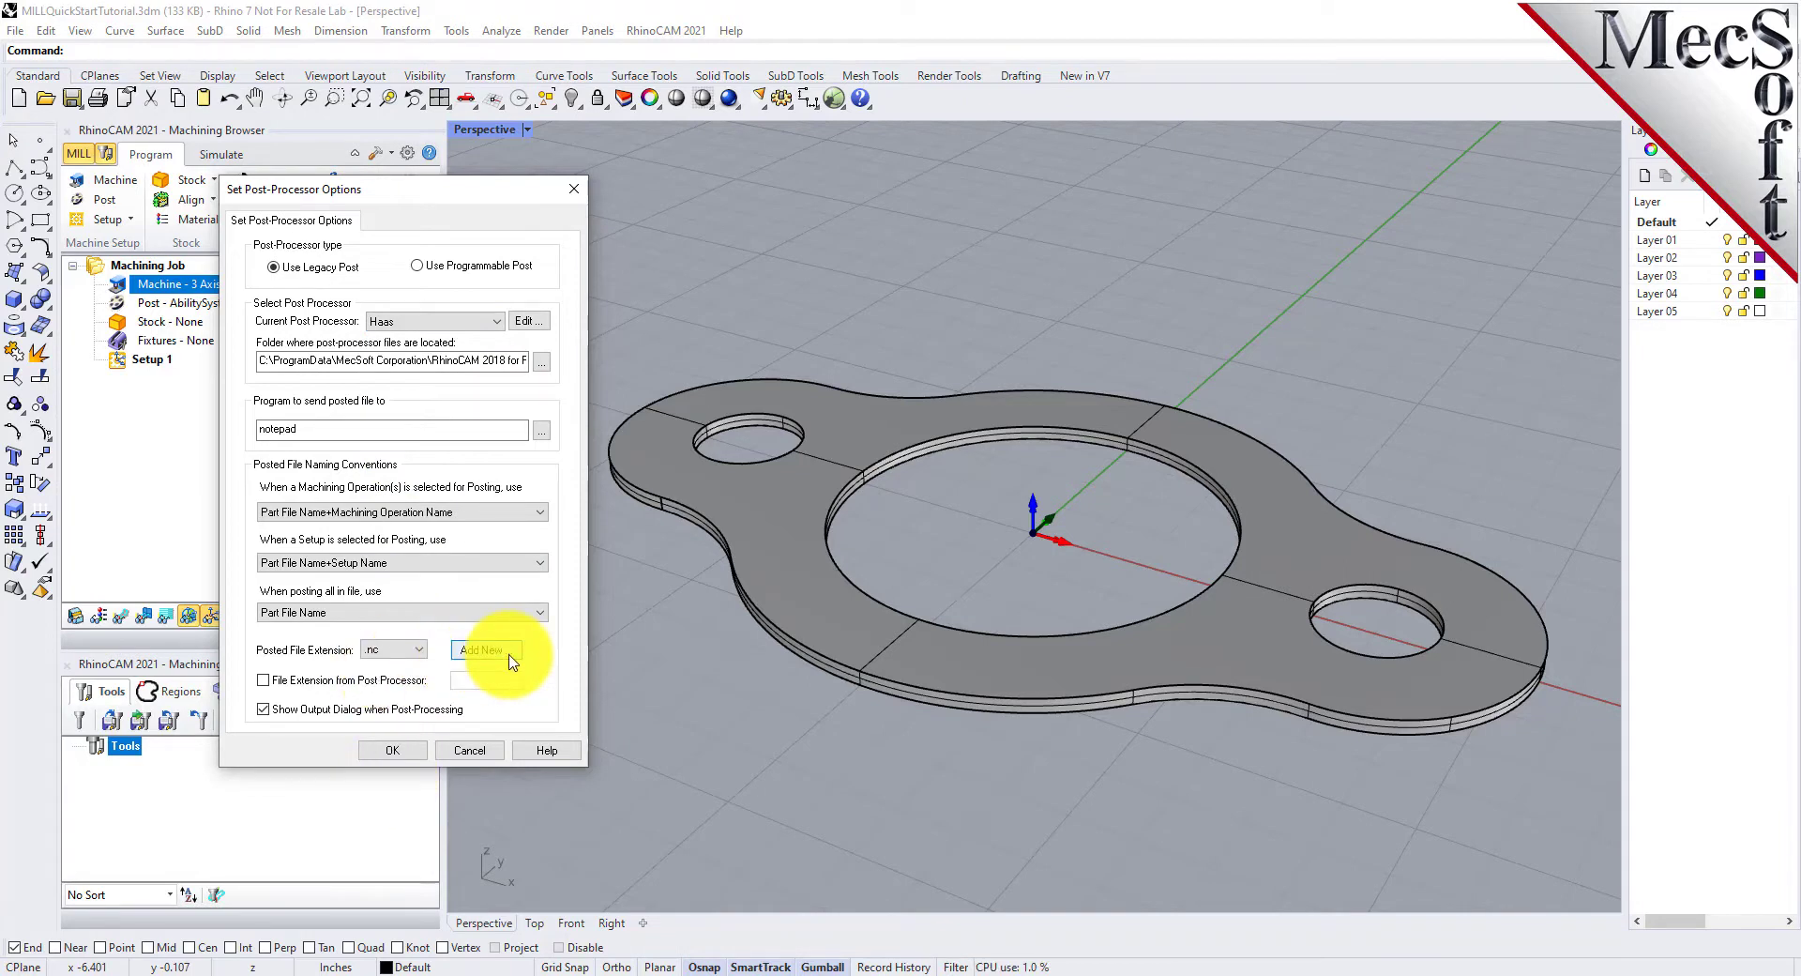
left_click(399, 749)
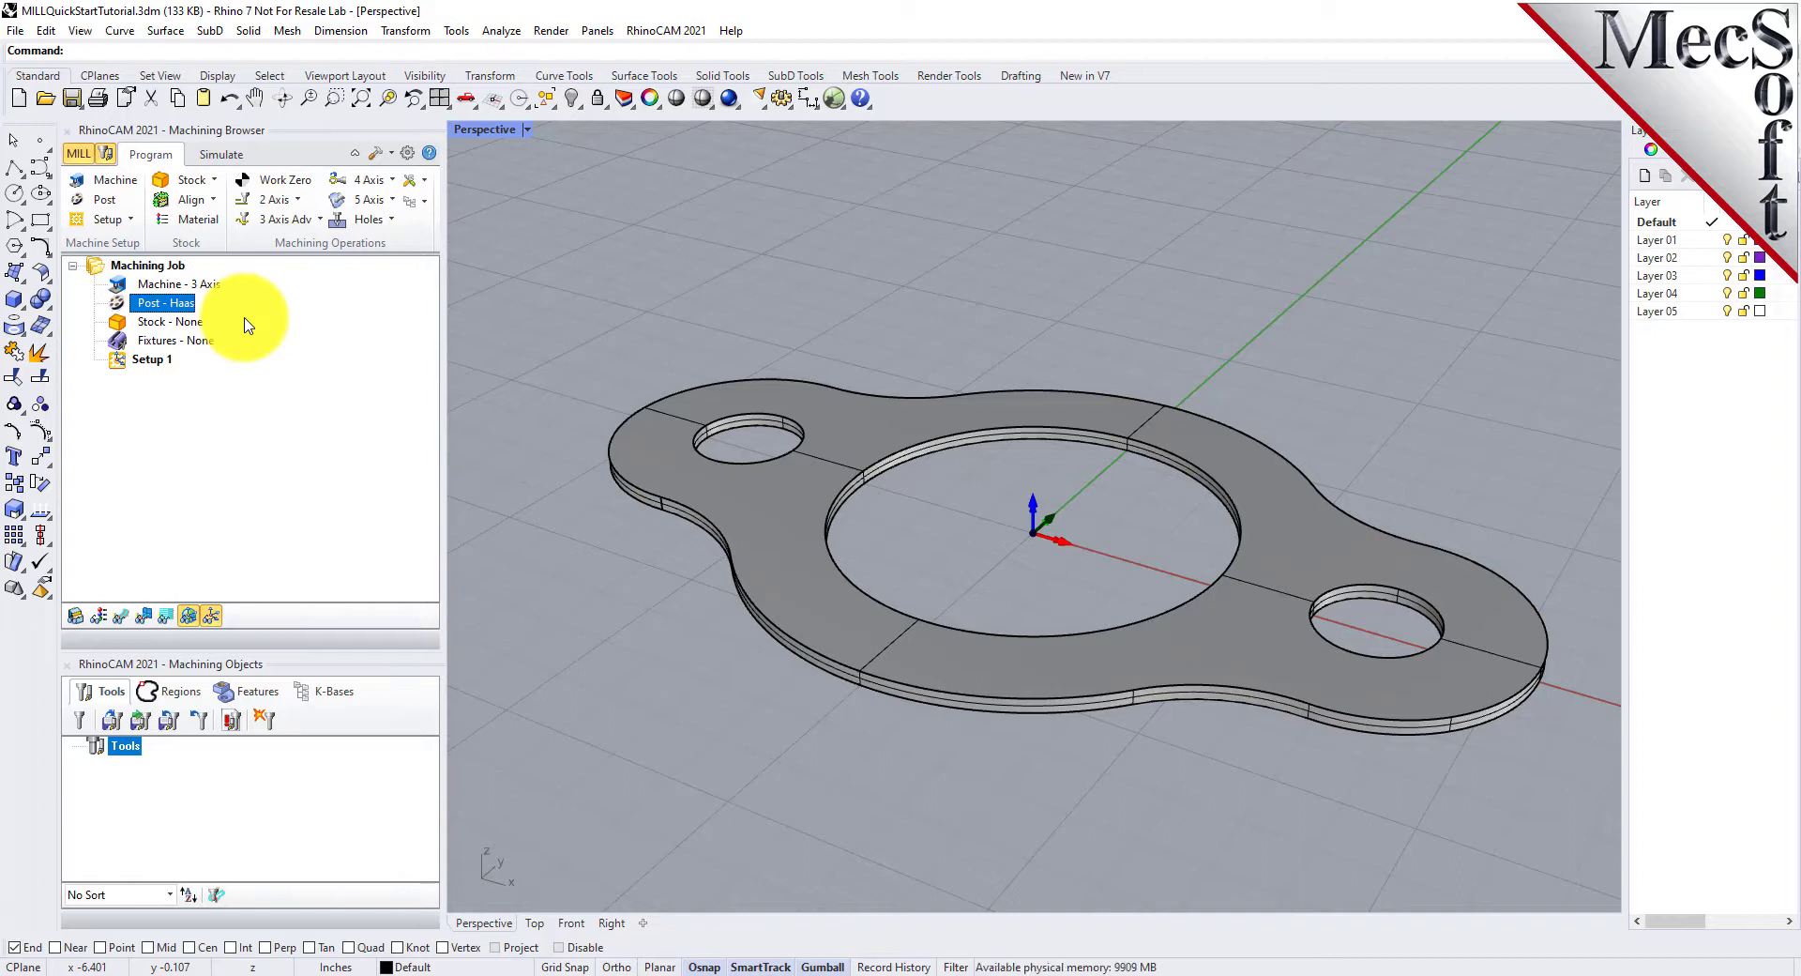
Examine Setup 1's origin at the part's centre by toggling the display of the coordinate system triads
left_click(148, 360)
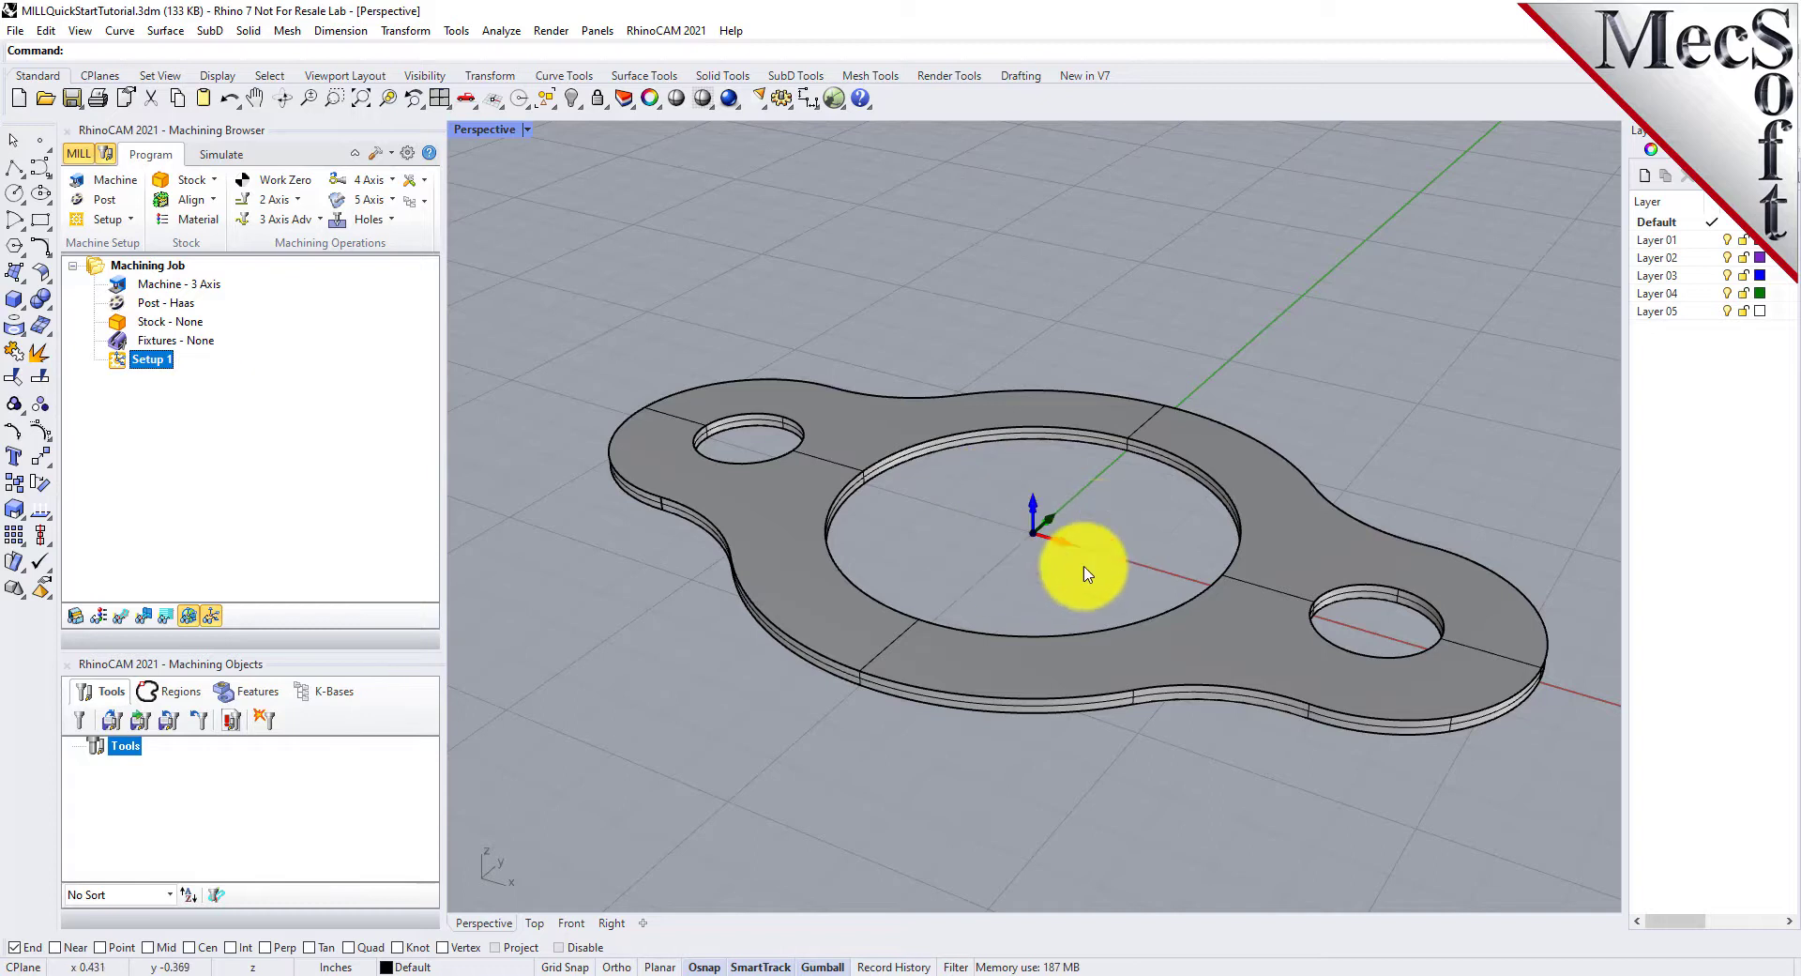
scroll(1037, 531, "up", 5)
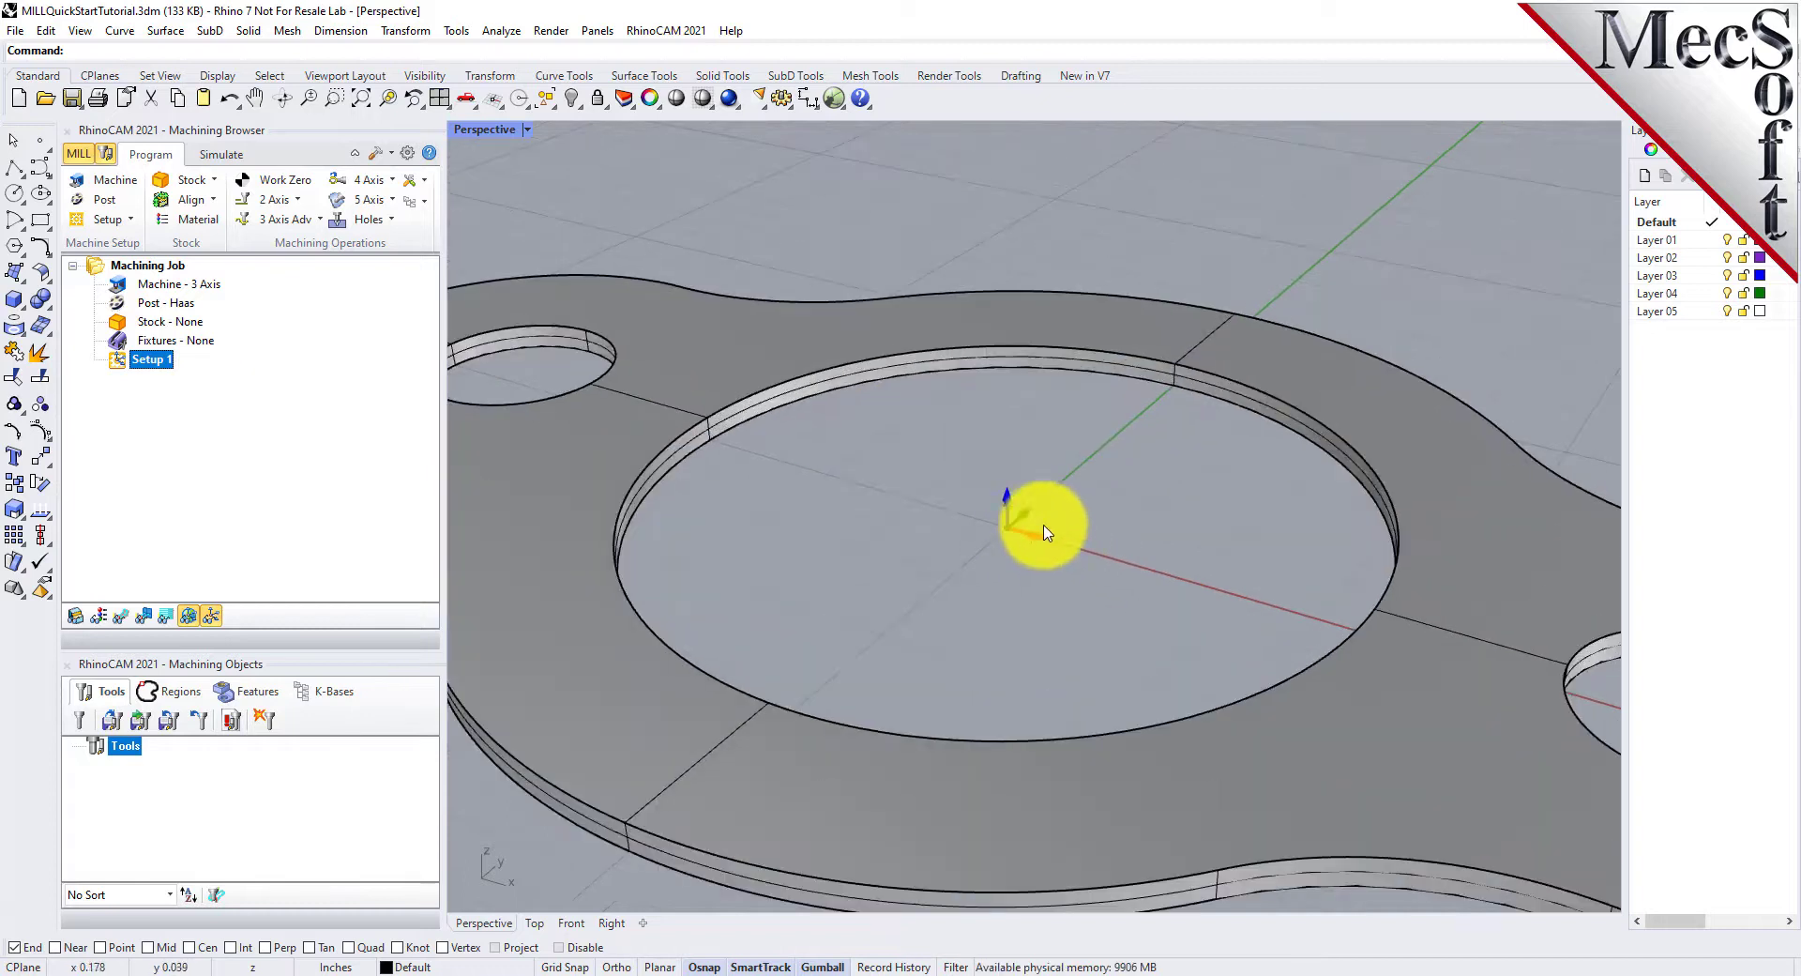
left_click(190, 617)
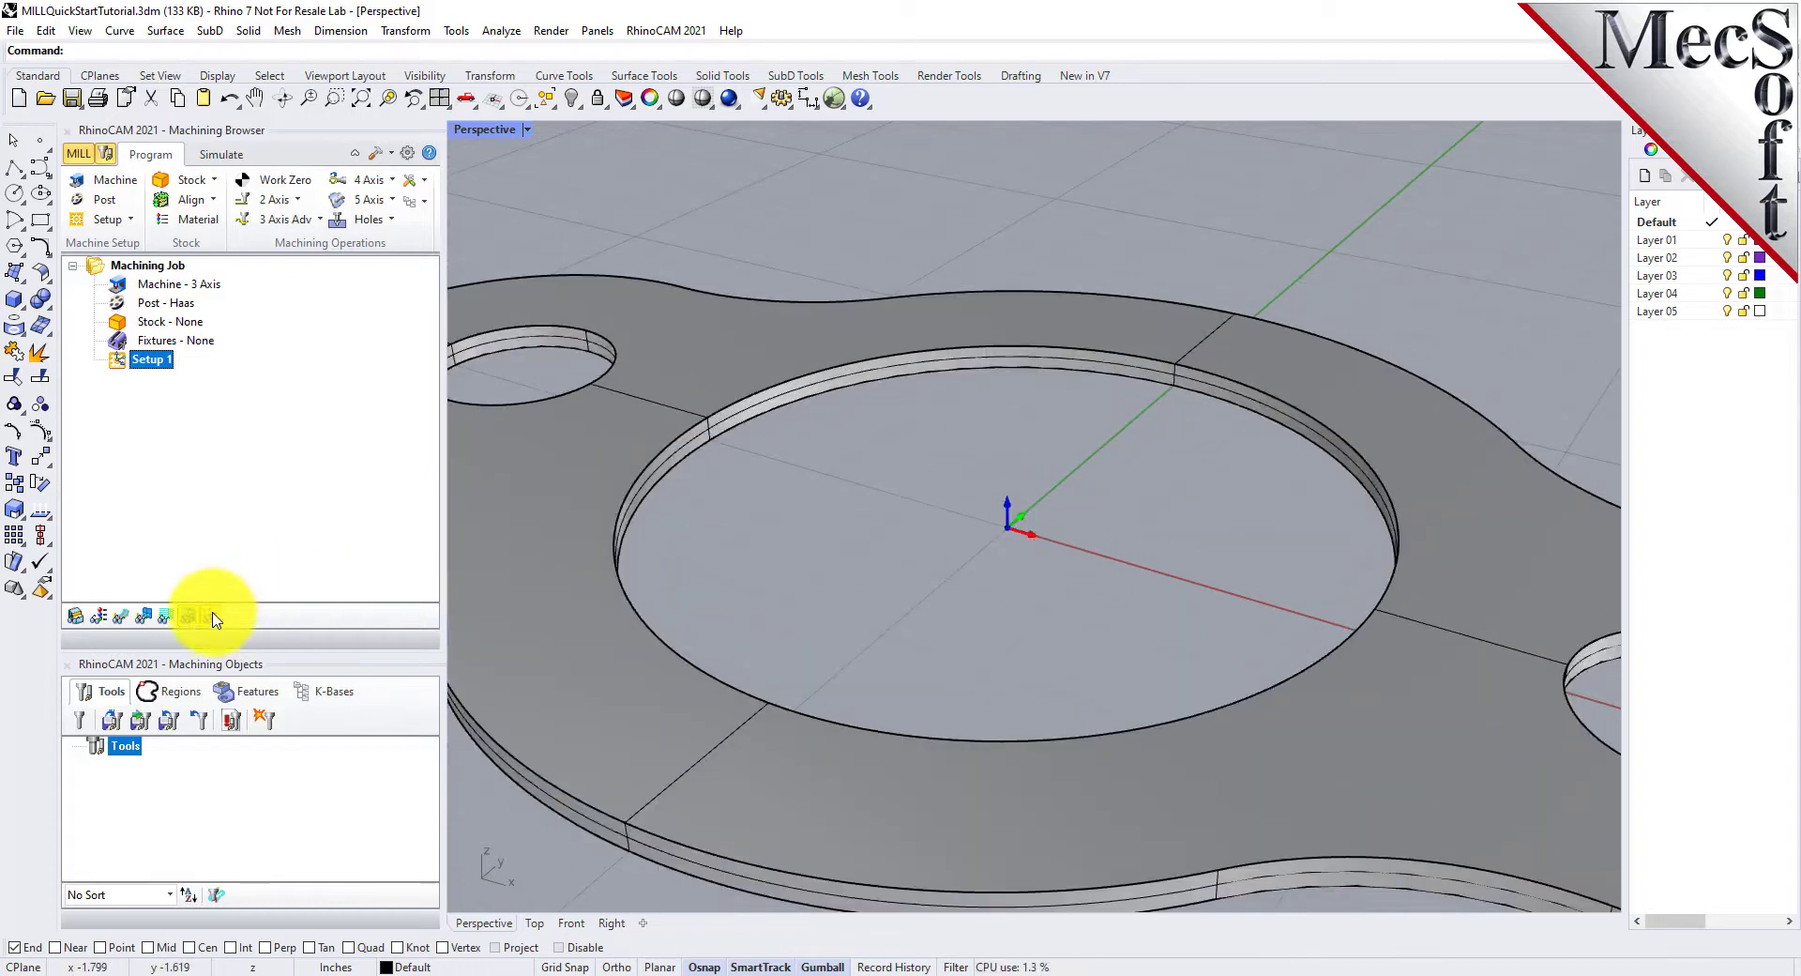
left_click(190, 618)
left_click(190, 617)
left_click(213, 617)
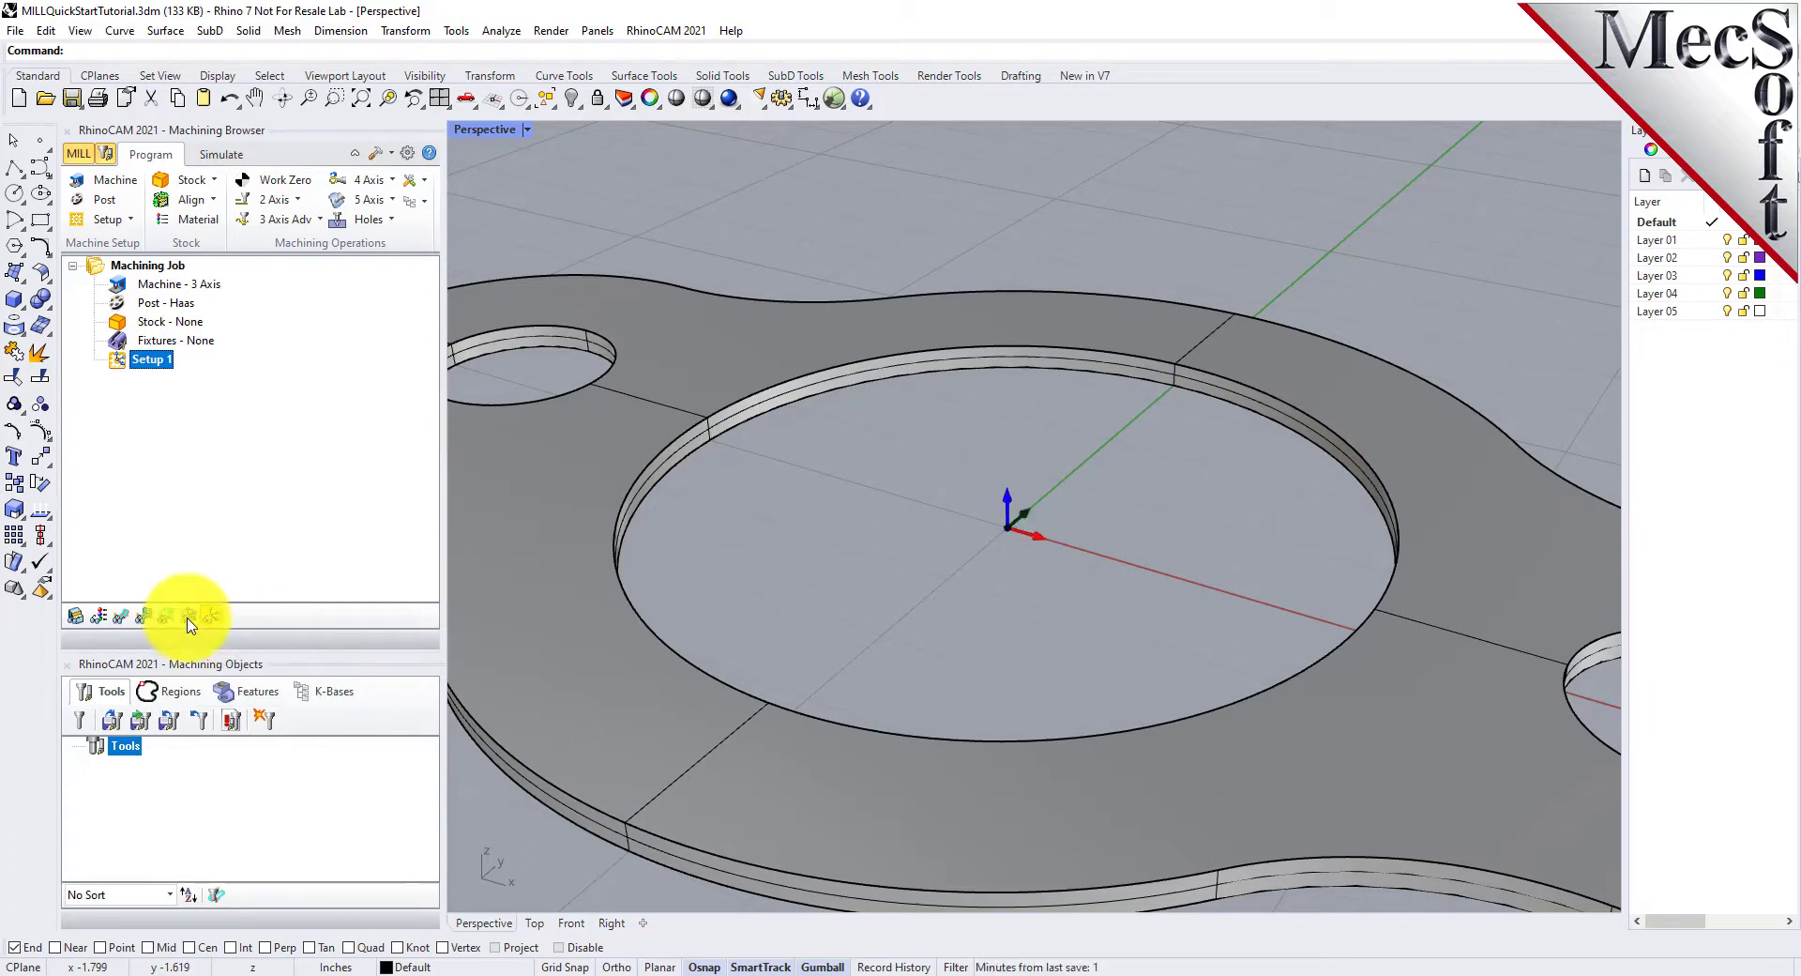
scroll(1004, 442, "down", 5)
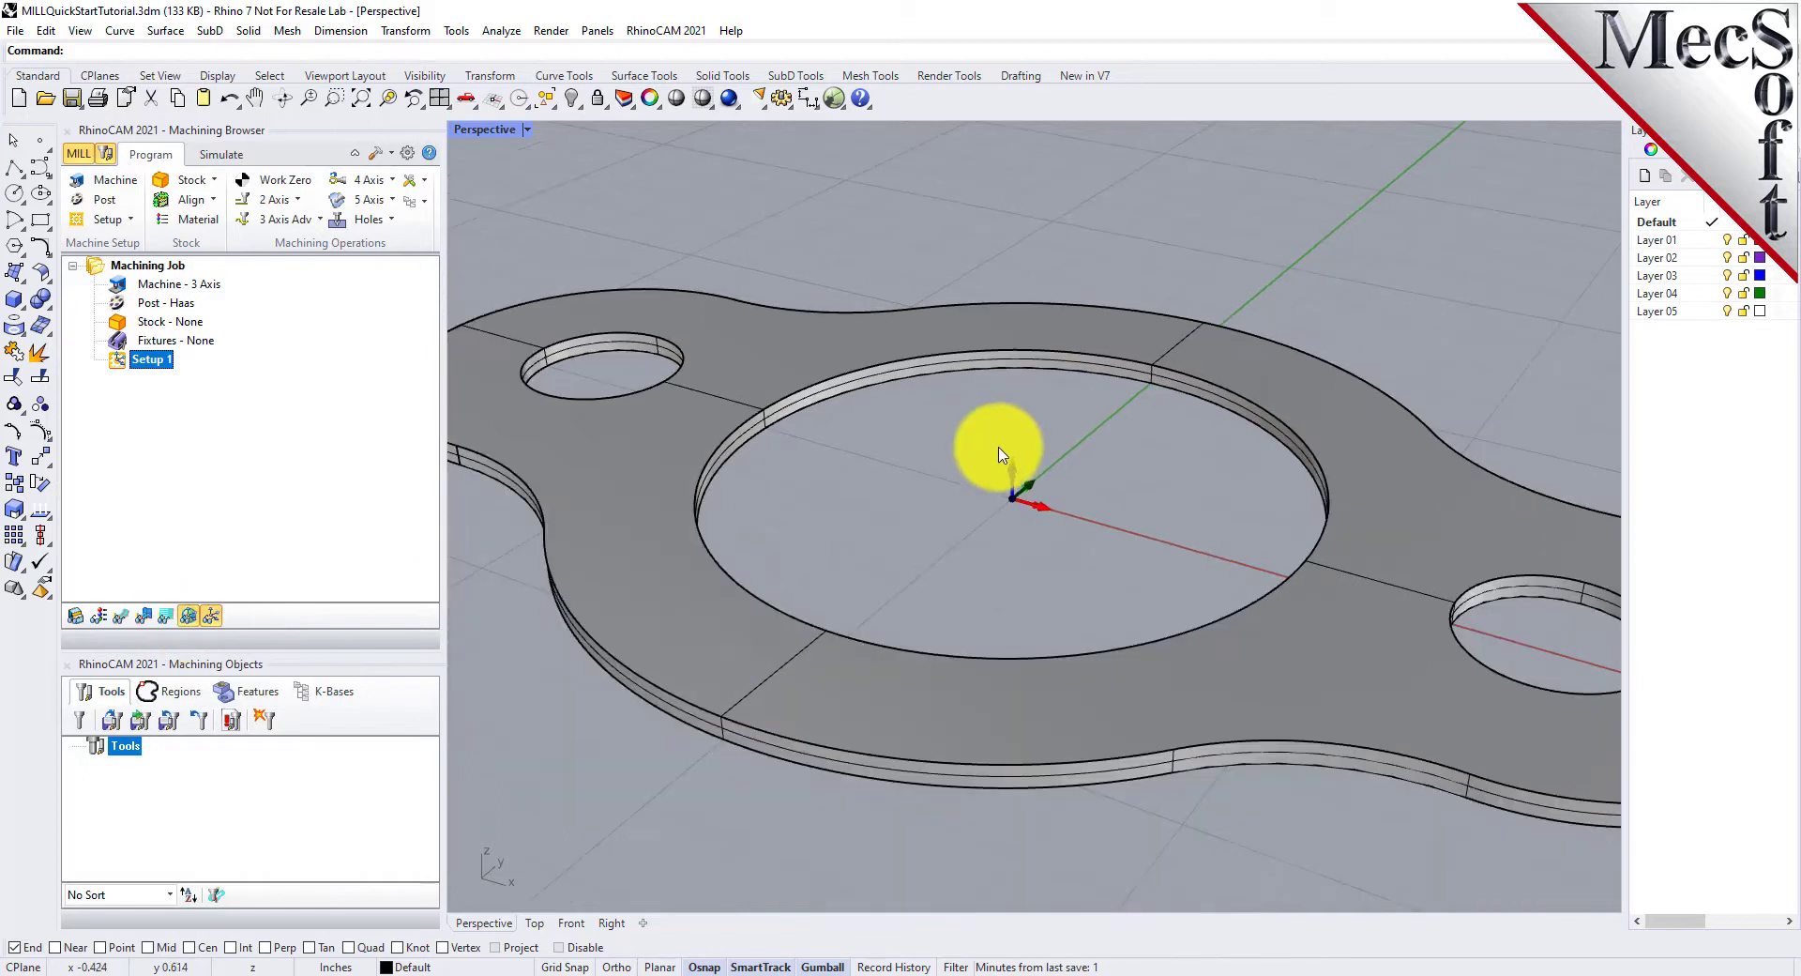
scroll(1018, 403, "up", 2)
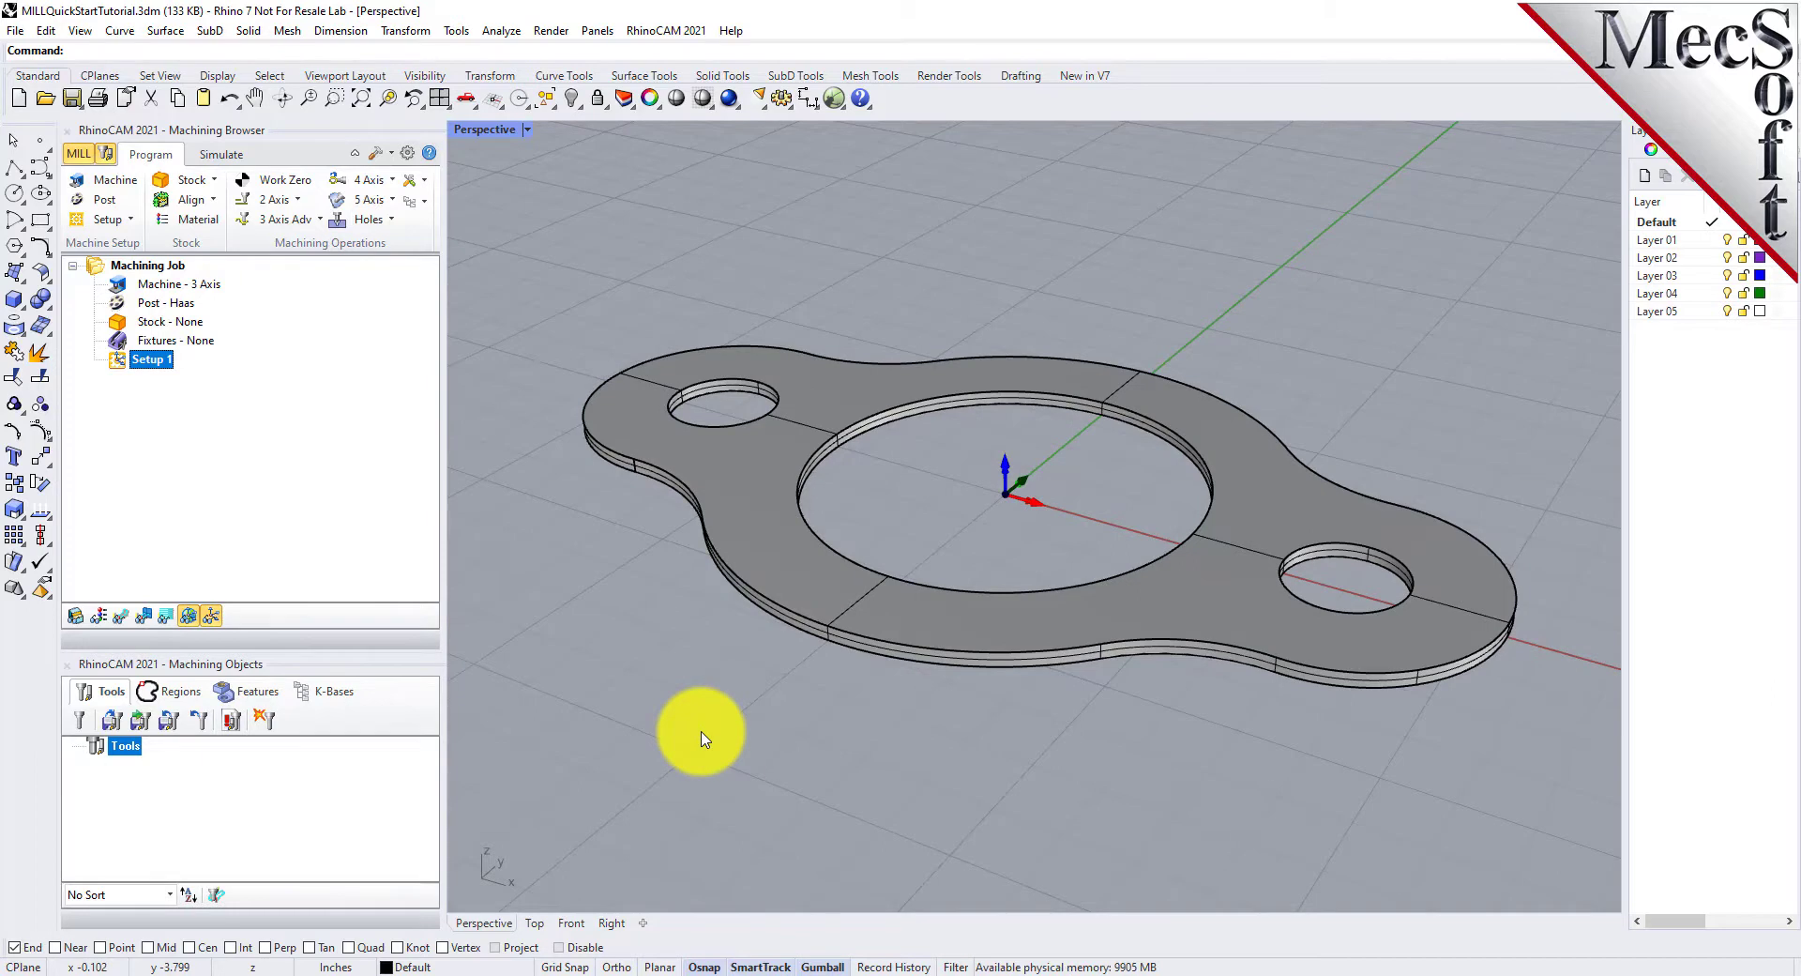
Start a Box Stock and set its dimensions to length 10, width 6 and height 0.125 inches
left_click(215, 184)
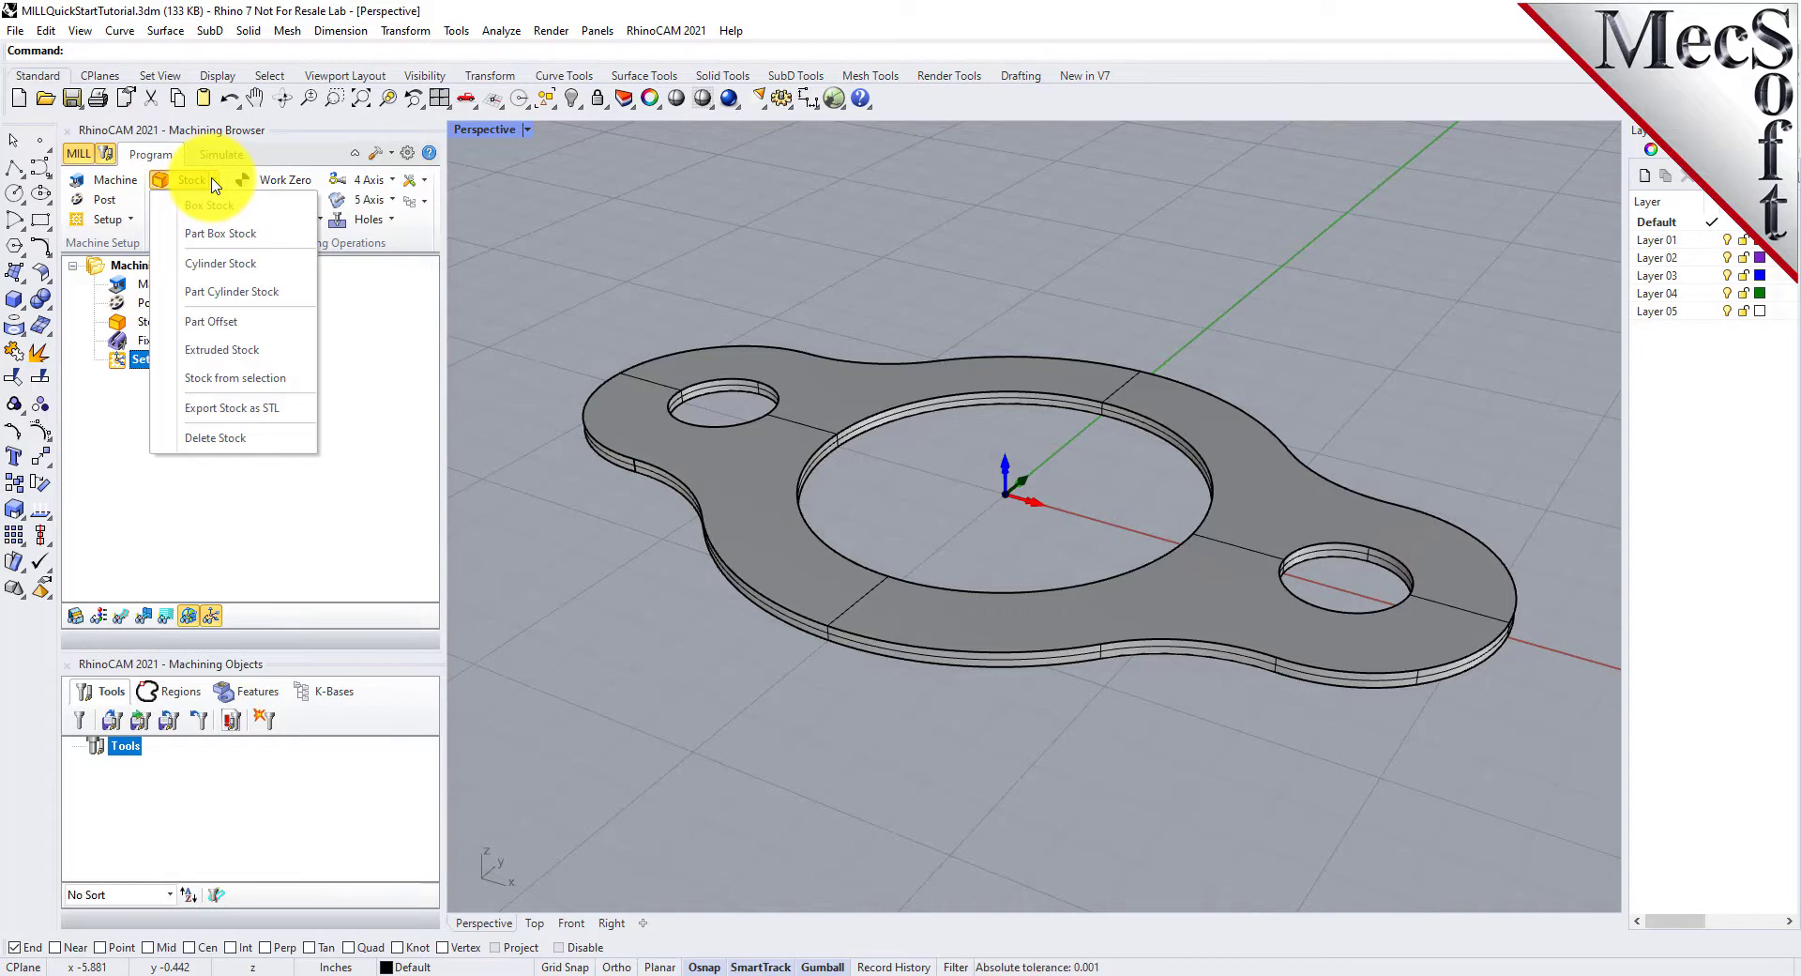
left_click(242, 206)
left_click_drag(251, 169, 368, 249)
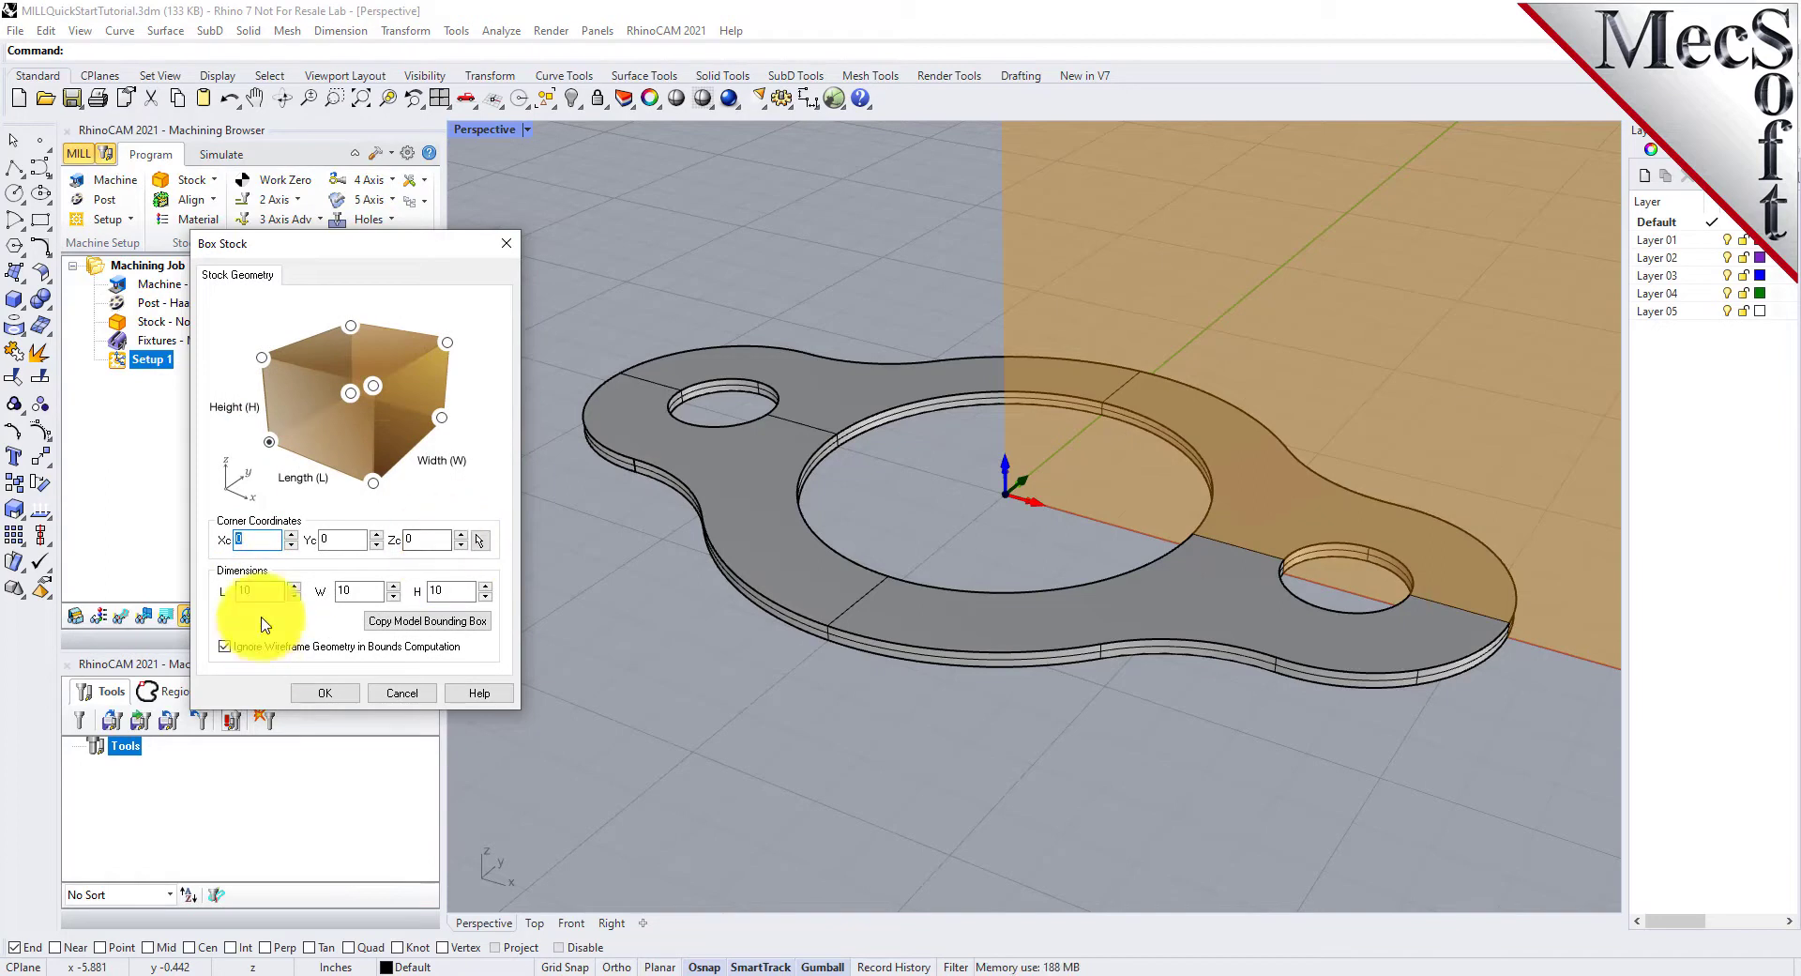
left_click_drag(255, 590, 220, 586)
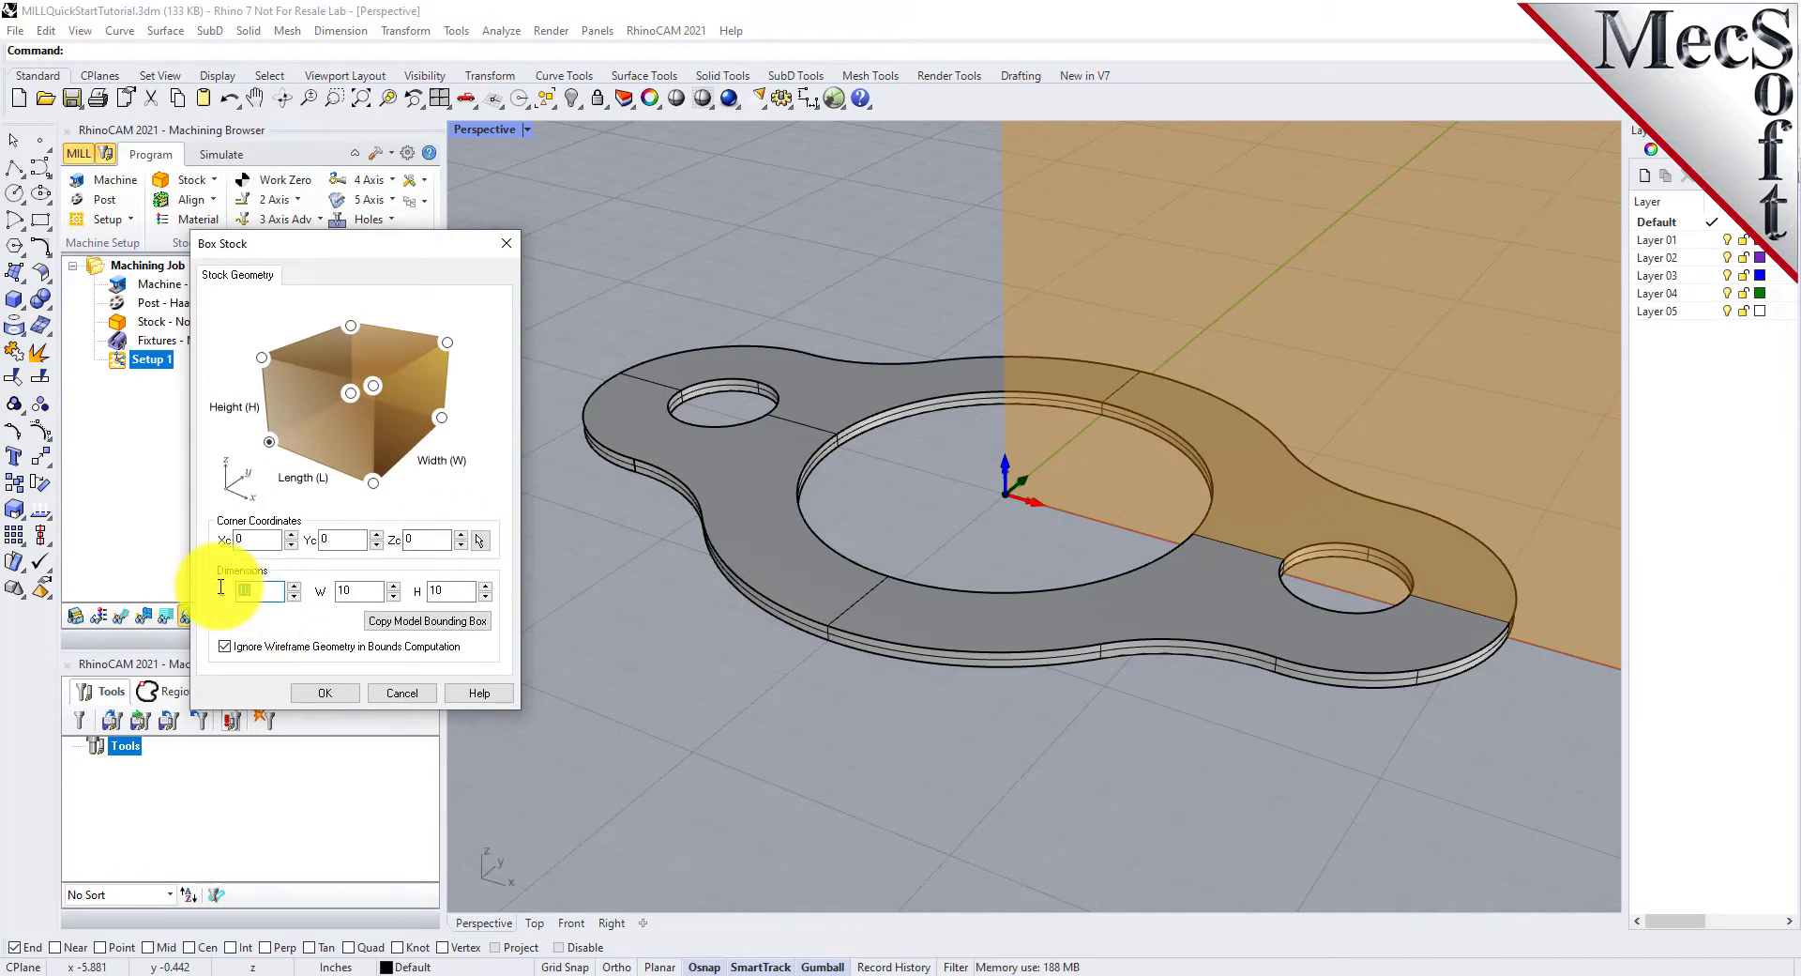
type("10.0")
key("Tab")
type("8")
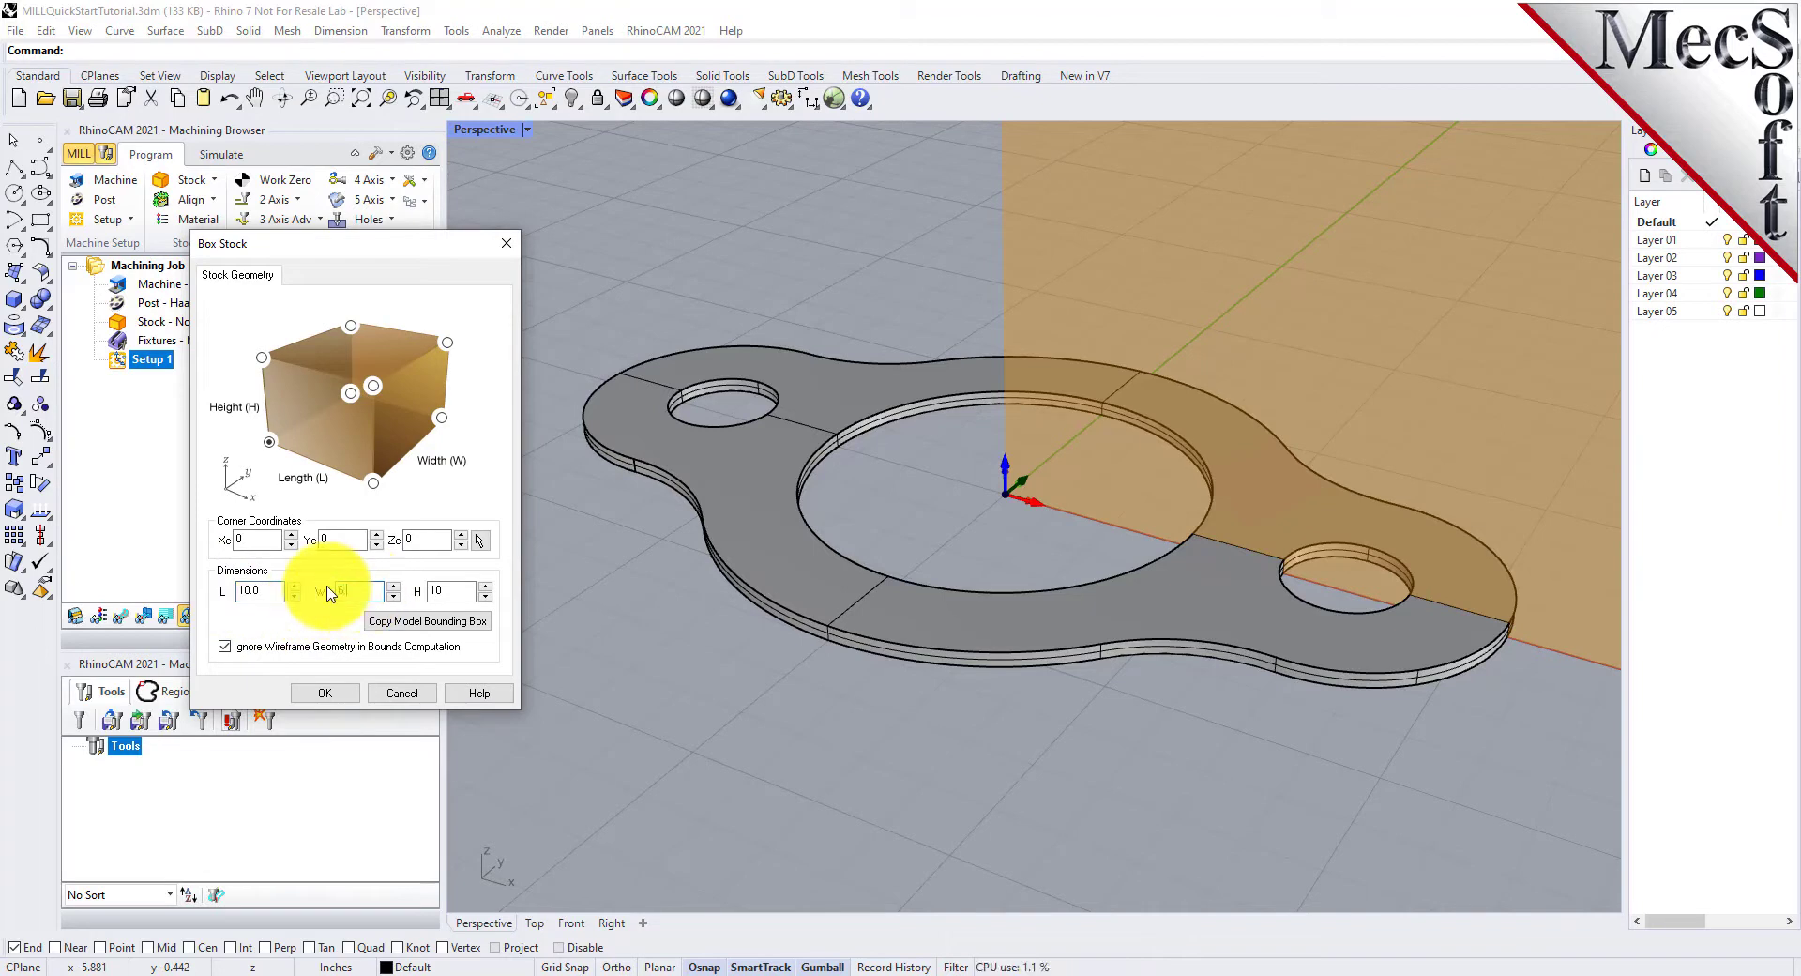
key("Tab")
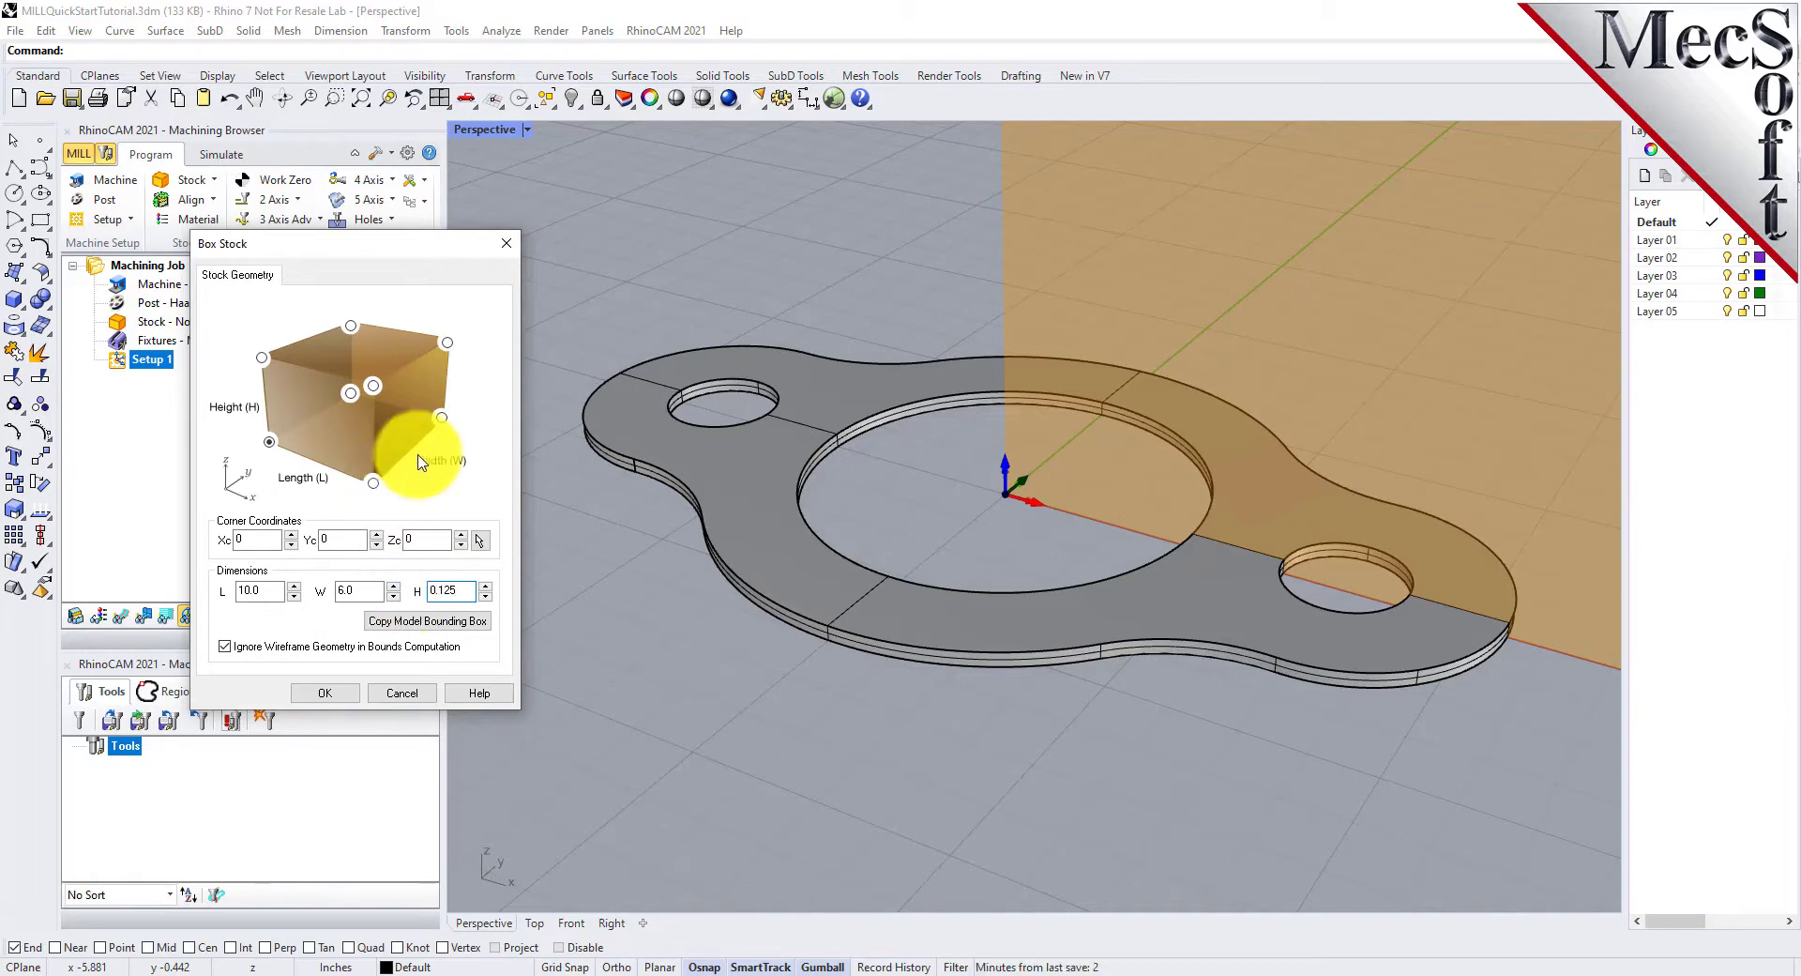
key("Tab")
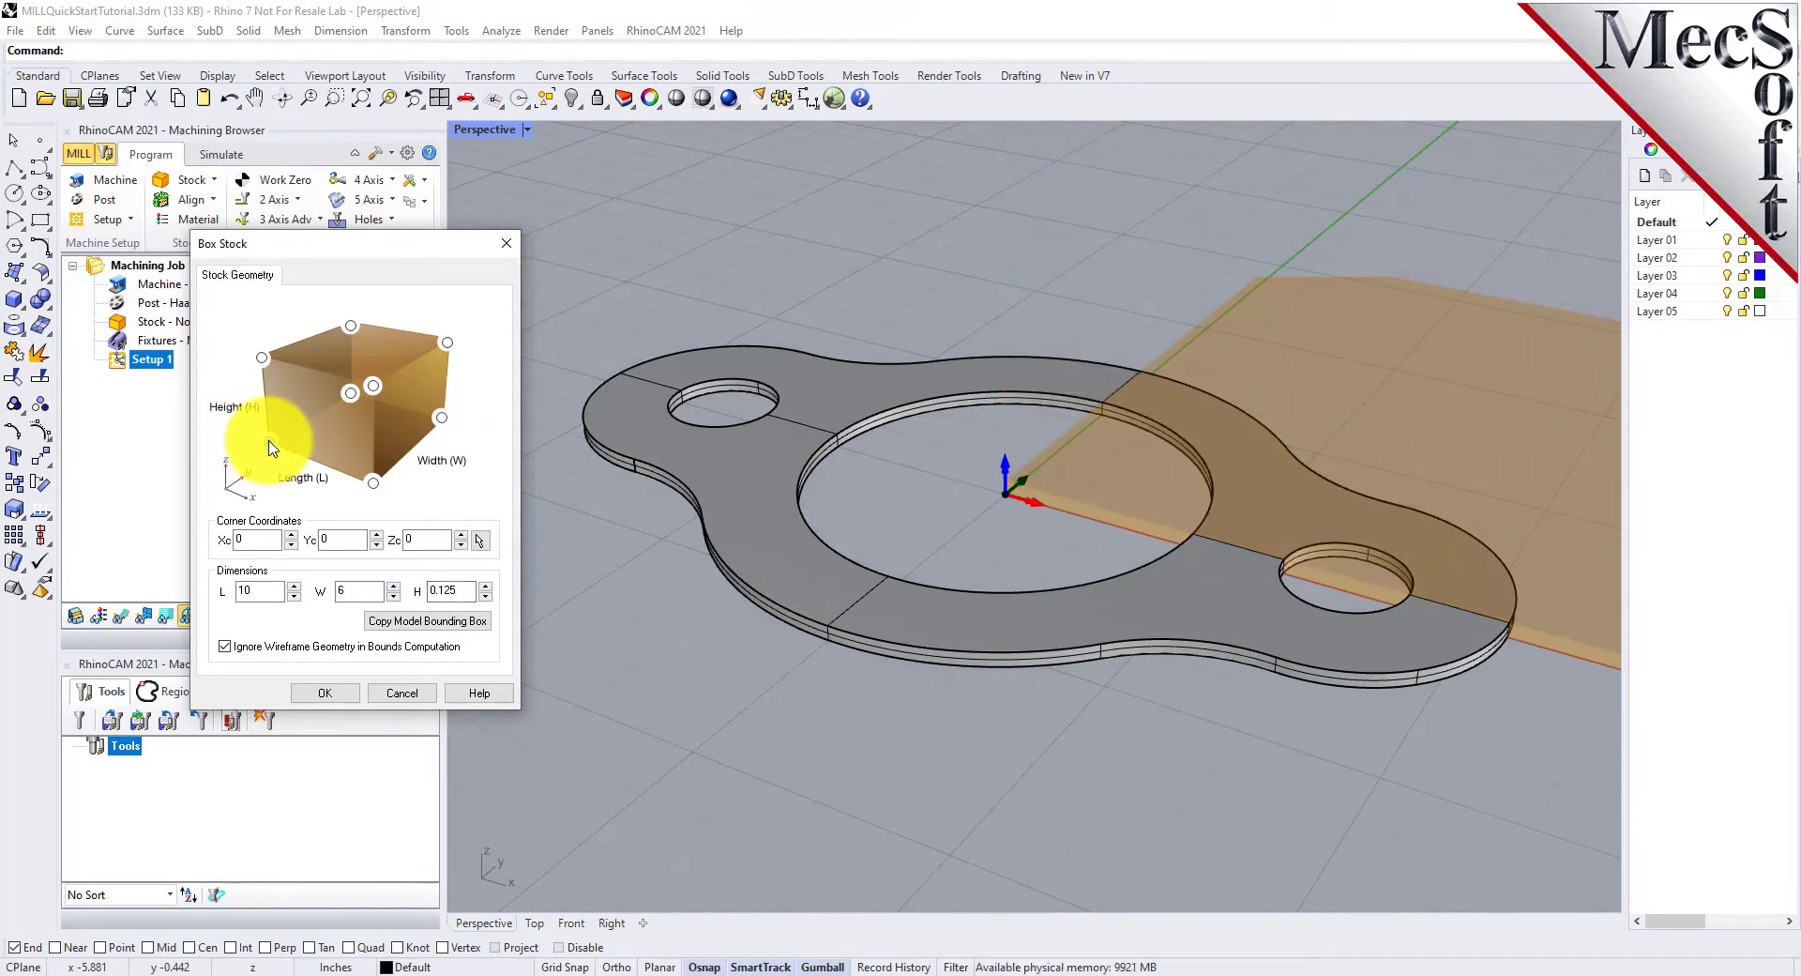
Accept the box stock definition and turn on the stock's display around the flange model
left_click(325, 693)
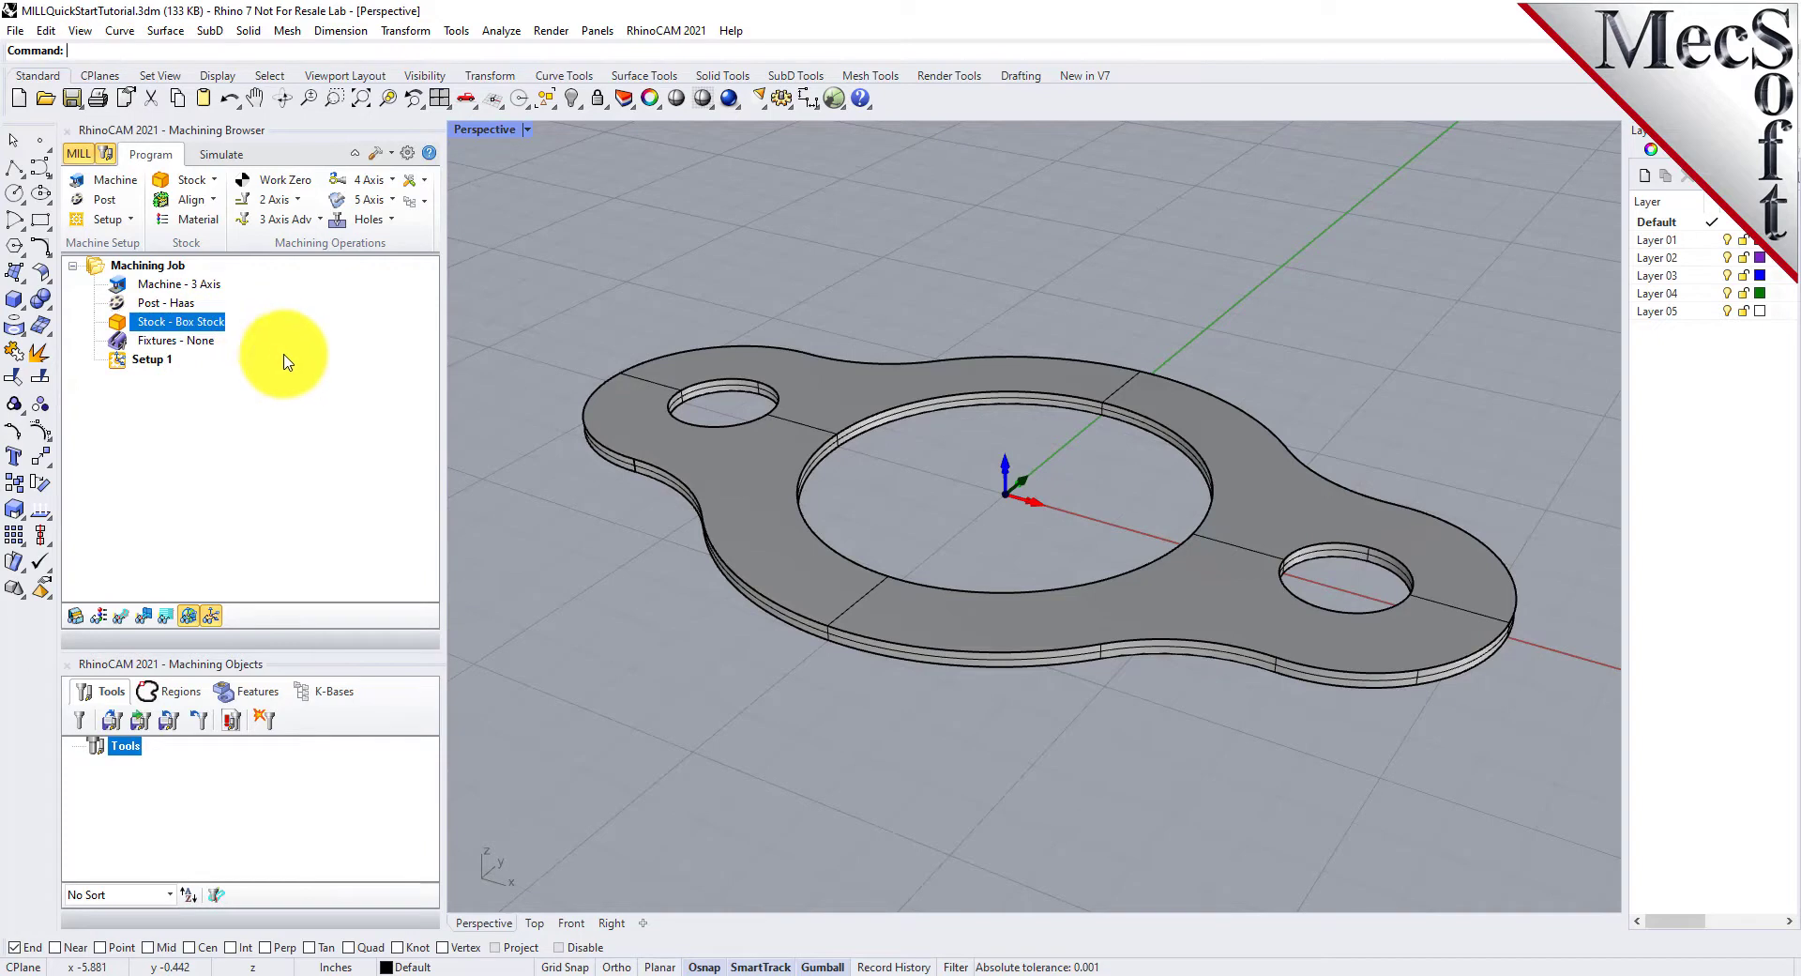
scroll(765, 450, "down", 4)
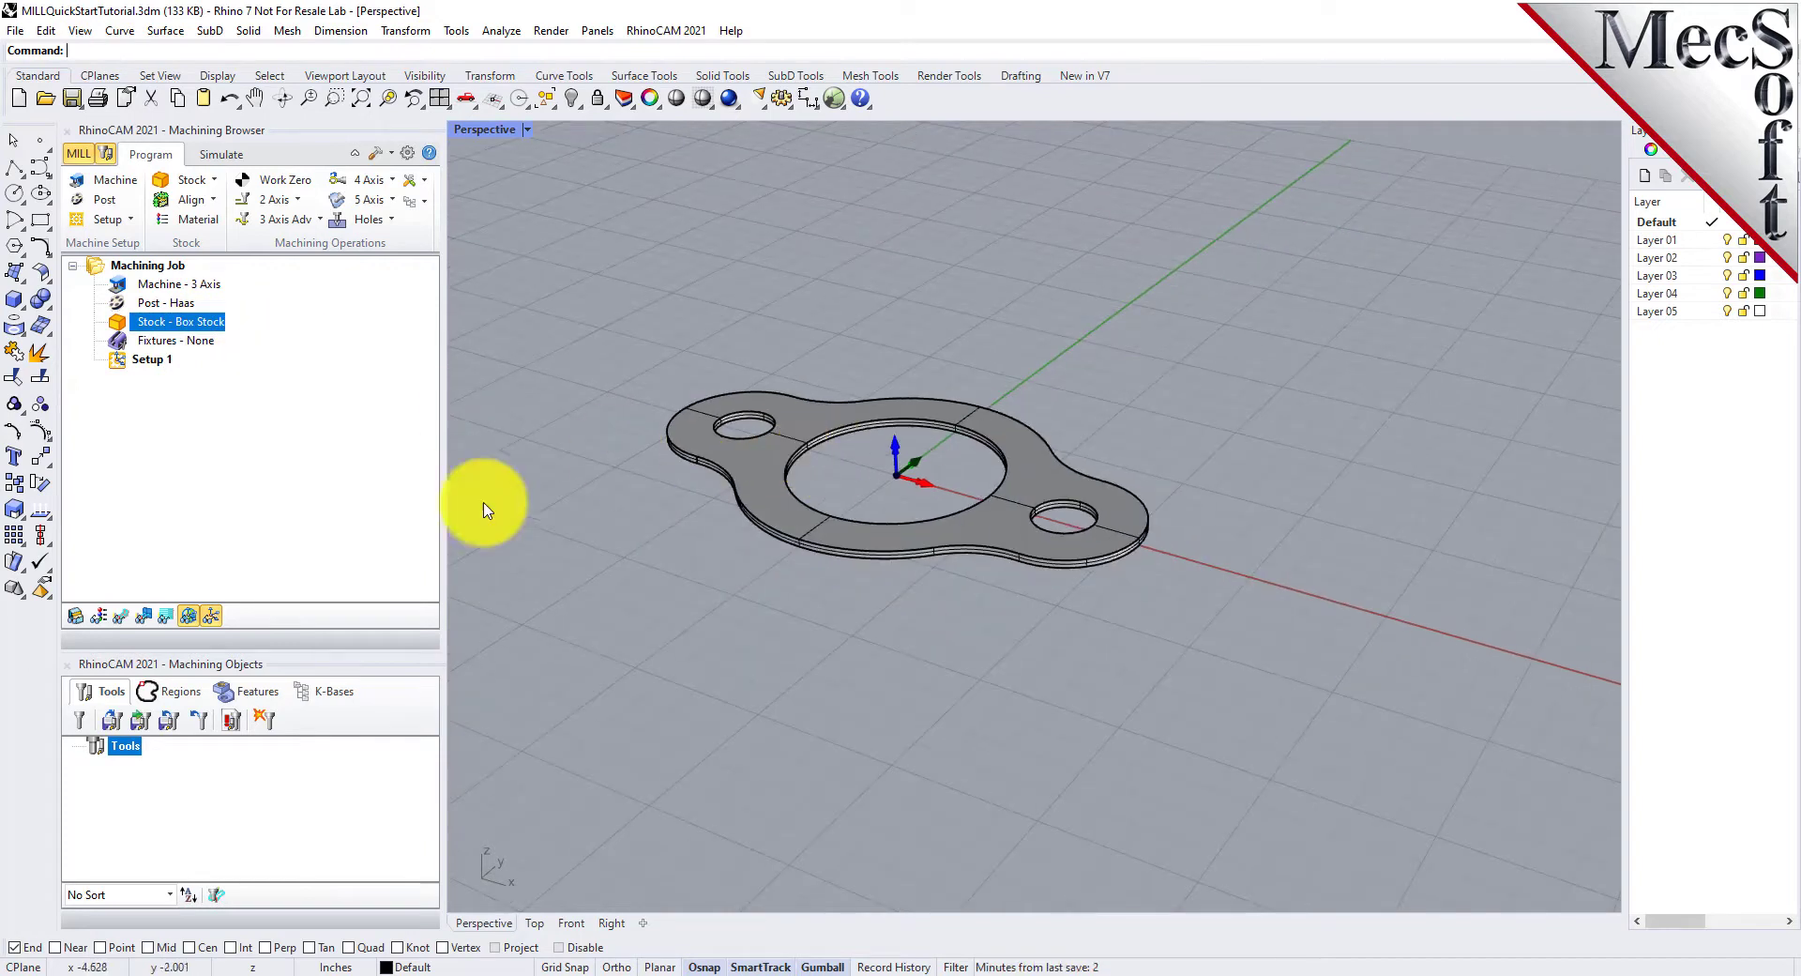
left_click(76, 617)
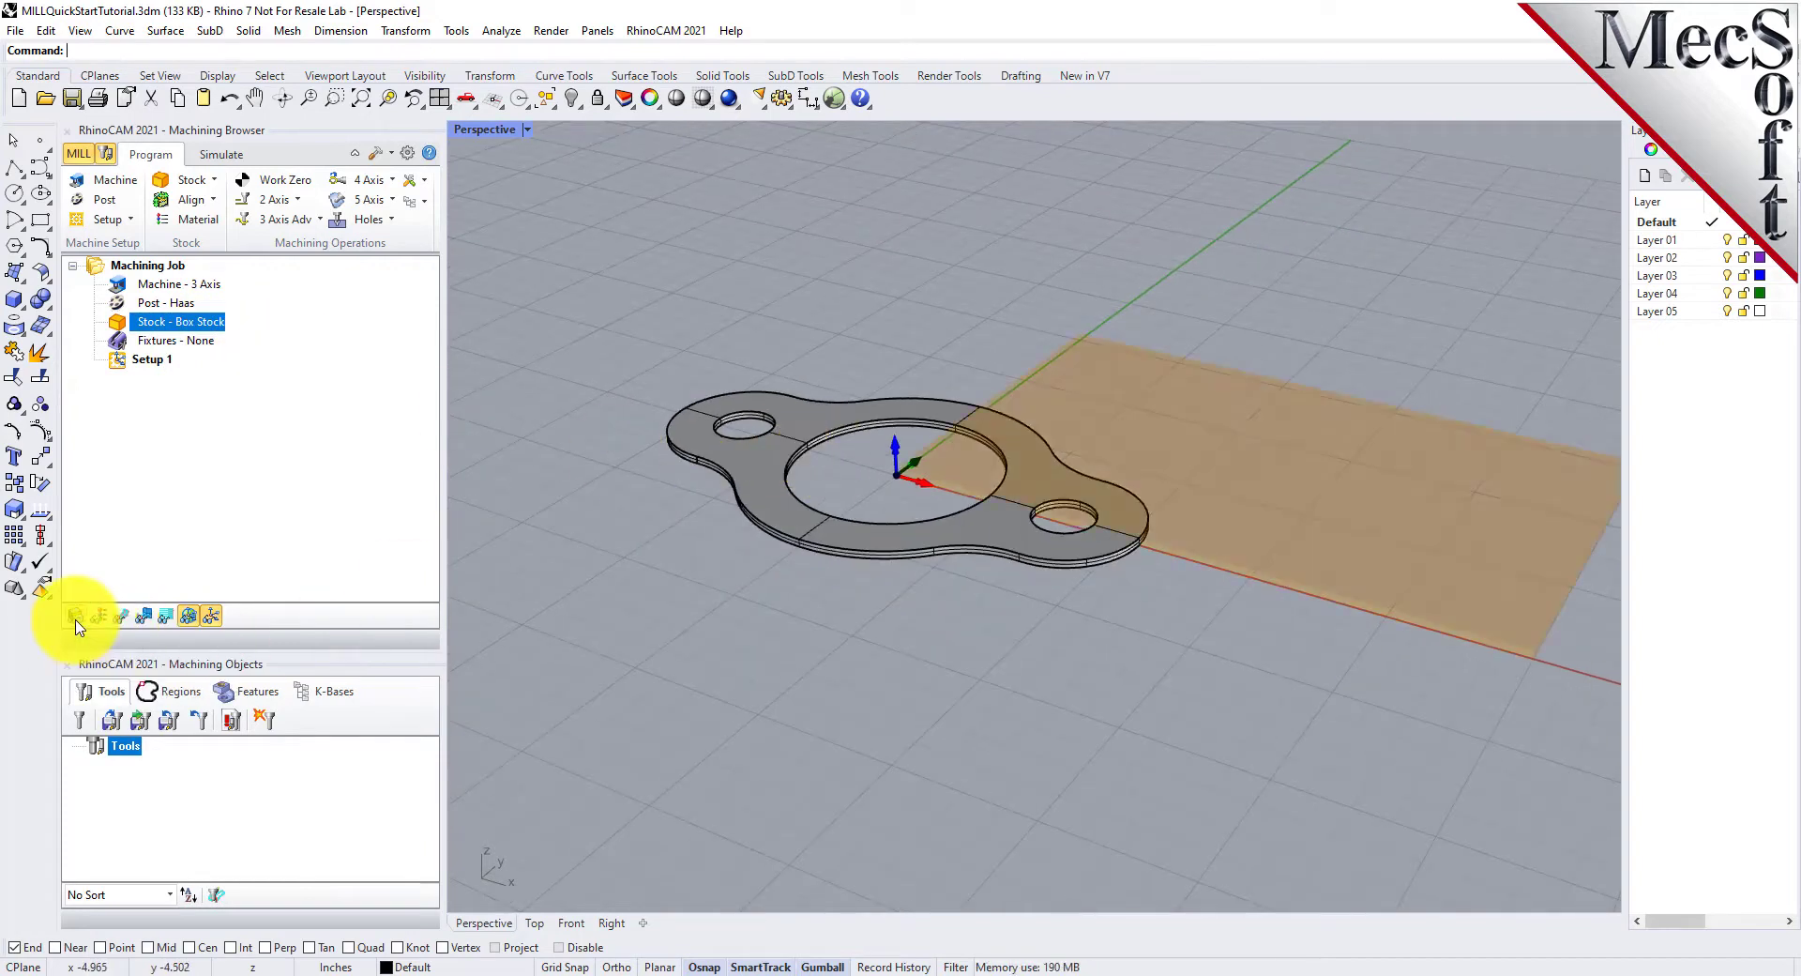
scroll(816, 604, "down", 1)
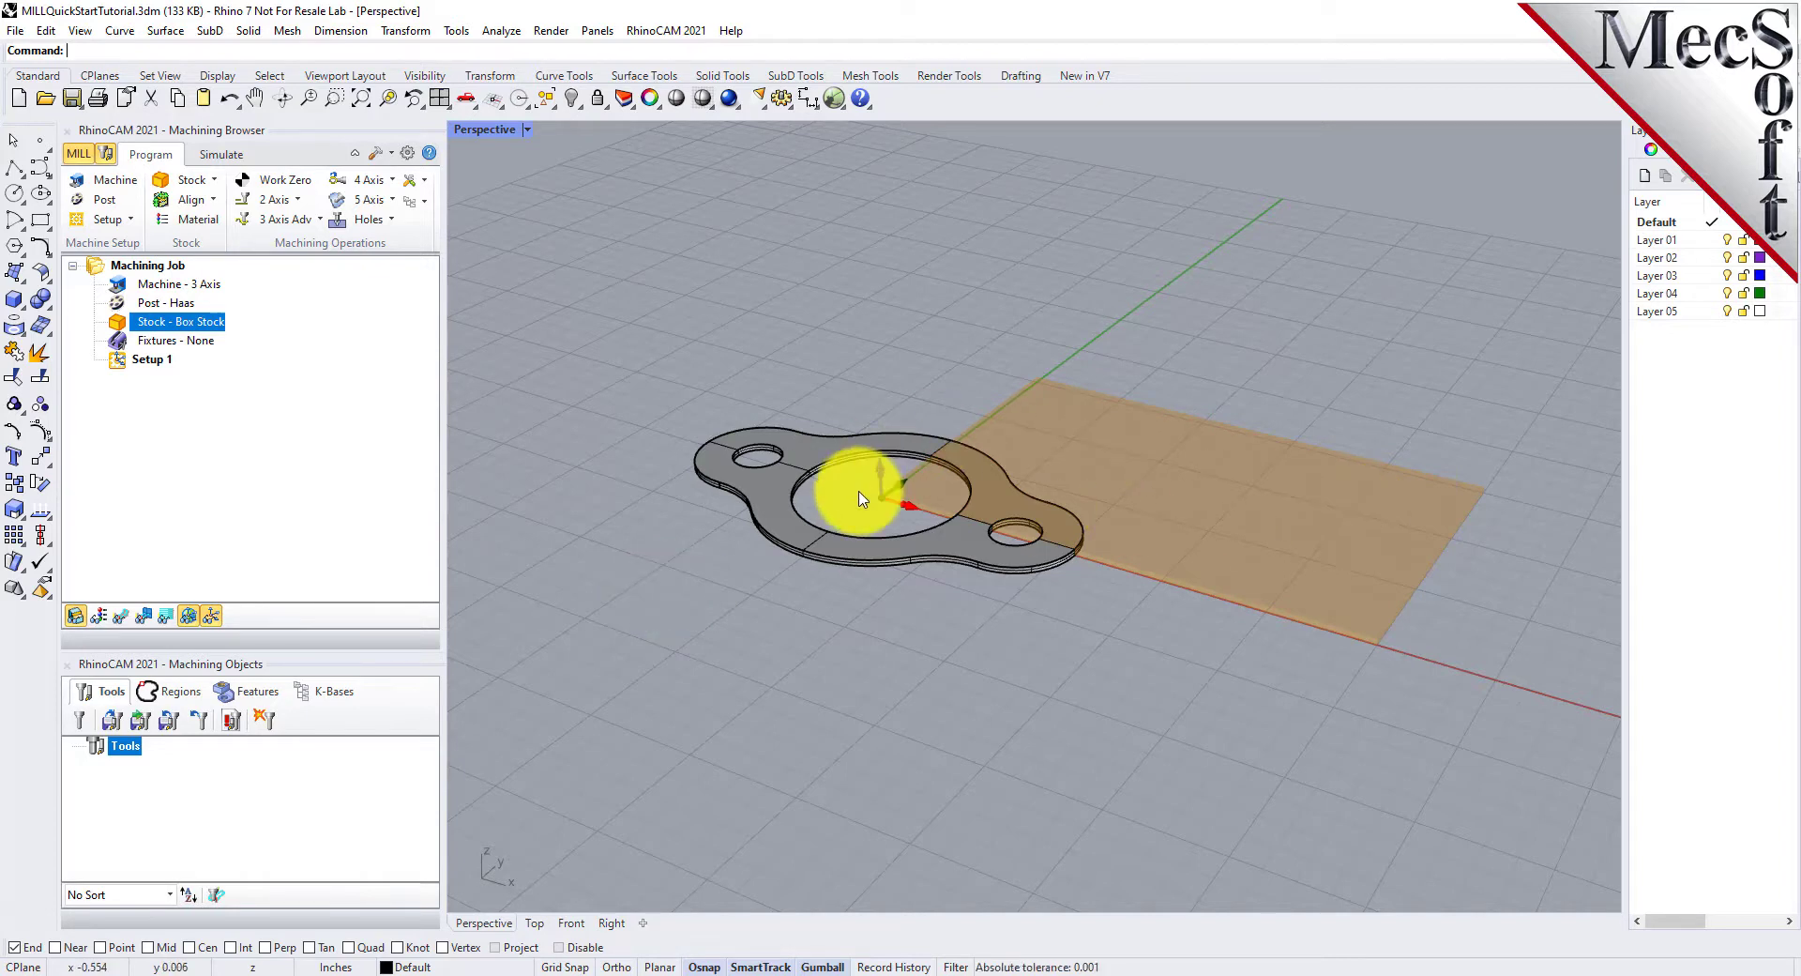
Align the stock about the part with Z Alignment at Top and XY Alignment at Center
left_click(212, 201)
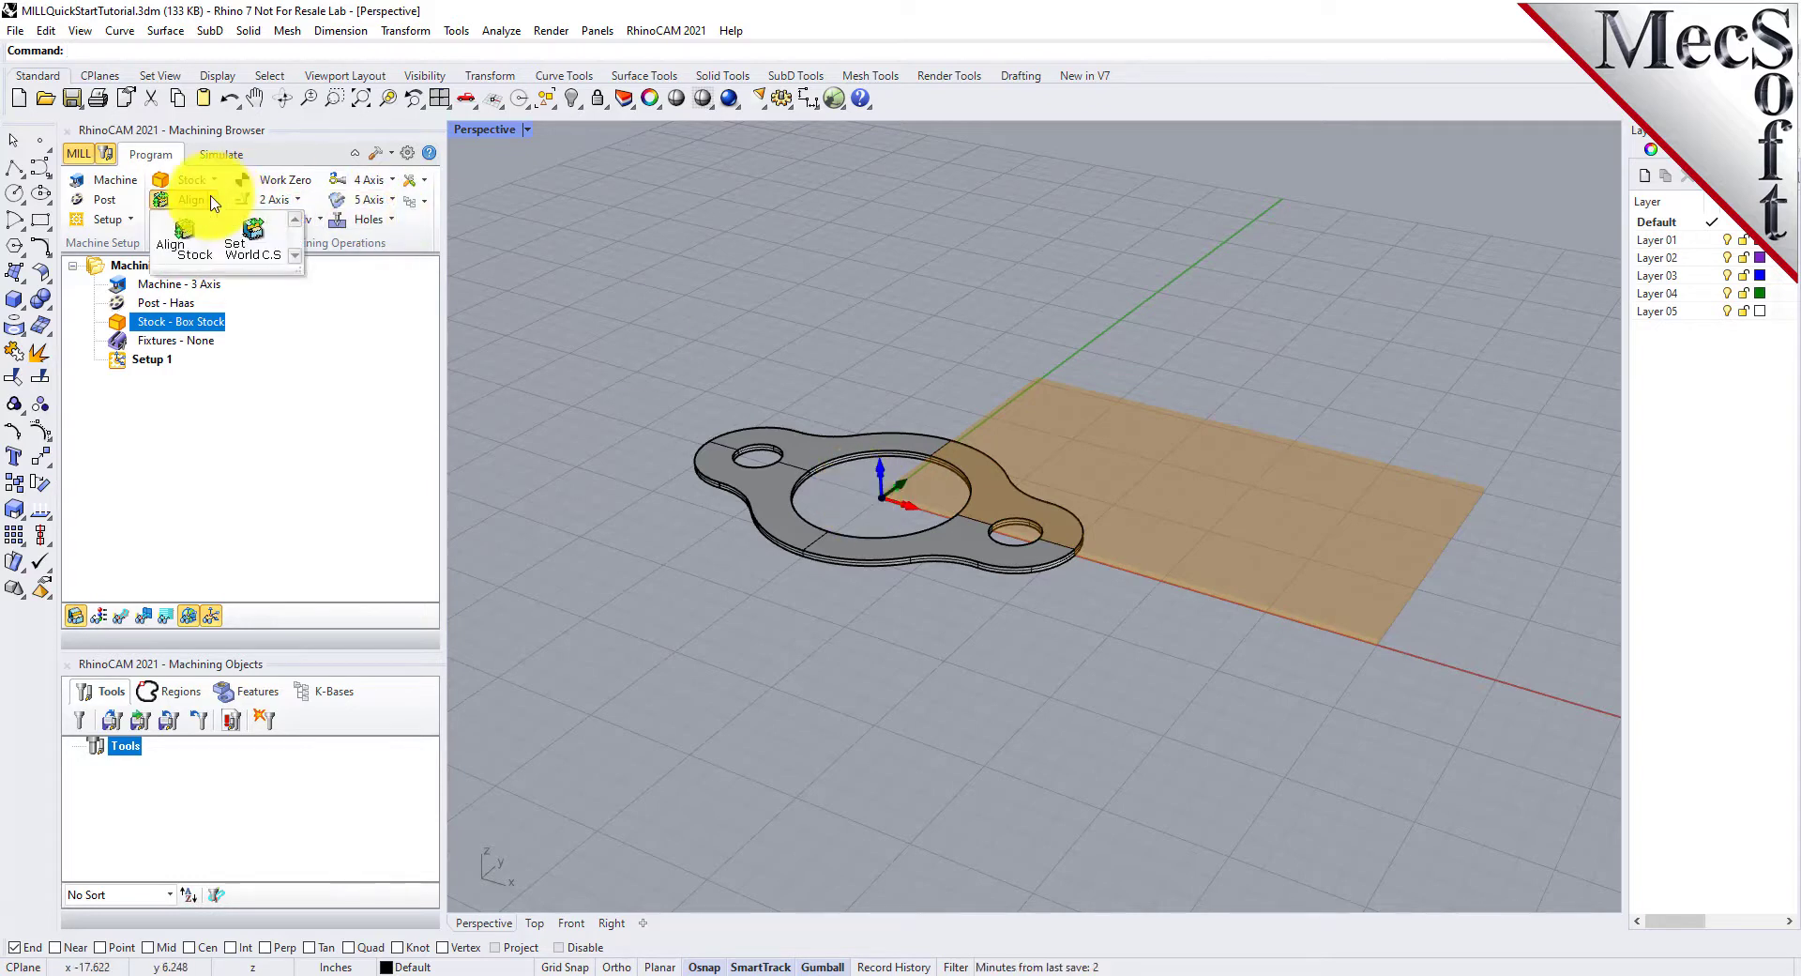
left_click(193, 248)
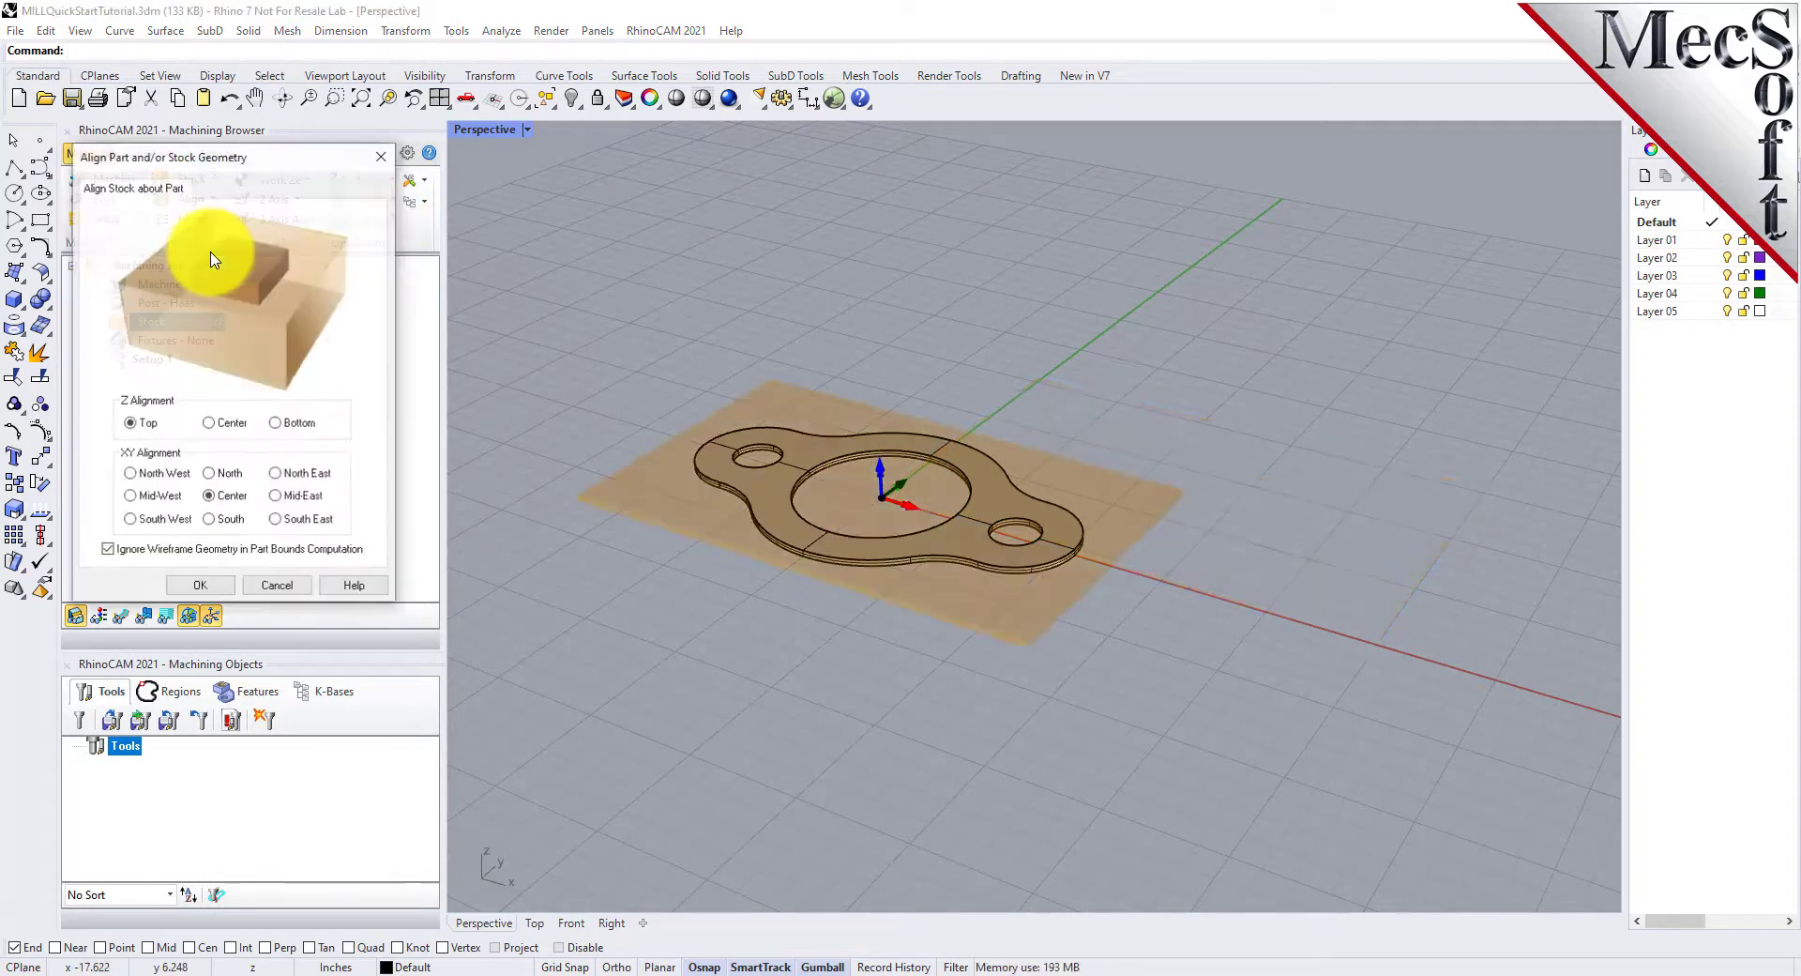
left_click_drag(236, 166, 357, 209)
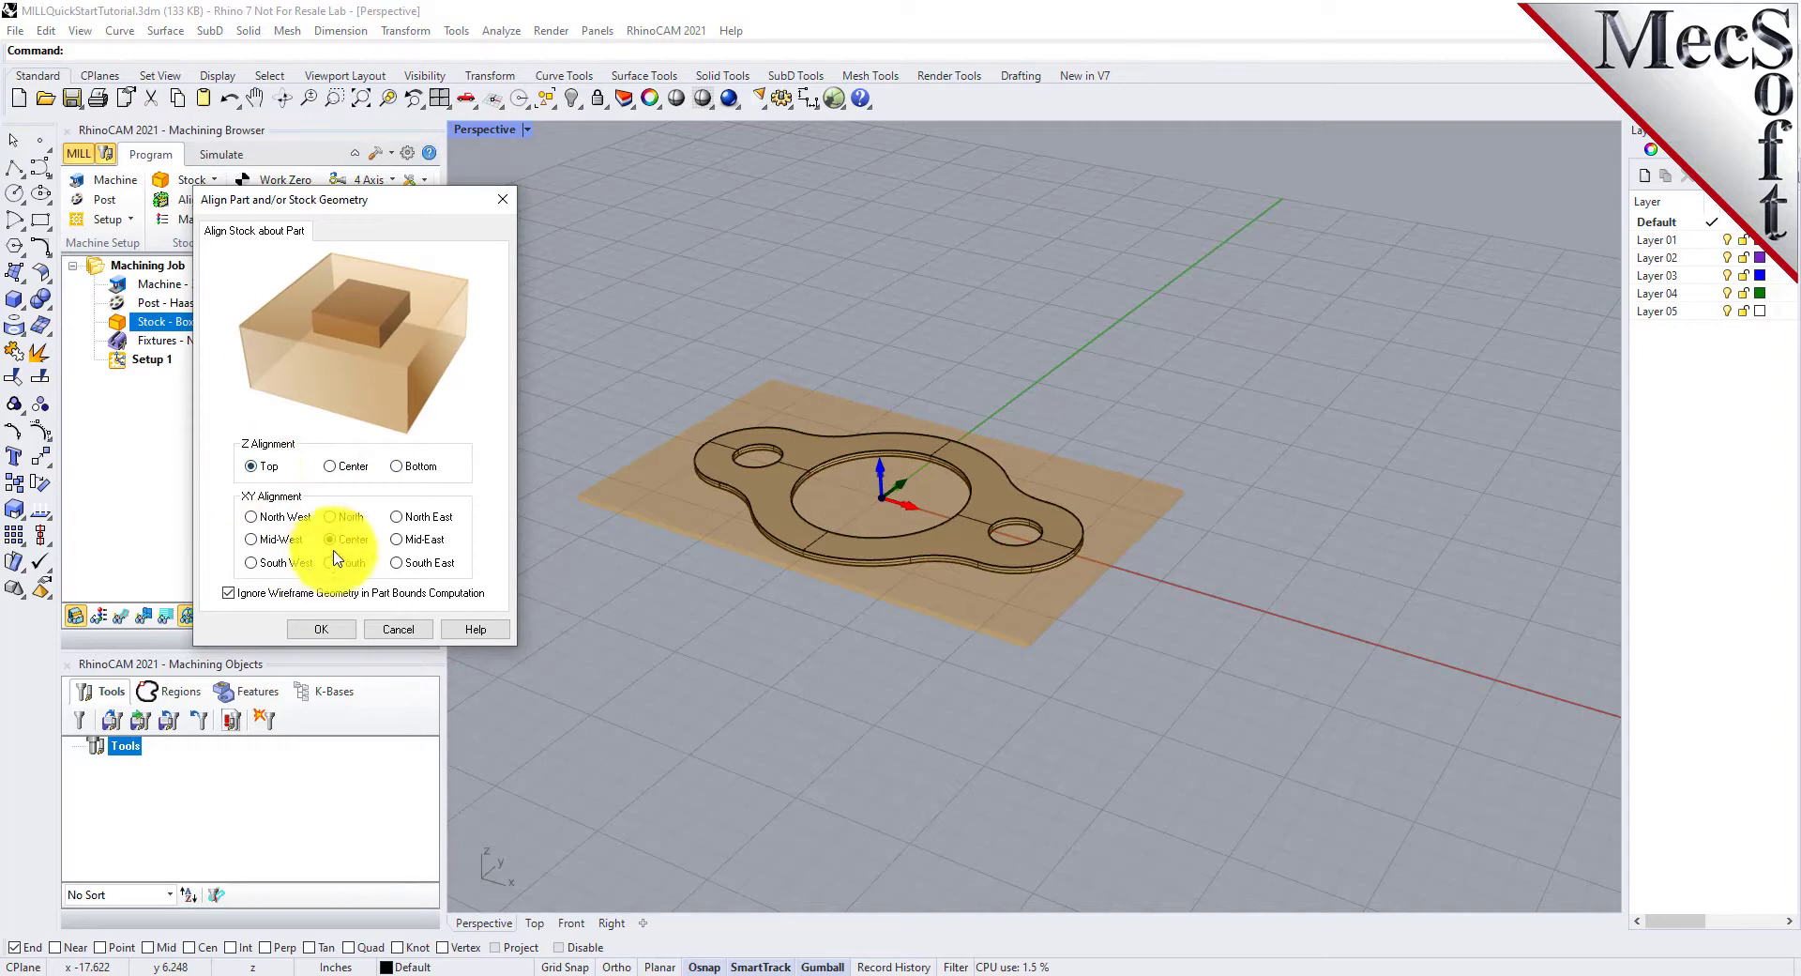
left_click(337, 628)
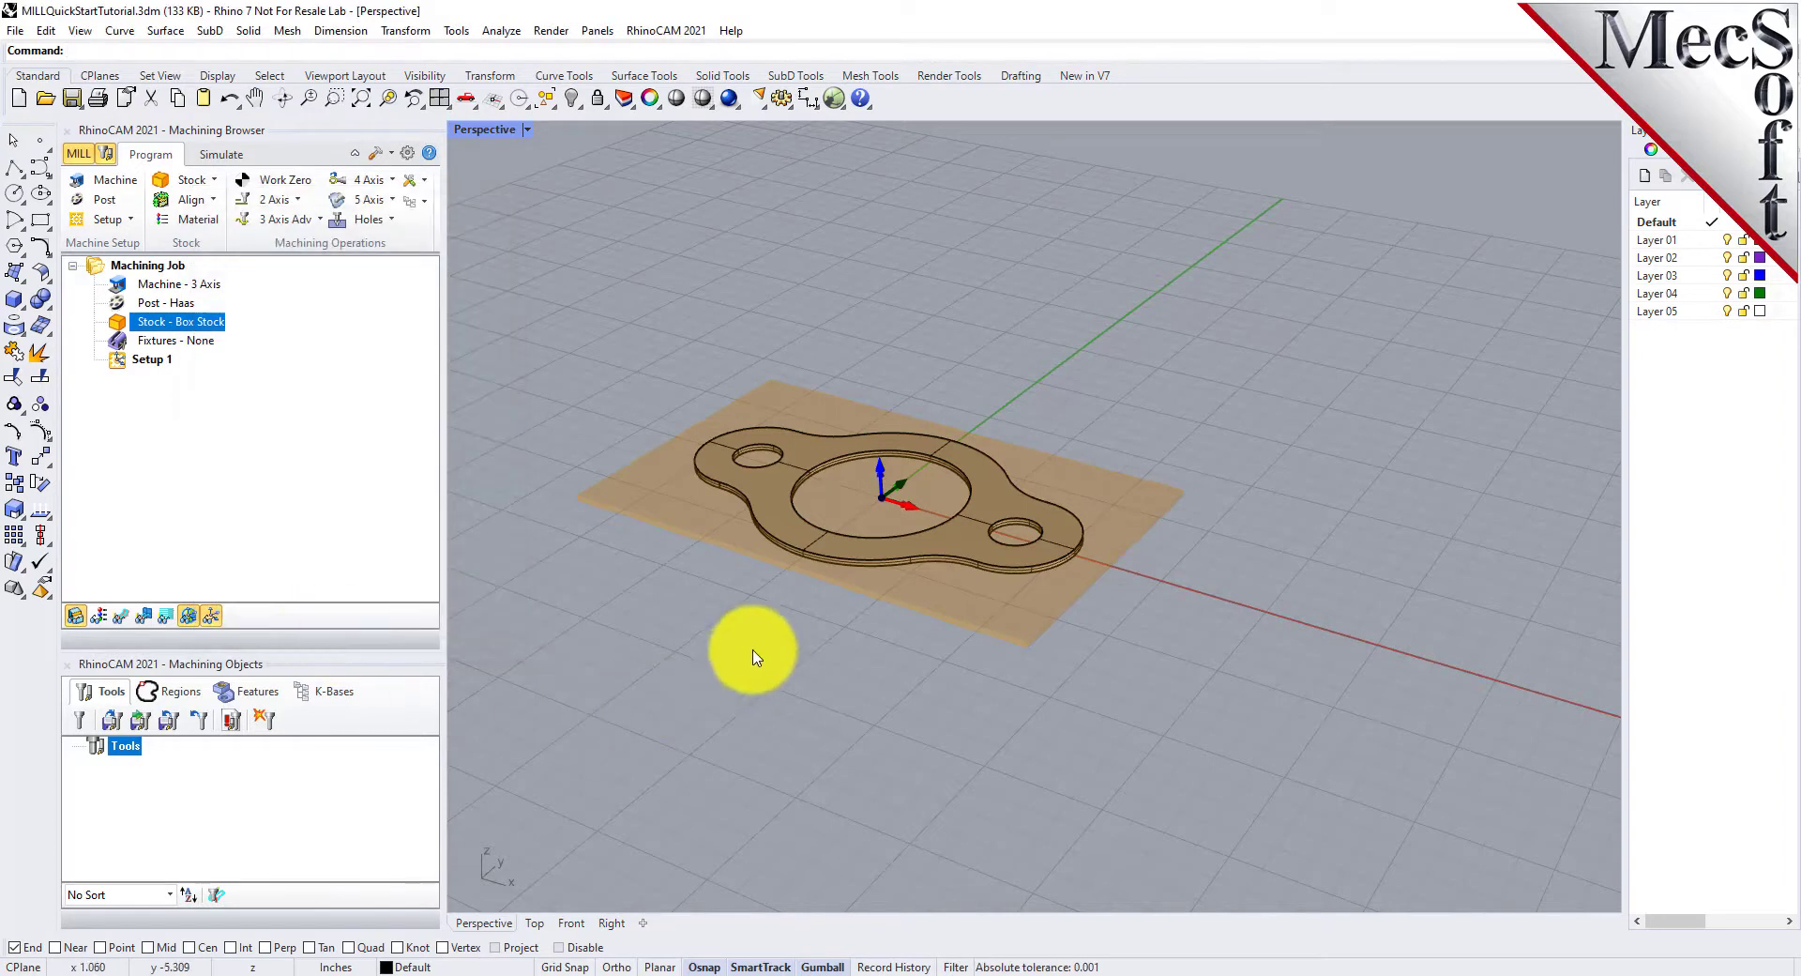
scroll(853, 523, "up", 3)
right_click_drag(854, 526, 1307, 558)
scroll(977, 470, "up", 4)
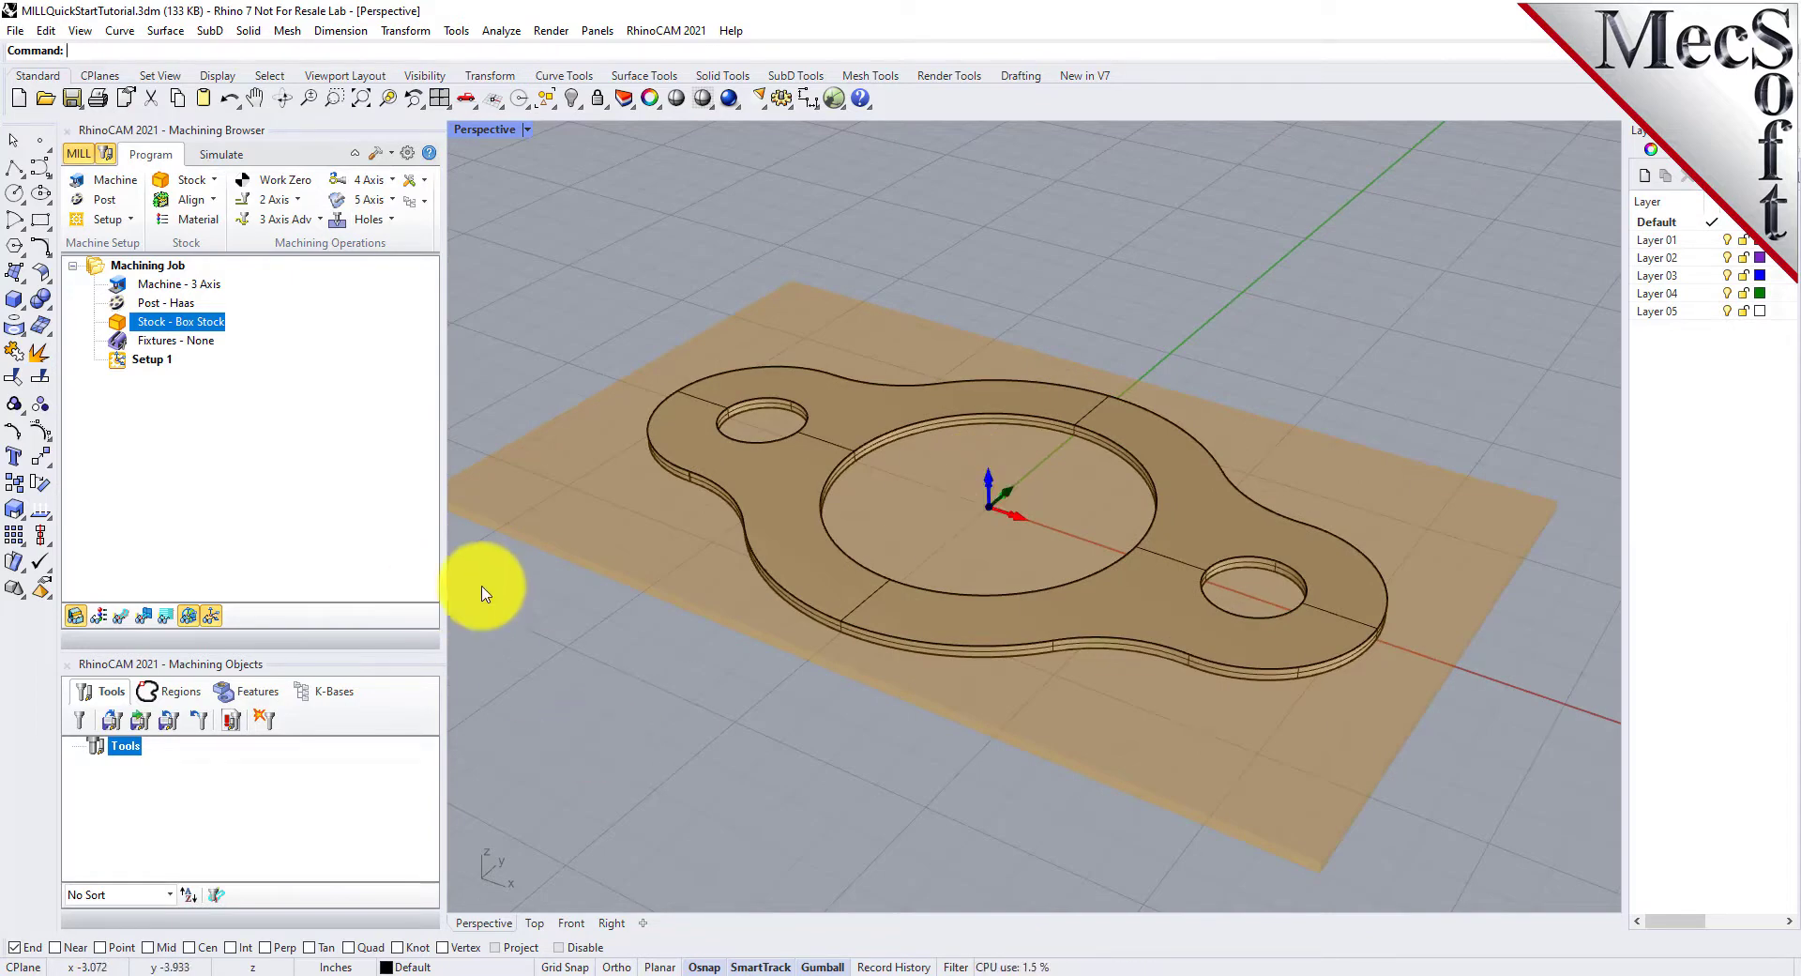
Set the stock material to WOOD from the FeedsSpeedsDataINCH.xml material file
left_click(217, 228)
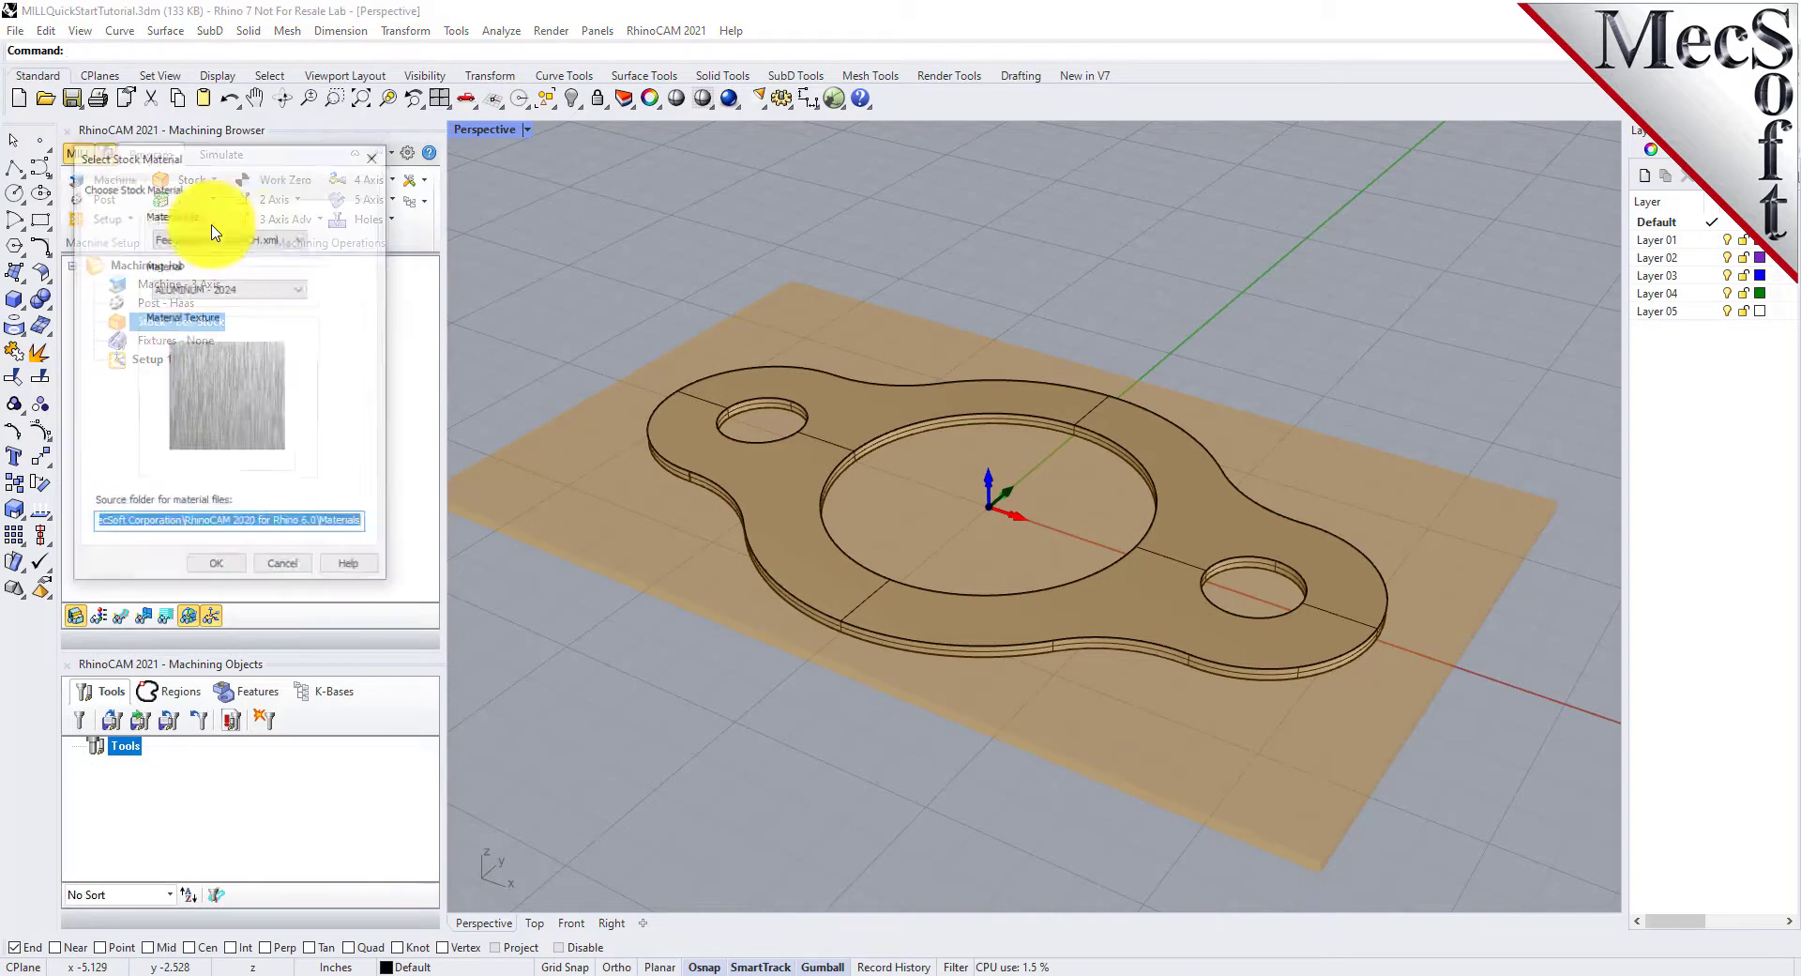
left_click_drag(248, 165, 419, 243)
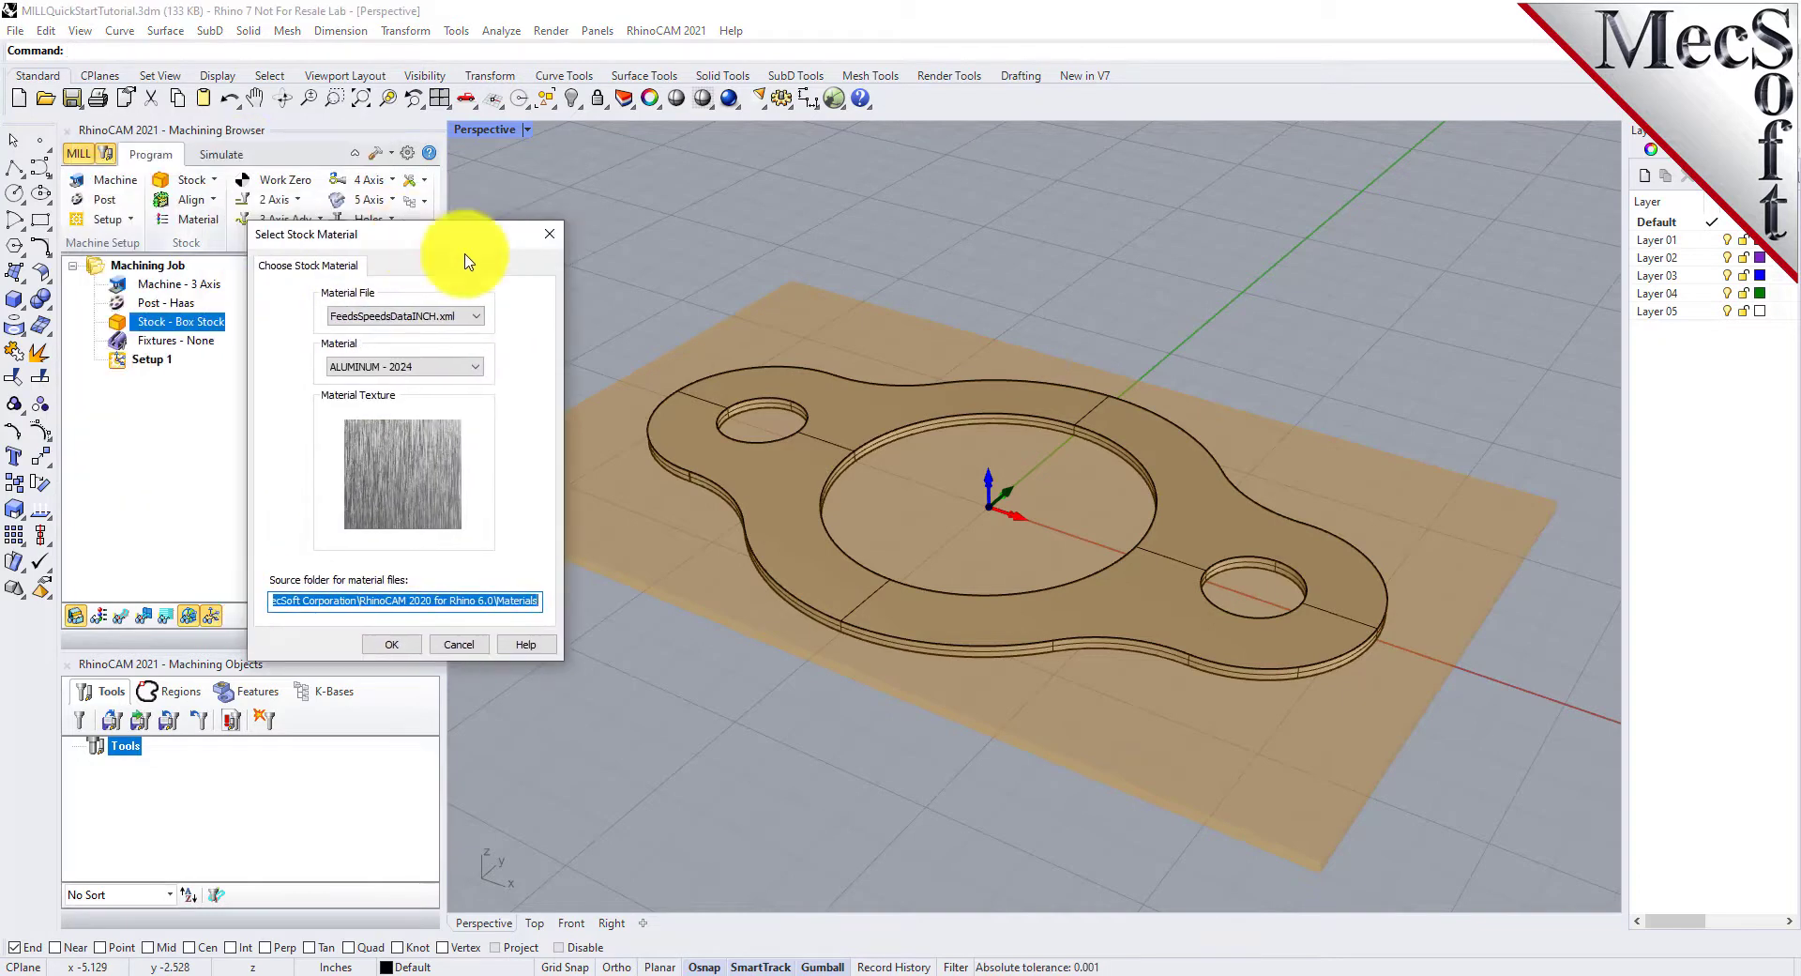
left_click(476, 367)
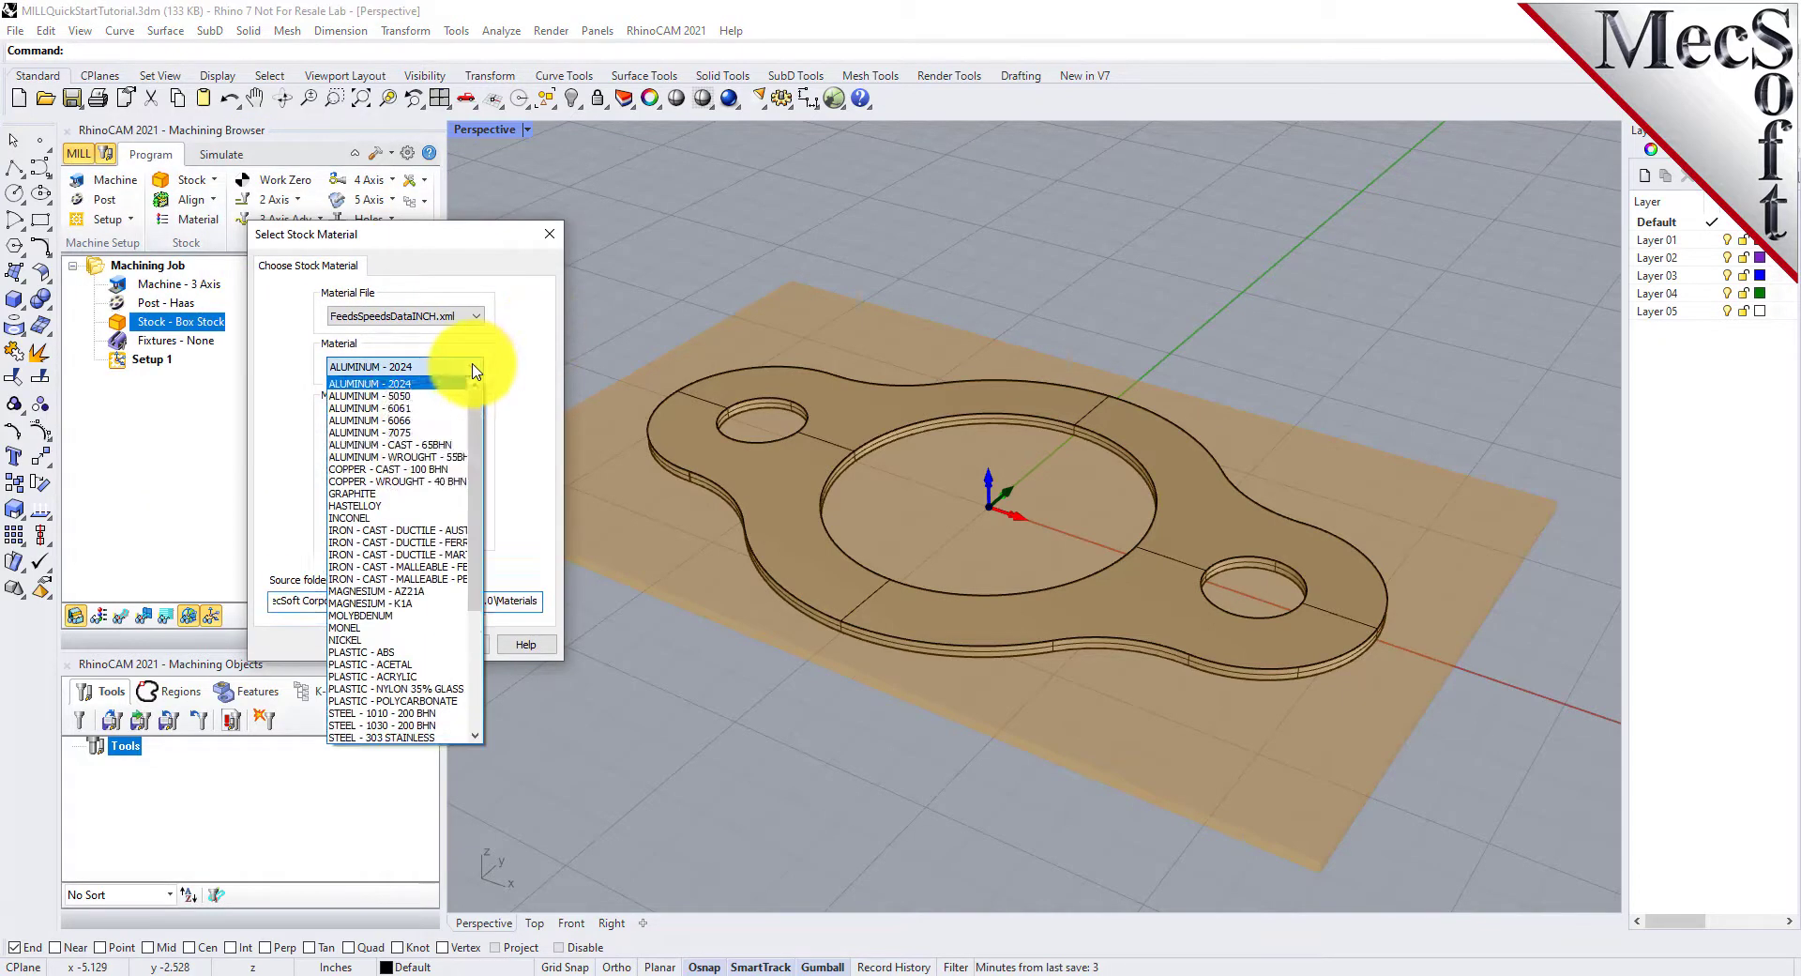
scroll(401, 462, "down", 5)
left_click(358, 737)
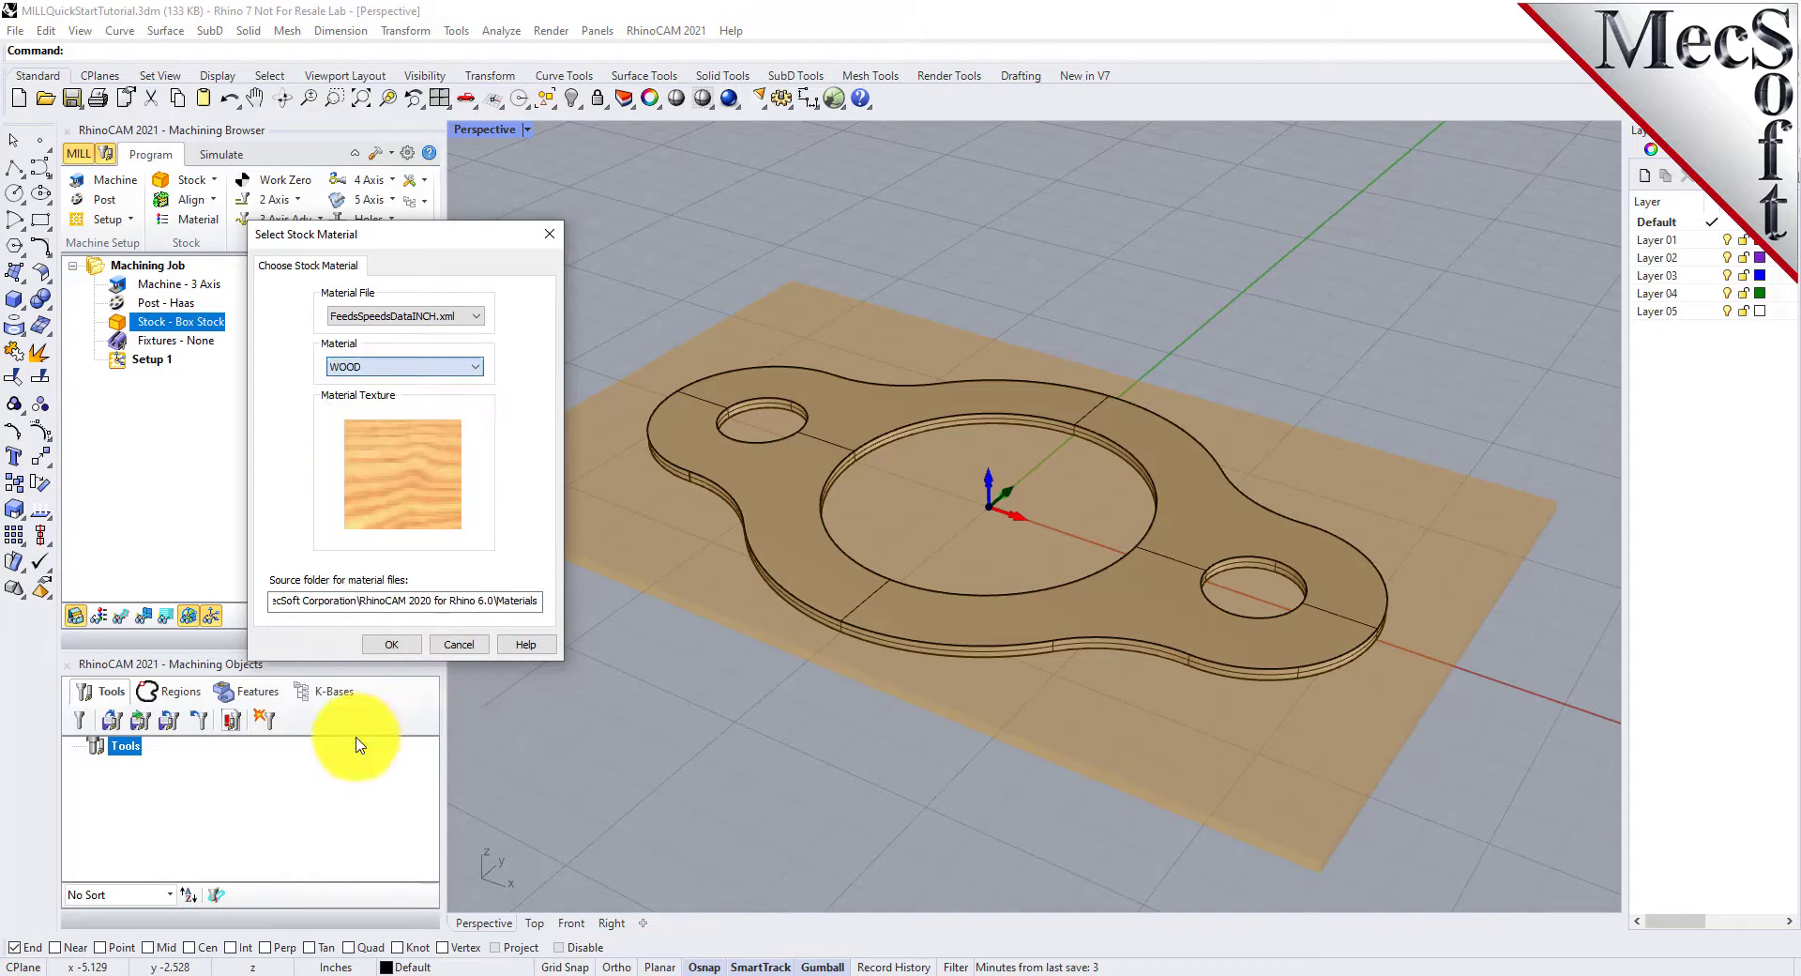
left_click(404, 646)
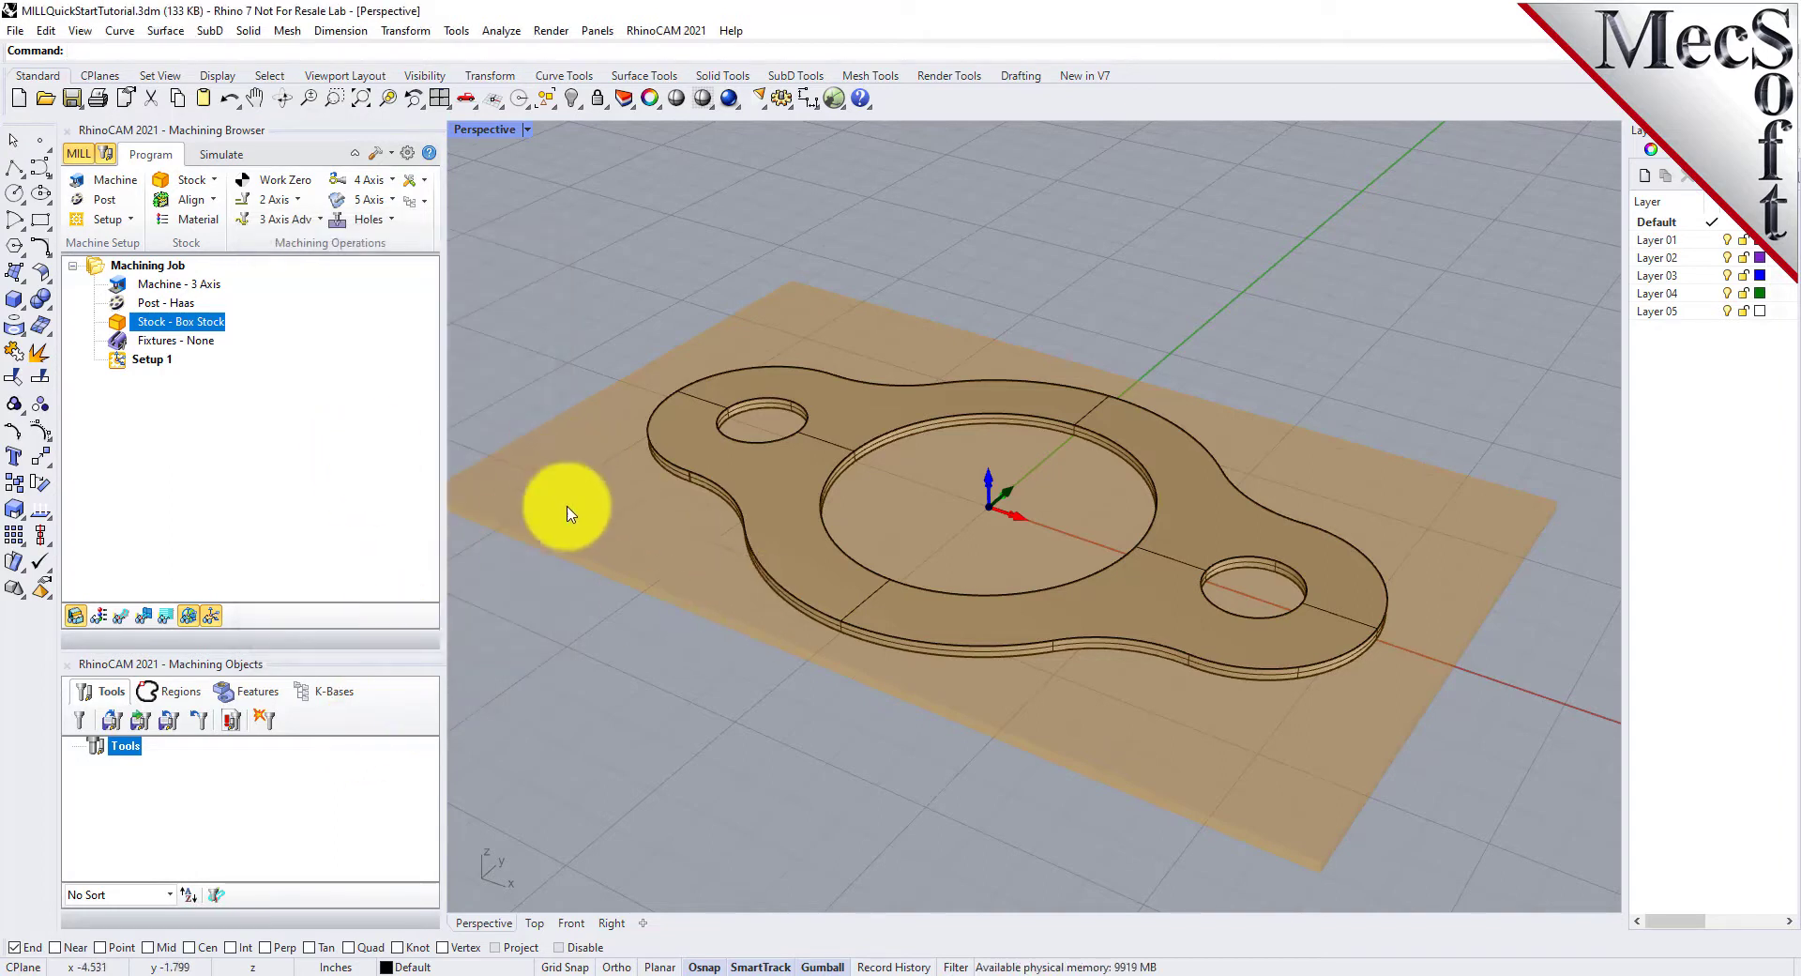
Turn on the material texture display so the box stock is rendered as wood
left_click(101, 617)
left_click(102, 618)
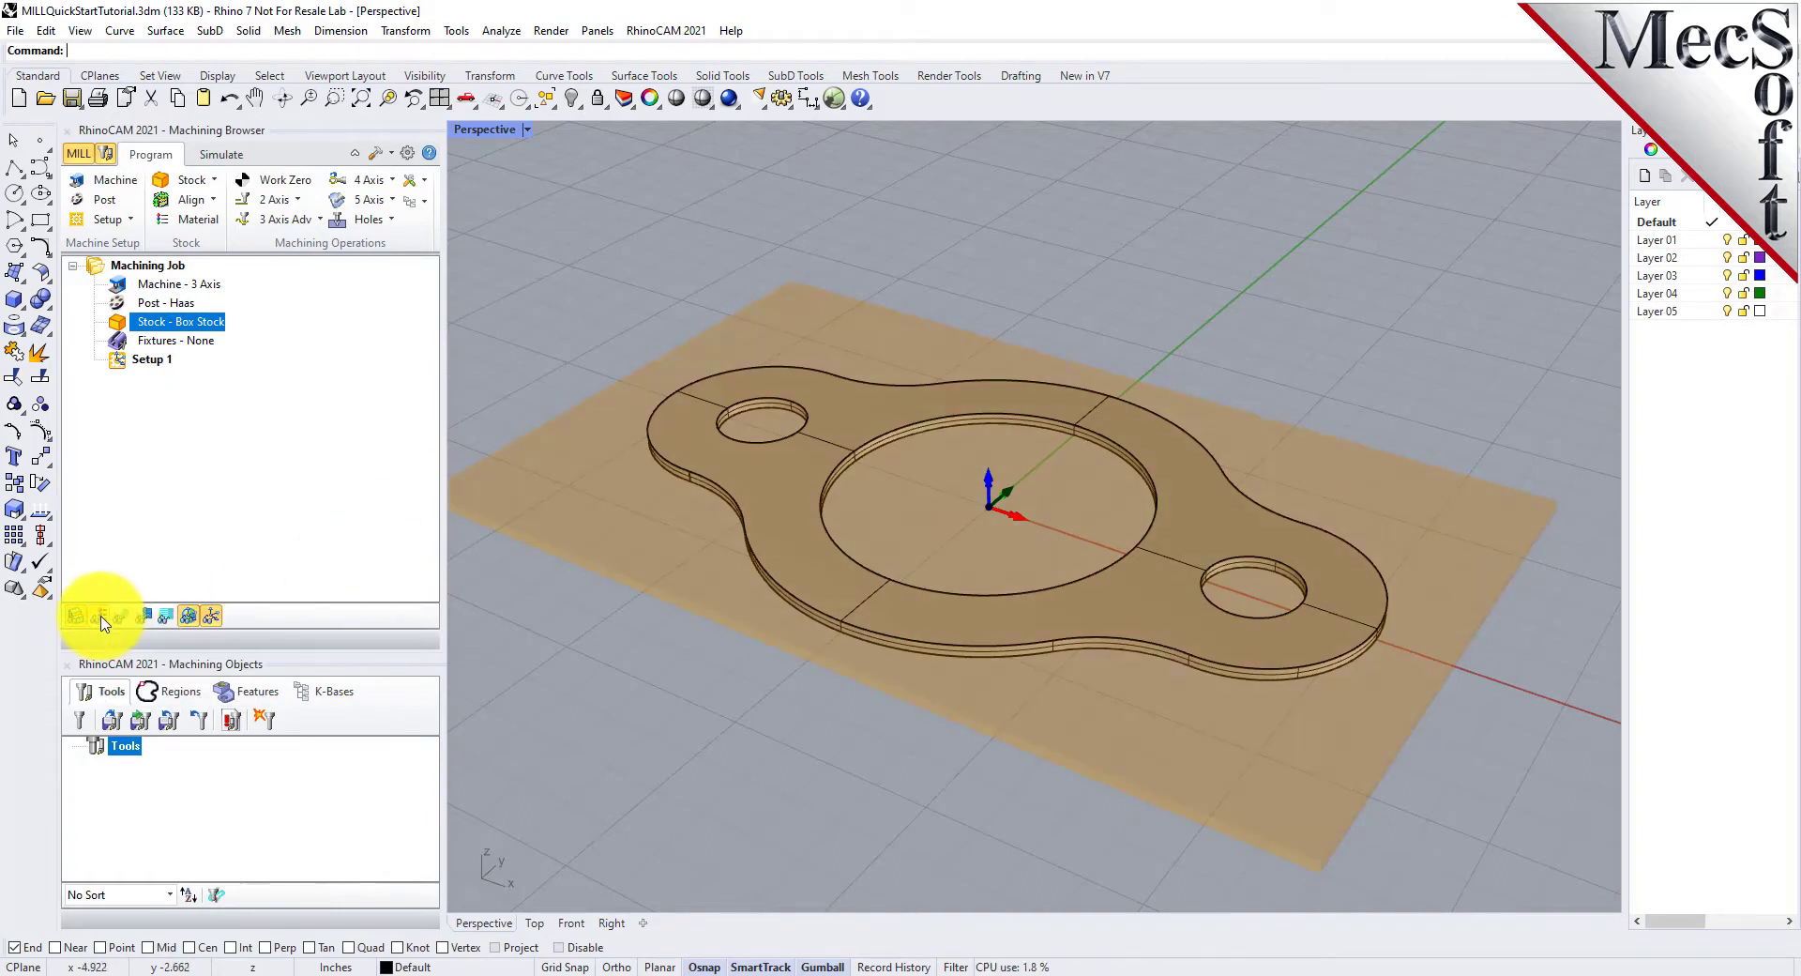
left_click(102, 618)
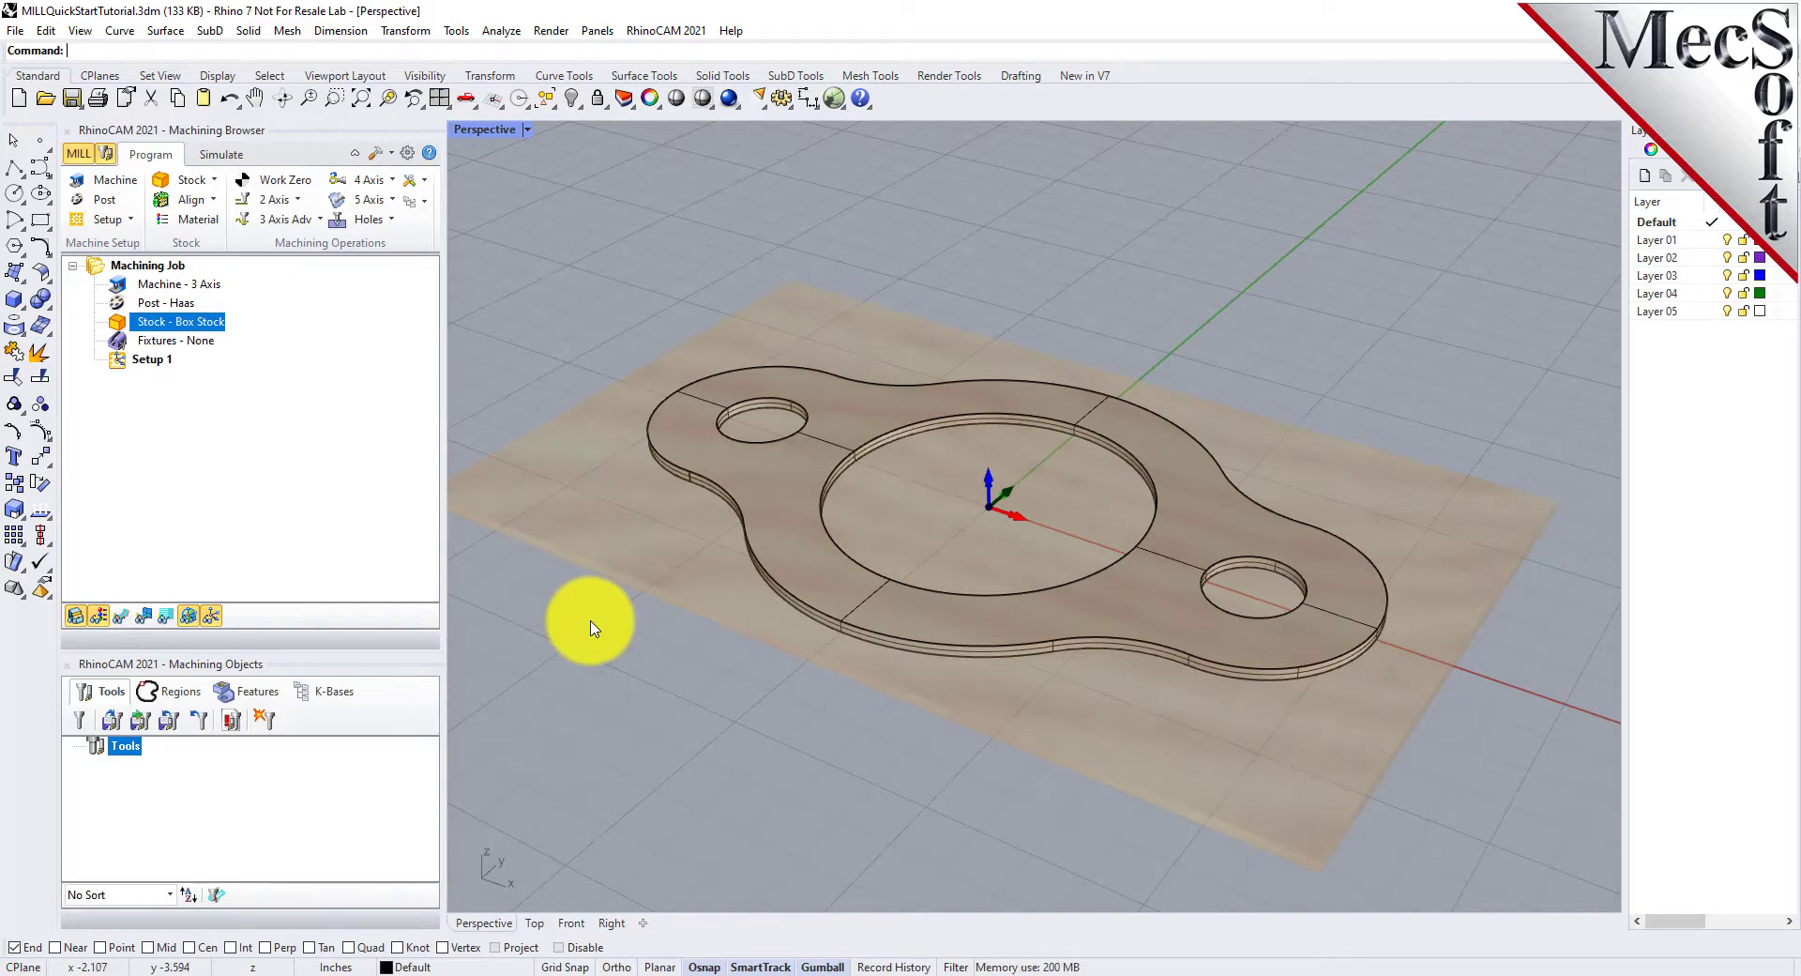
scroll(917, 451, "down", 1)
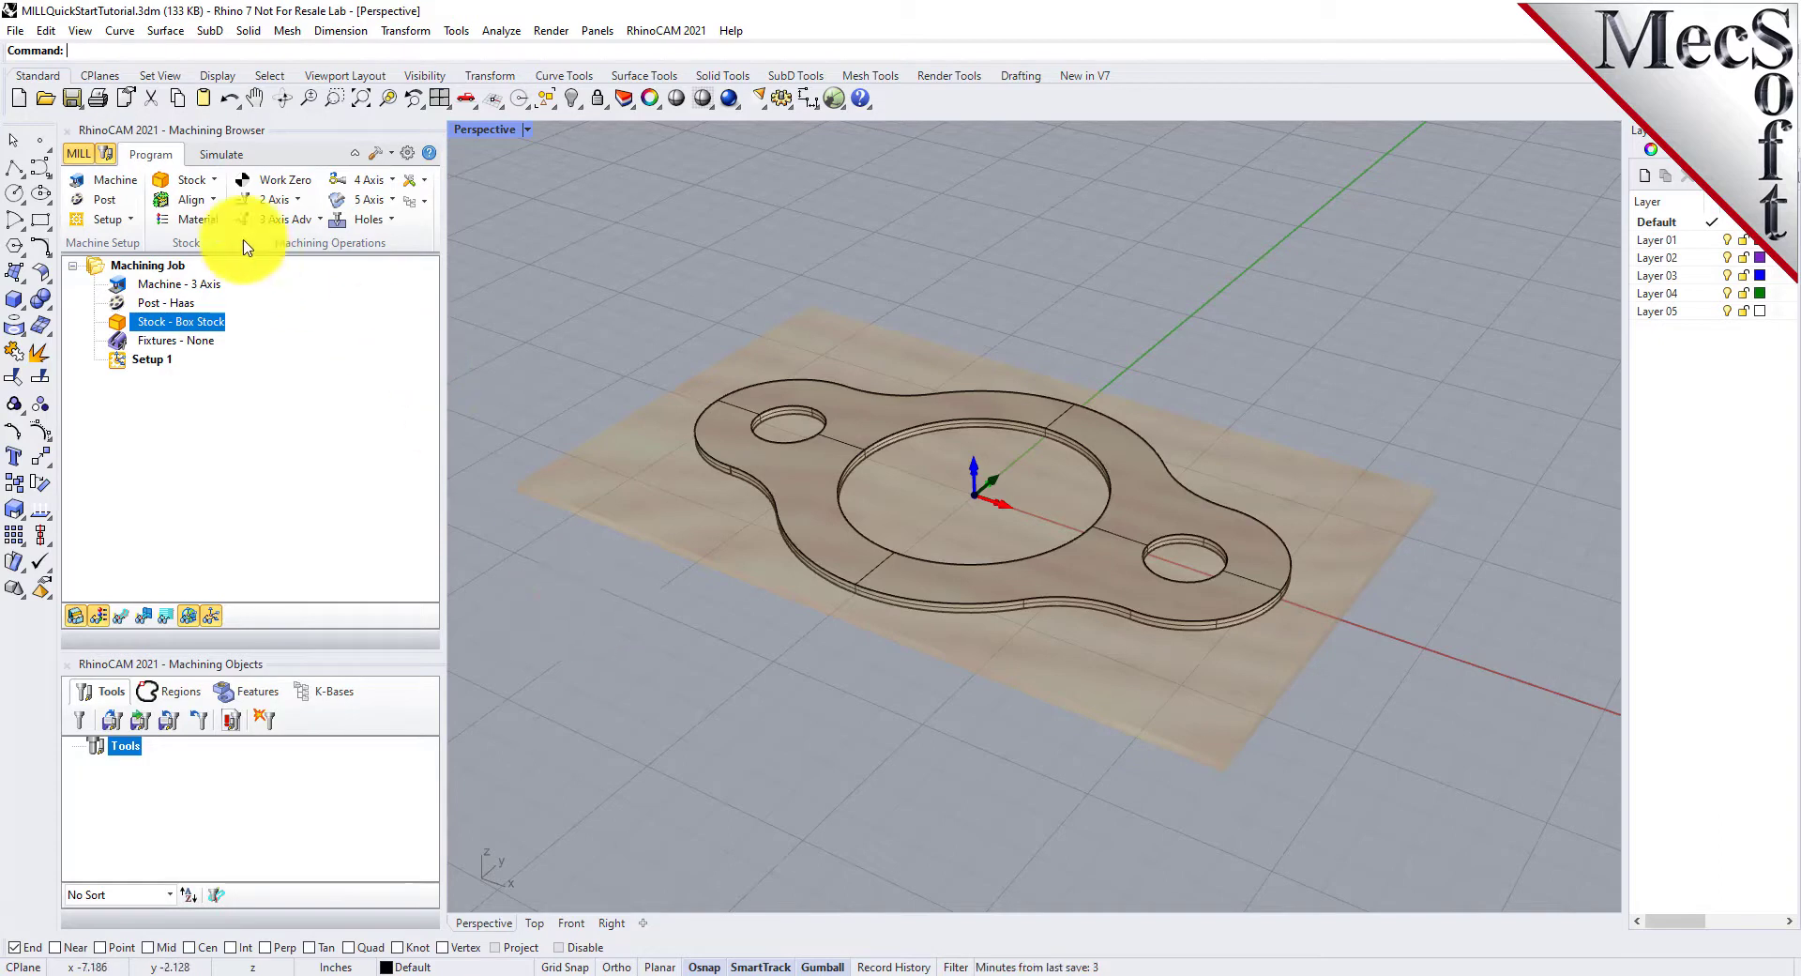
Locate the world coordinate system origin on the stock box at the Highest Z face, South West corner
left_click(207, 201)
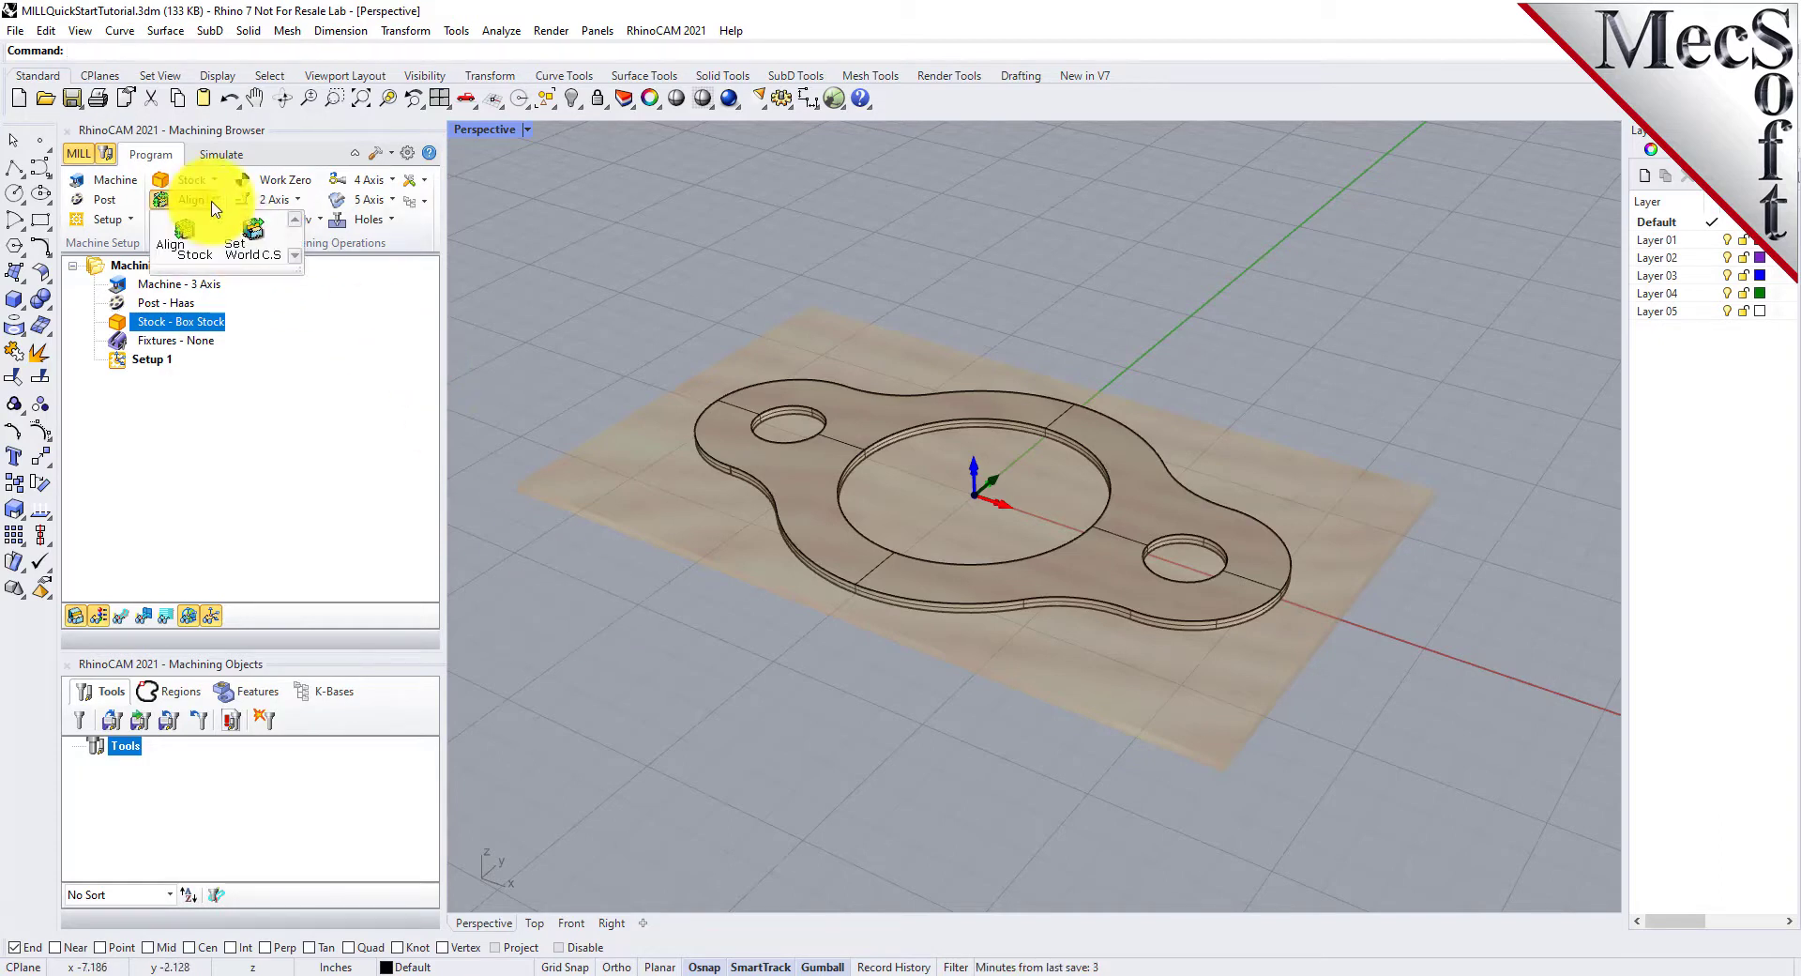
left_click(272, 251)
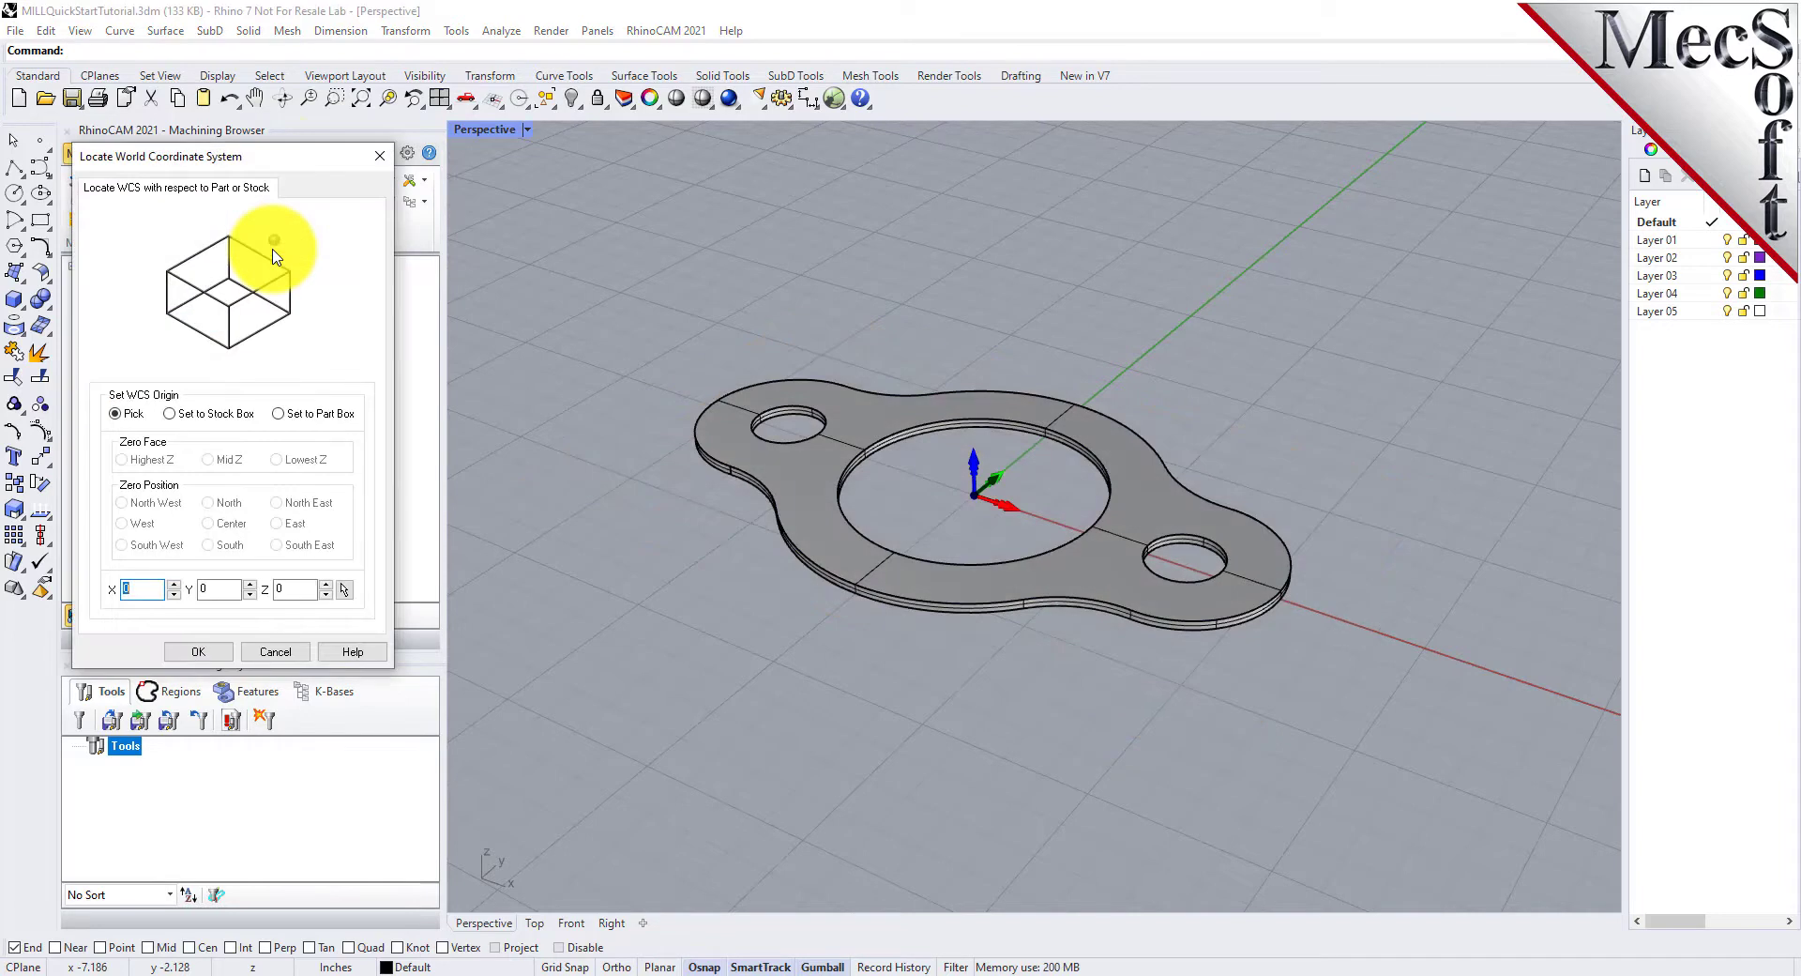
left_click_drag(286, 156, 440, 176)
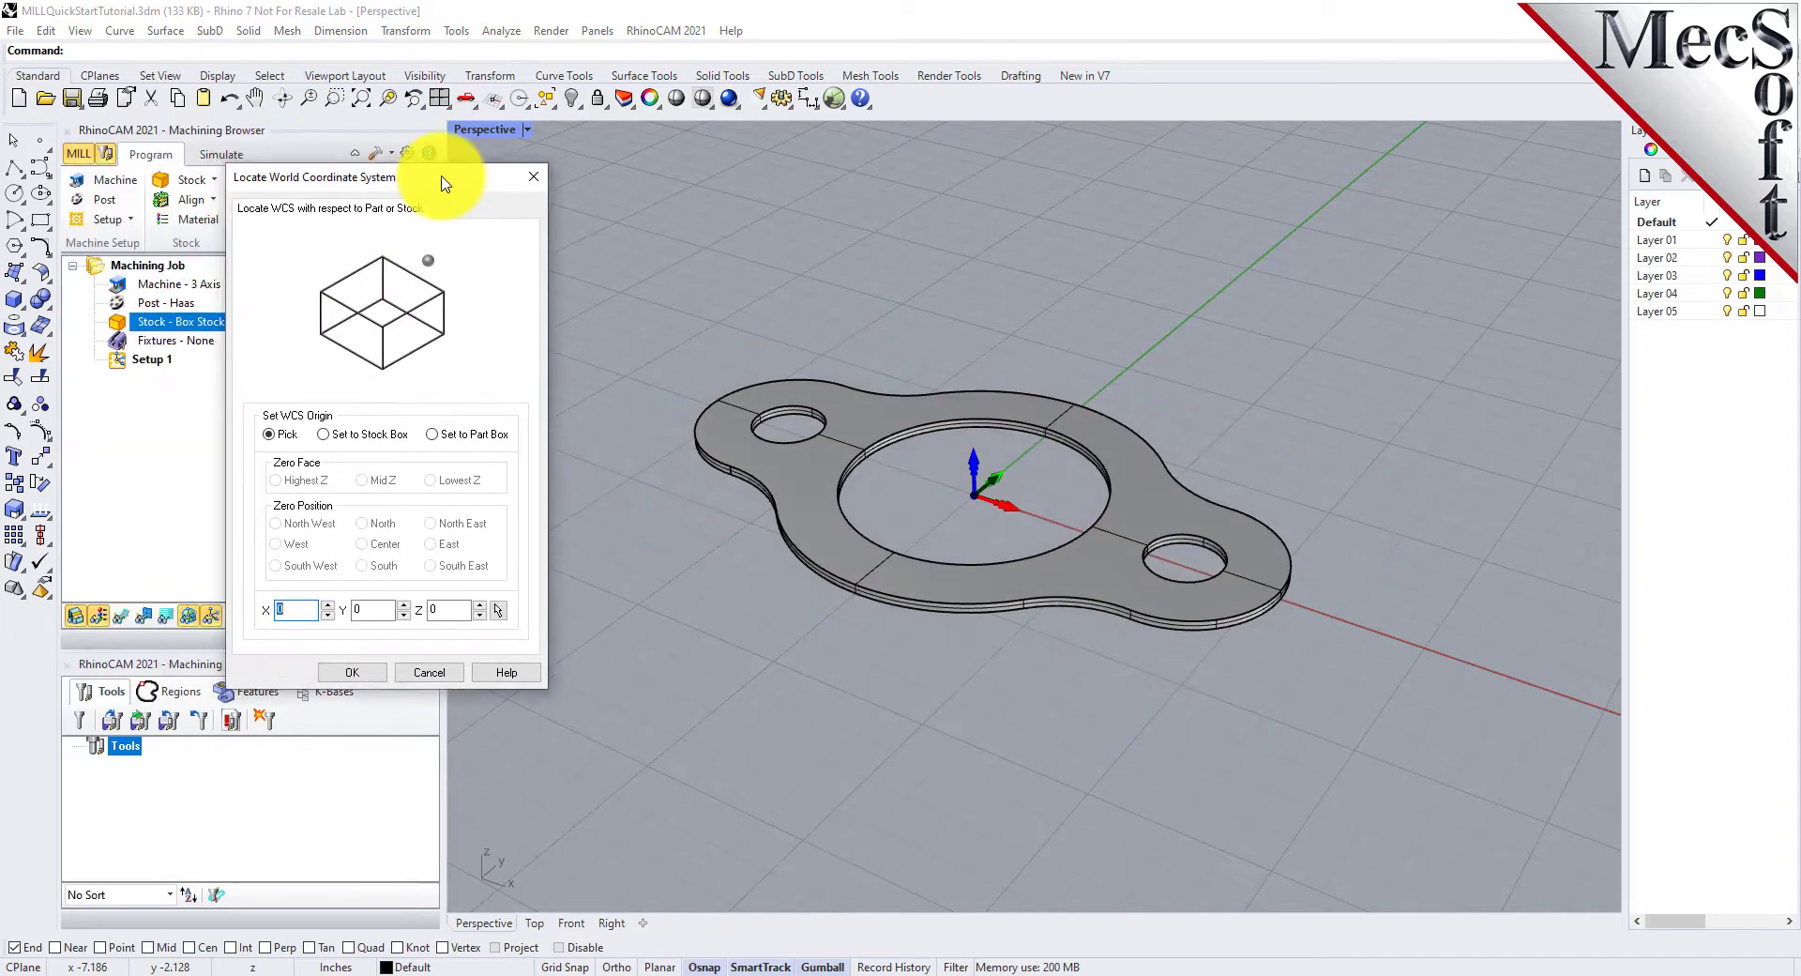
left_click(325, 435)
left_click_drag(394, 176, 320, 193)
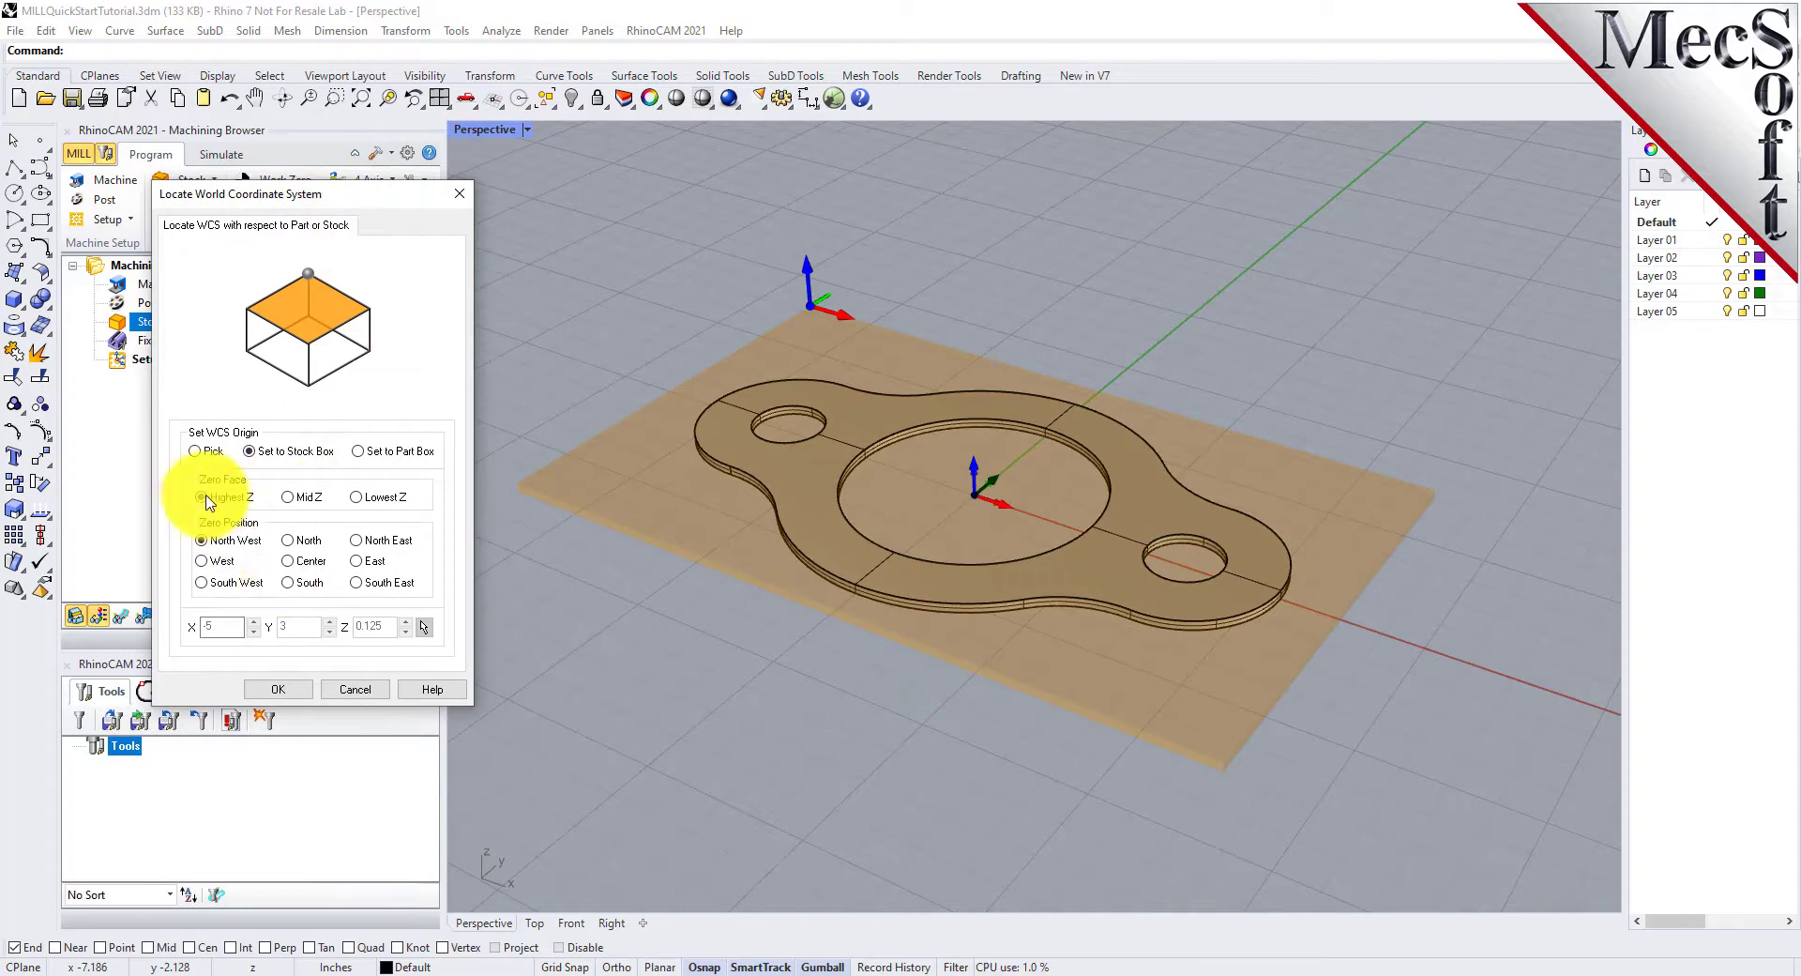
left_click(202, 583)
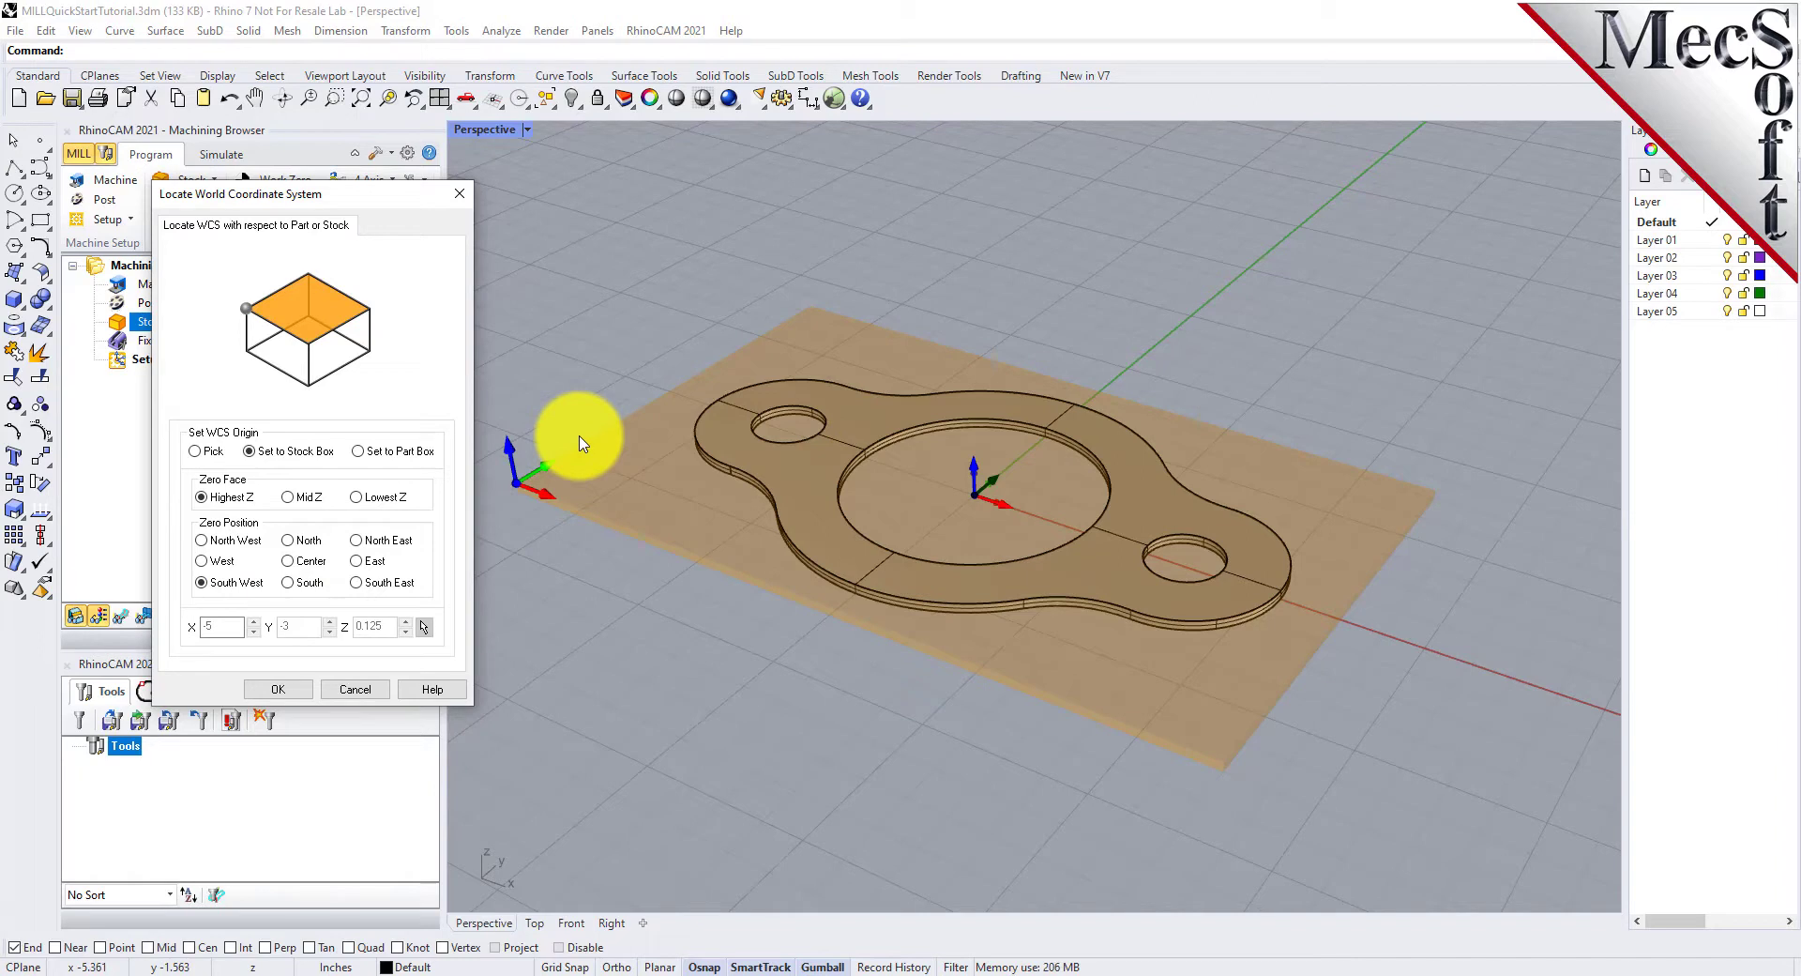
left_click(278, 690)
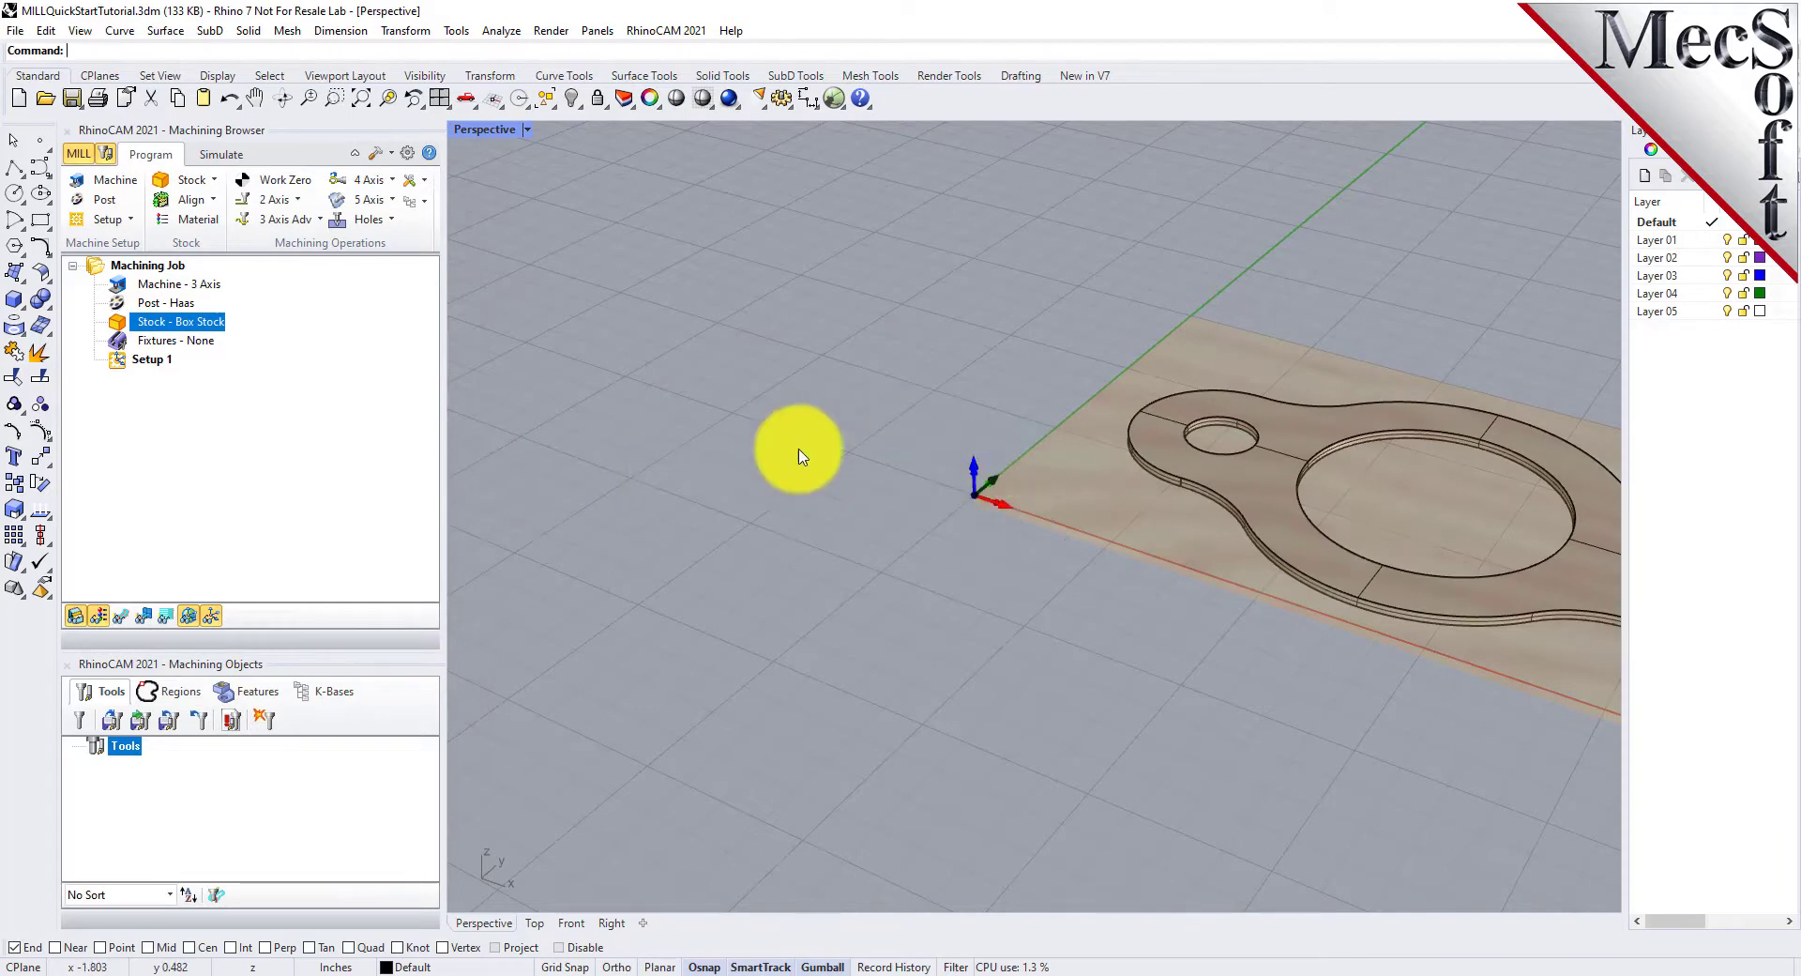
scroll(750, 445, "down", 5)
scroll(1060, 450, "up", 3)
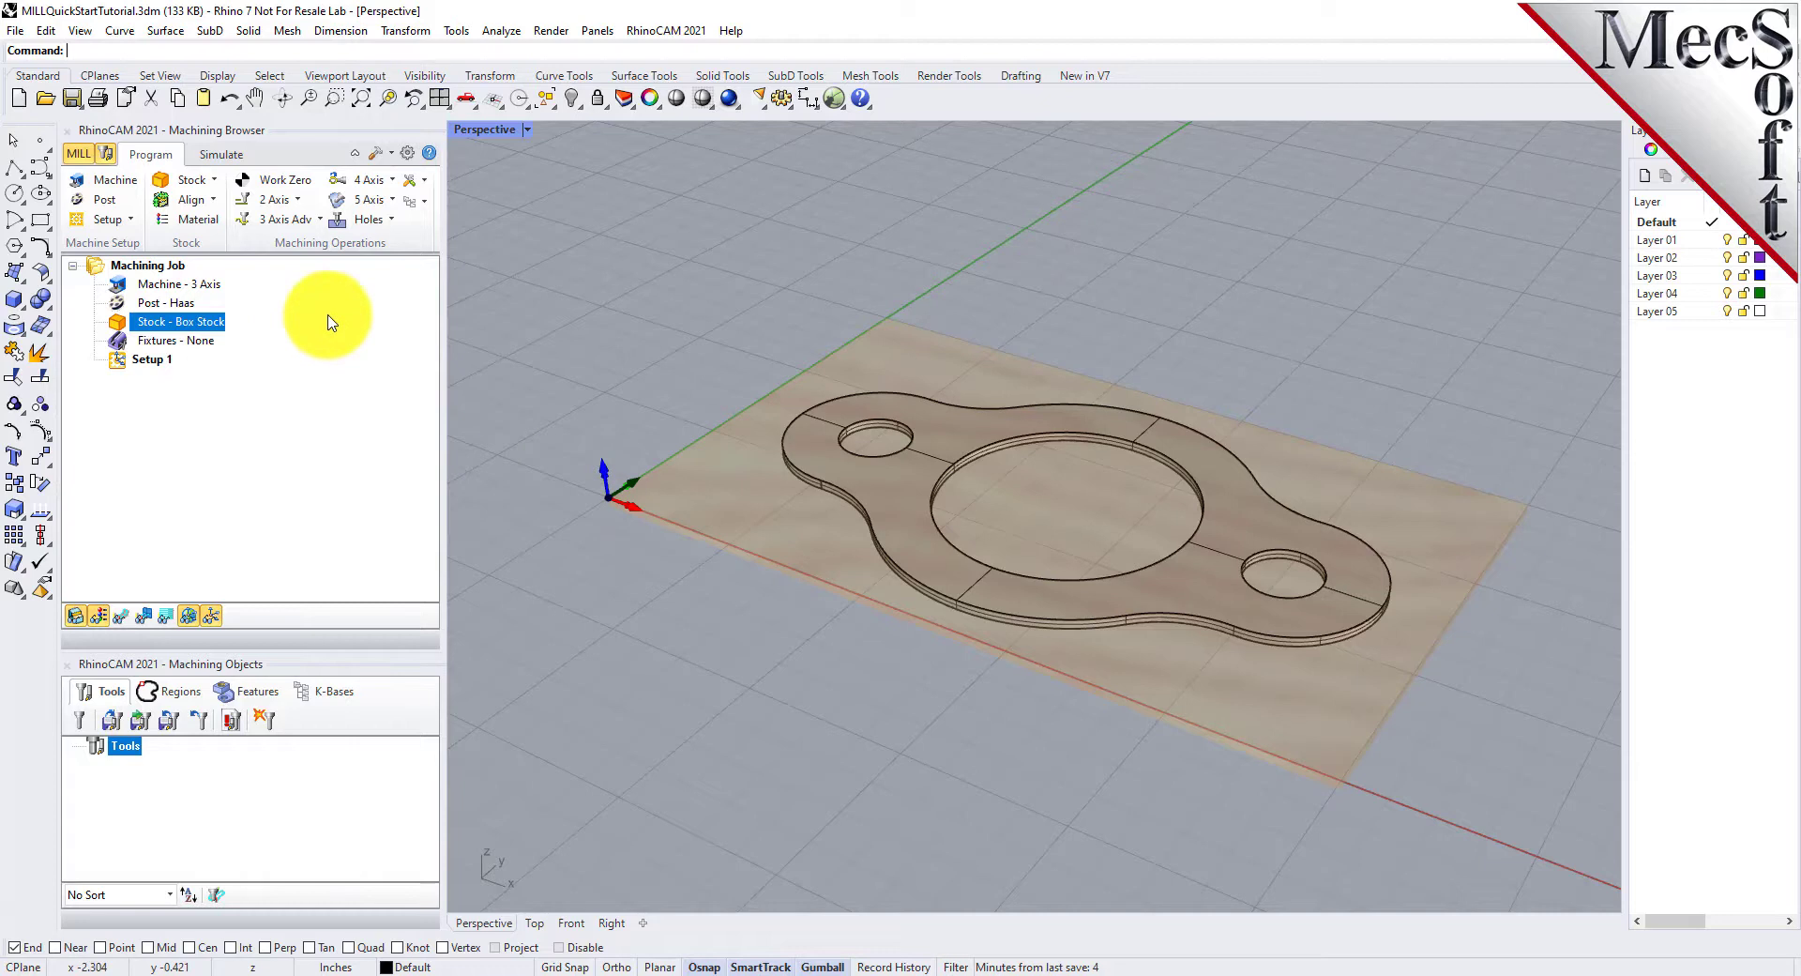
Generate a Work Zero in Setup 1, set to the stock box at Highest Z and South West
left_click(298, 186)
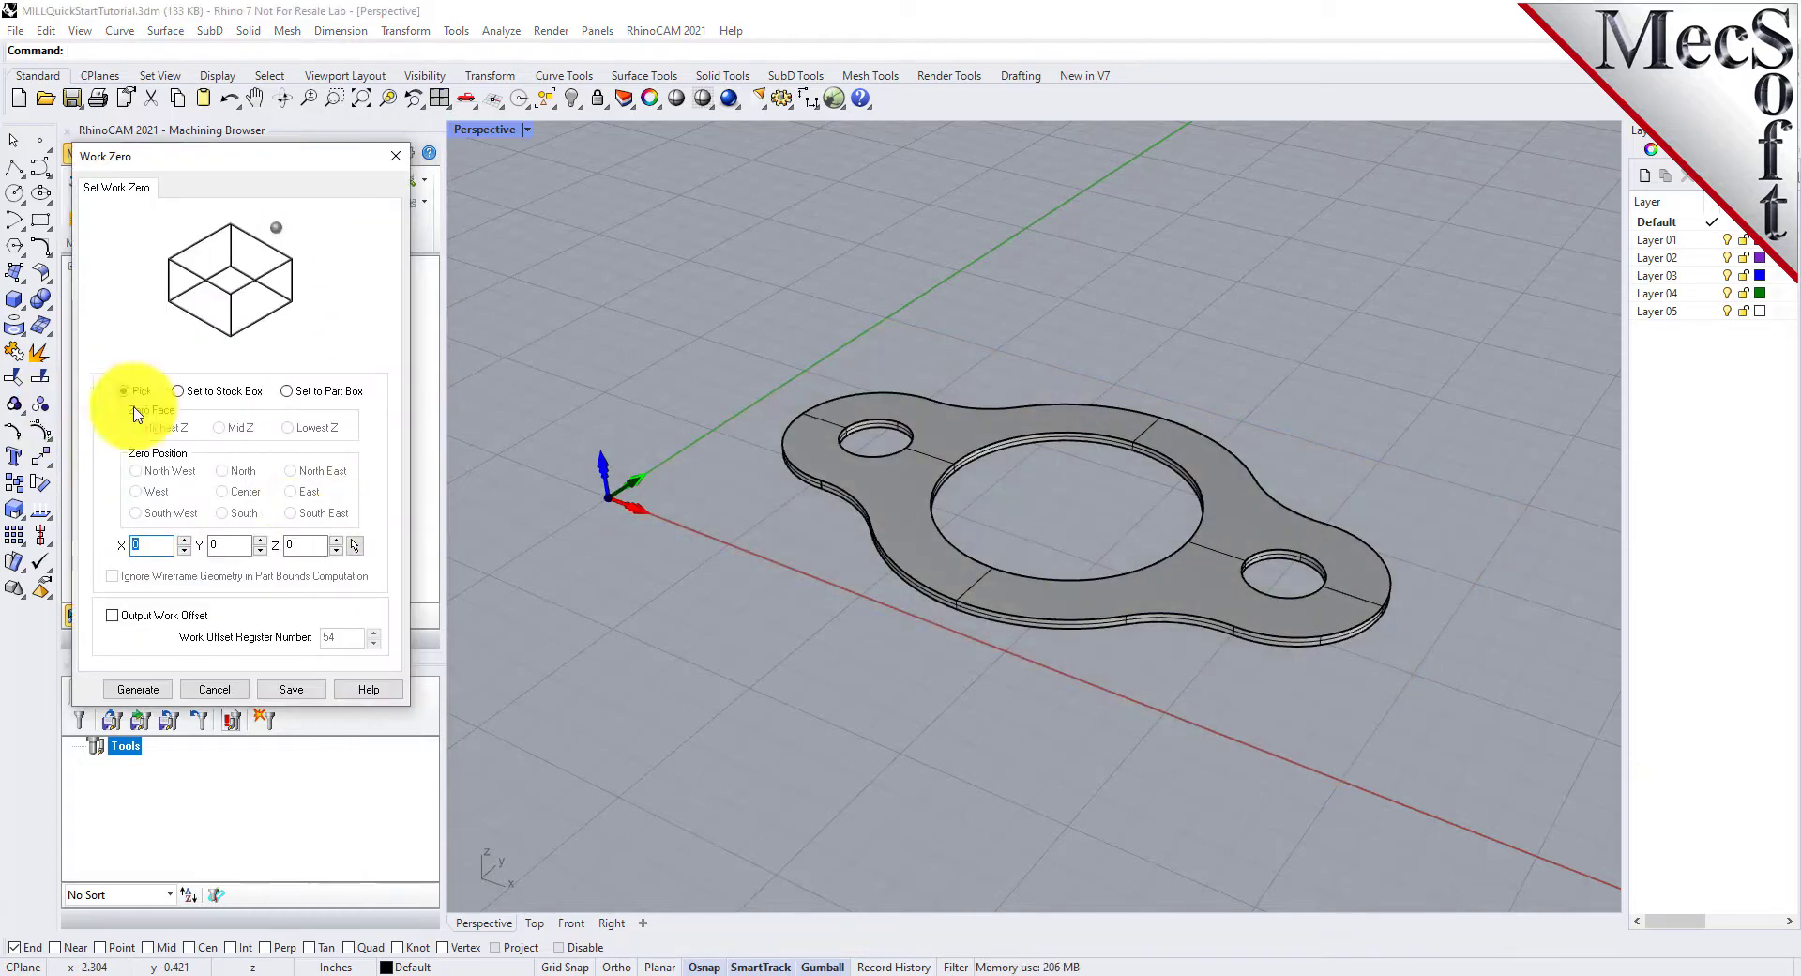
left_click(177, 392)
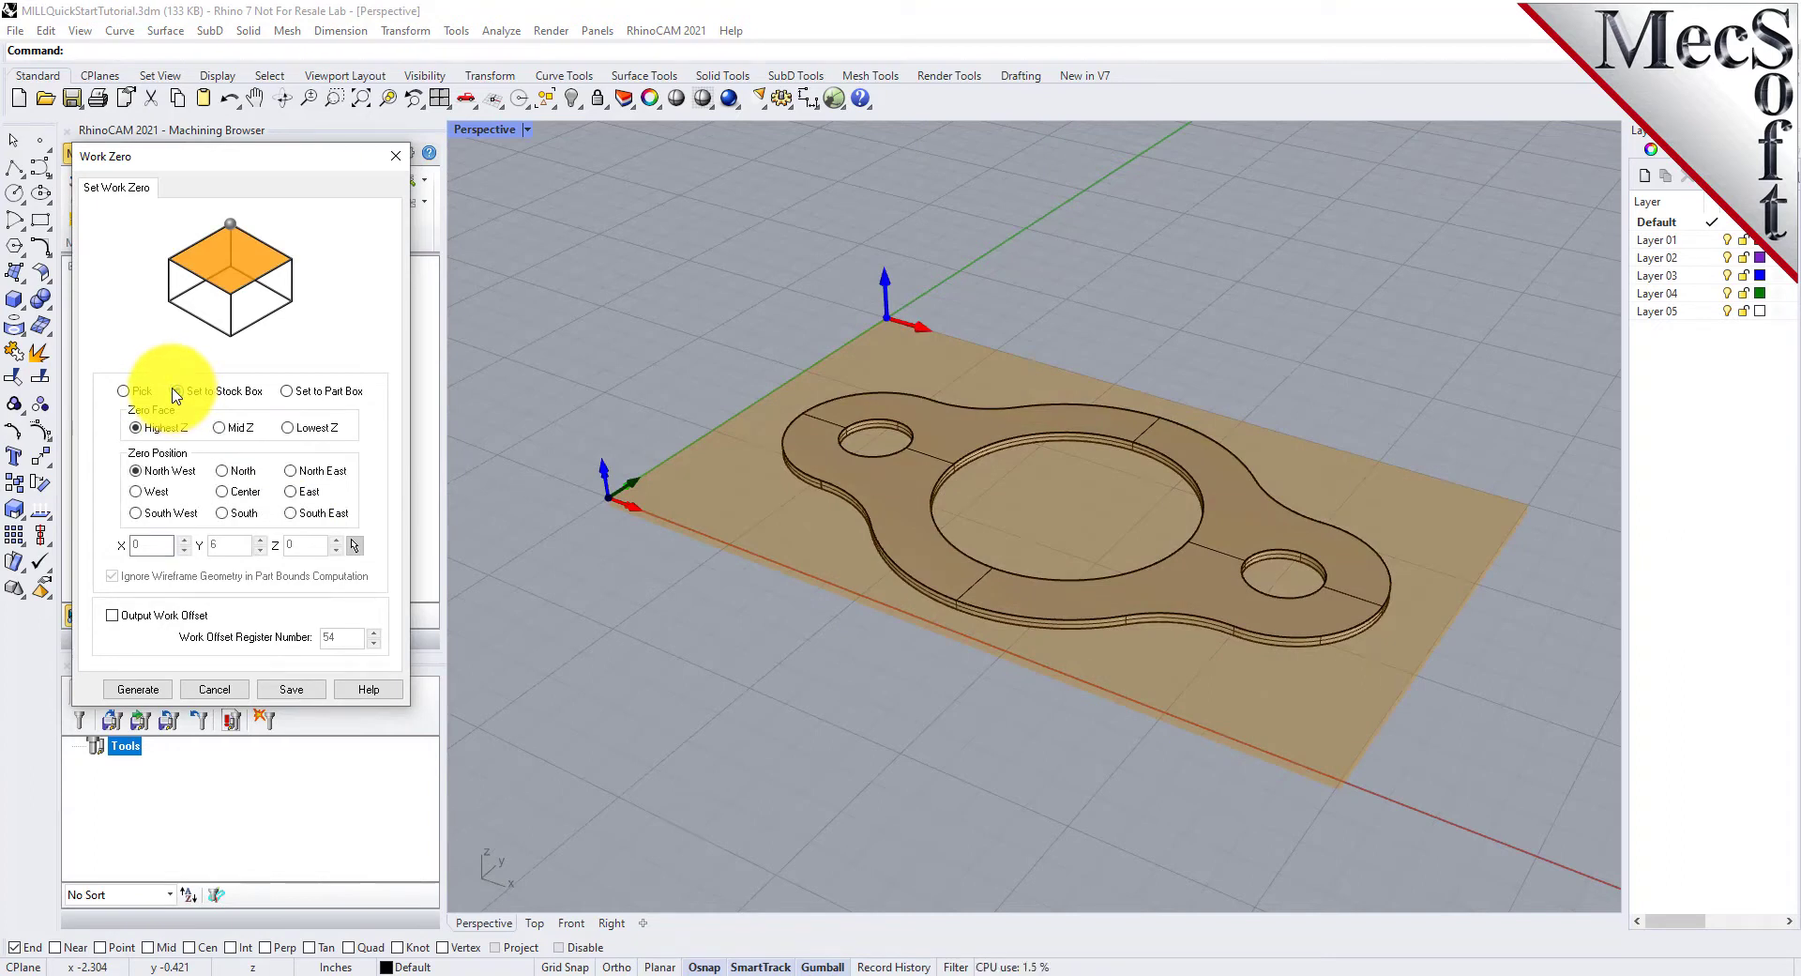
left_click(141, 430)
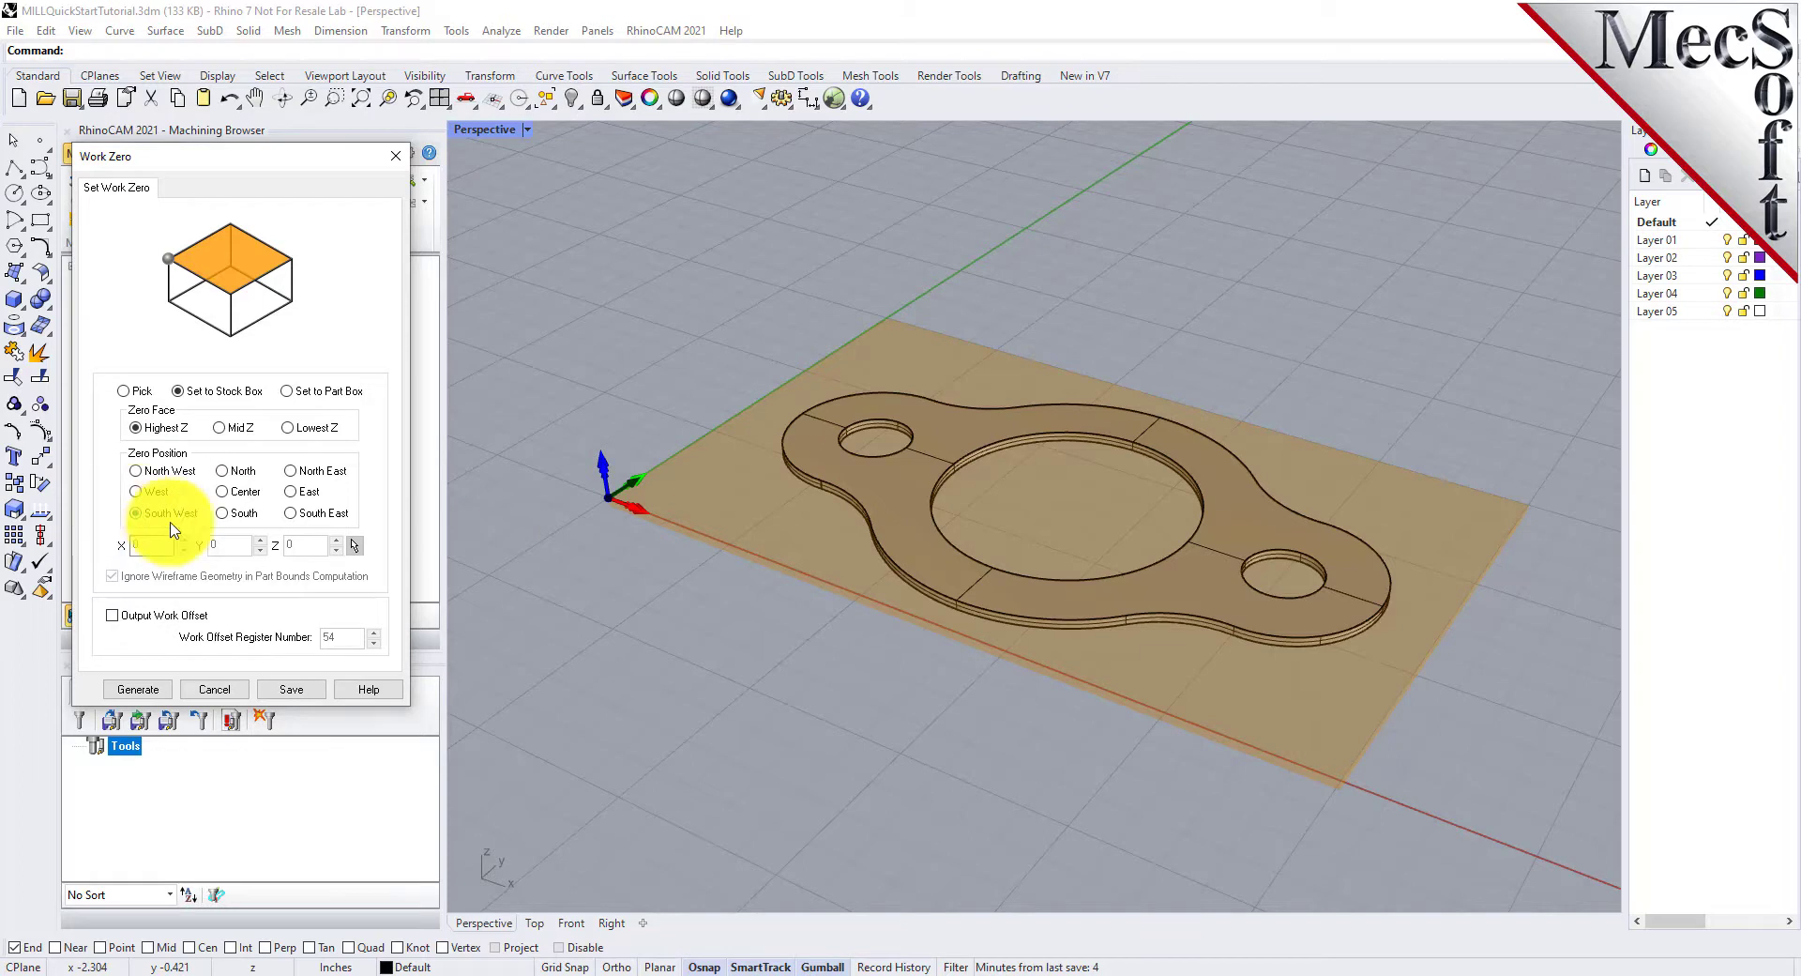
scroll(603, 482, "up", 6)
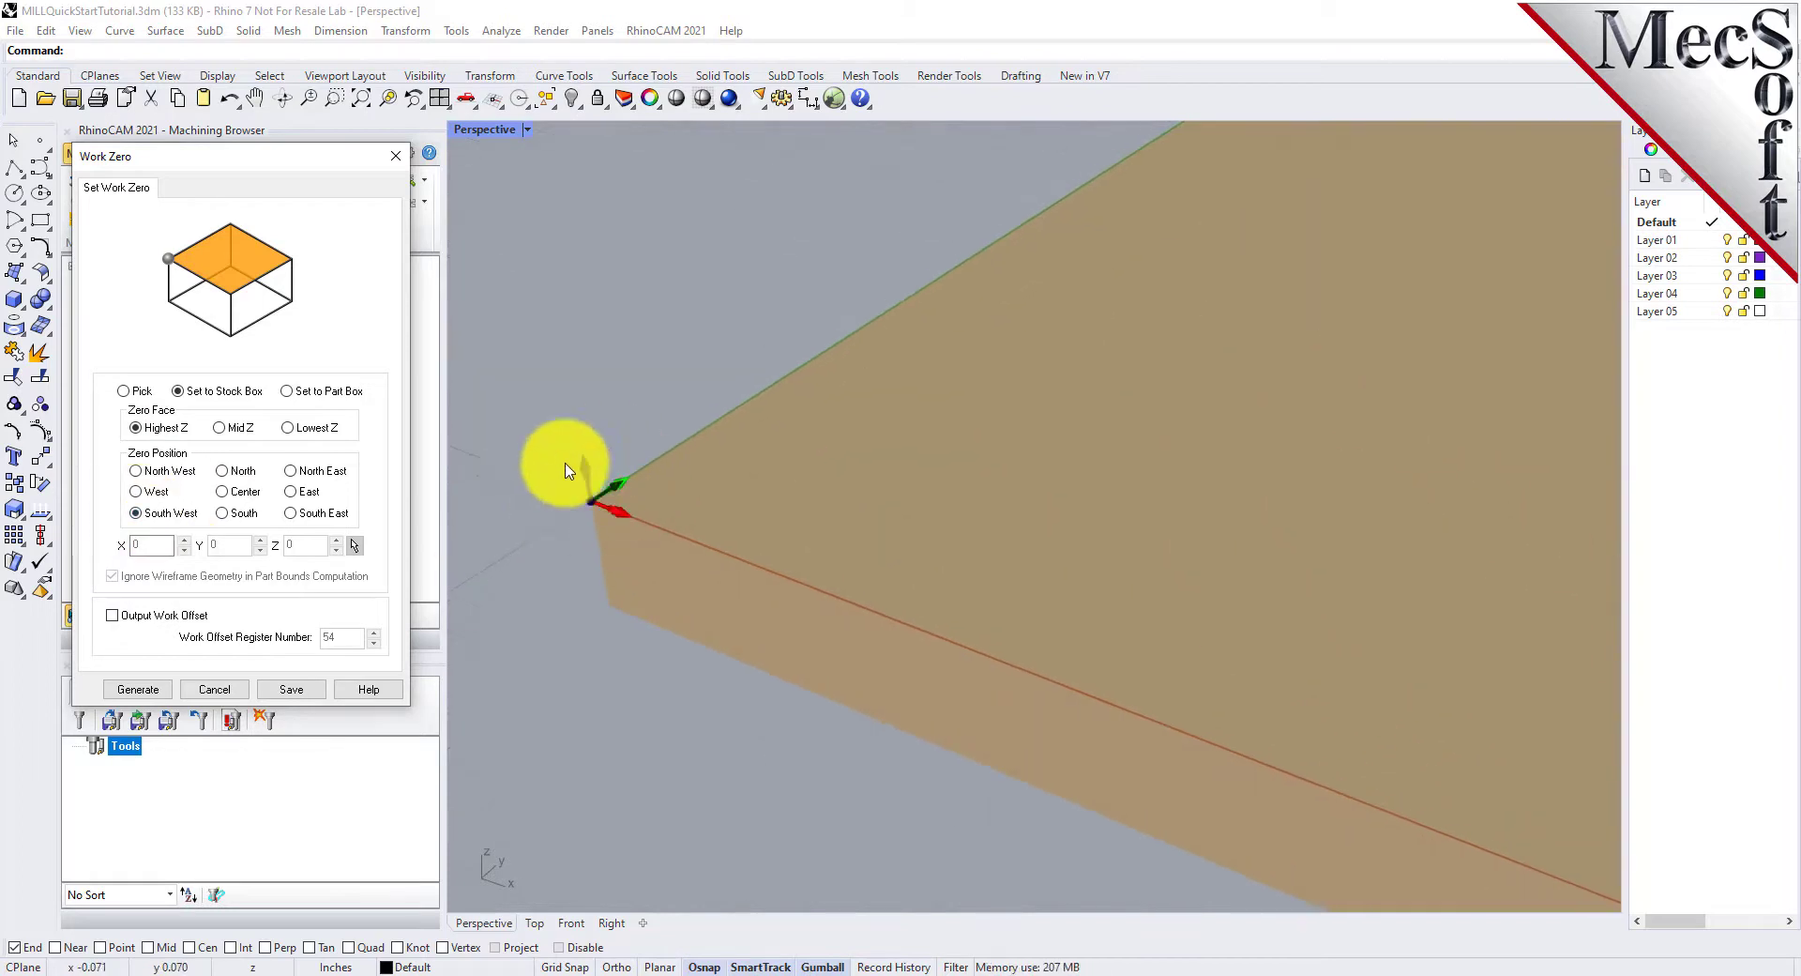
scroll(604, 483, "down", 5)
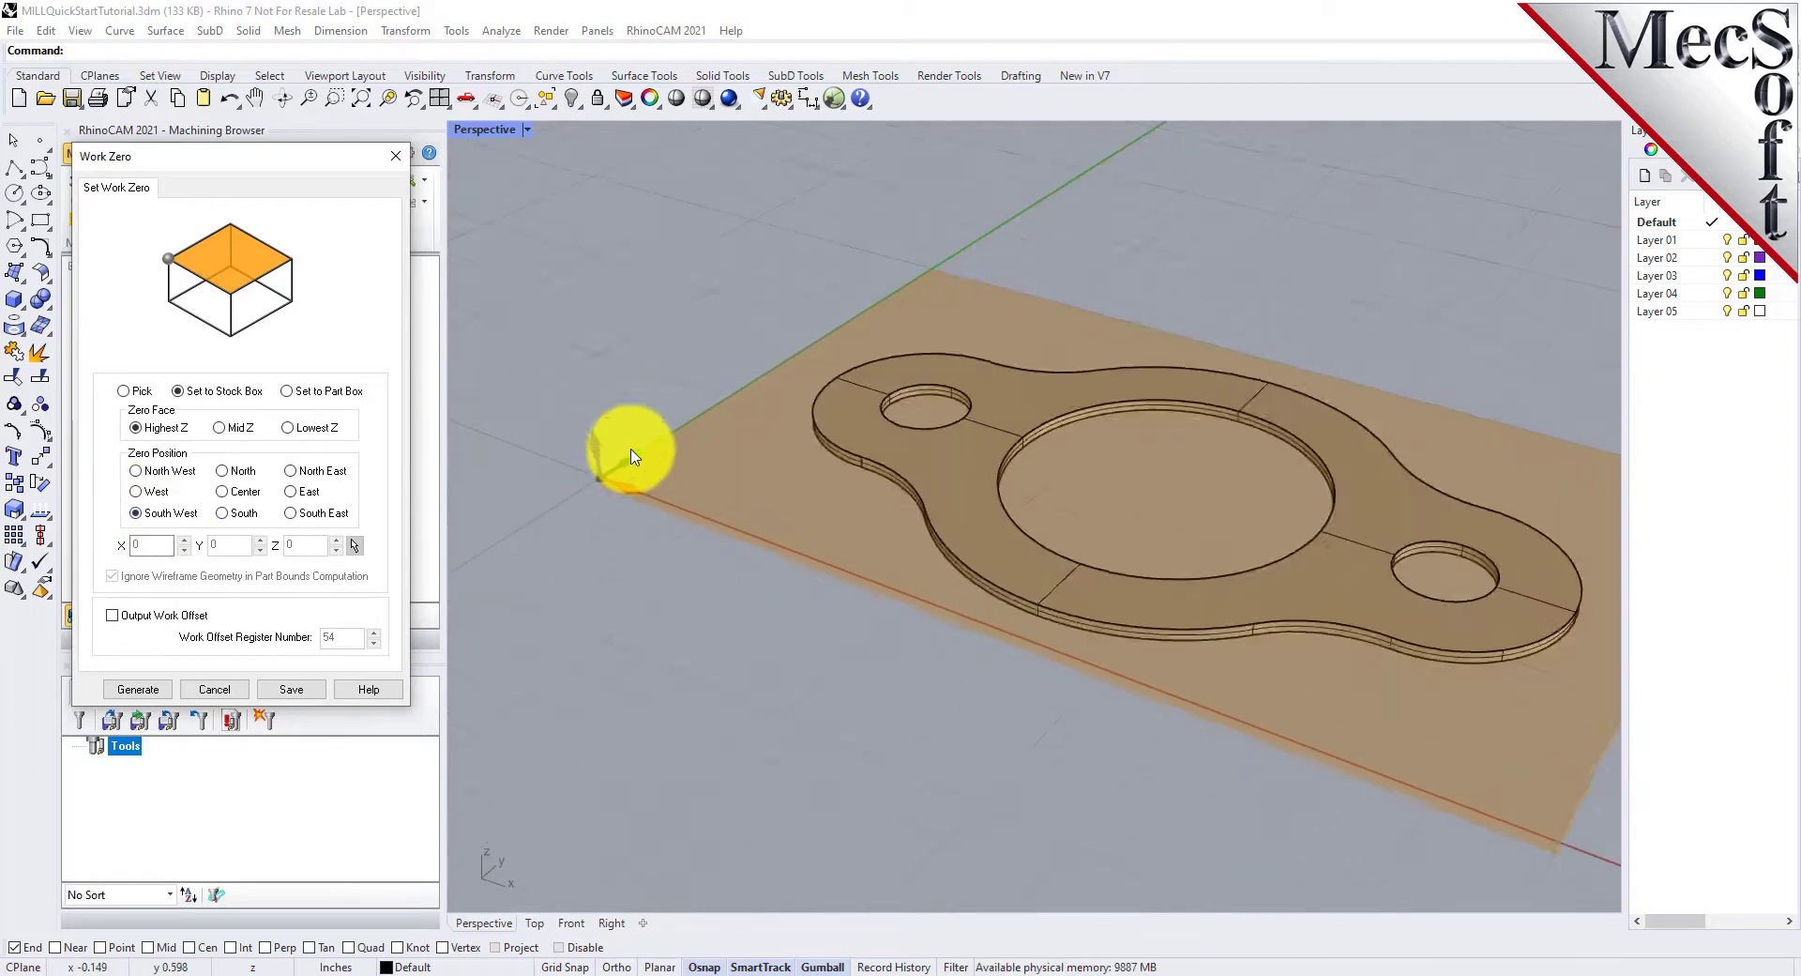
scroll(631, 457, "down", 2)
scroll(851, 460, "up", 2)
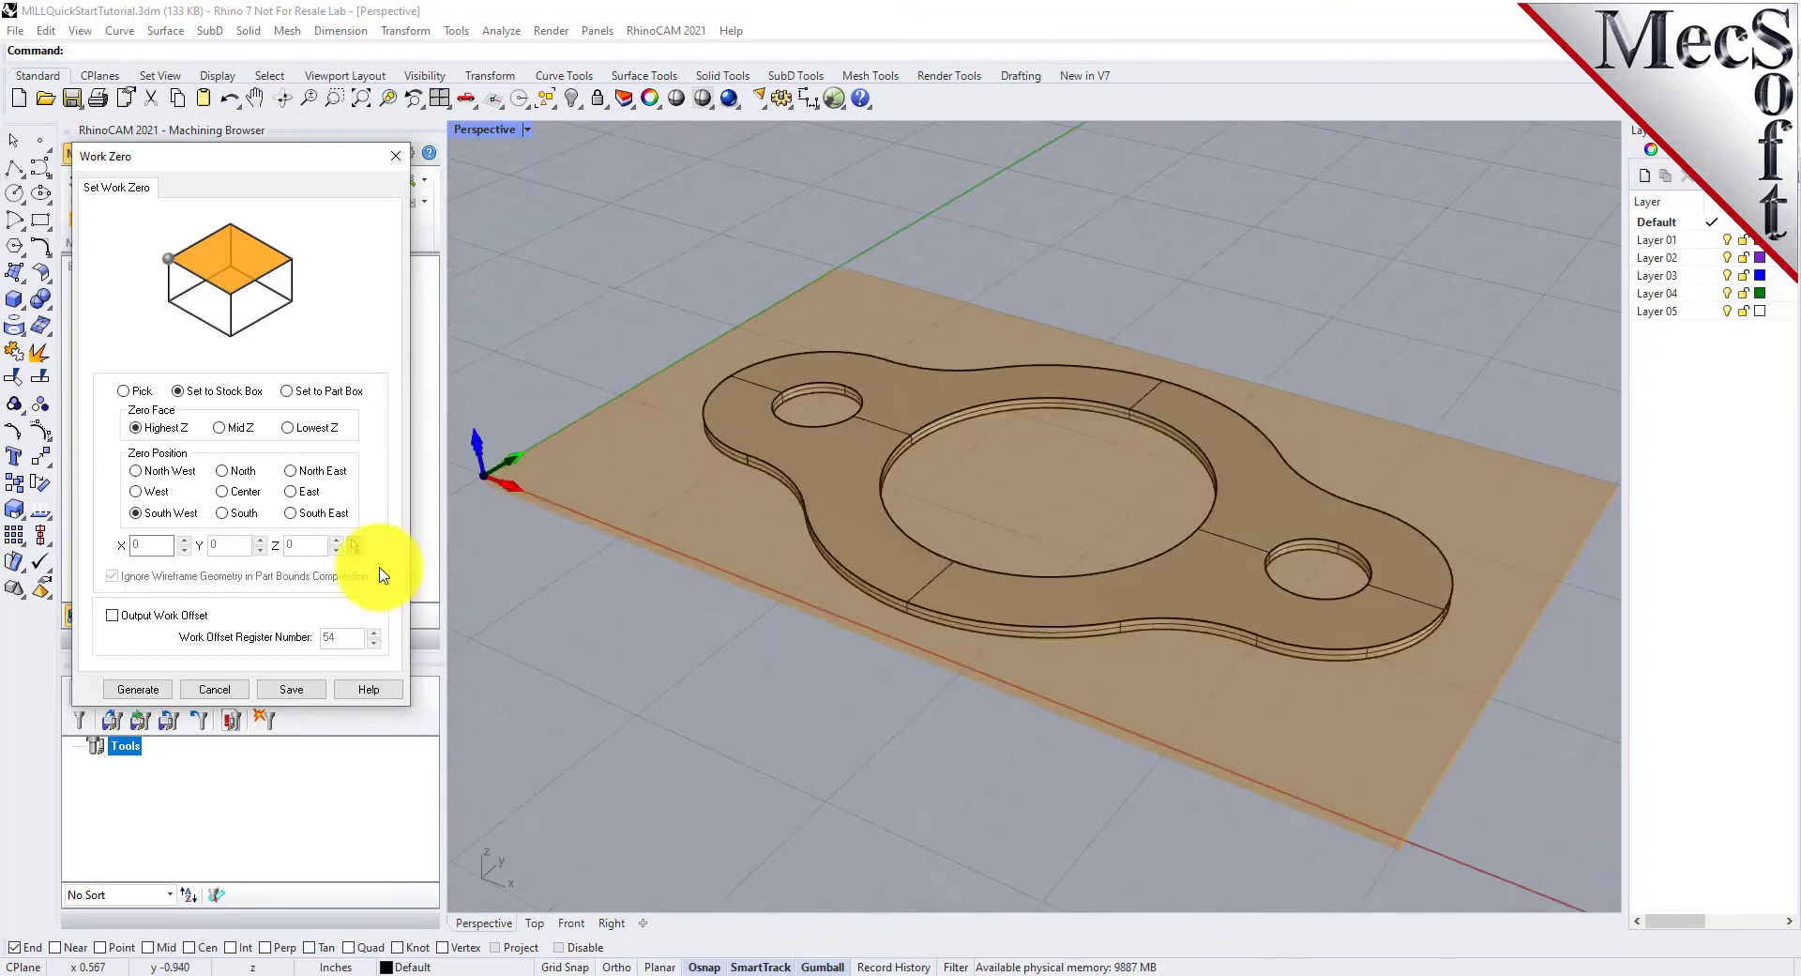
left_click(138, 688)
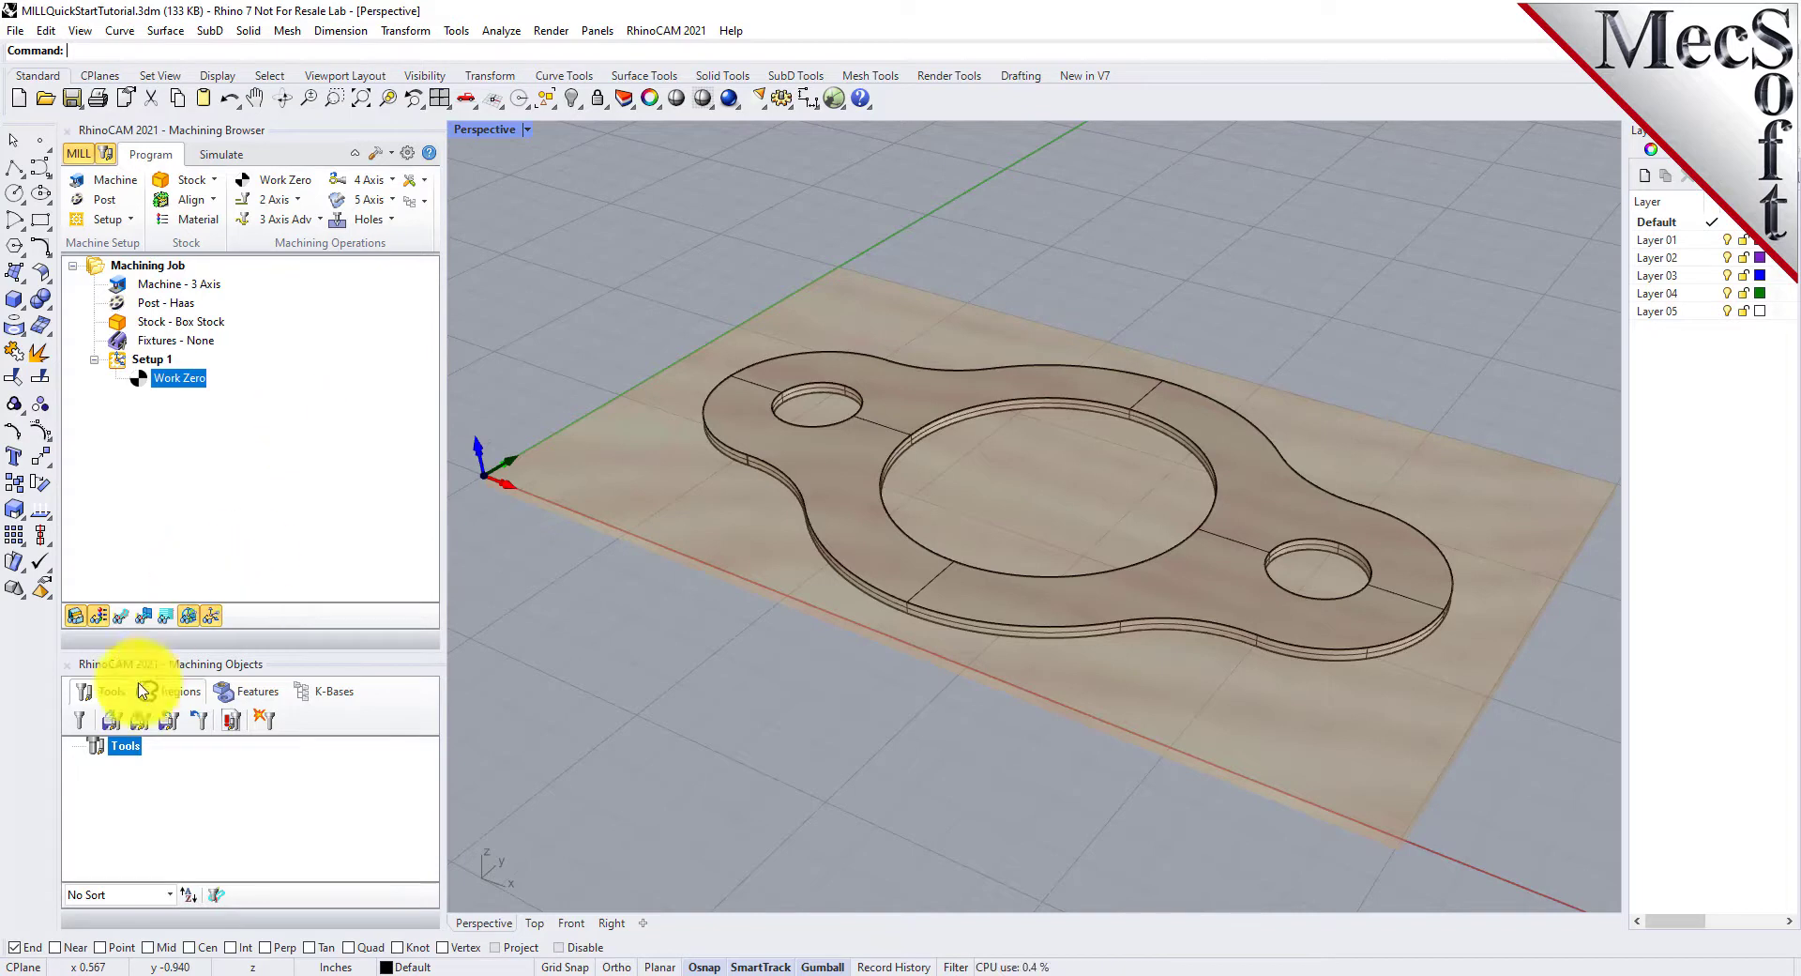
Define a new flat end mill named FlatMill-0.5 with a tool diameter of 0.5 in
left_click(80, 720)
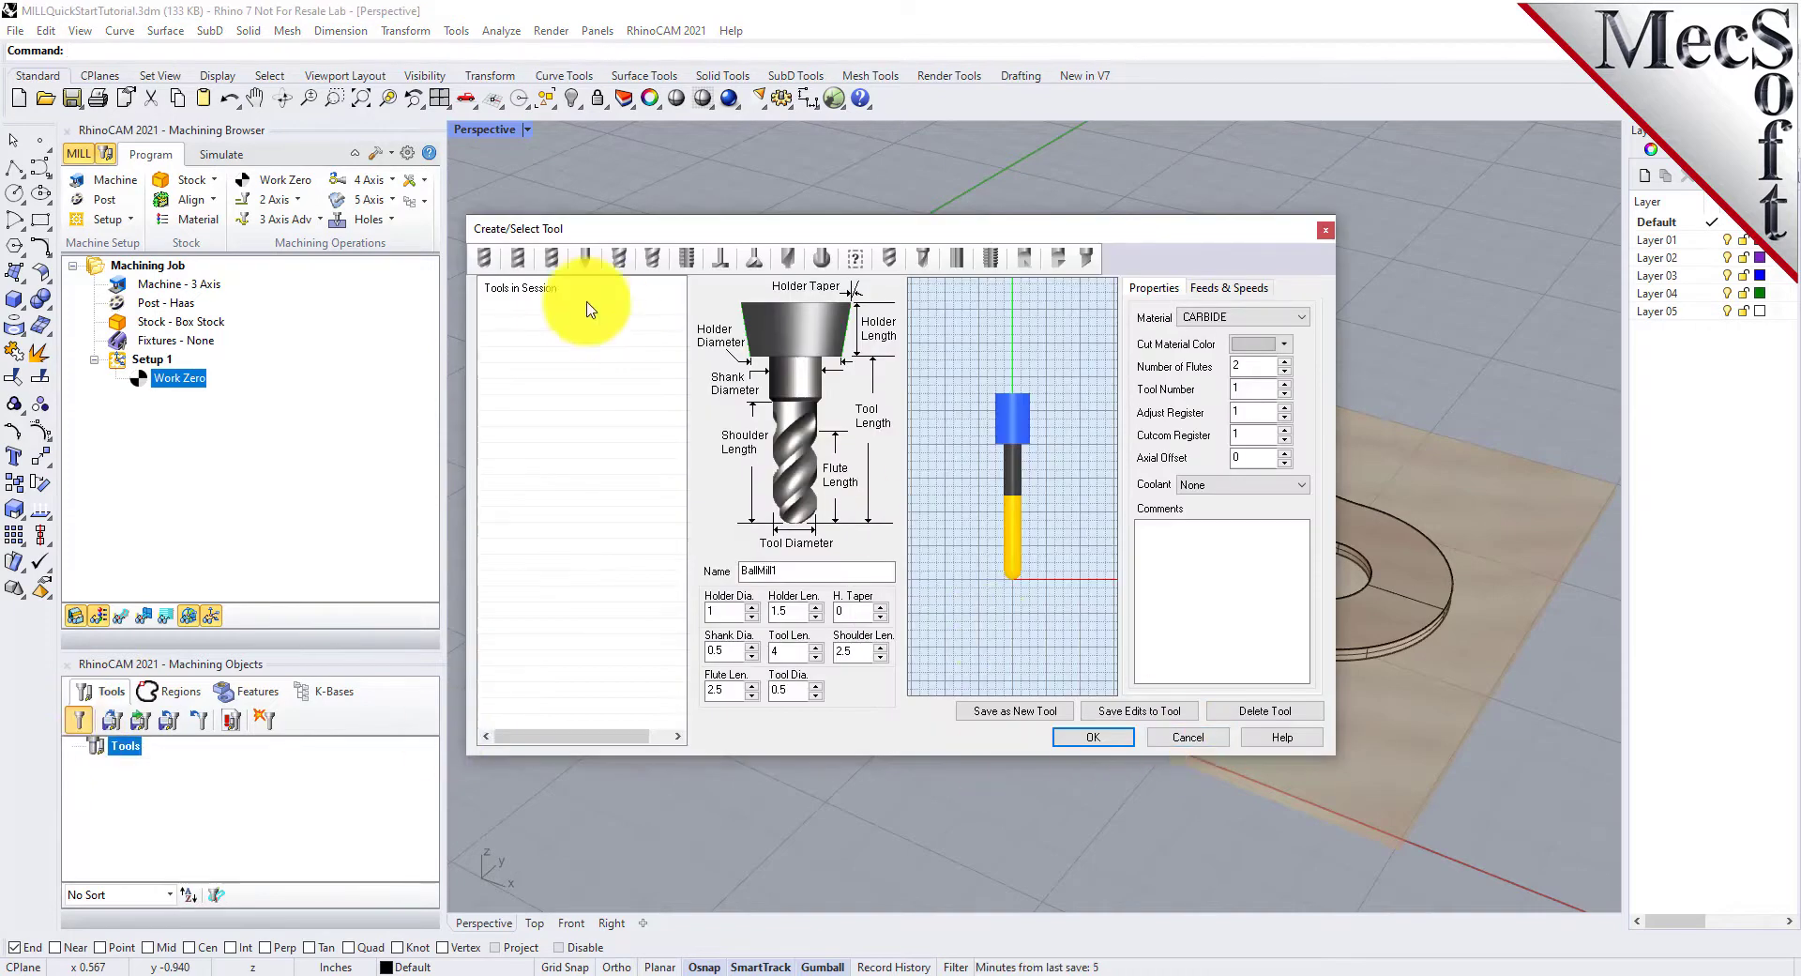
left_click(521, 262)
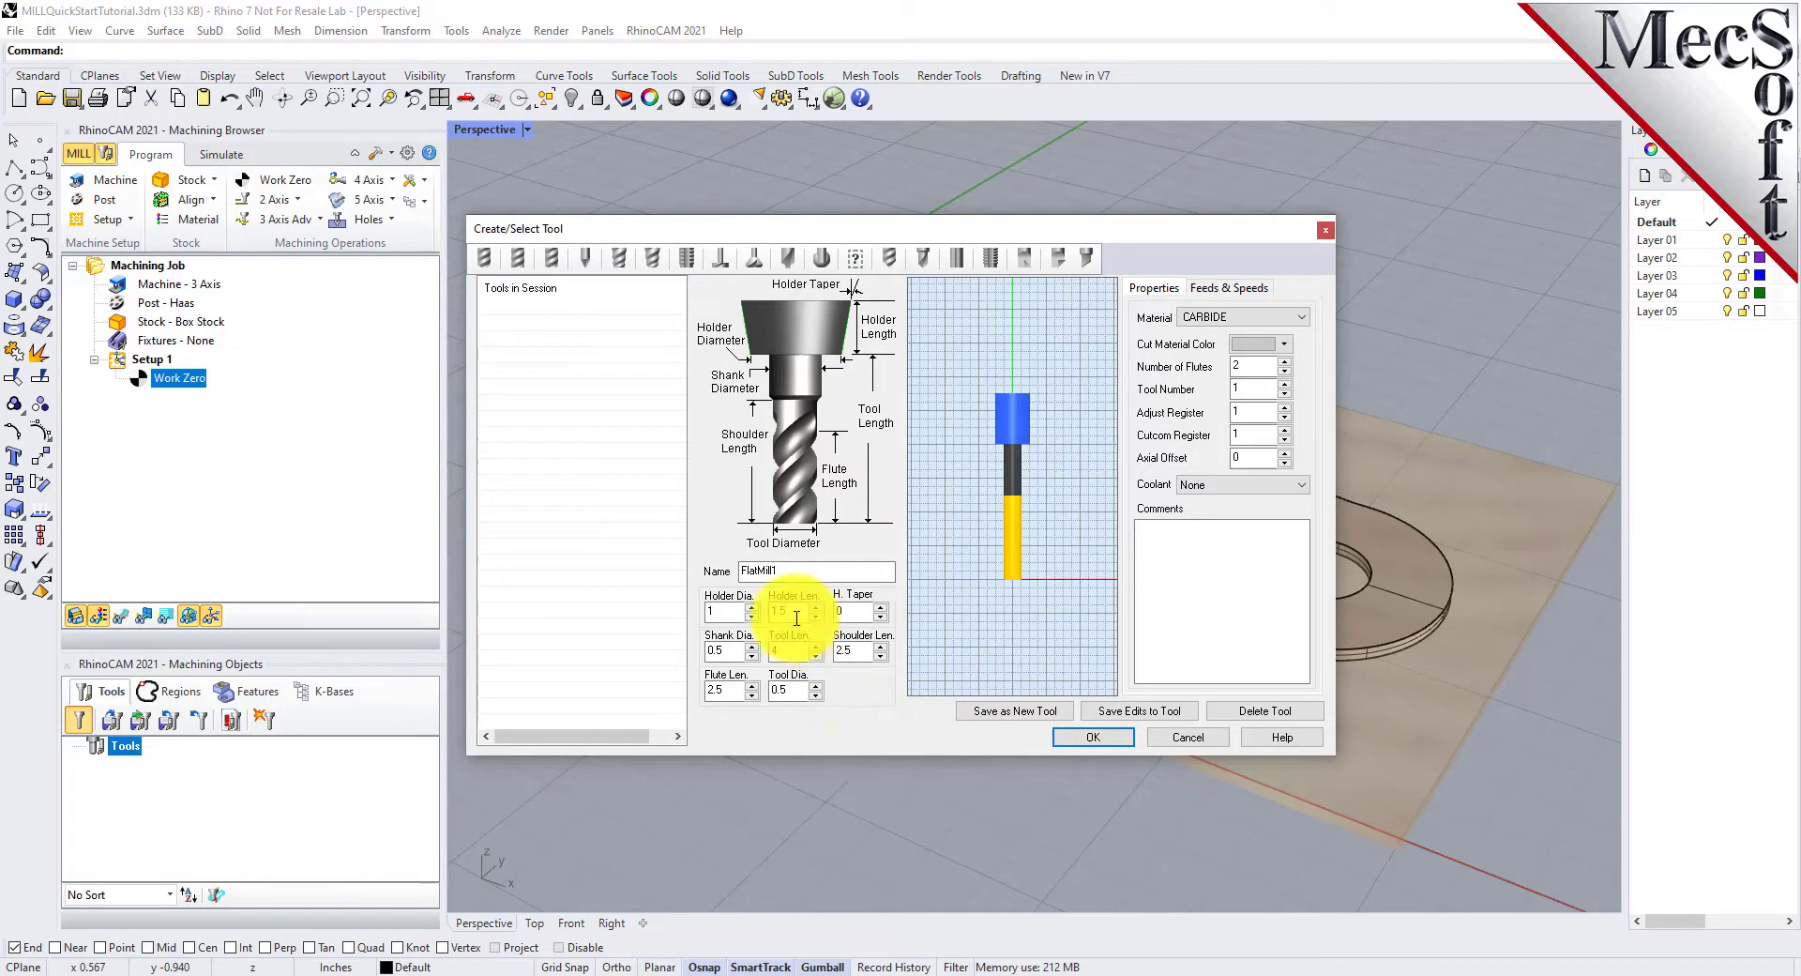
left_click(793, 569)
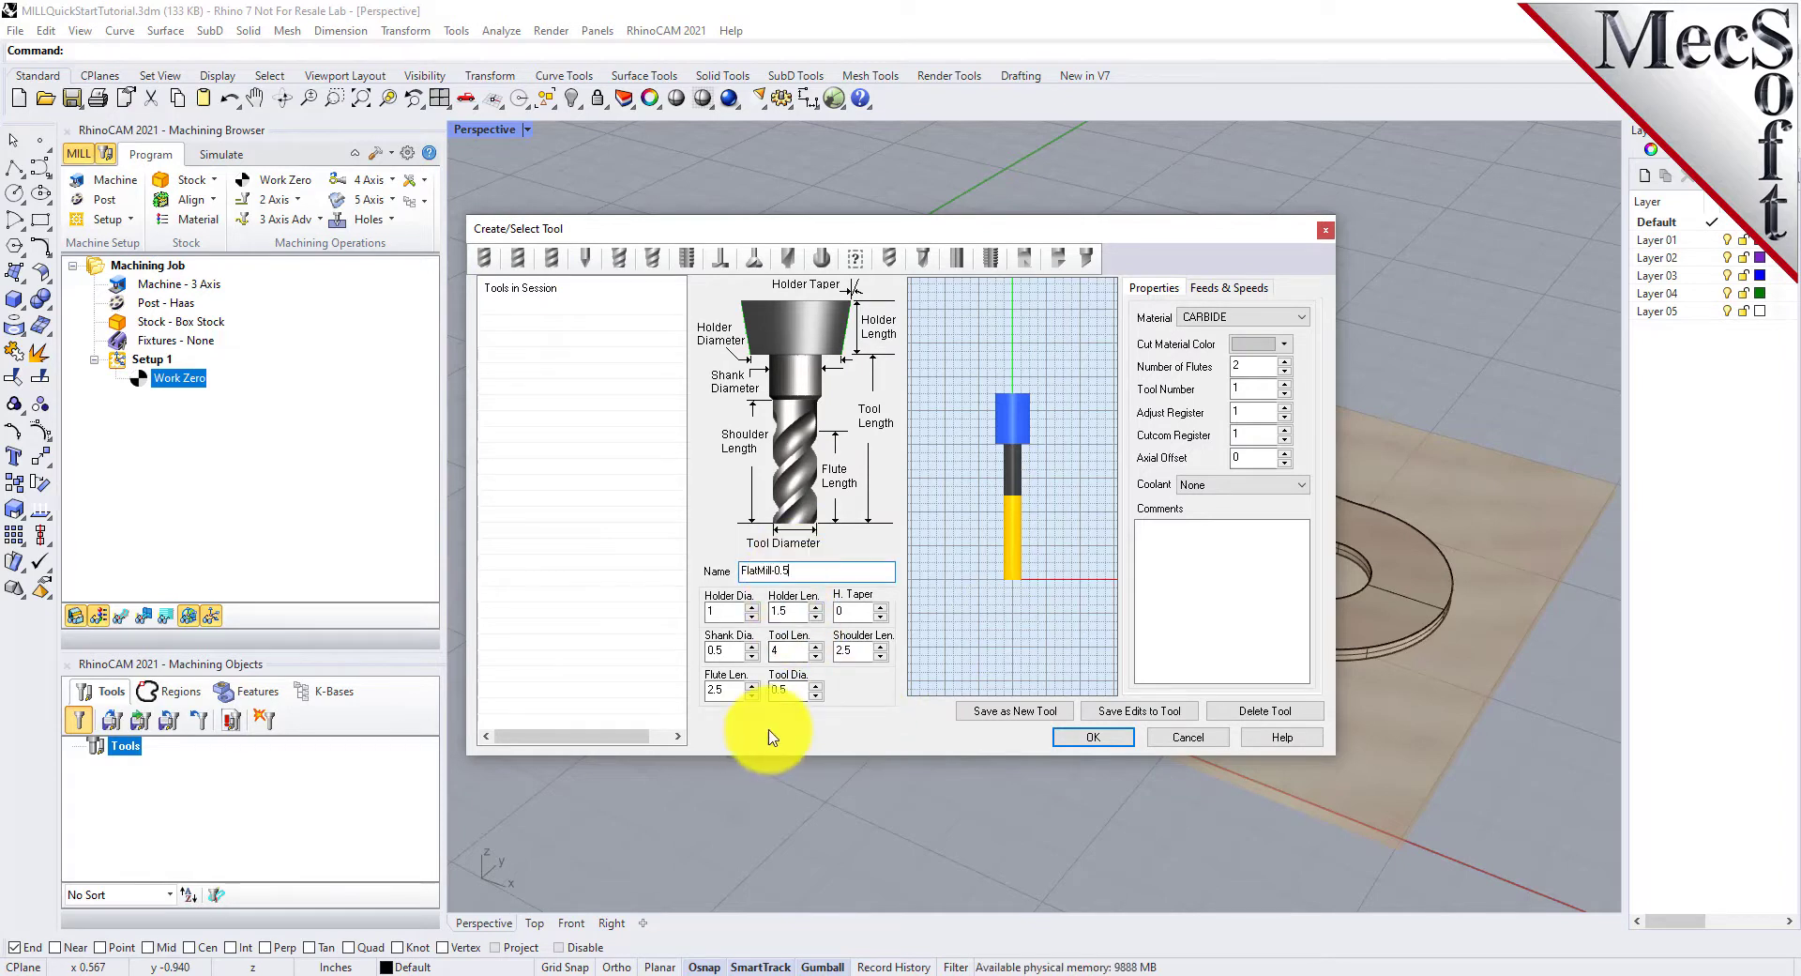
left_click(797, 689)
double_click(797, 689)
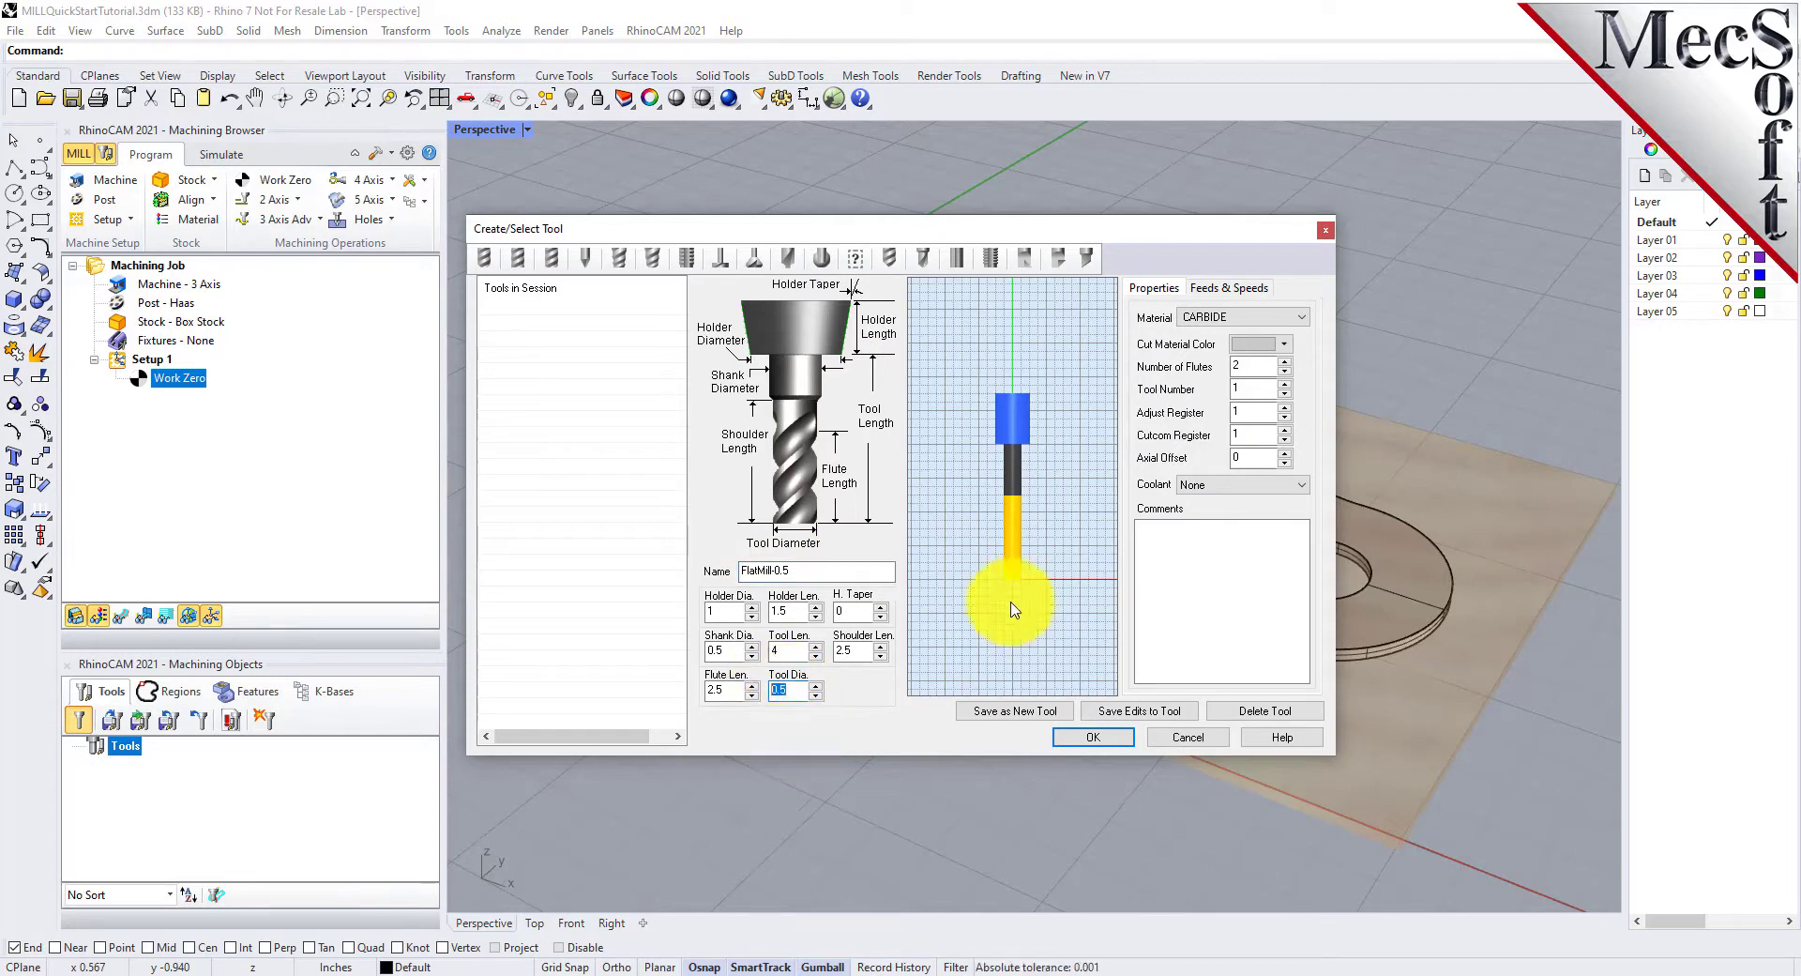
Set the flat mill's tool material to HSS and load its feeds and speeds from file for WOOD stock
left_click(1220, 317)
left_click(1201, 342)
left_click(1255, 413)
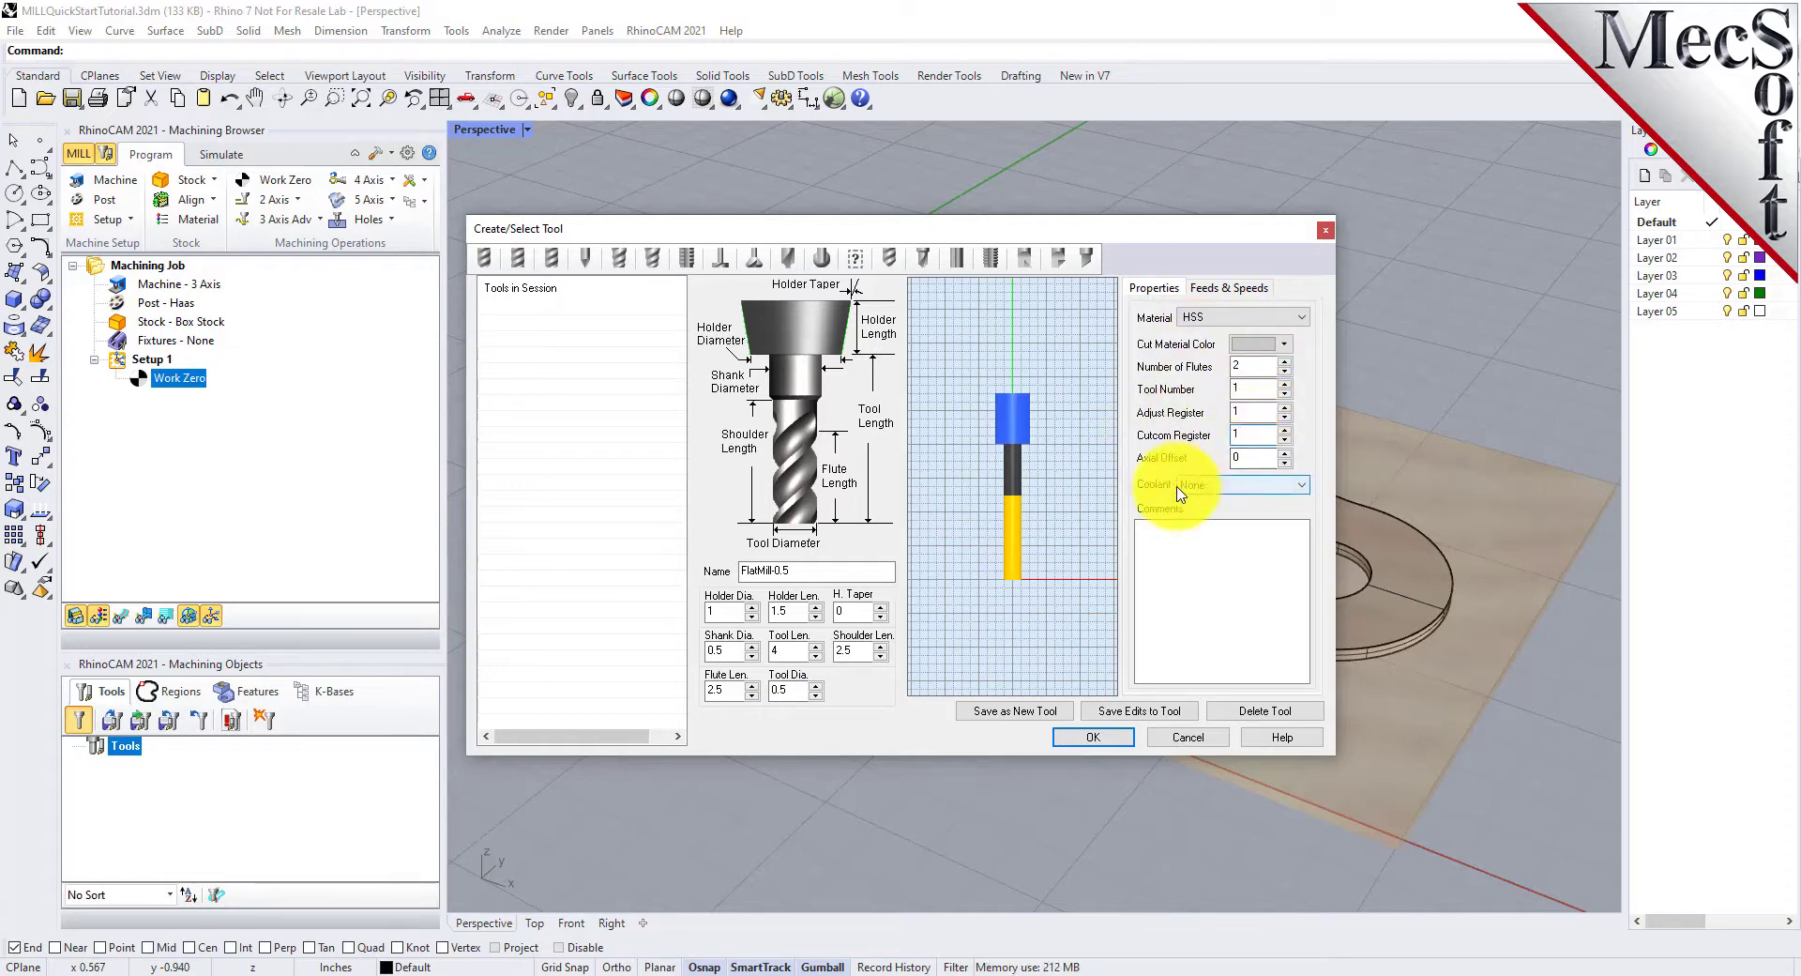
left_click(1240, 289)
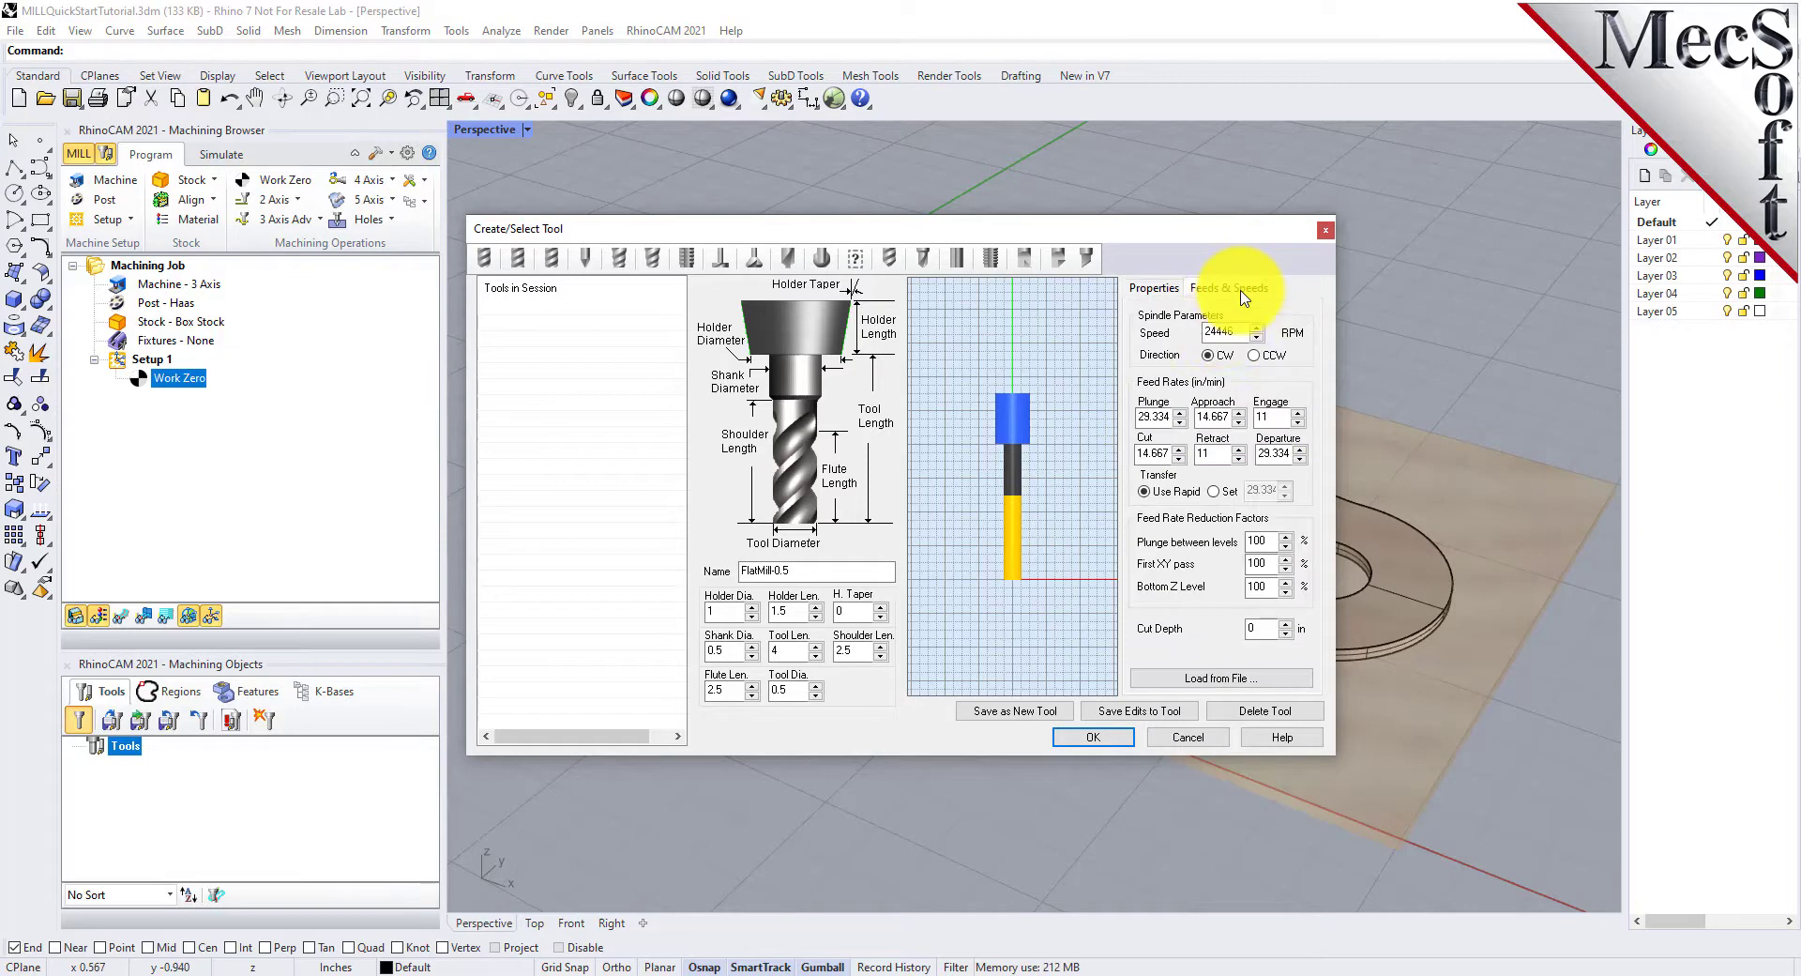
left_click(1226, 682)
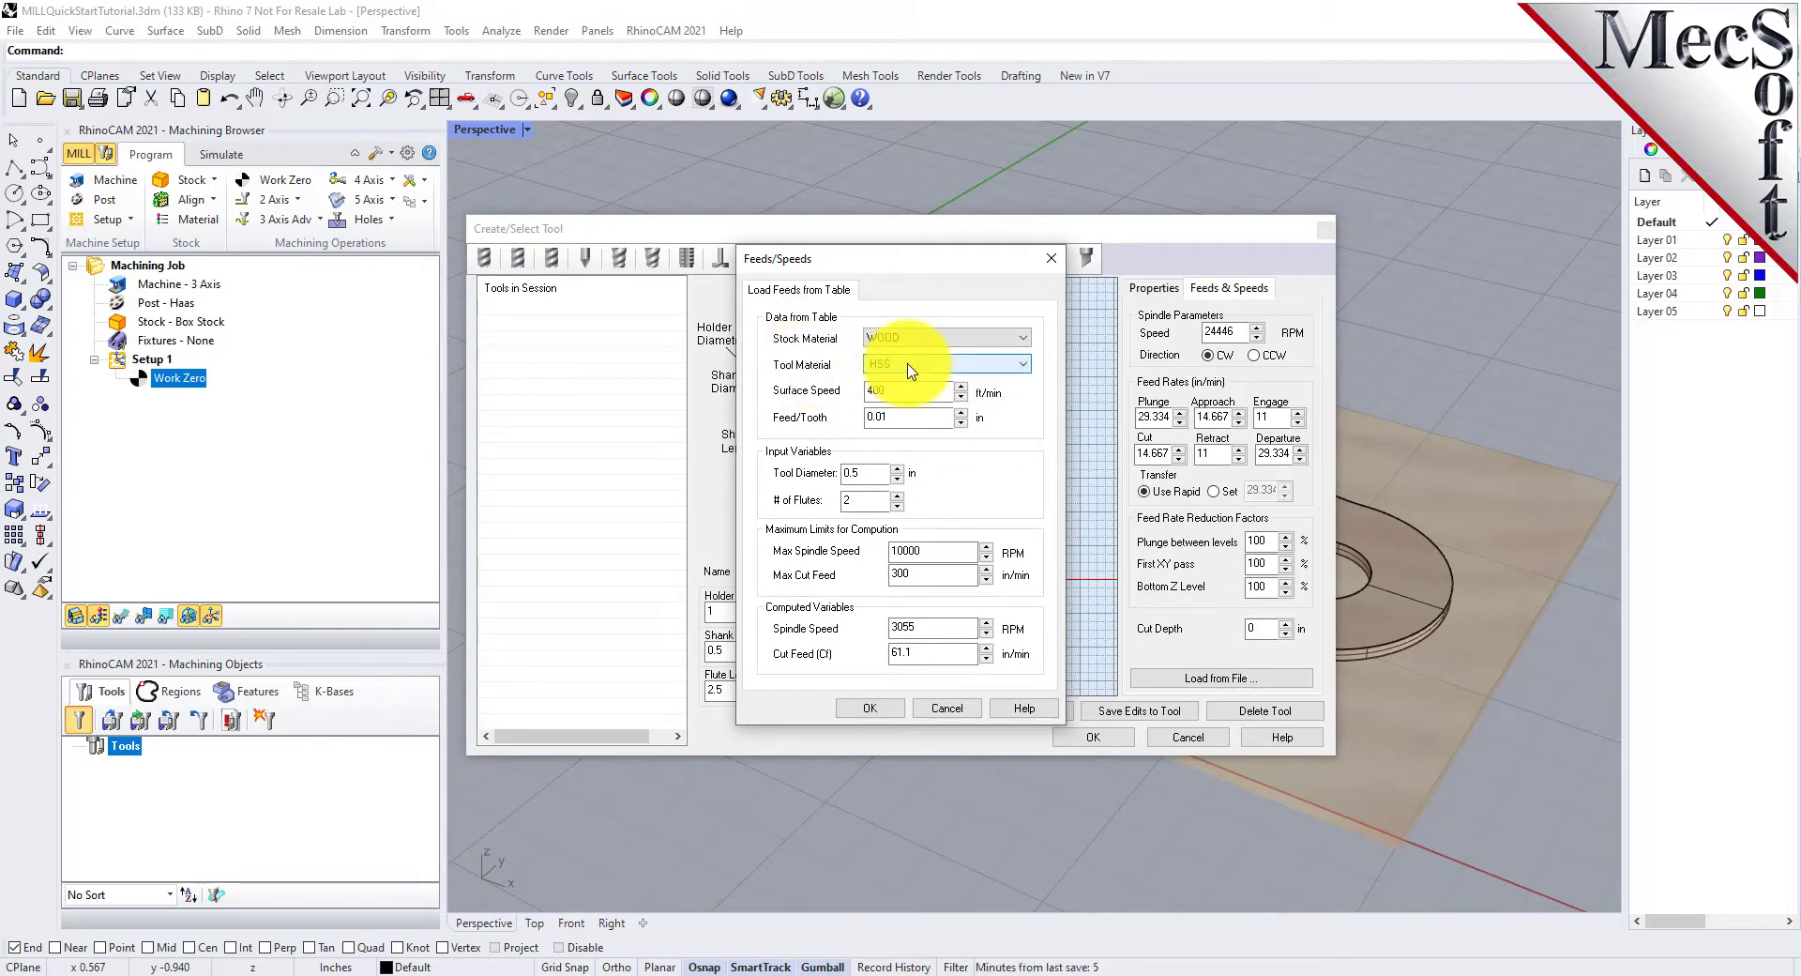
left_click(871, 711)
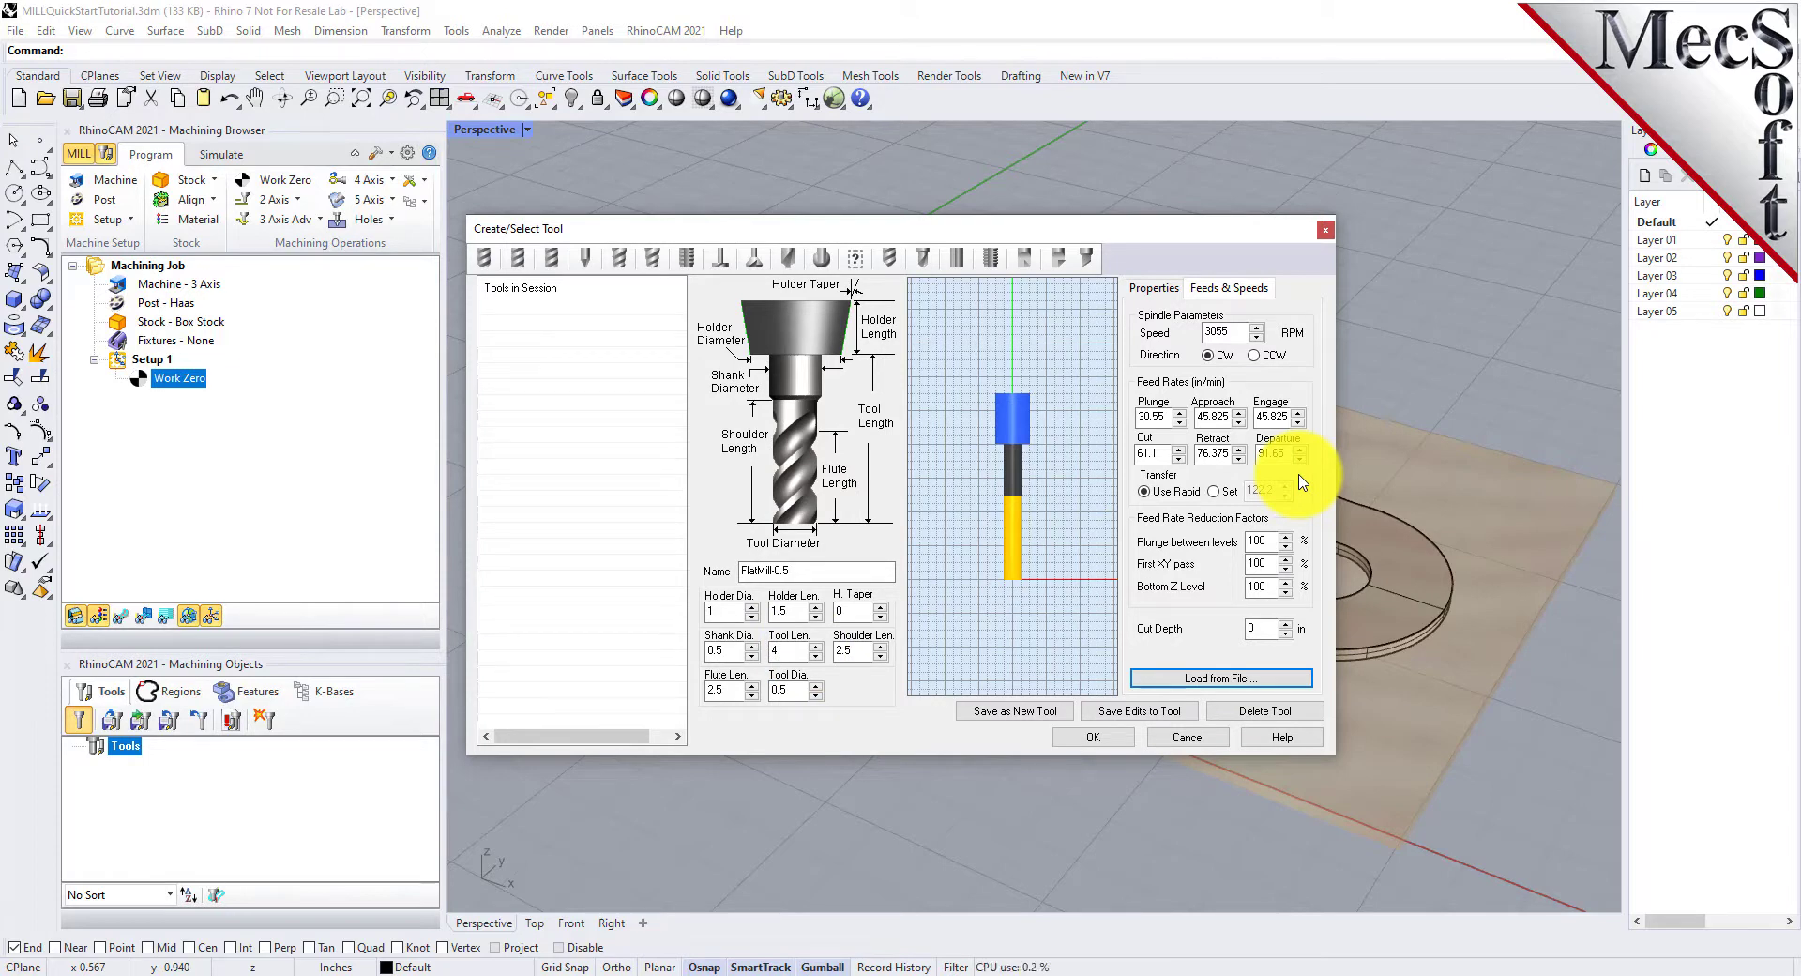
Save FlatMill-0.5 as a new tool in the session and finish tool creation
left_click(1018, 715)
left_click(496, 307)
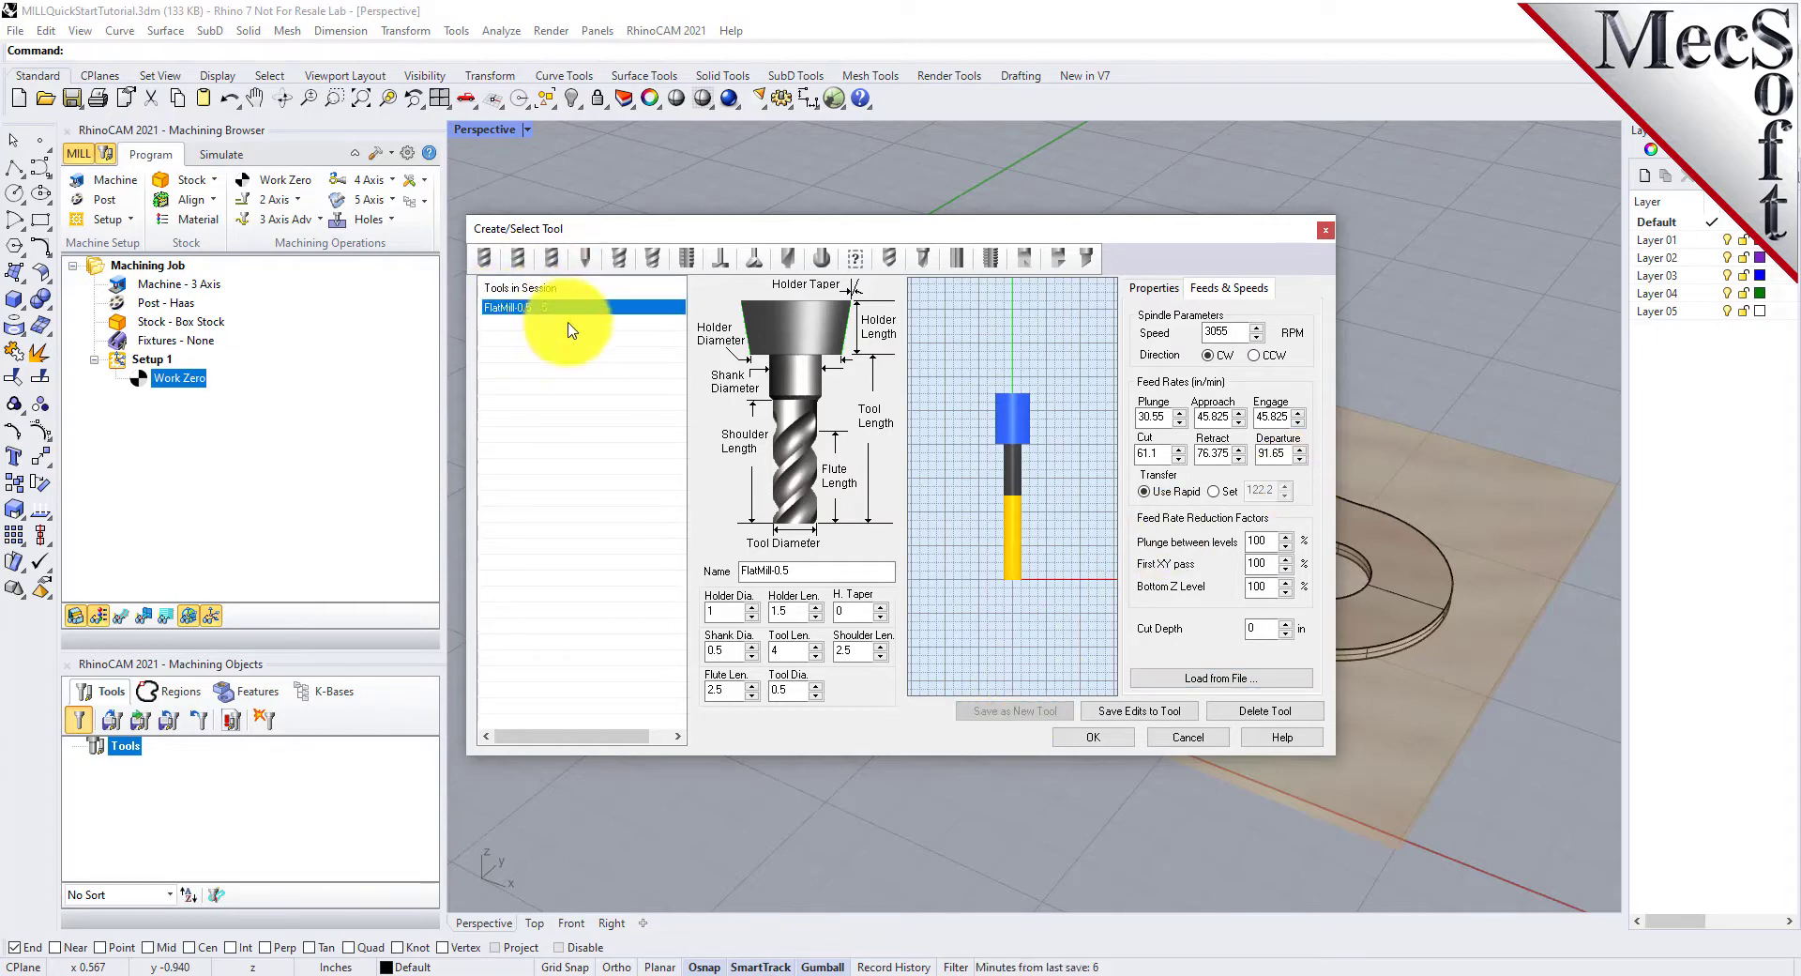
left_click(1089, 737)
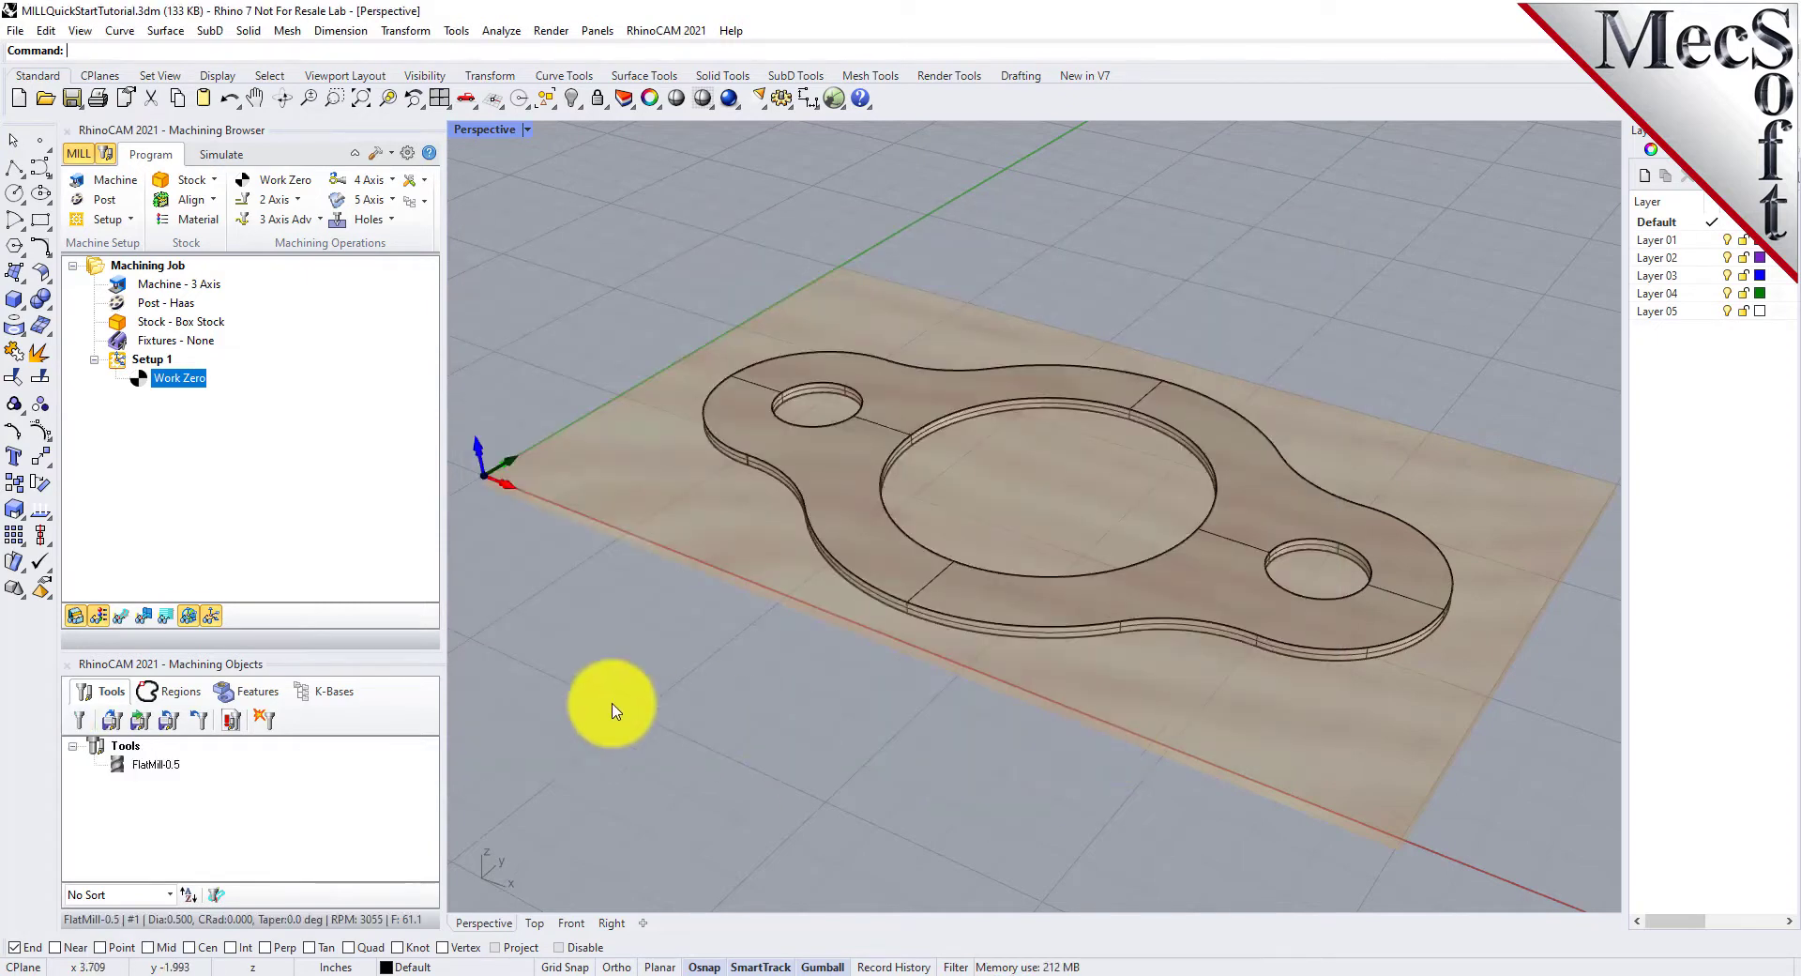
left_click(155, 764)
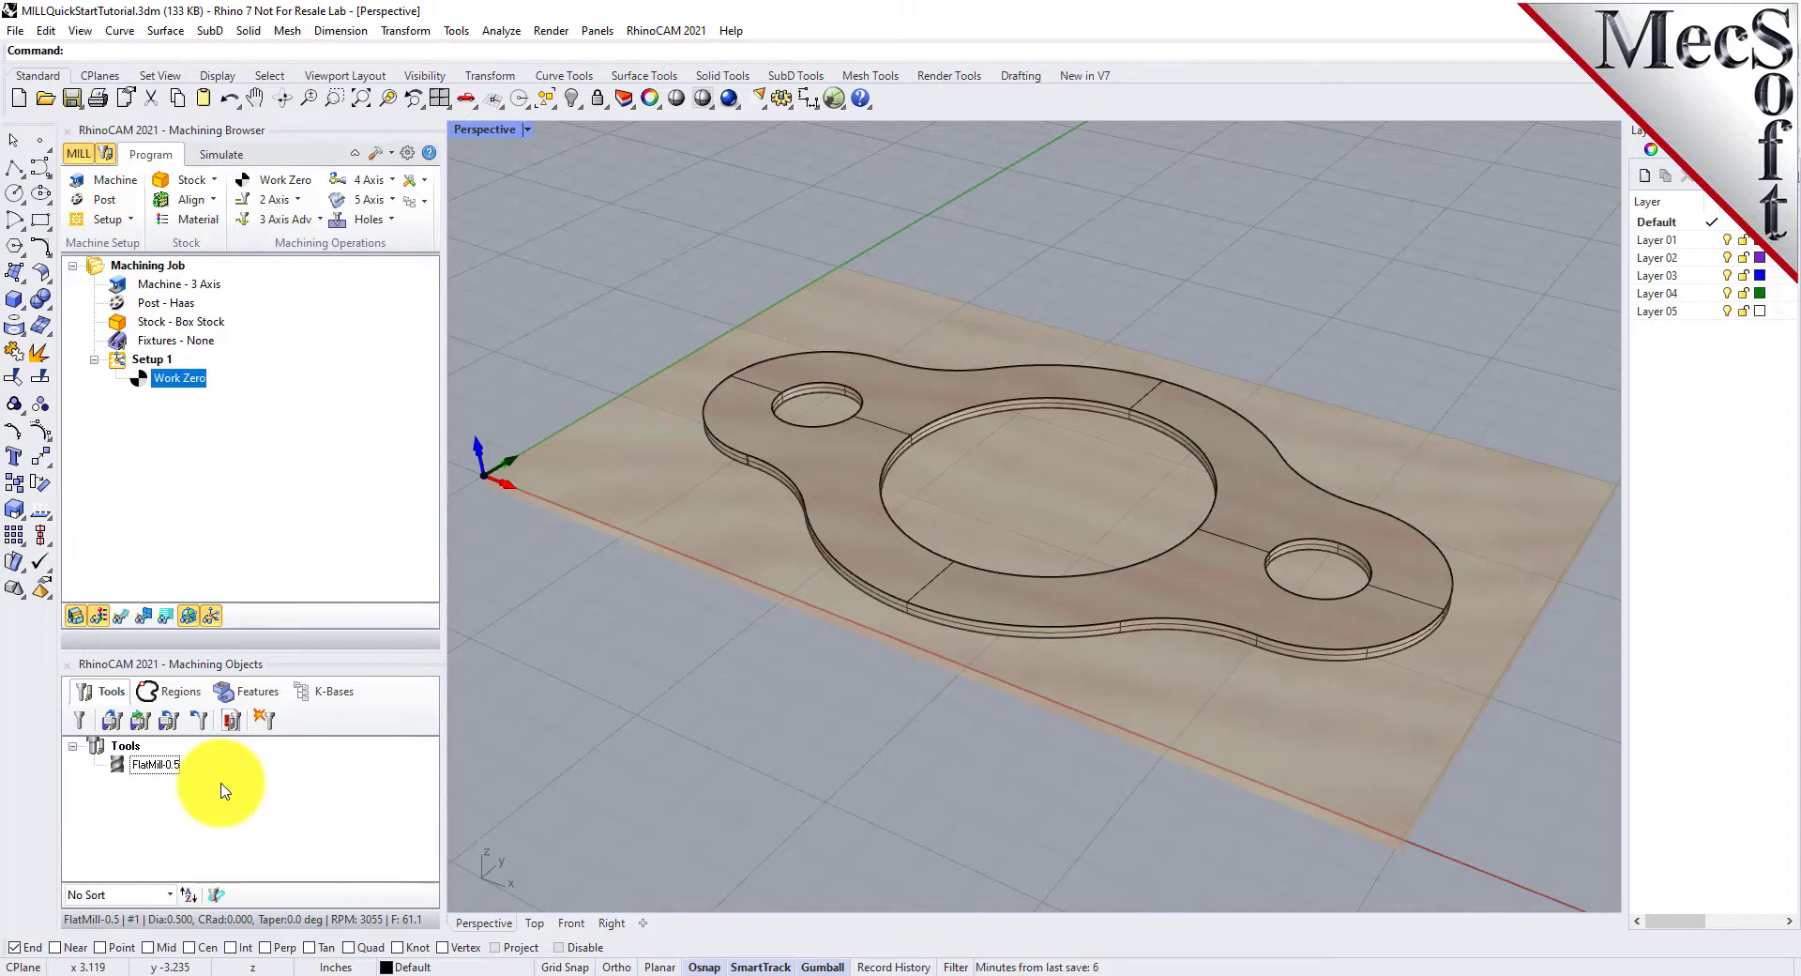
Start a 2 1/2 Axis Profiling operation with the upper edges of the large center hole and both small holes as part regions
left_click(300, 202)
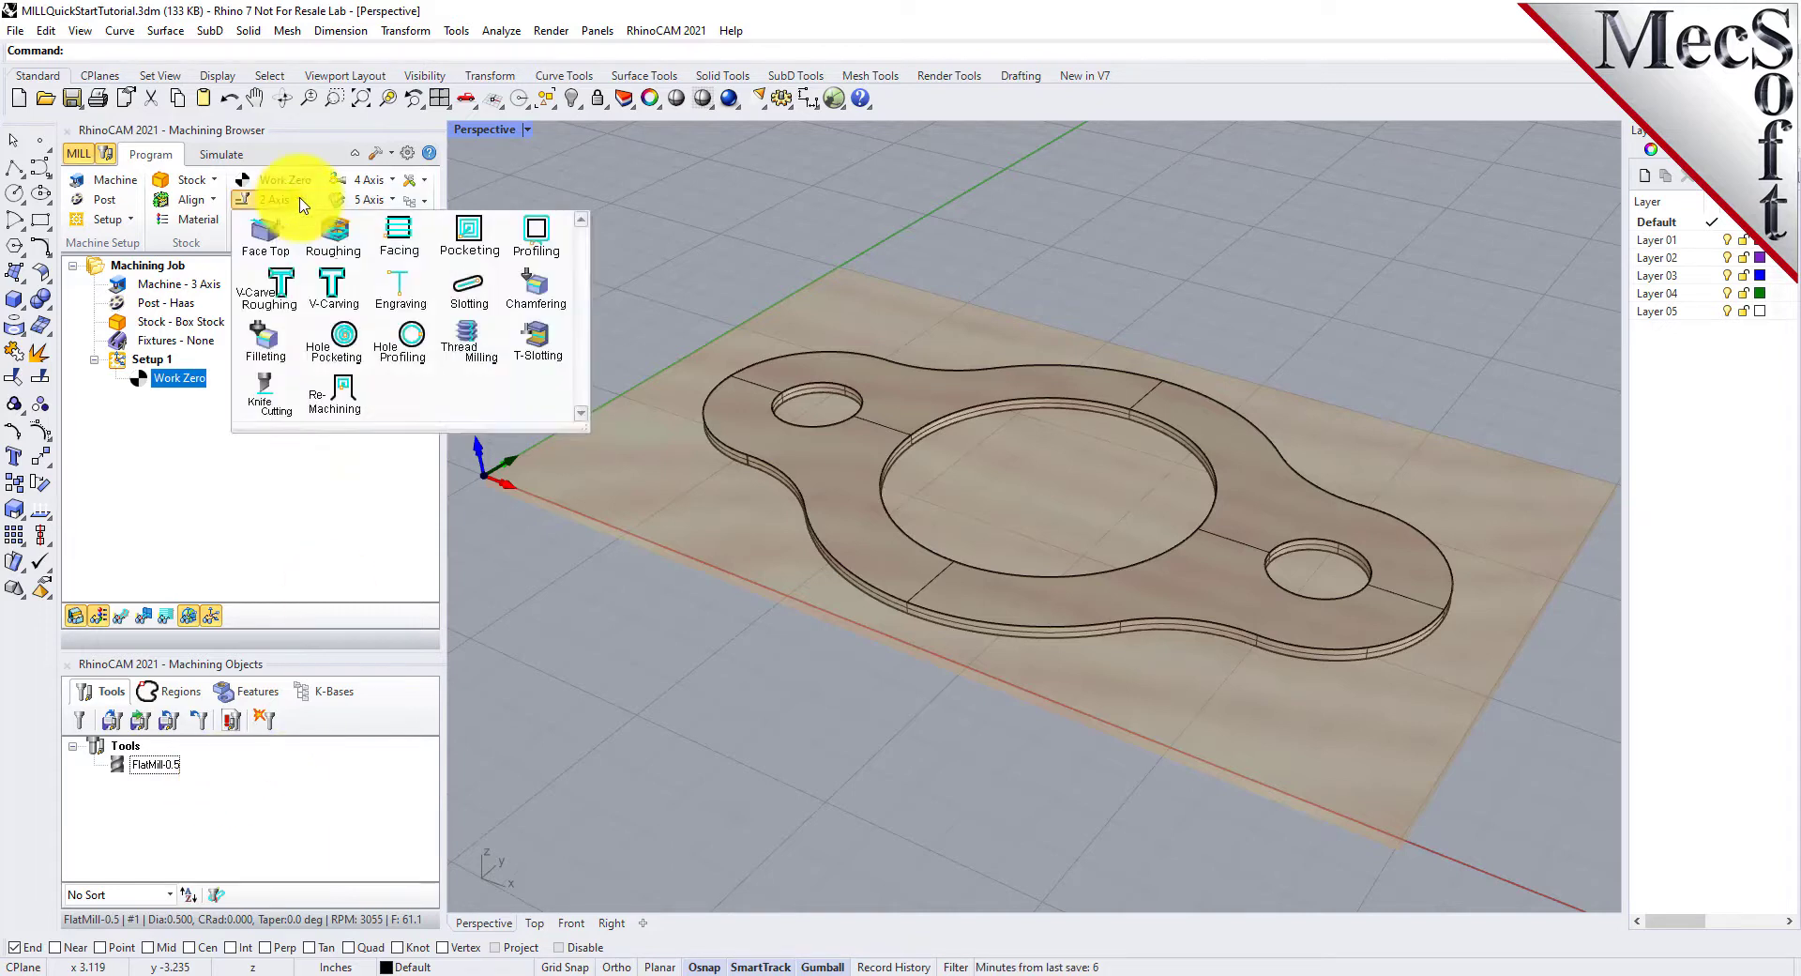
left_click(544, 258)
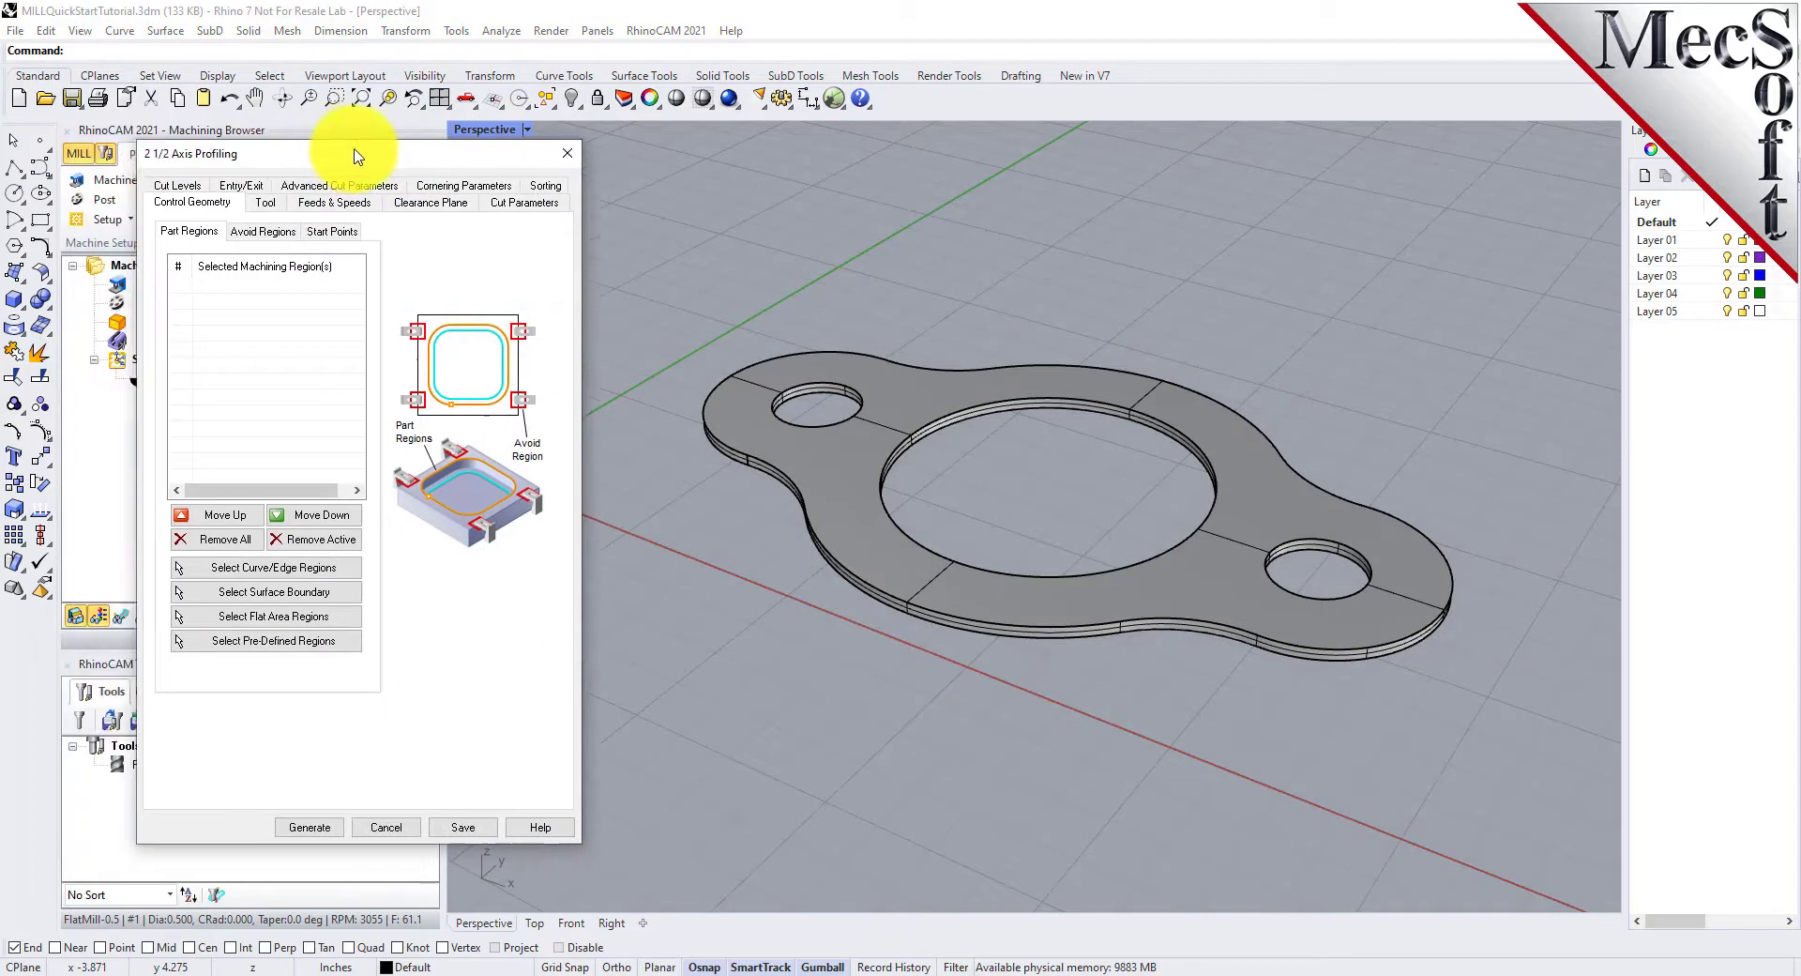
left_click_drag(427, 155, 402, 156)
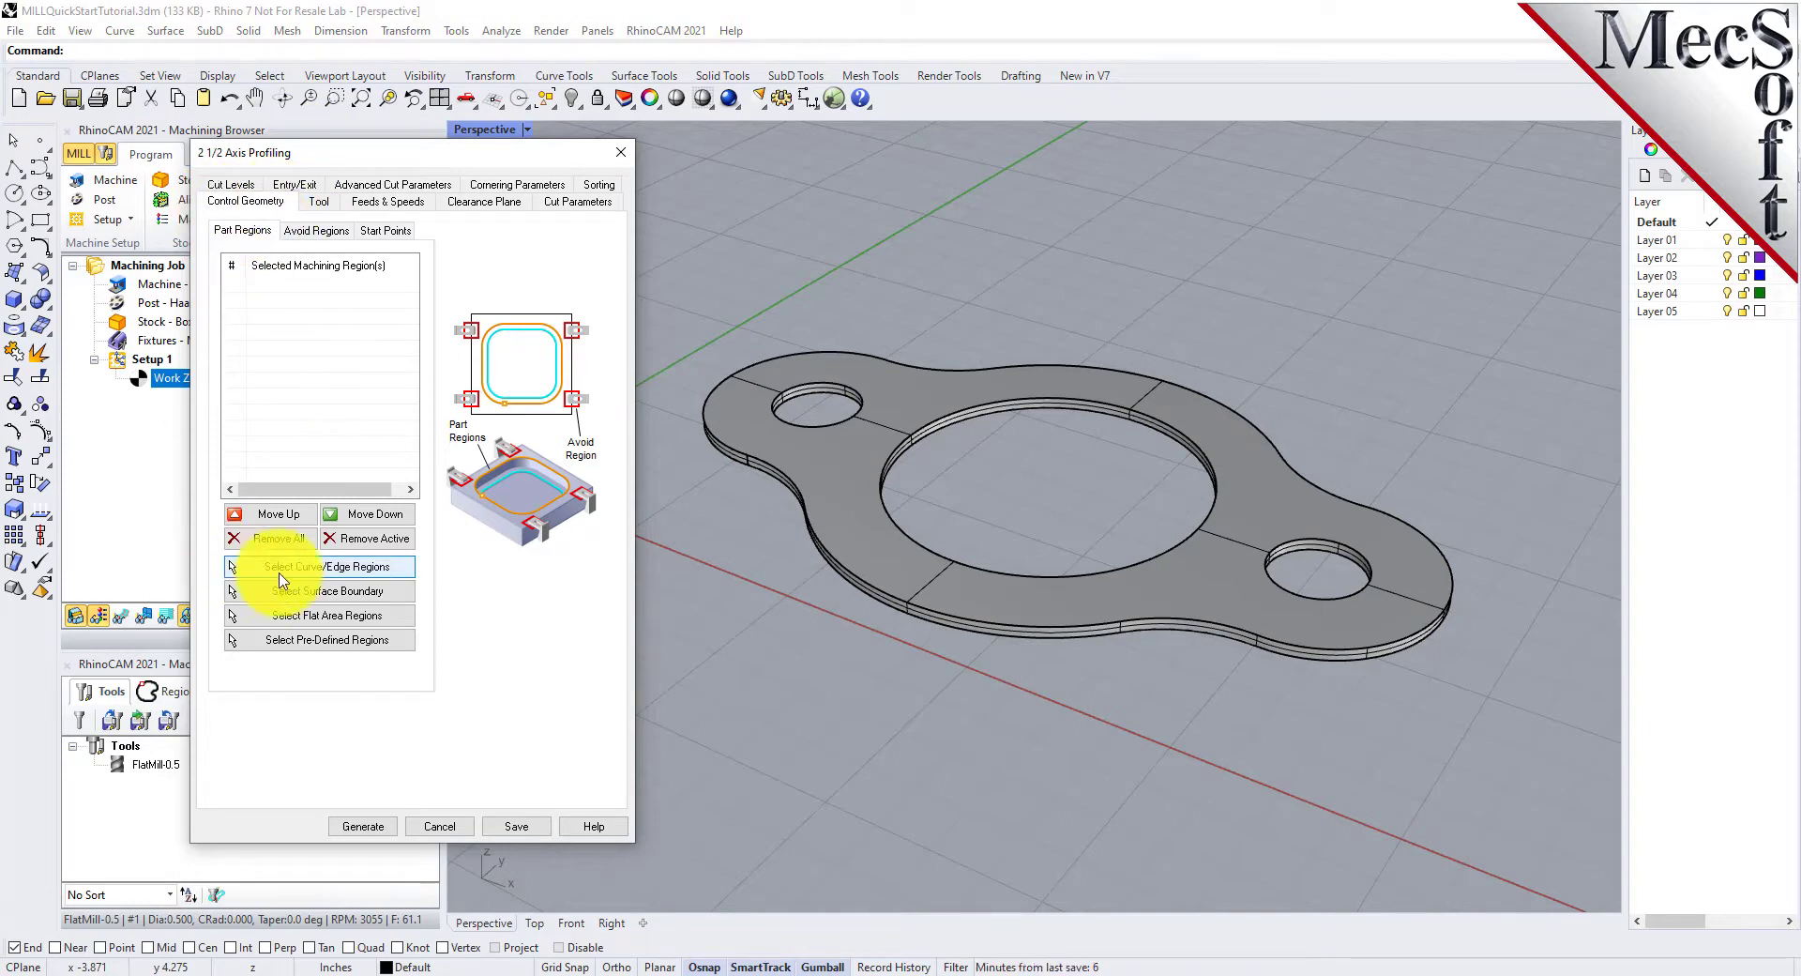
left_click(401, 569)
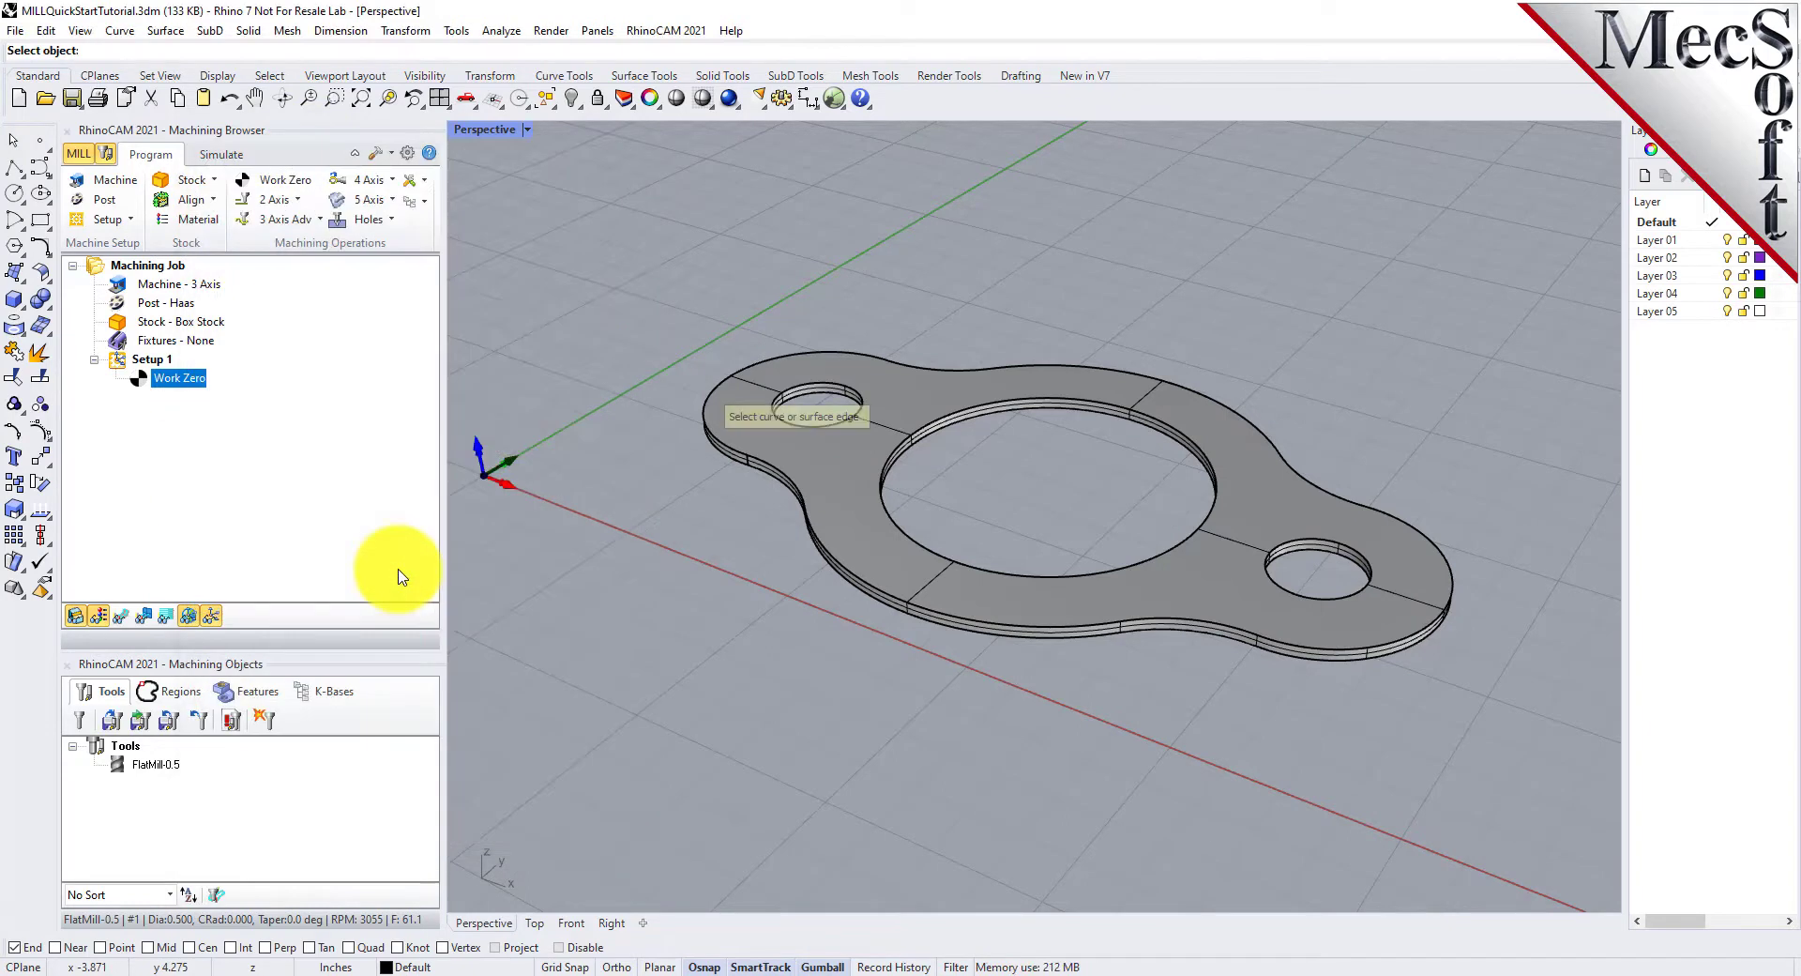
scroll(1129, 457, "up", 2)
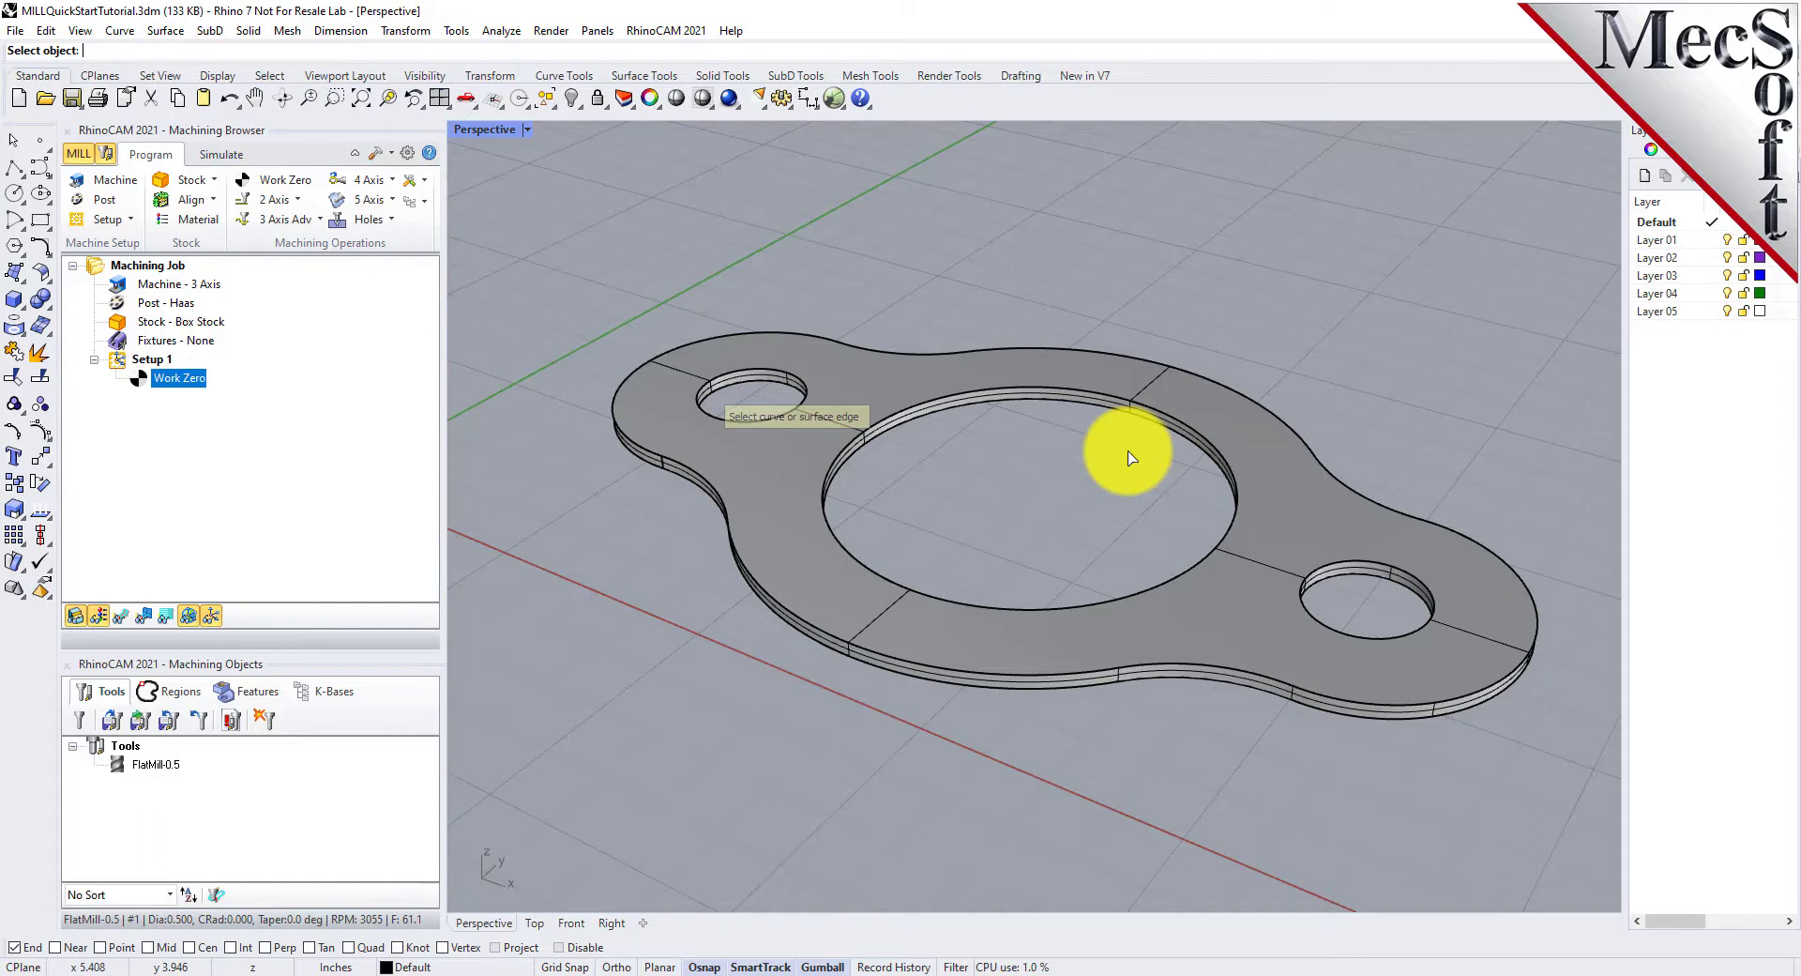
left_click(945, 402)
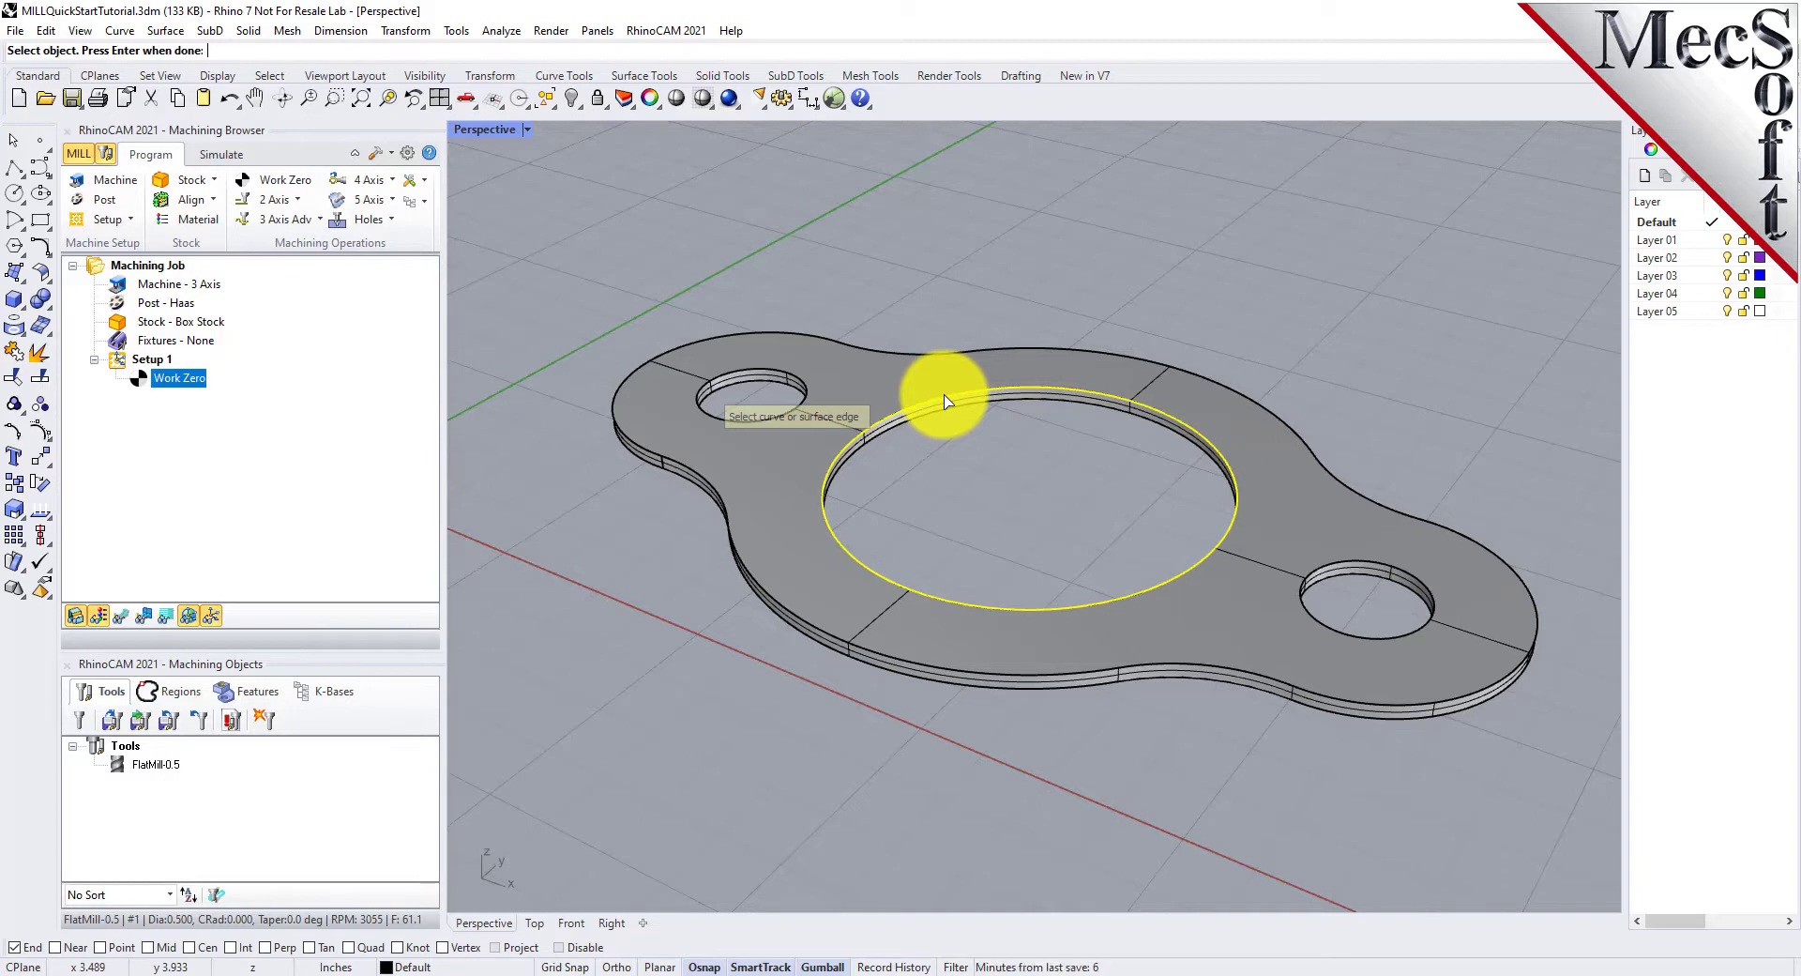
left_click(751, 375)
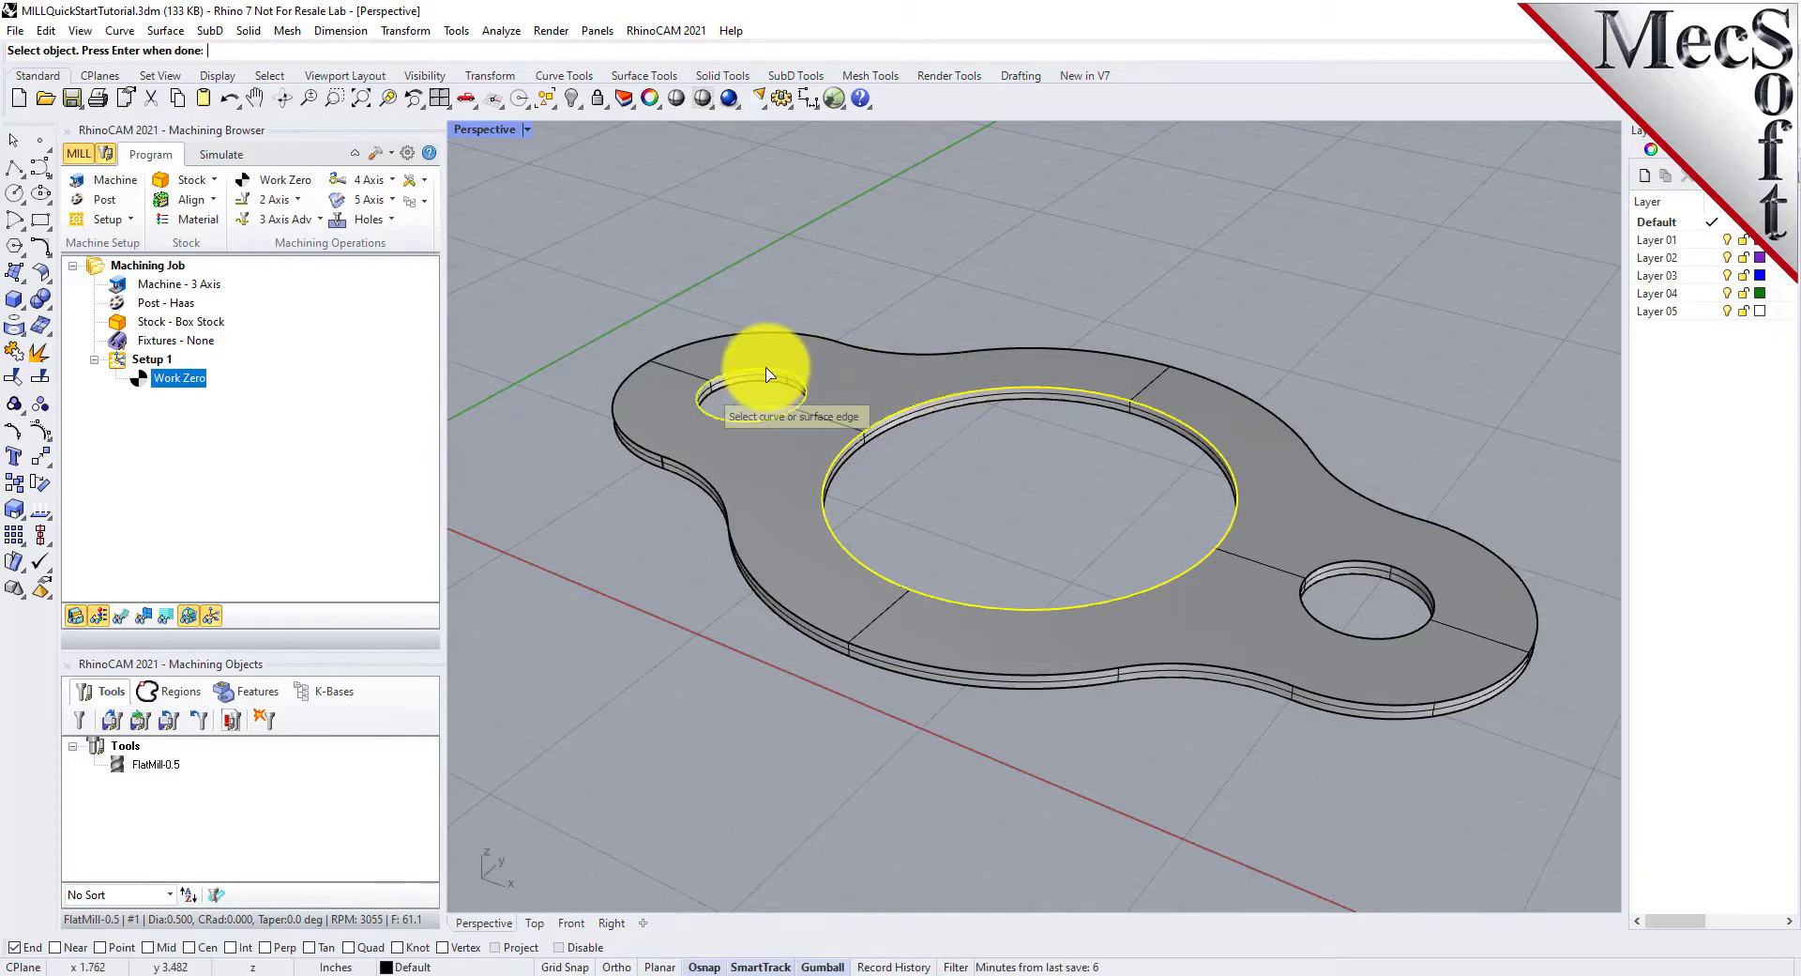
left_click(1347, 567)
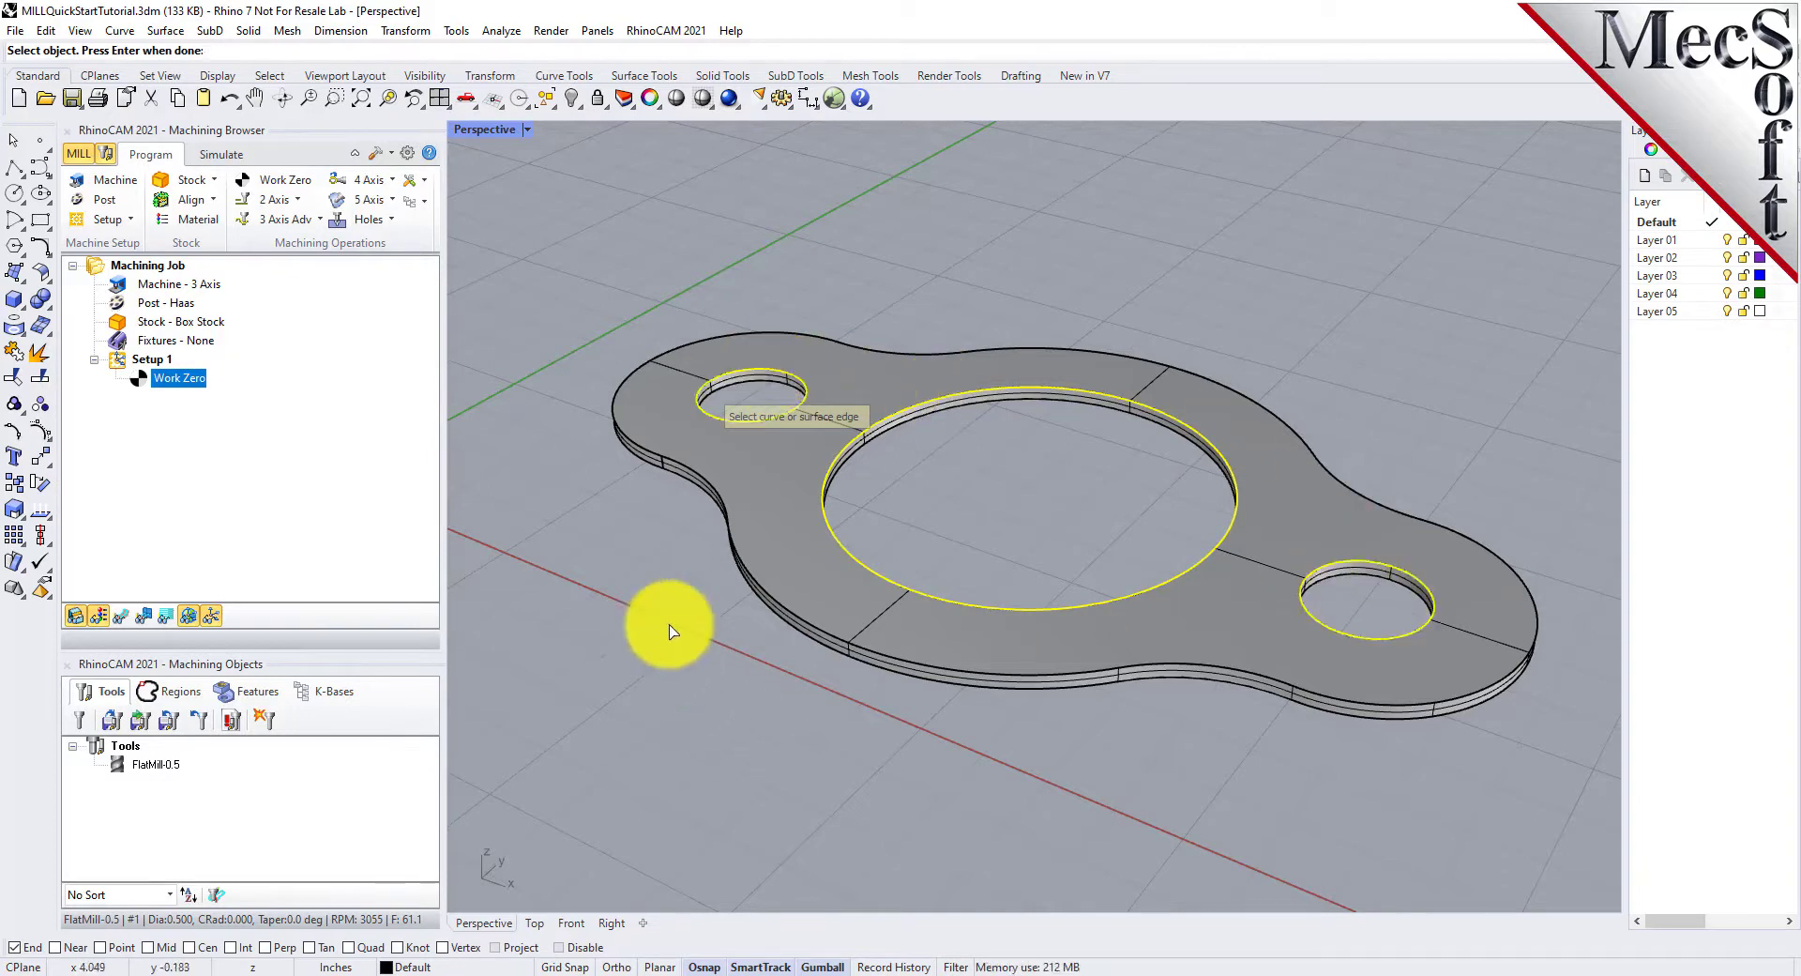
key("Return")
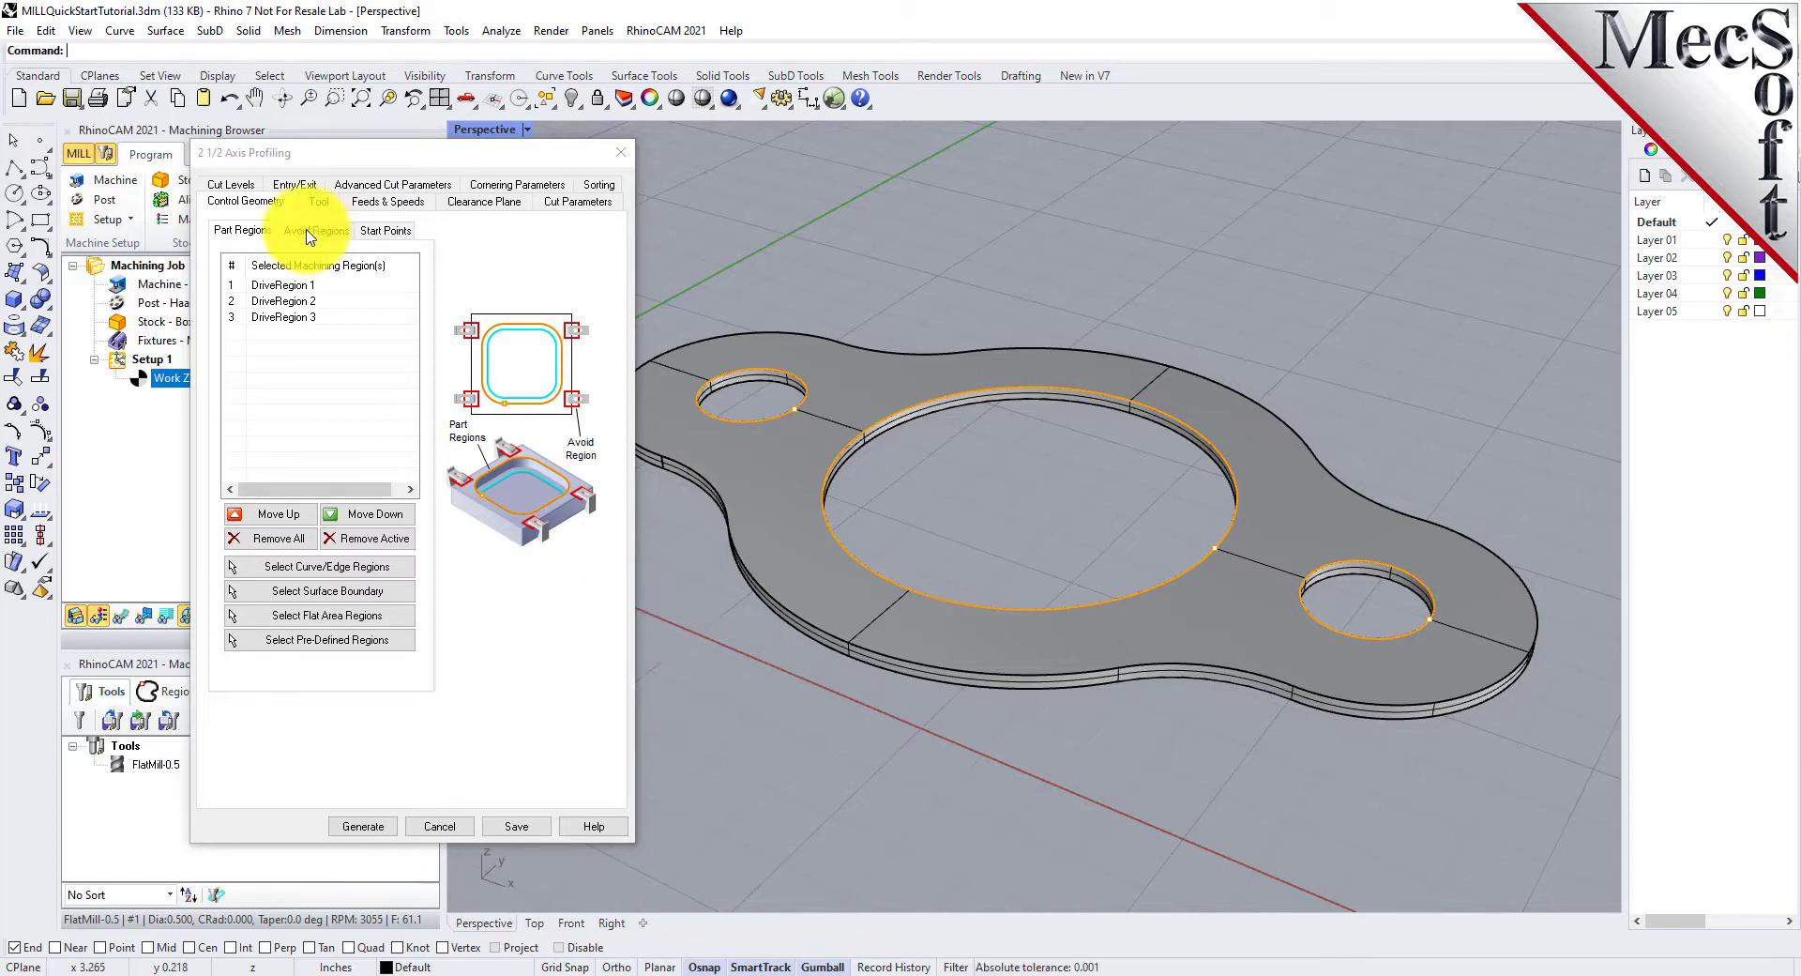
Check which hole edge on the flange each of the three selected drive regions corresponds to
left_click(290, 285)
left_click(305, 301)
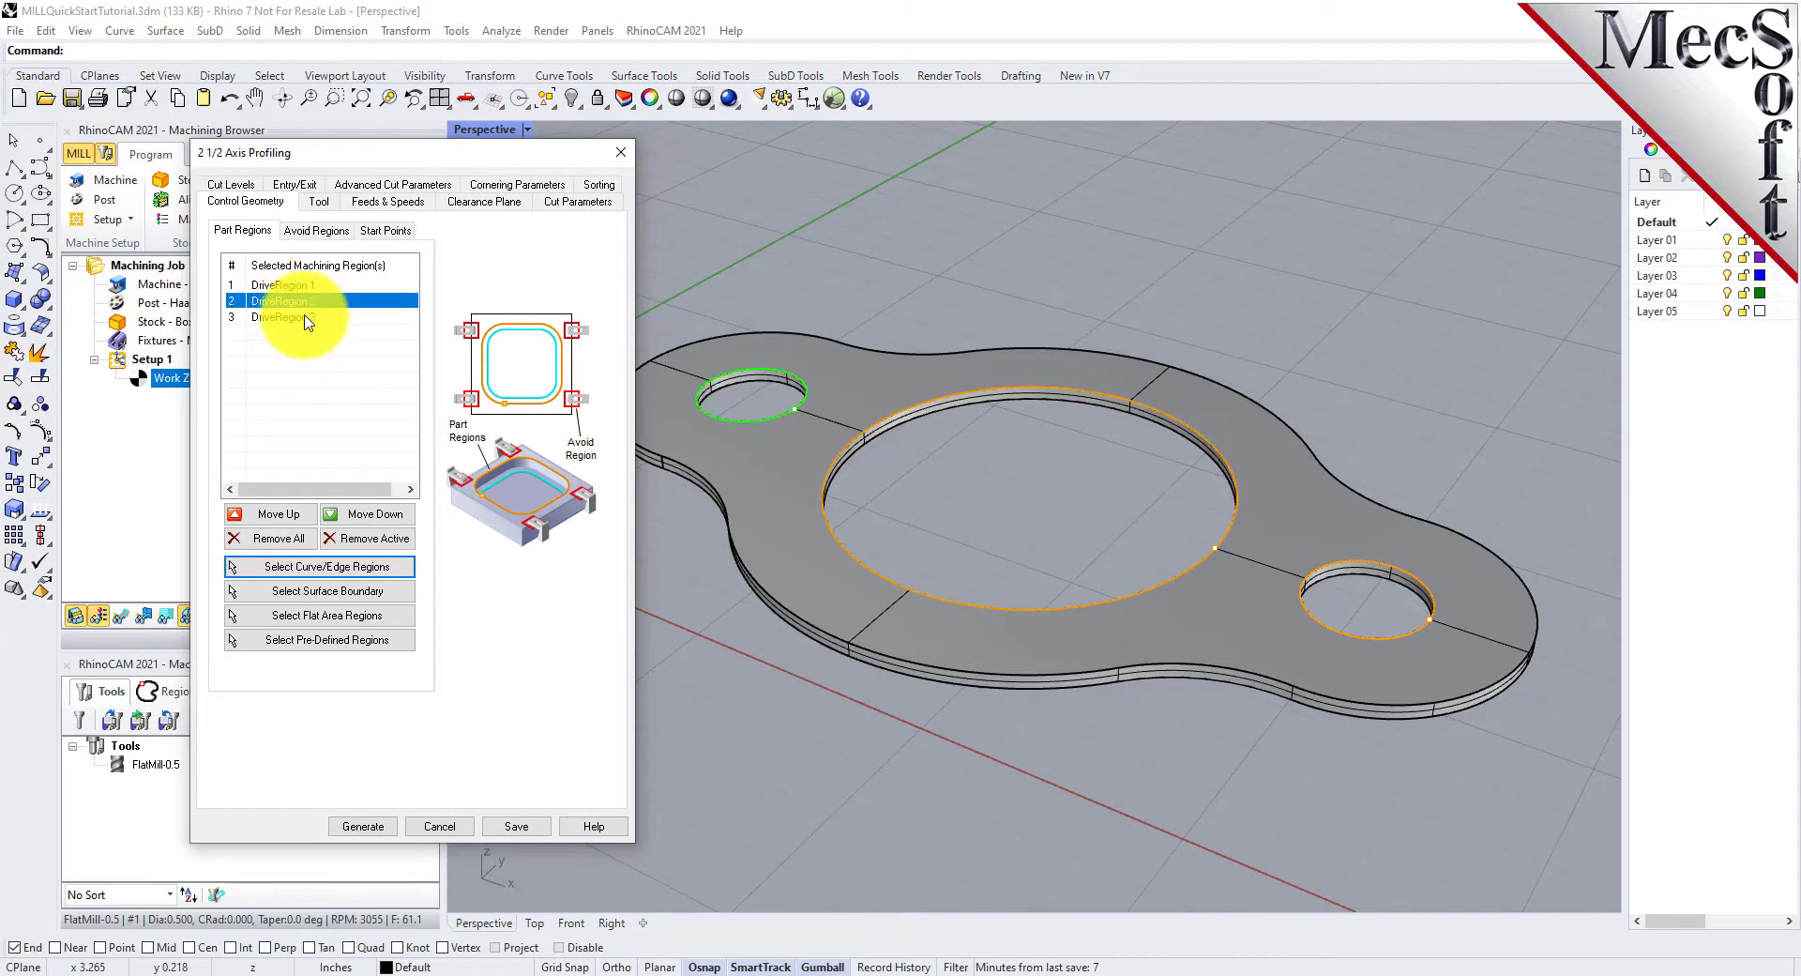
left_click(310, 318)
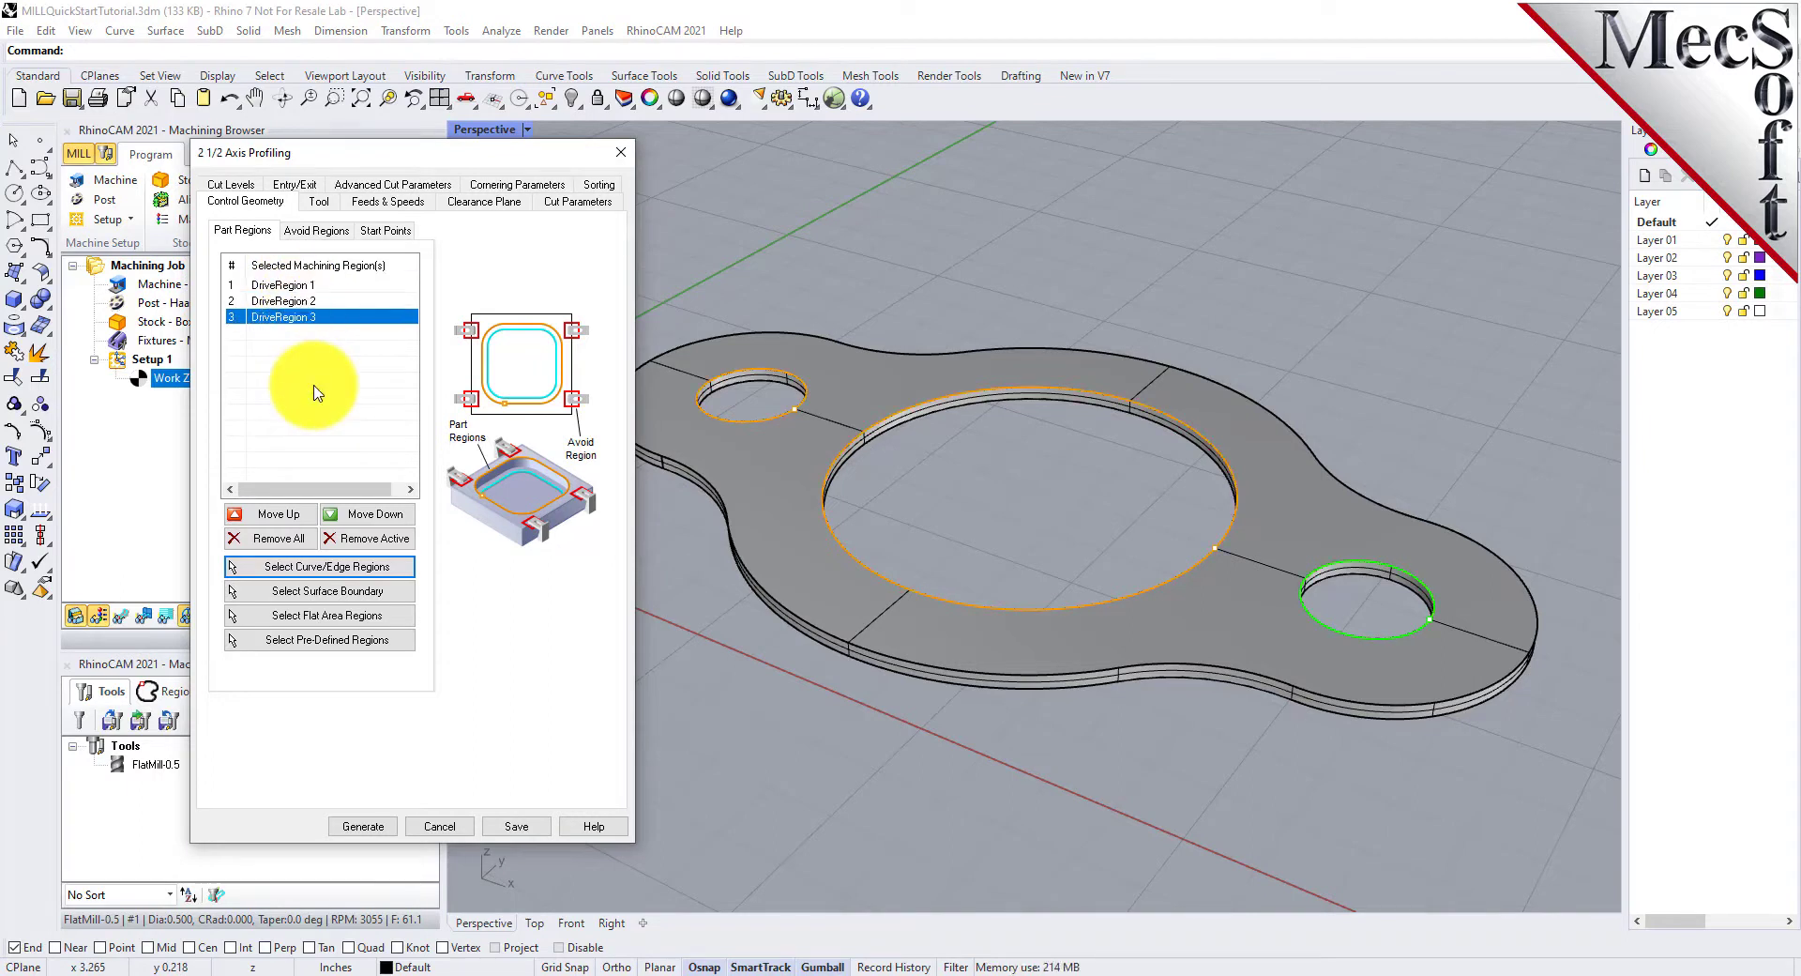
left_click(339, 287)
left_click(341, 302)
left_click(340, 318)
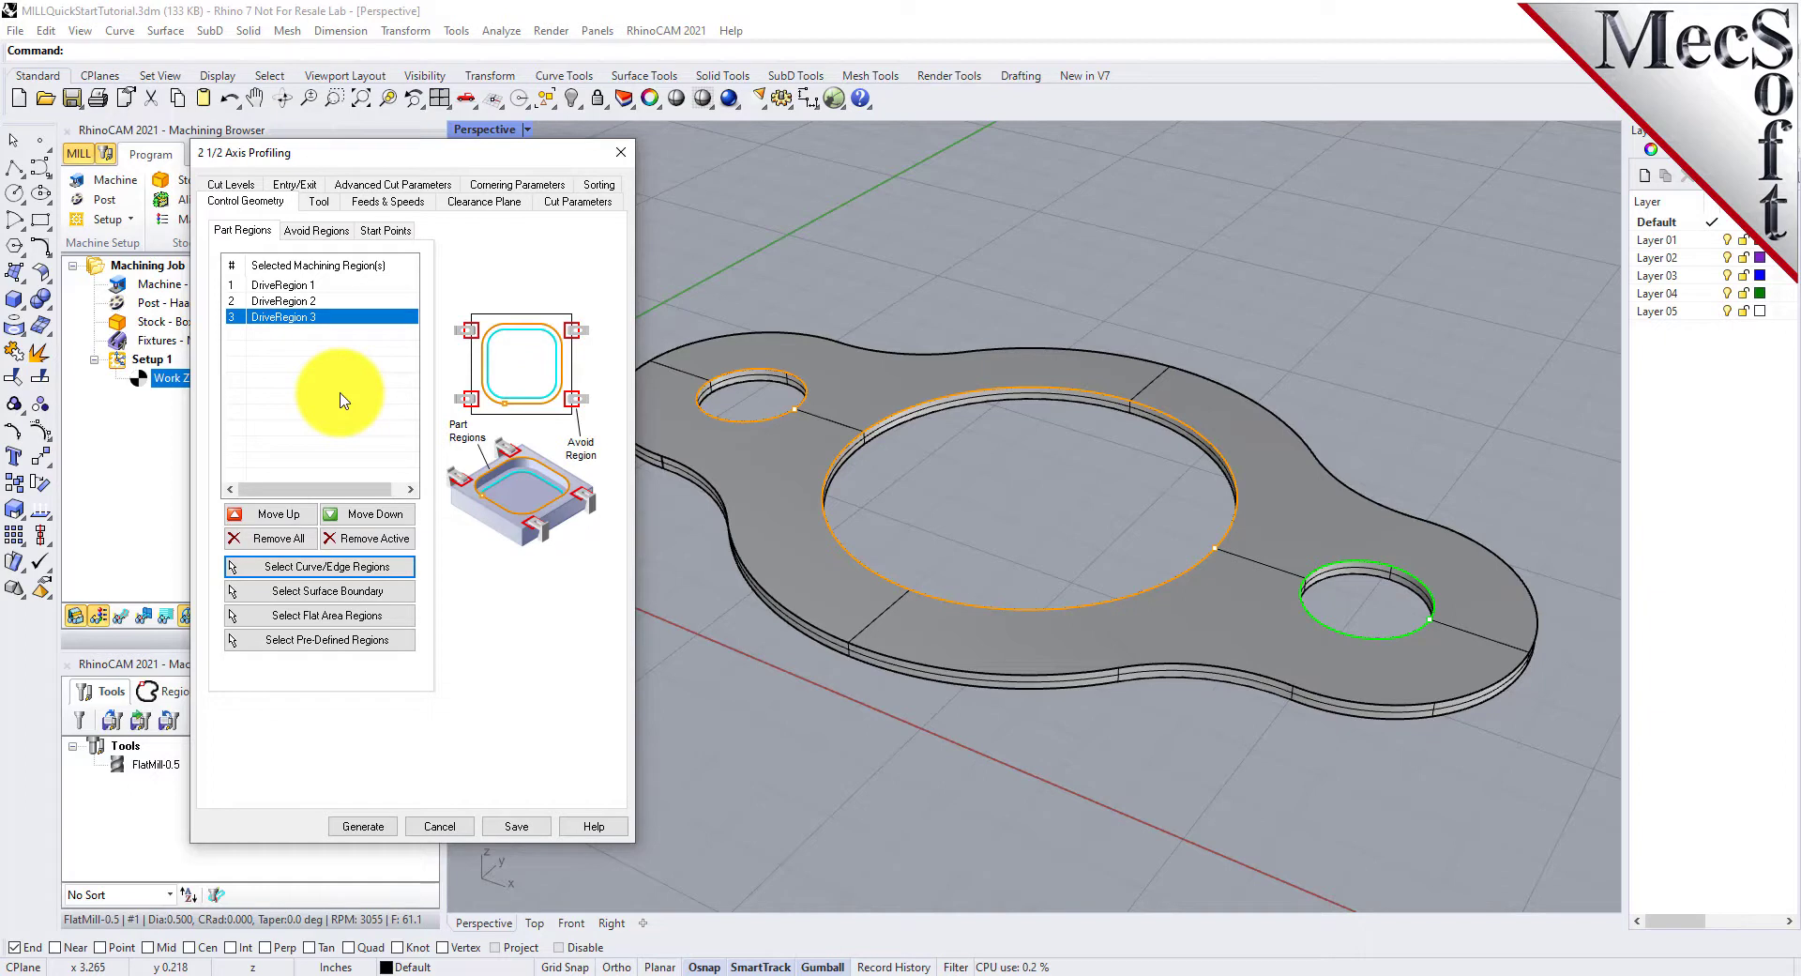
Review the profiling operation's tool, feeds and speeds, and clearance plane settings
left_click(318, 201)
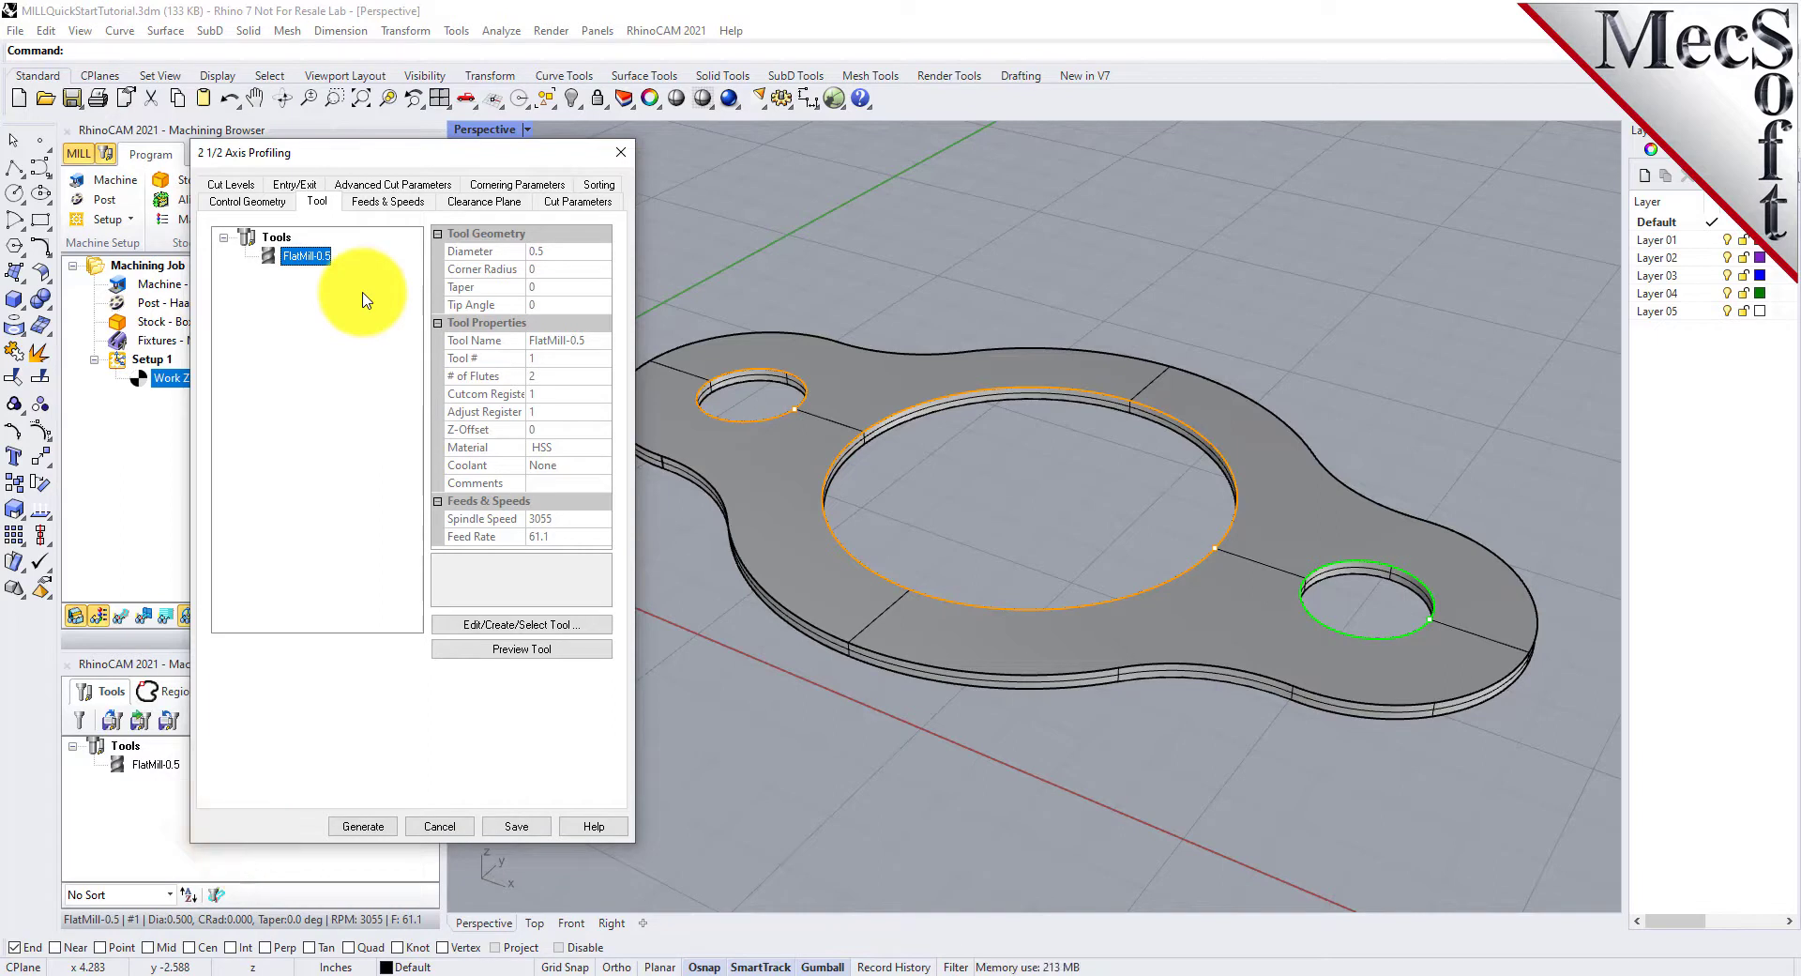
left_click(393, 203)
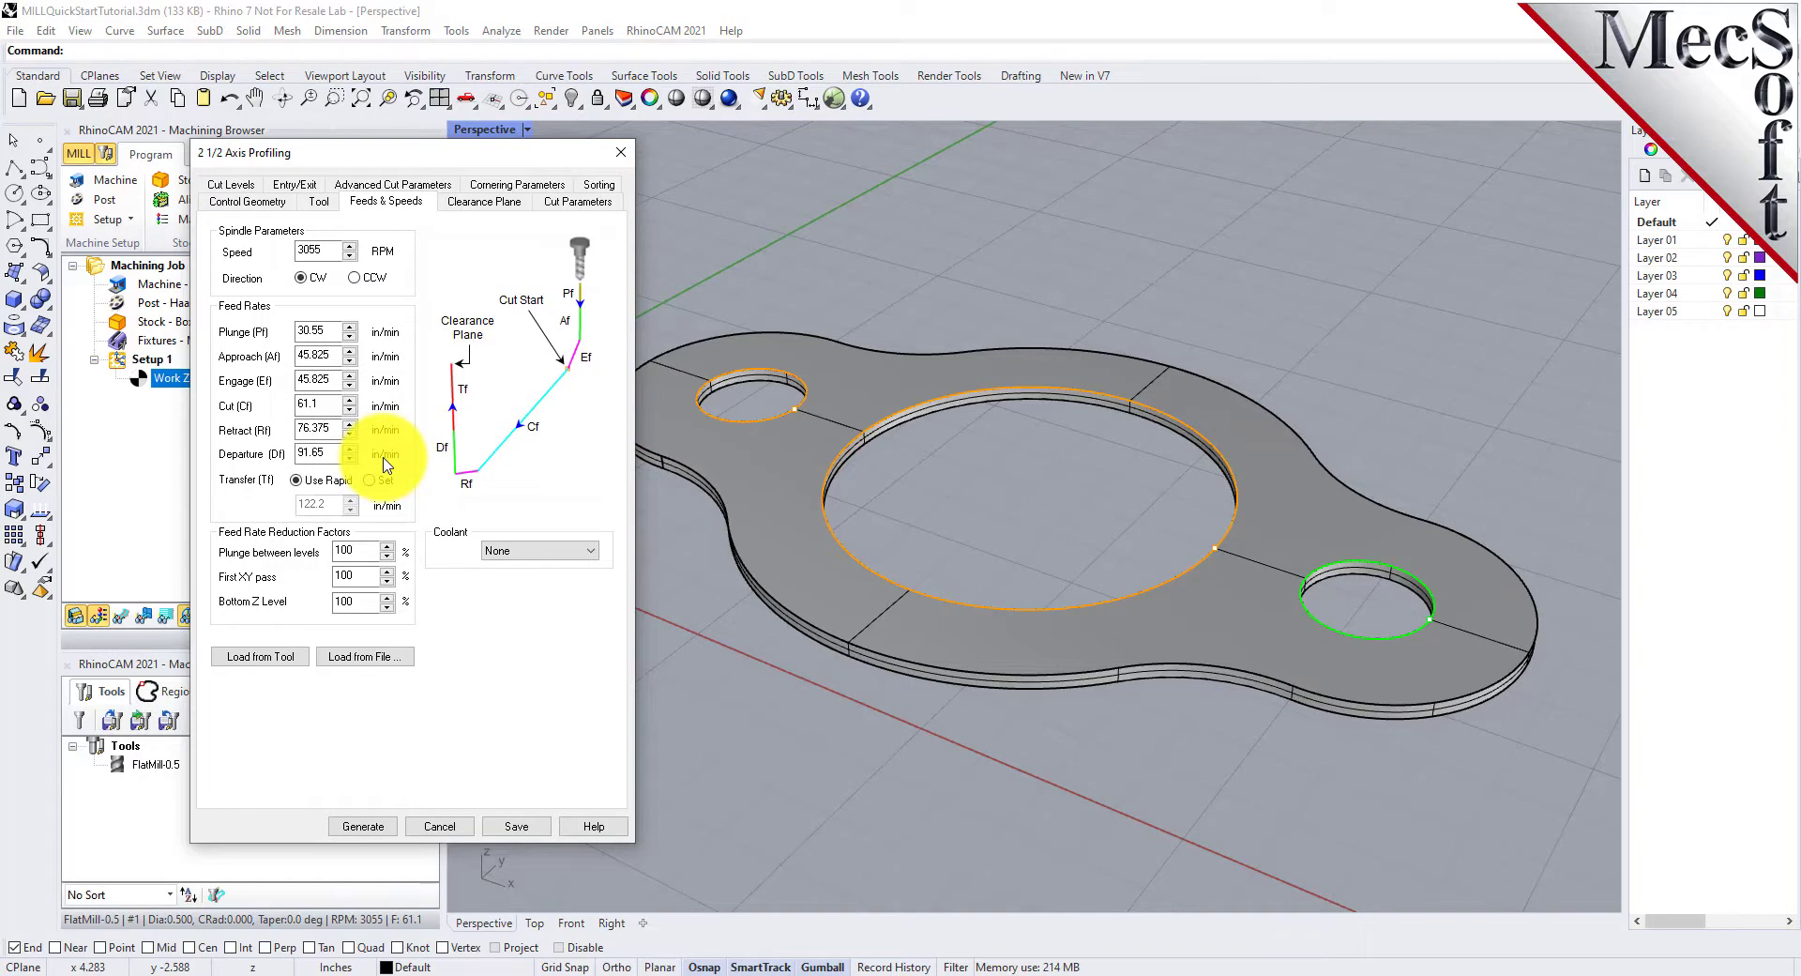
left_click(483, 201)
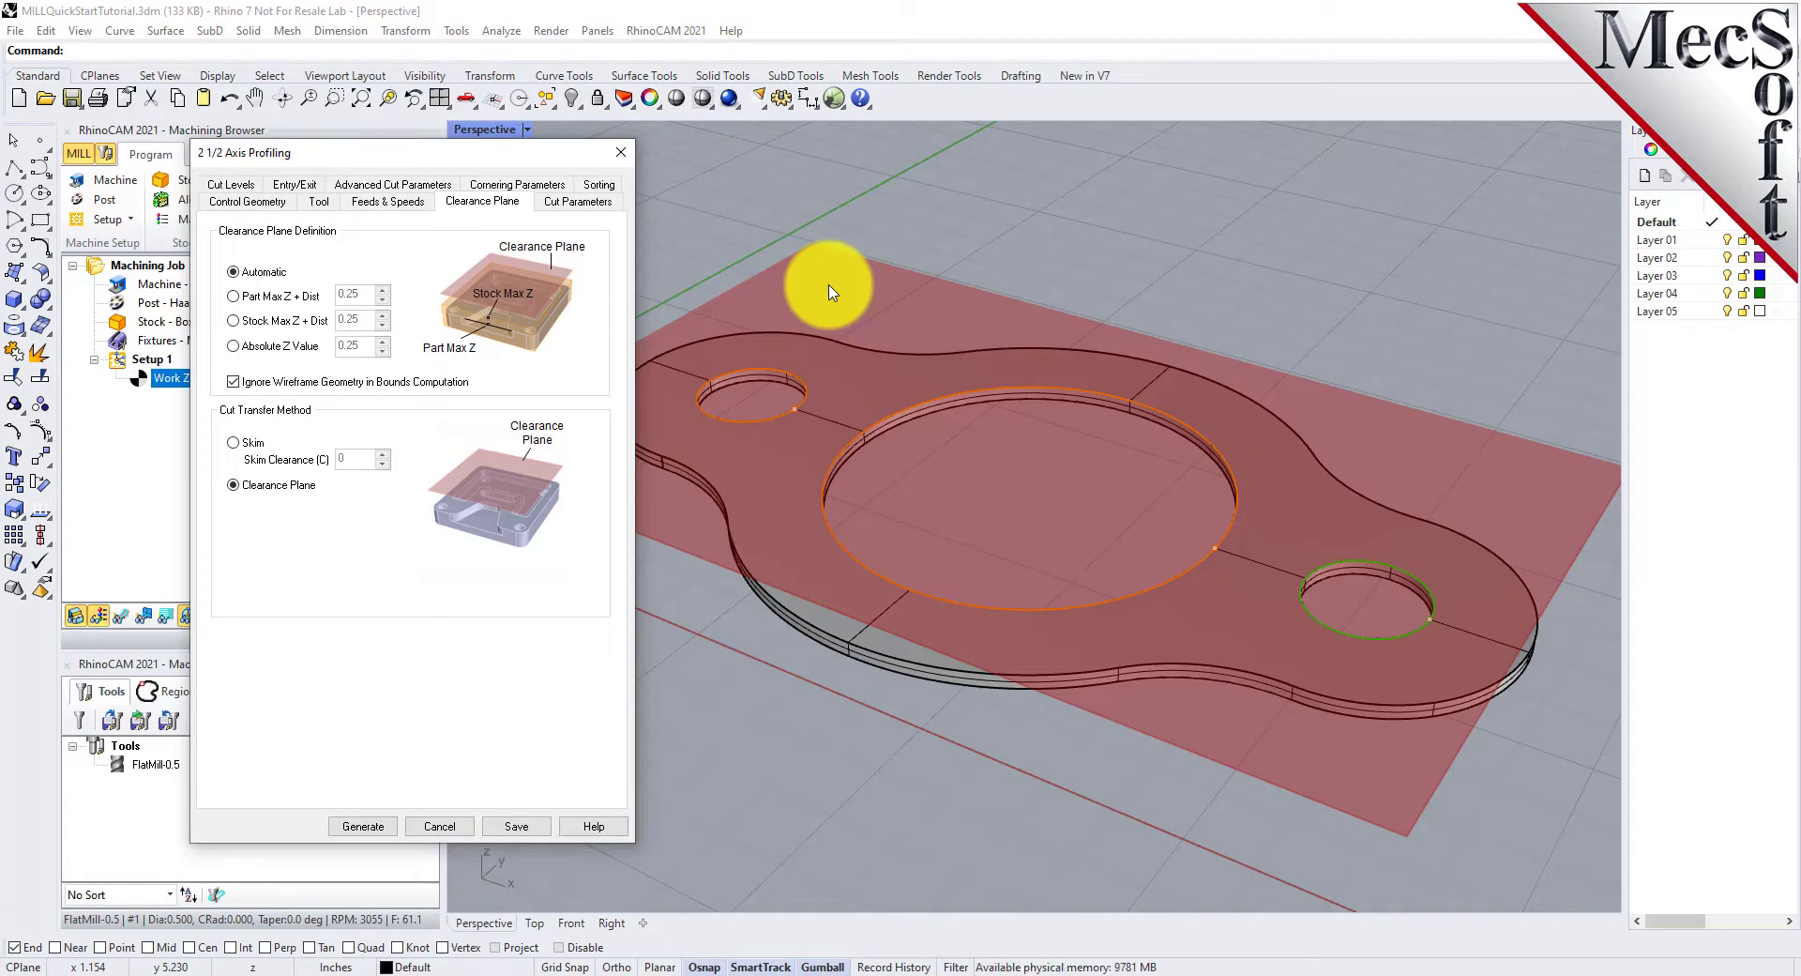
Set the profiling cutting side to use Outside/Inside for closed curves, with Inside as the side to cut
left_click(577, 201)
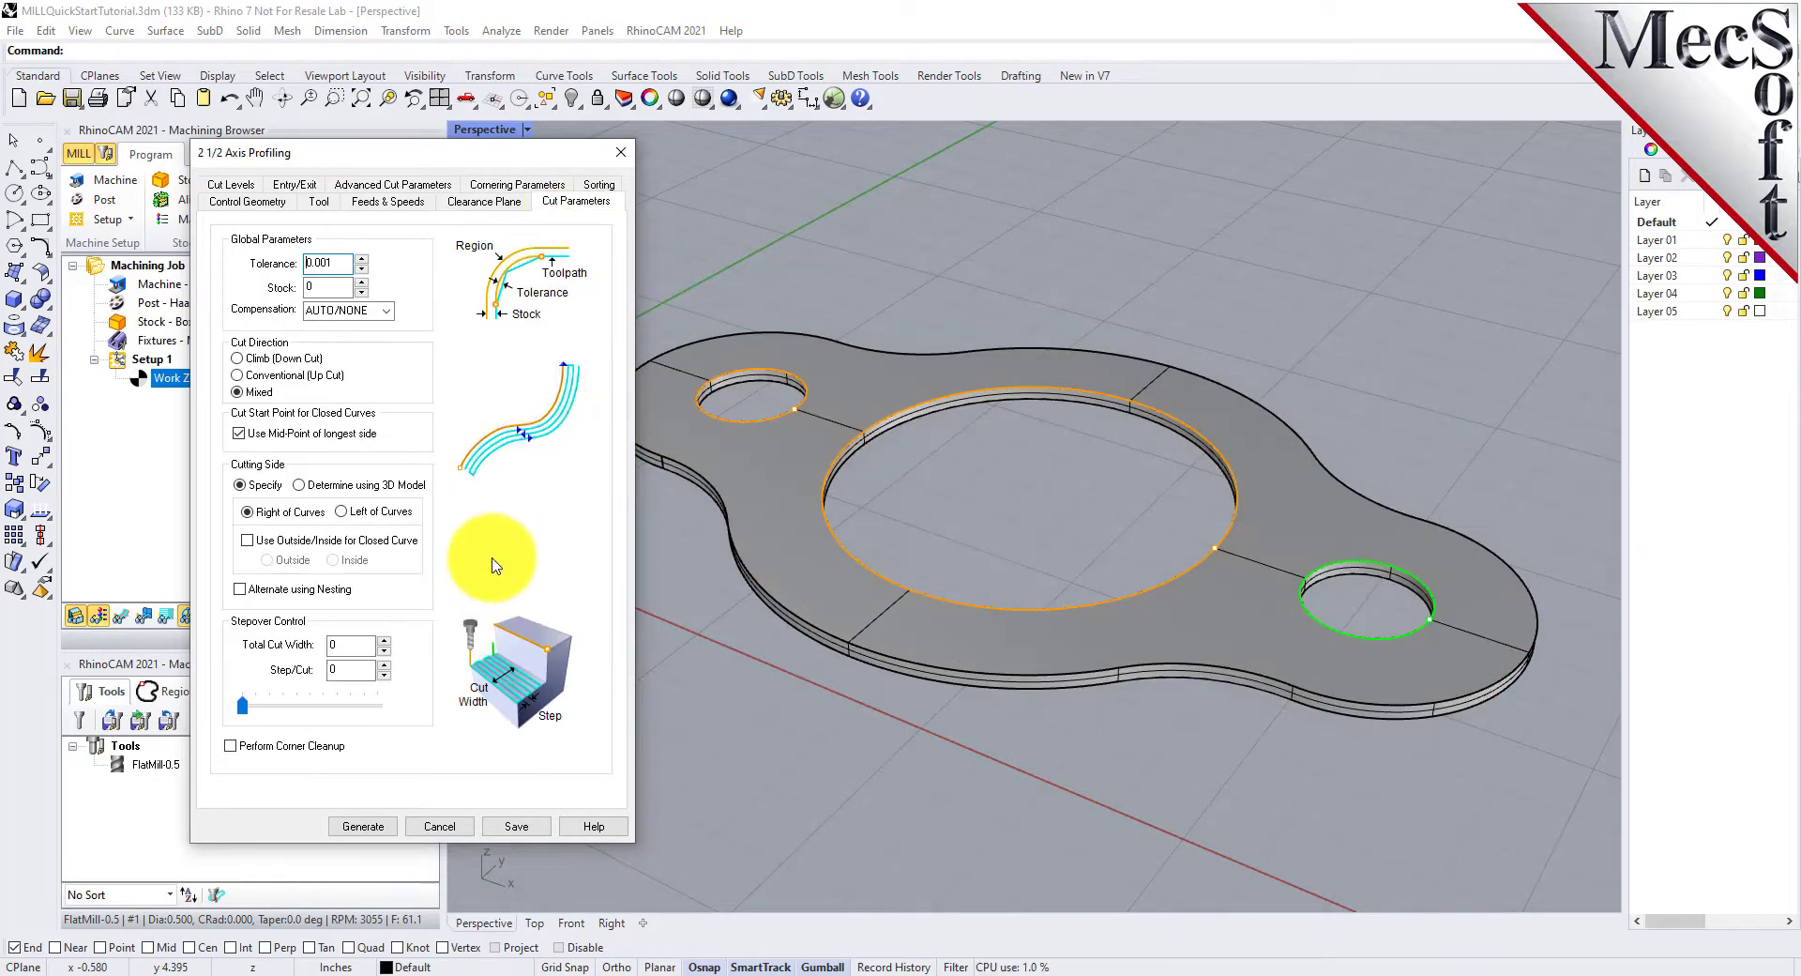
left_click(328, 287)
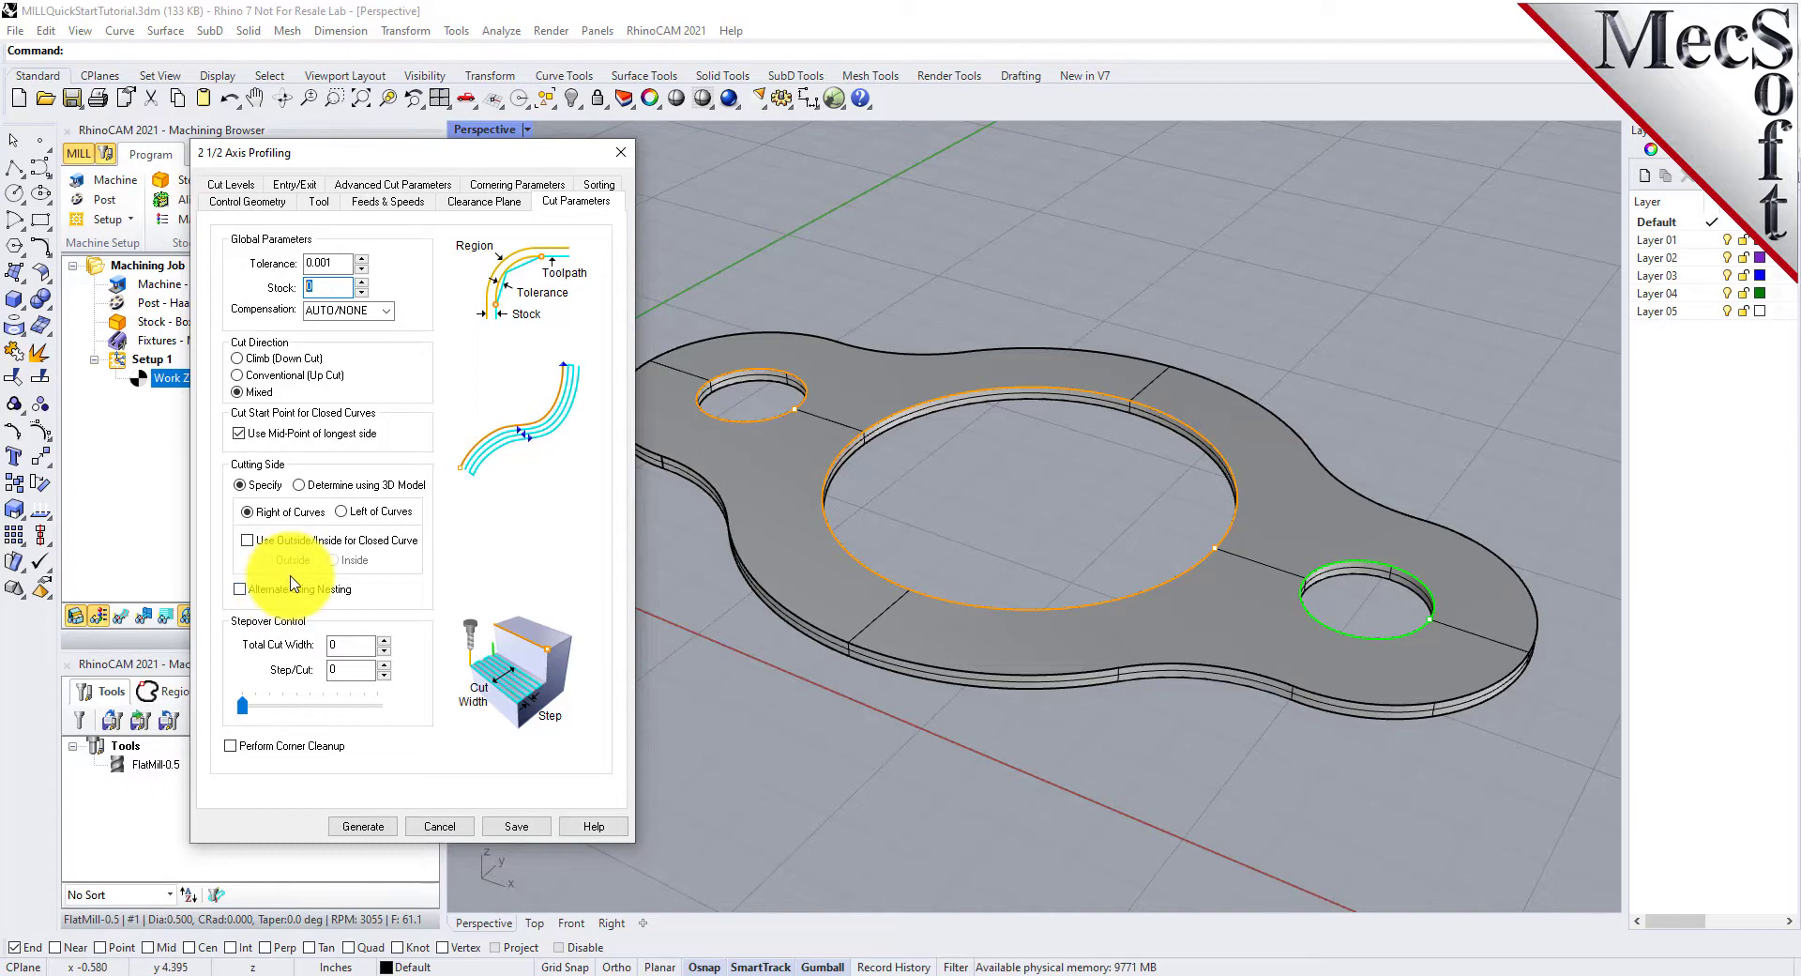
left_click(246, 540)
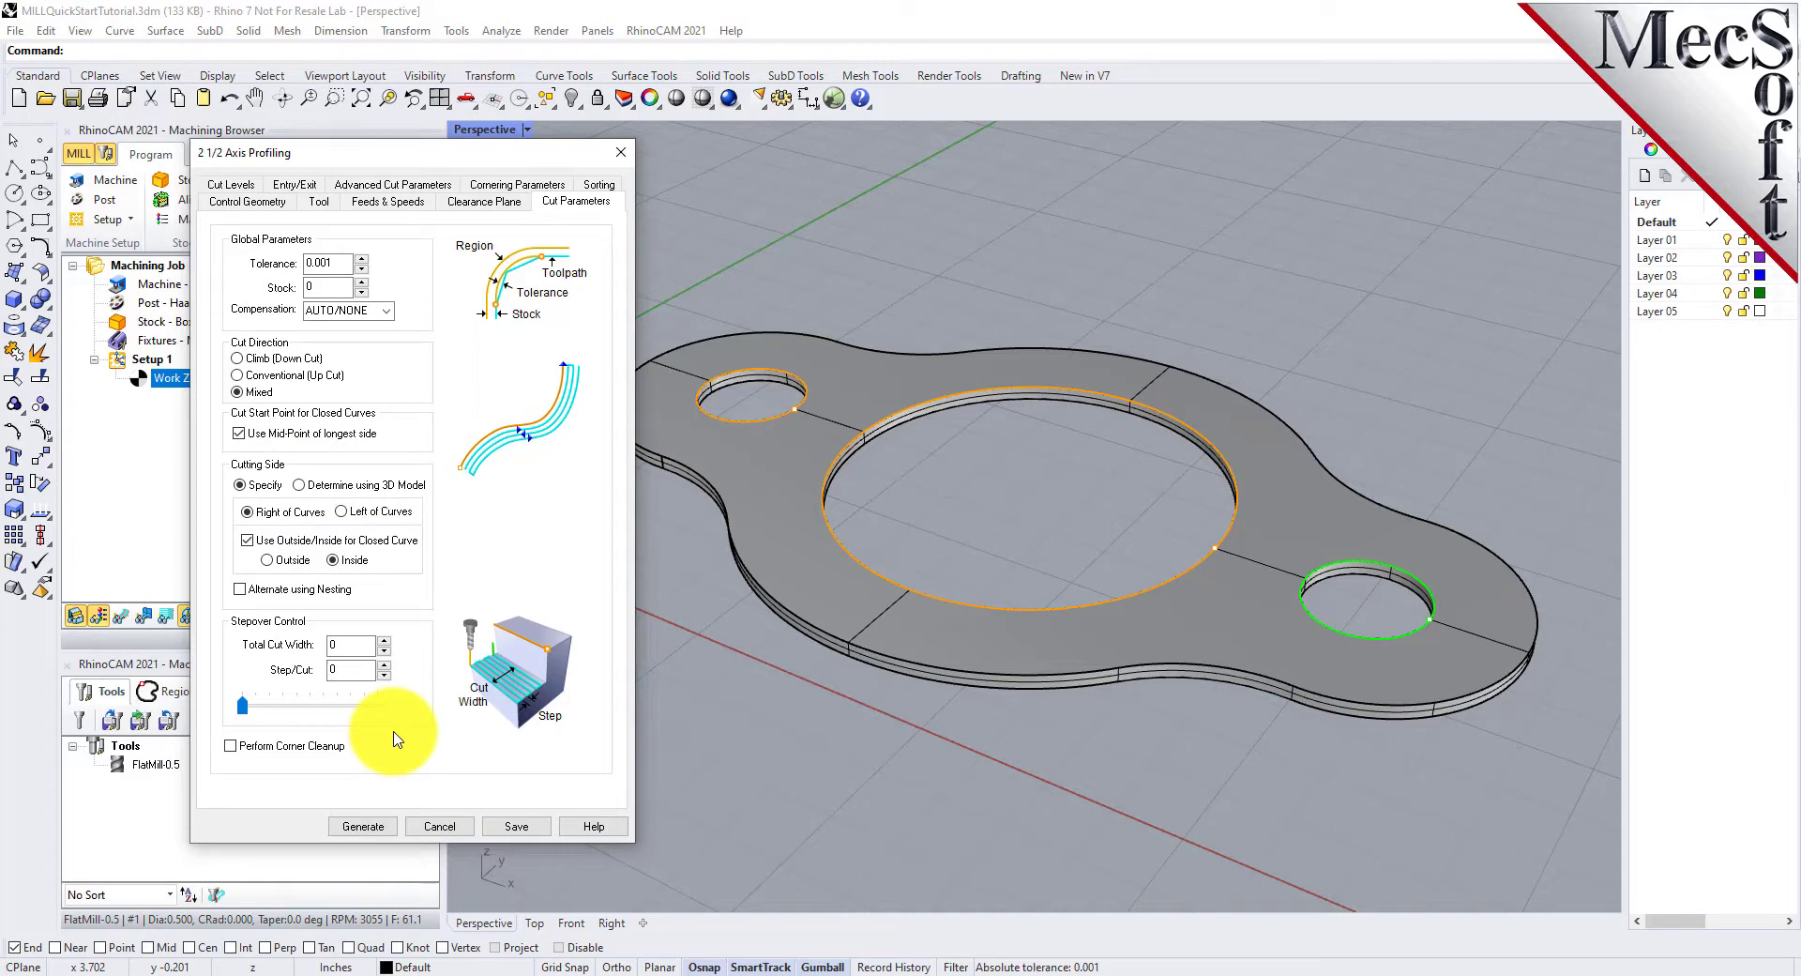
Set the cut levels' total cut depth, rough depth and rough depth per cut to 0.125 each
left_click(231, 184)
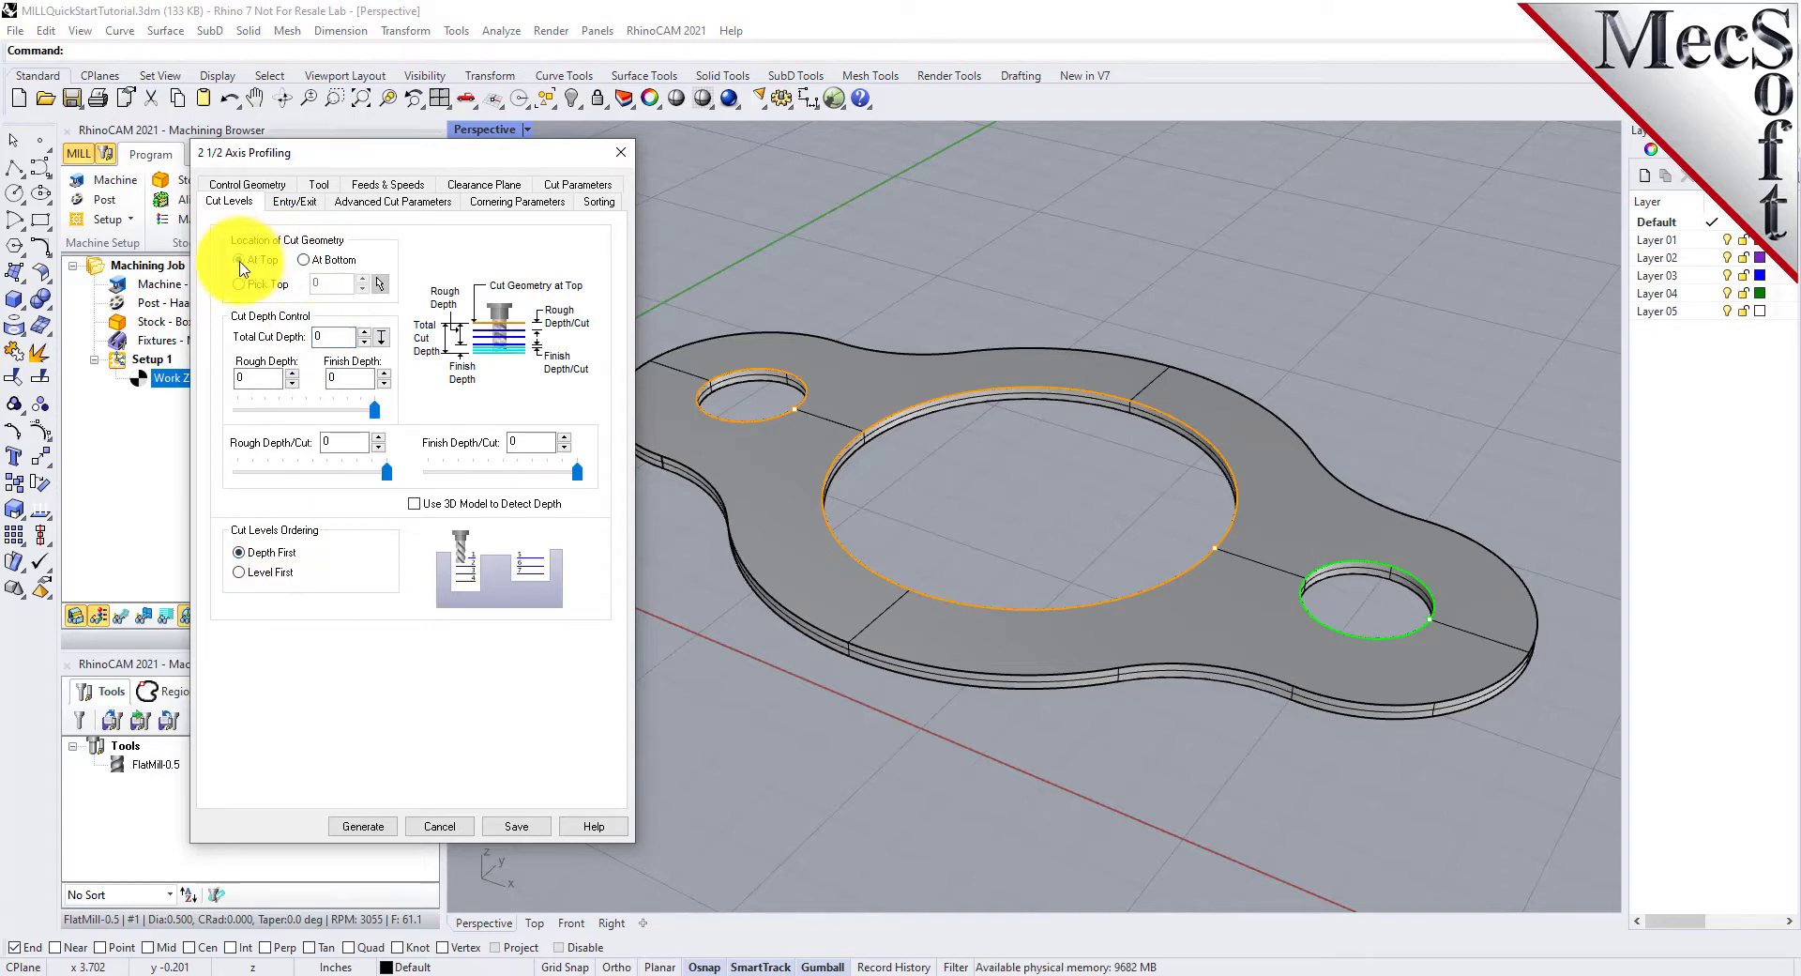
left_click(336, 337)
type(".125")
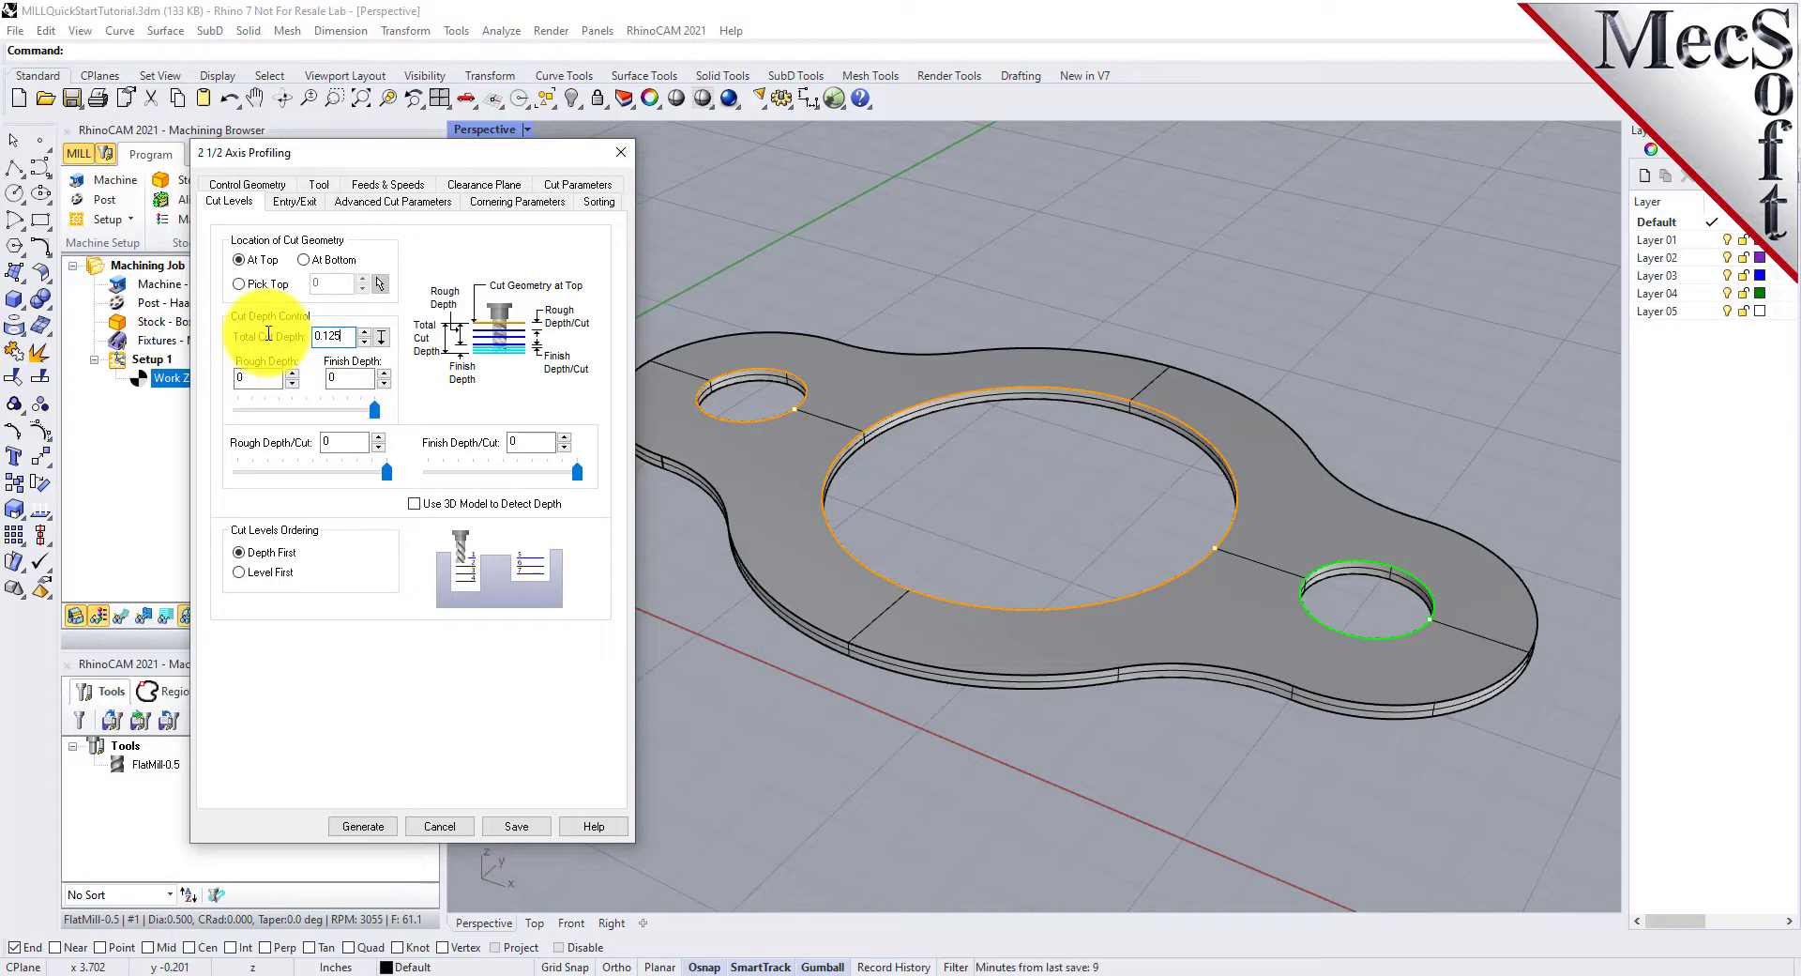
left_click(270, 373)
type(".125")
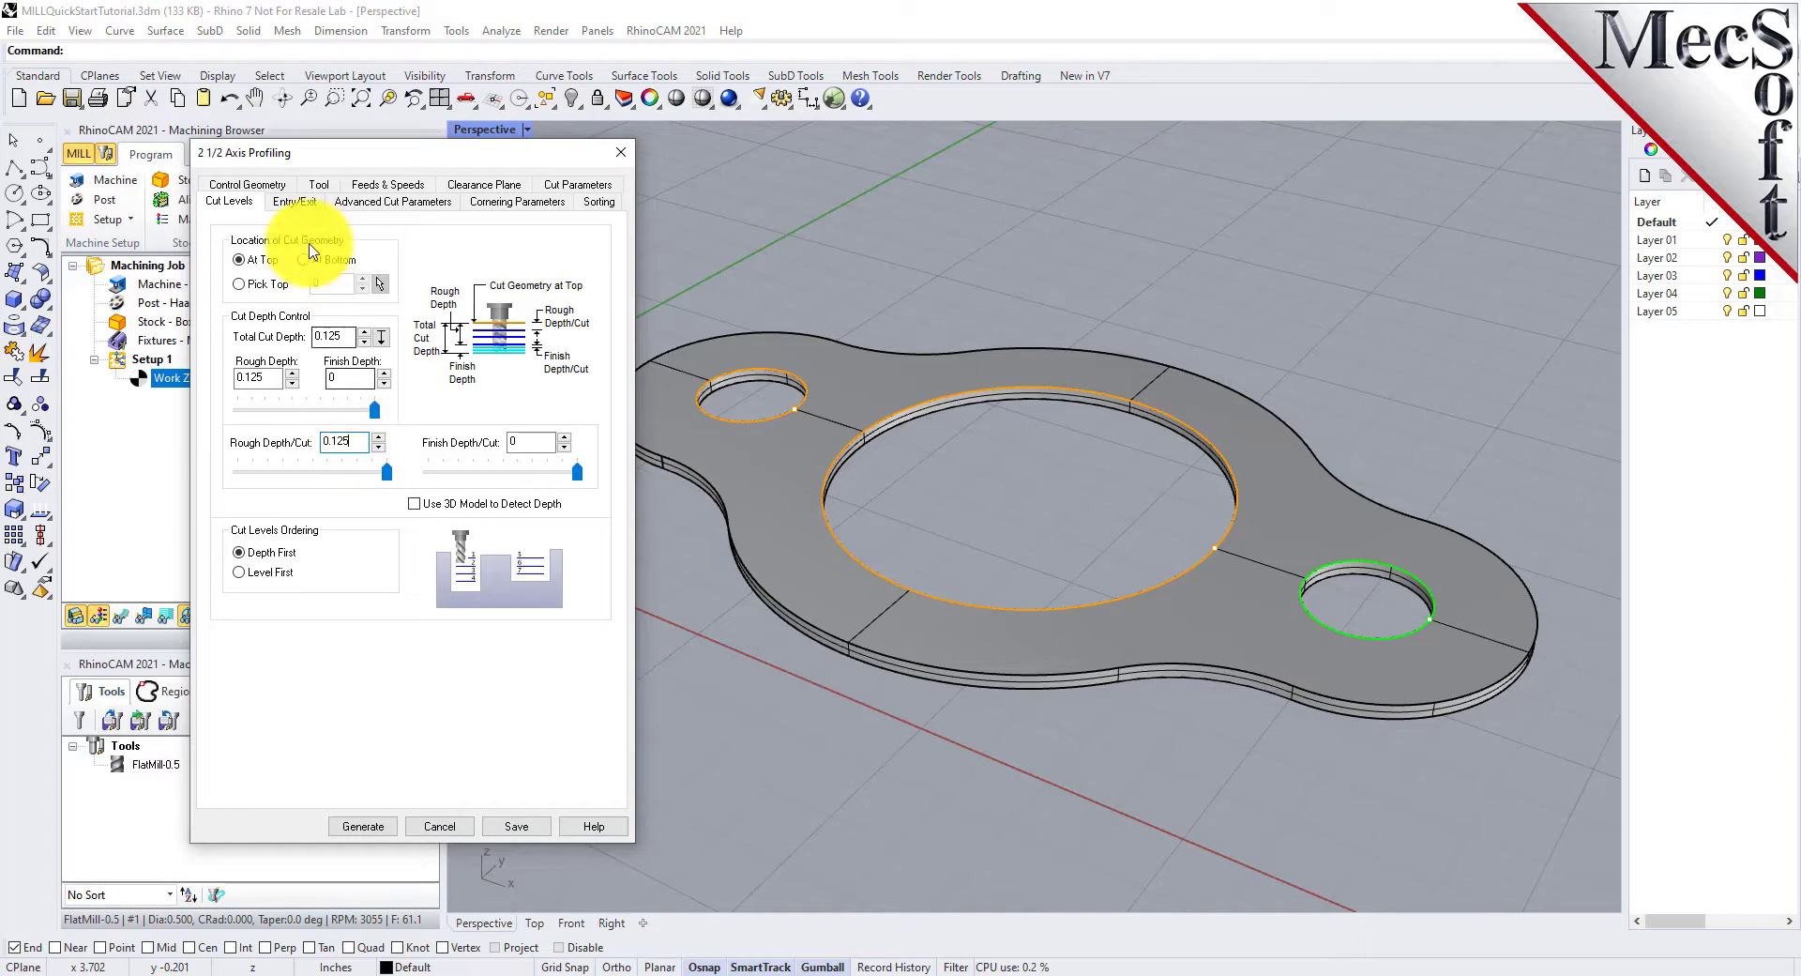
Set both the entry motions and the exit motions of the profiling operation to None
left_click(294, 201)
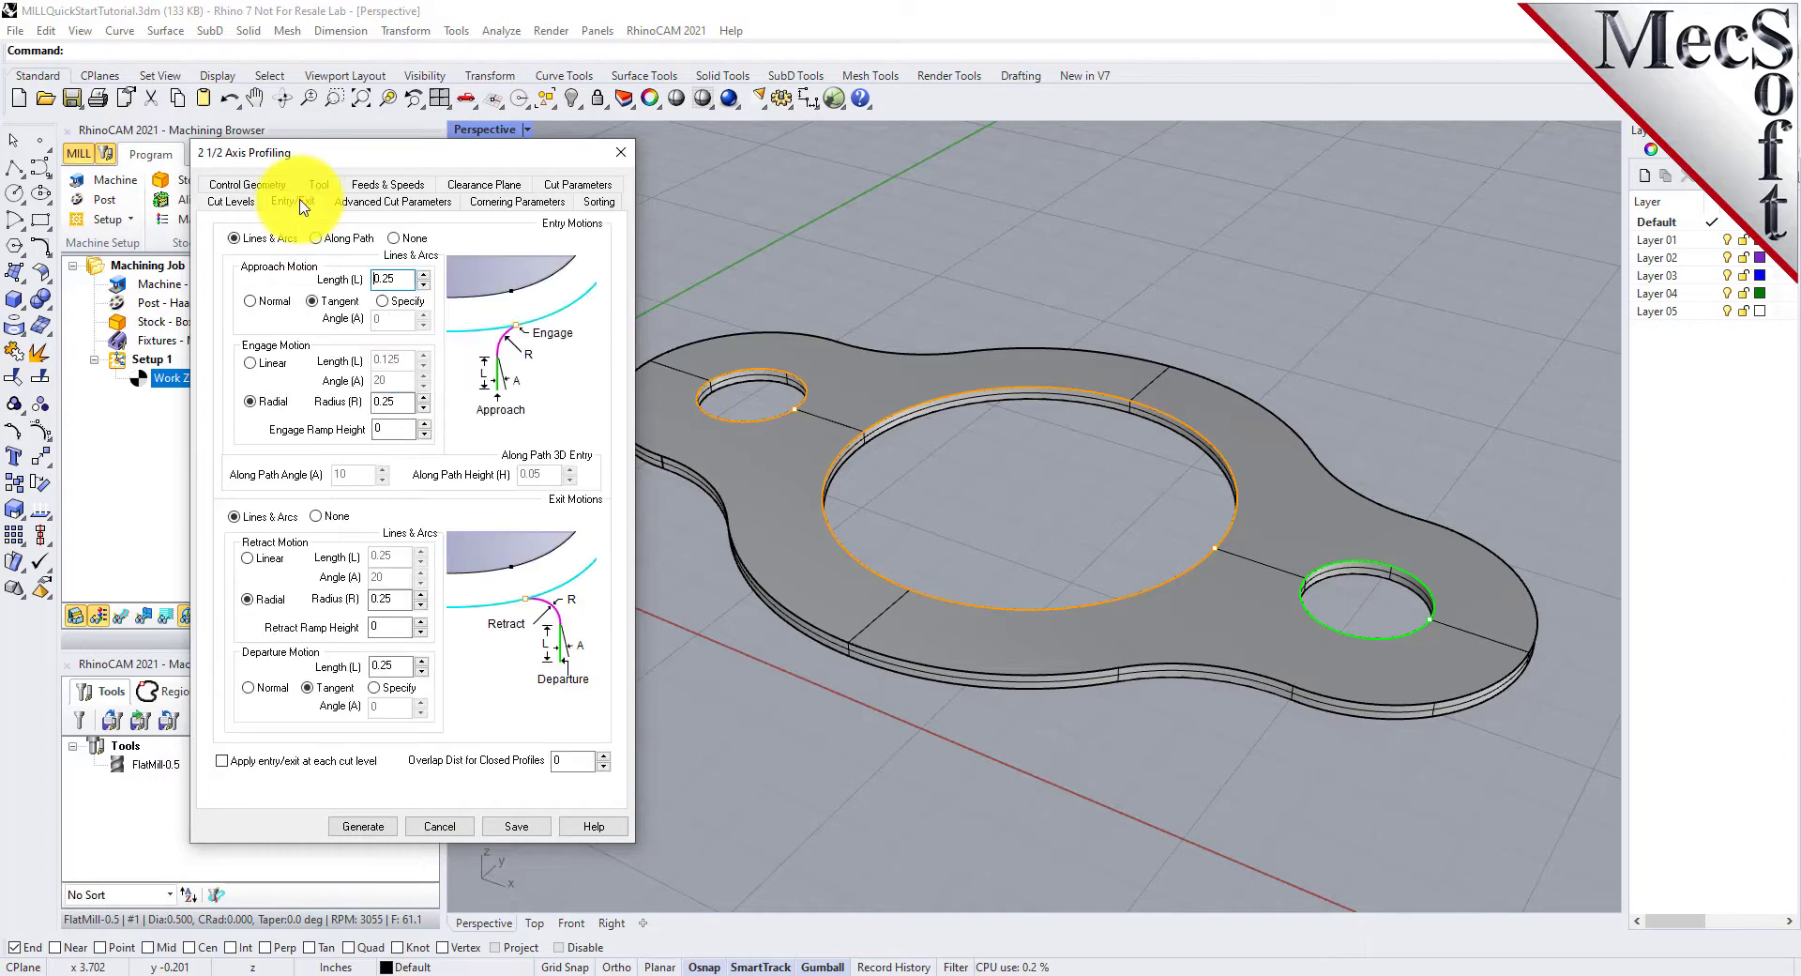
left_click(275, 412)
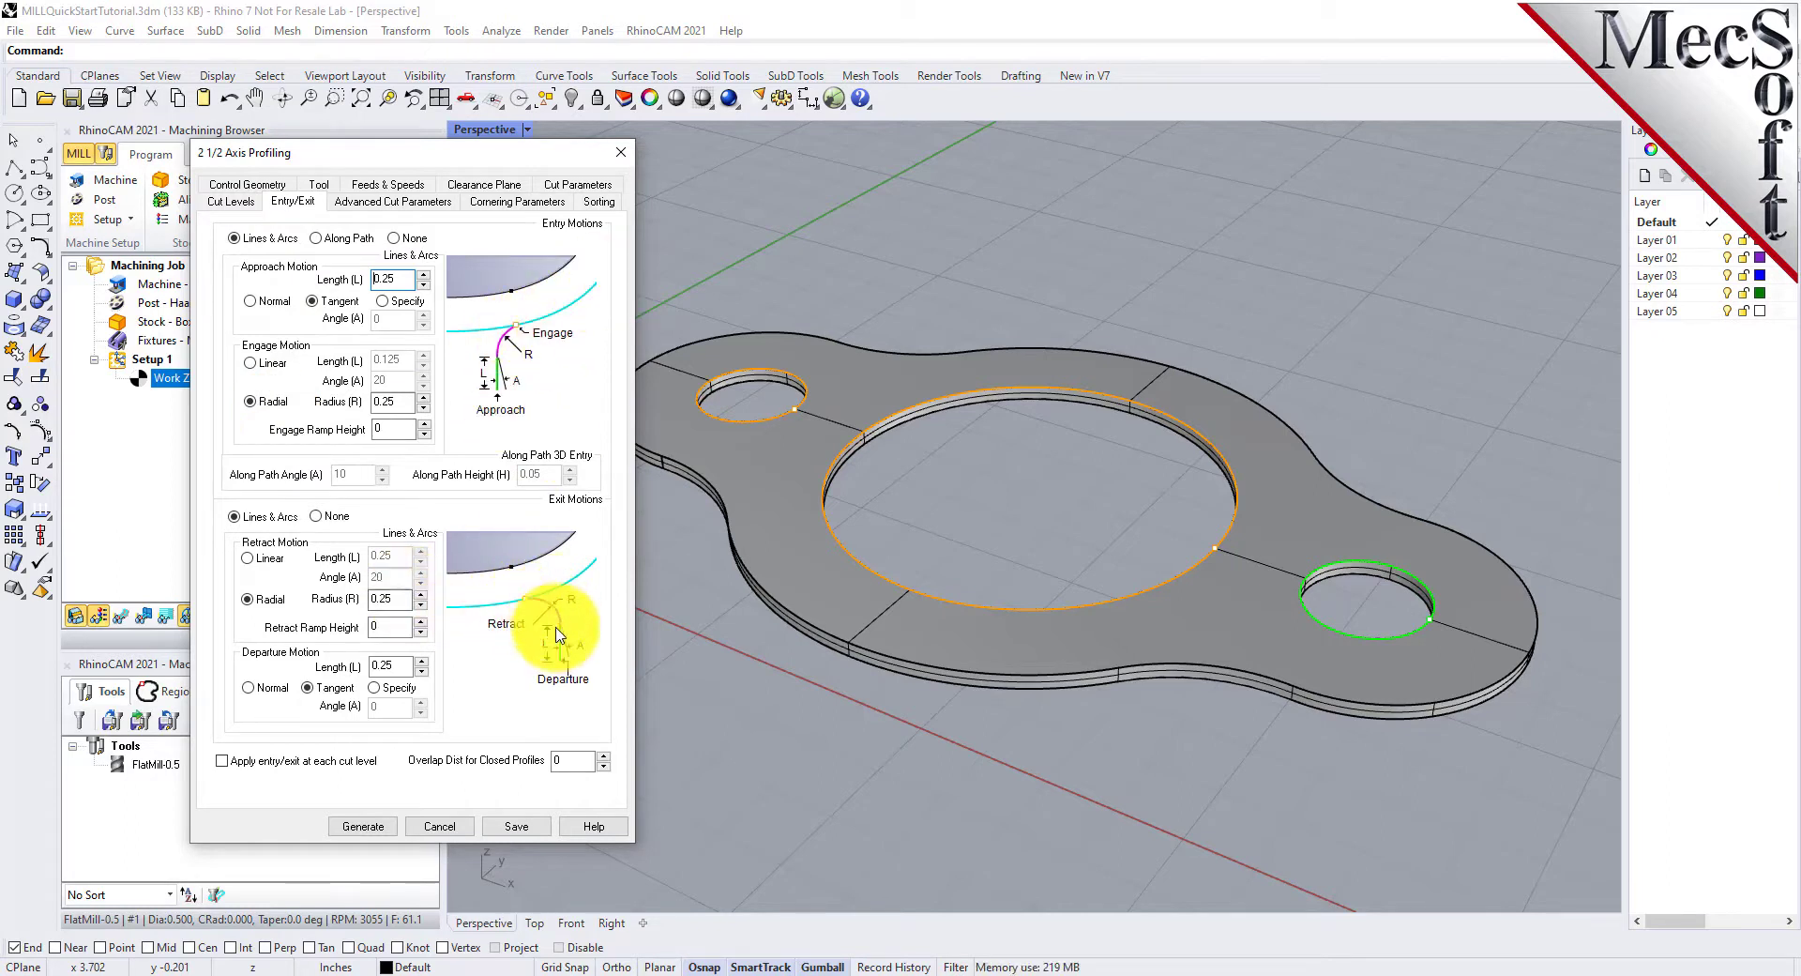
left_click(394, 238)
left_click(317, 519)
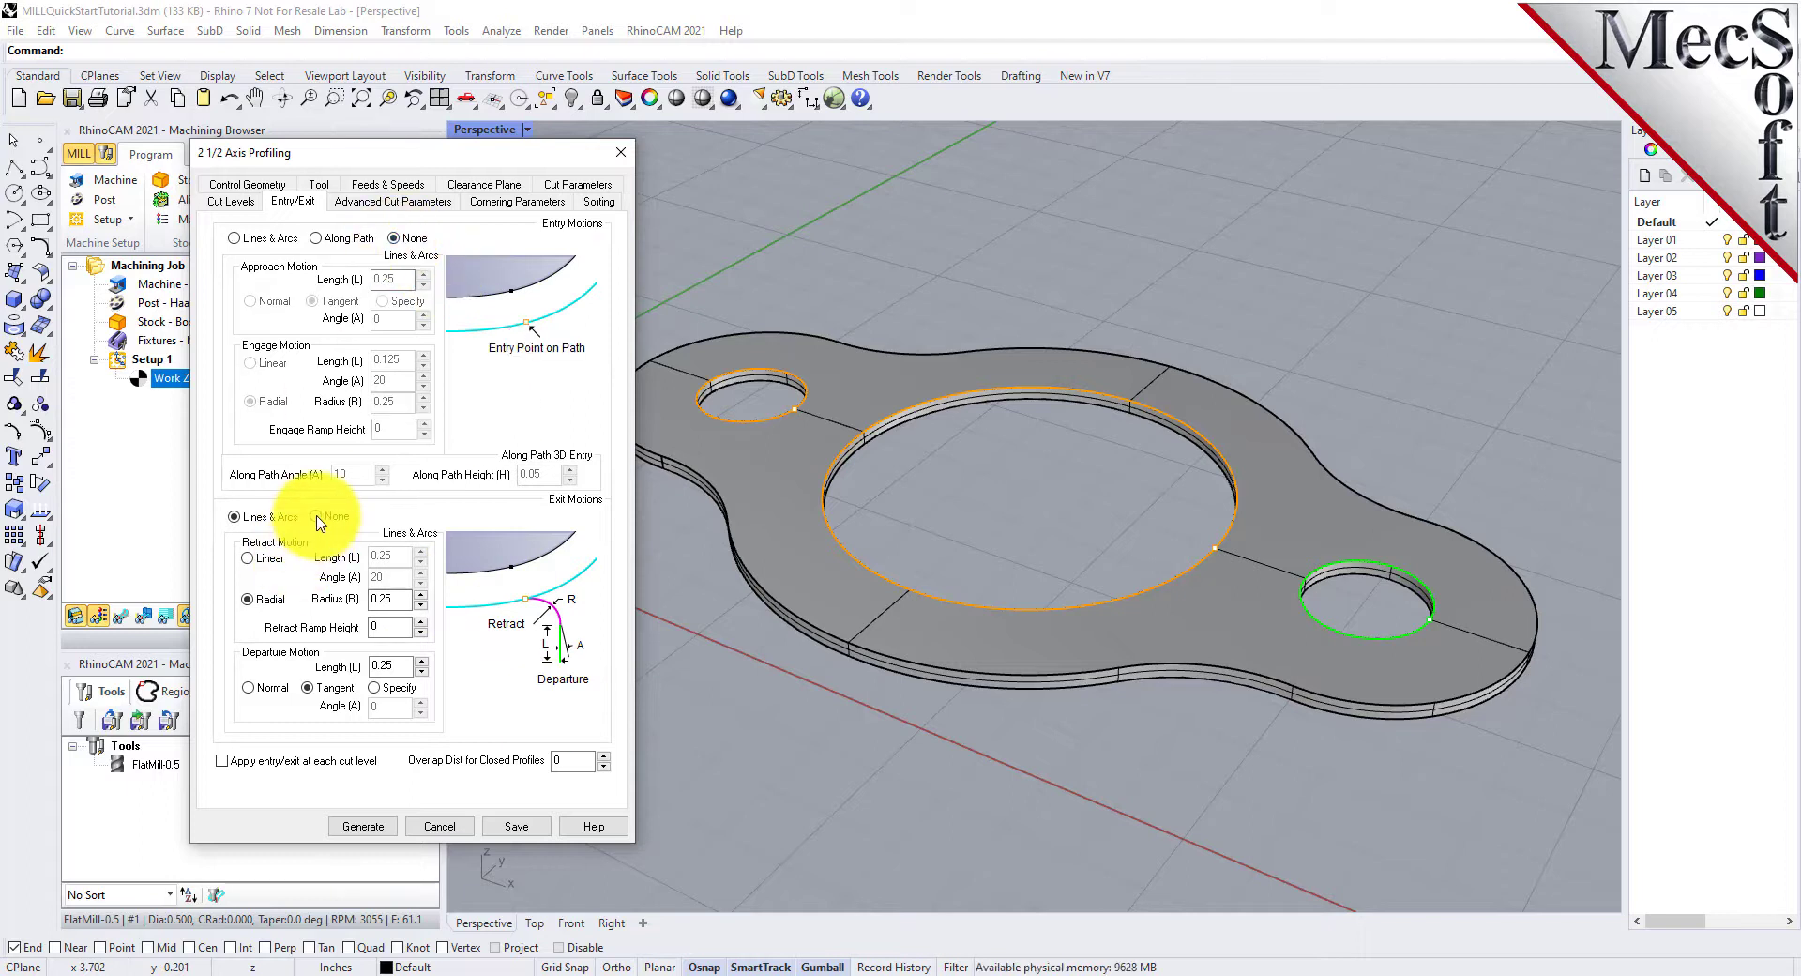
Generate the 2 1/2 Axis Profiling toolpath for the three holes and show it on the flange
left_click(375, 832)
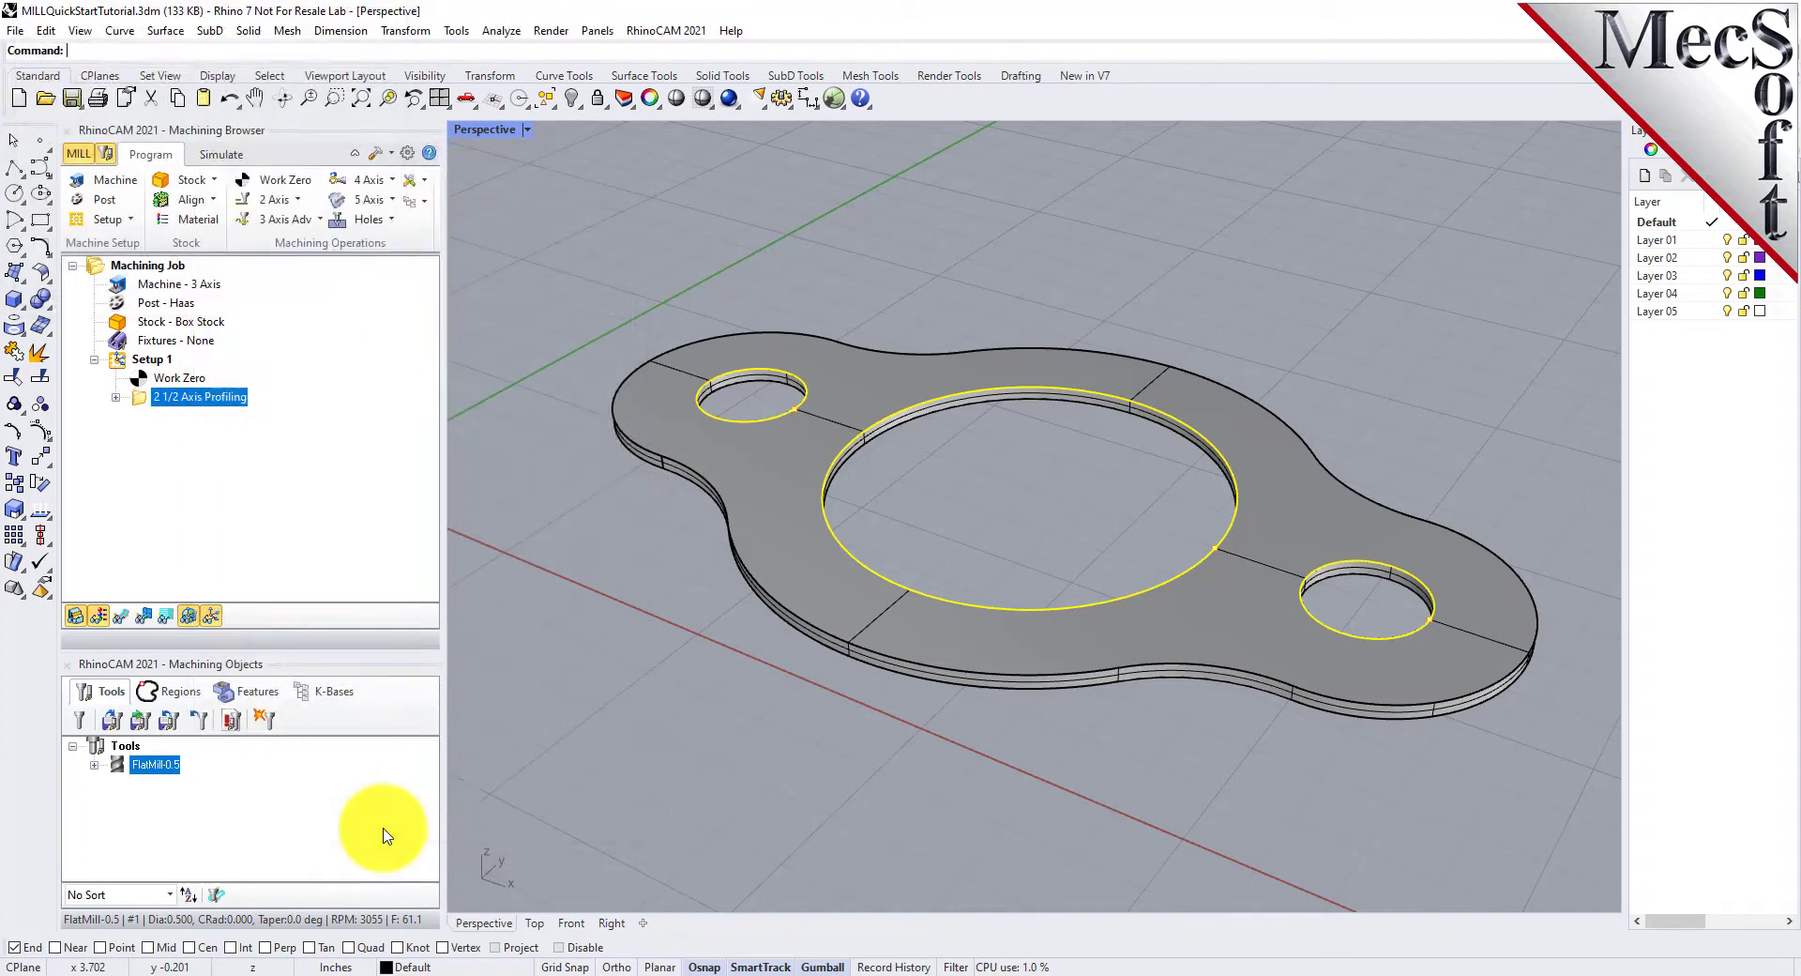
left_click(120, 615)
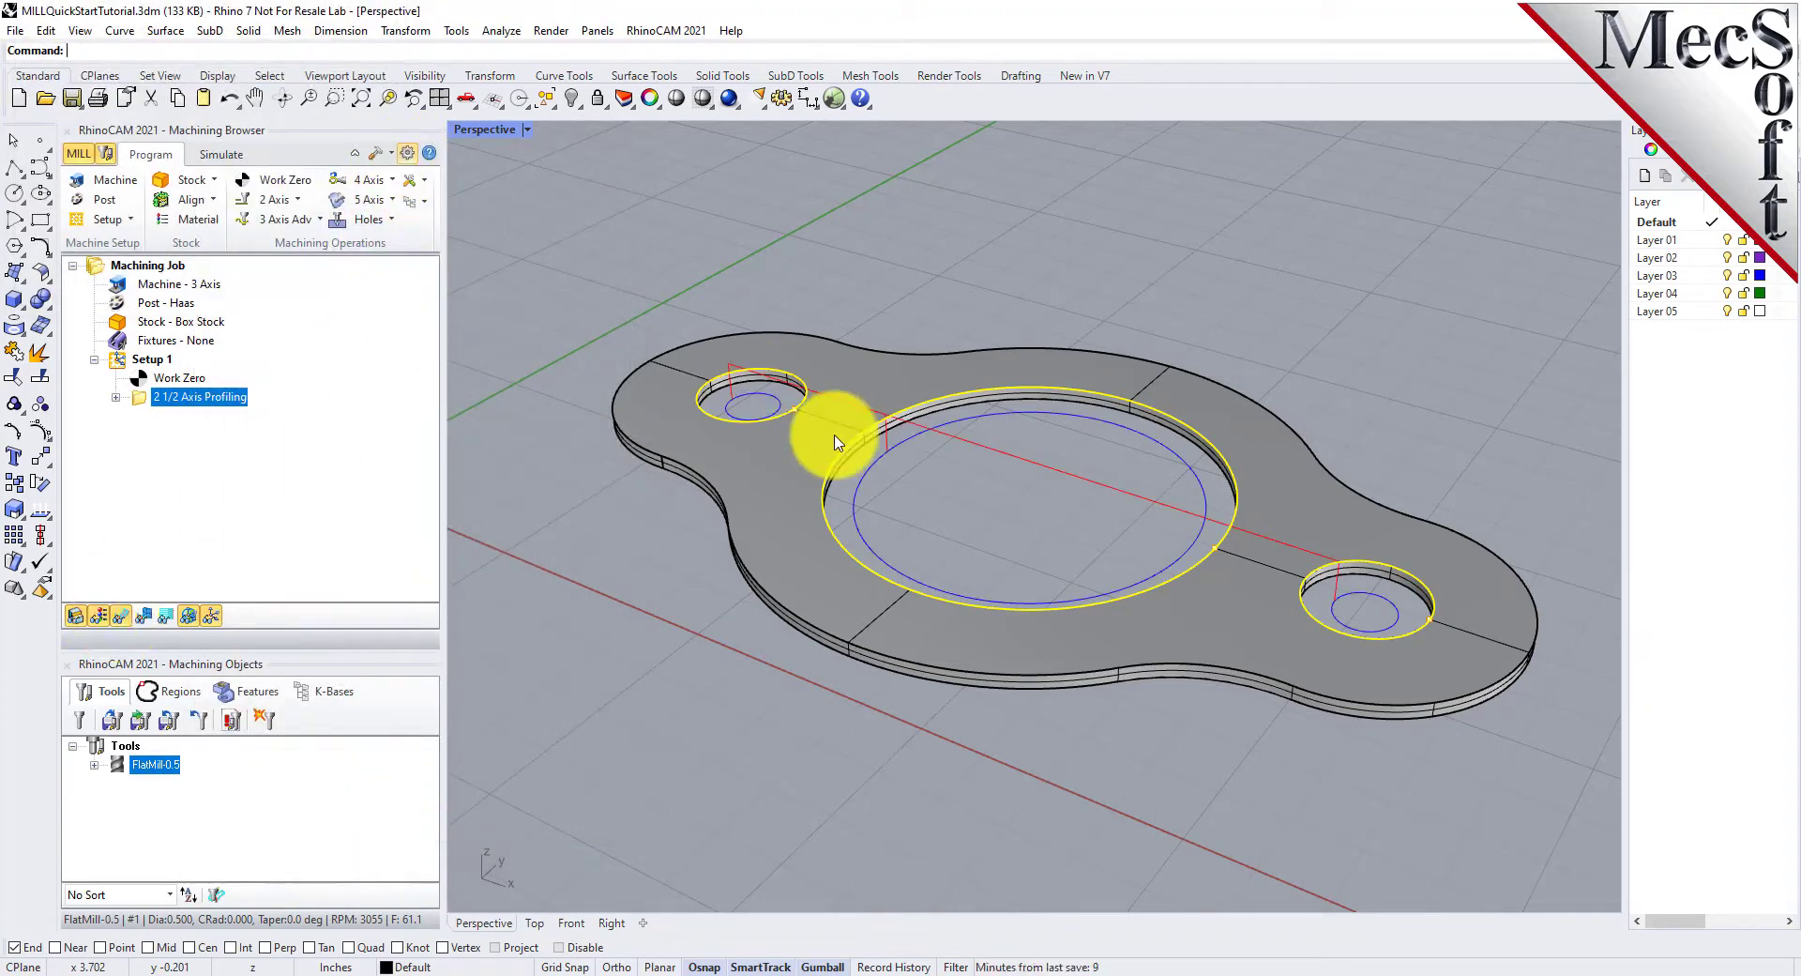
Set the toolpath display thickness to 2 in the toolpath preferences and inspect the hole toolpaths
left_click(735, 413)
double_click(1037, 547)
type("2")
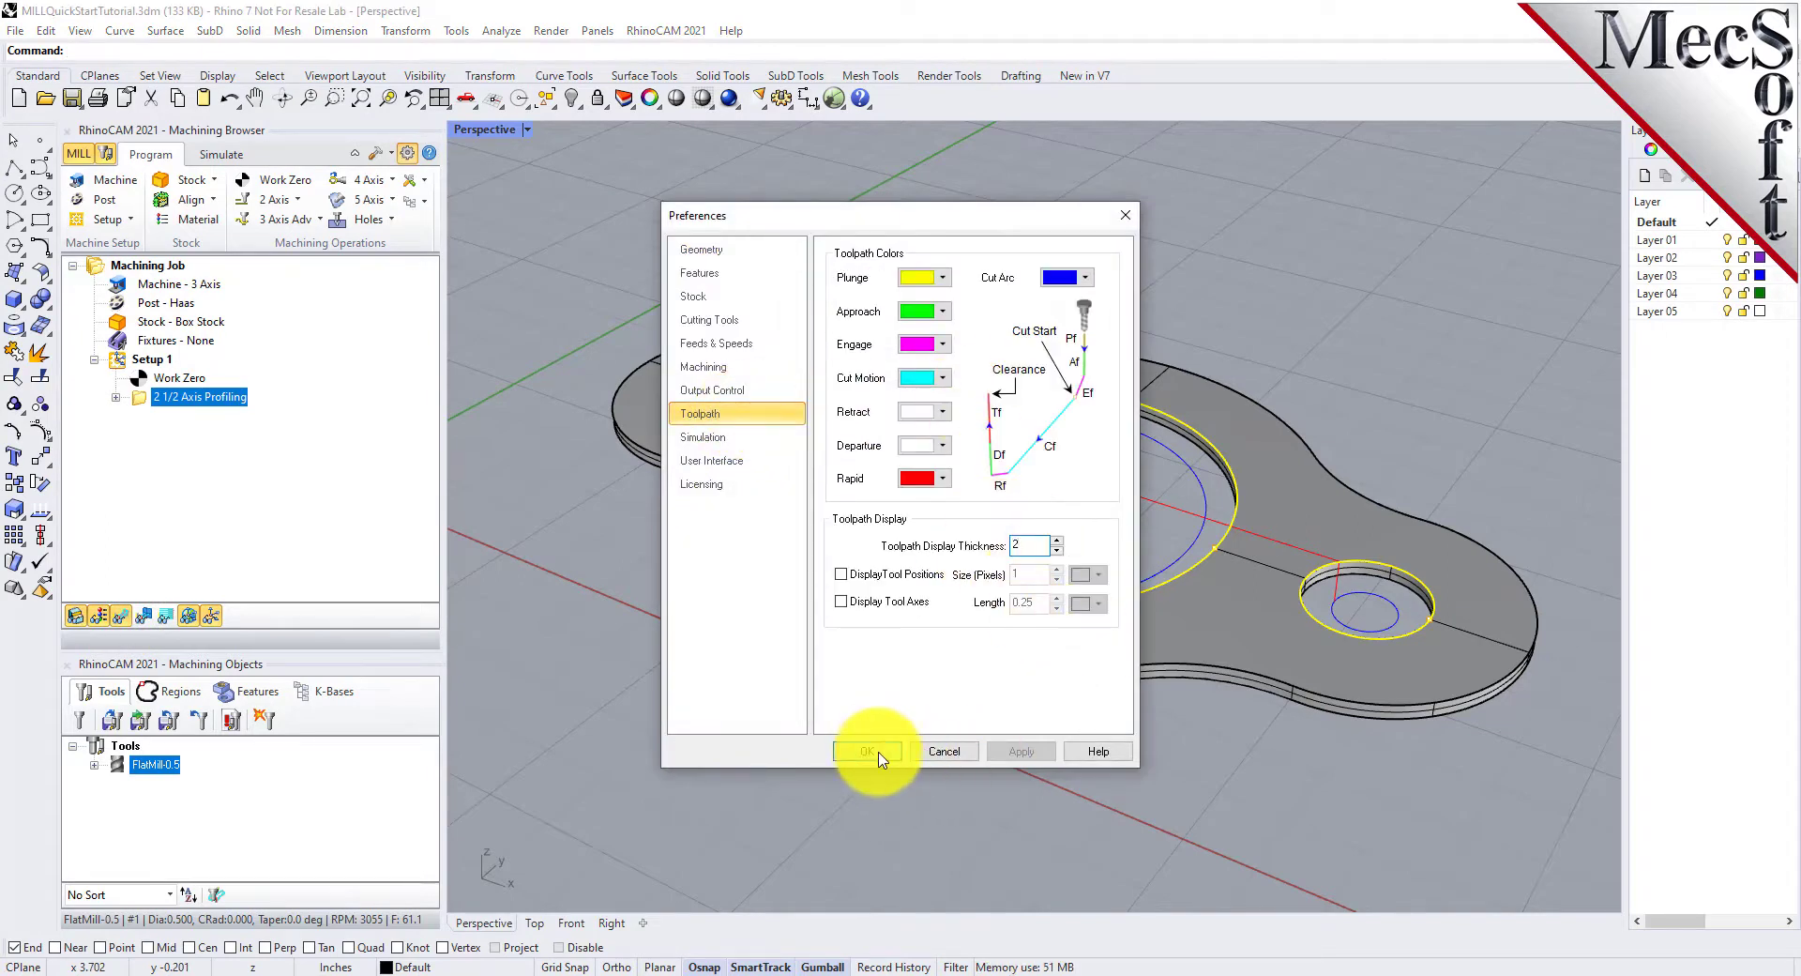
left_click(872, 752)
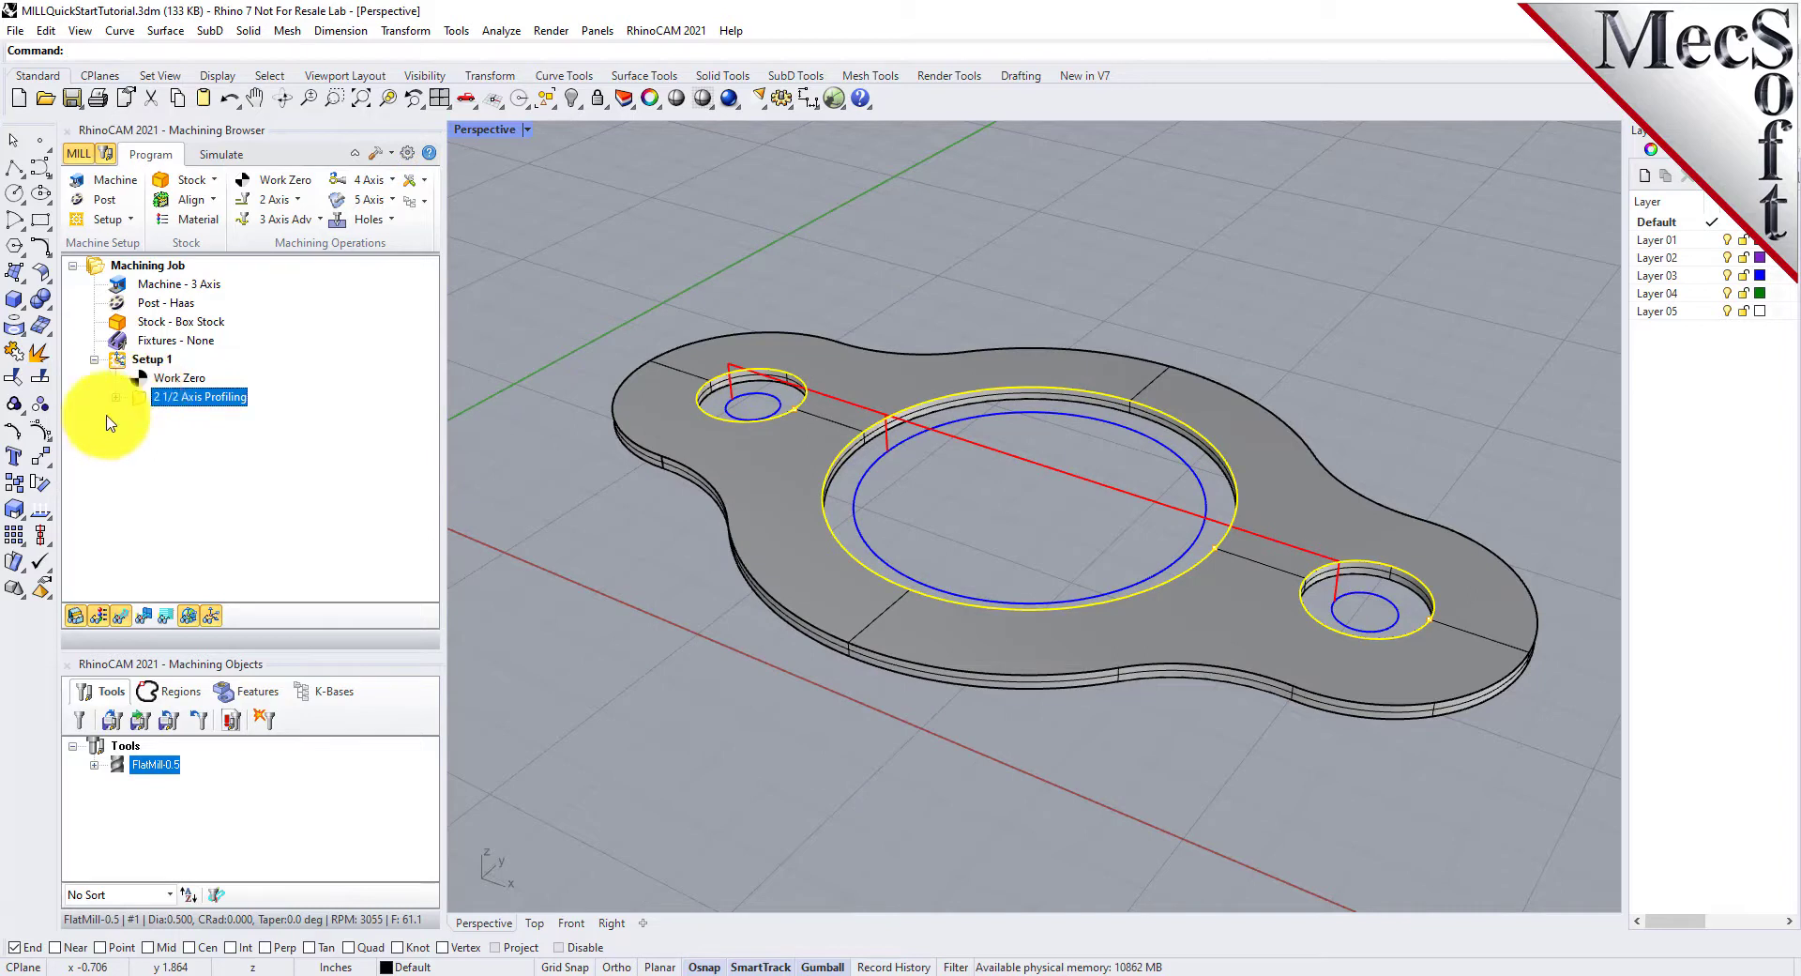
right_click_drag(928, 494, 985, 470)
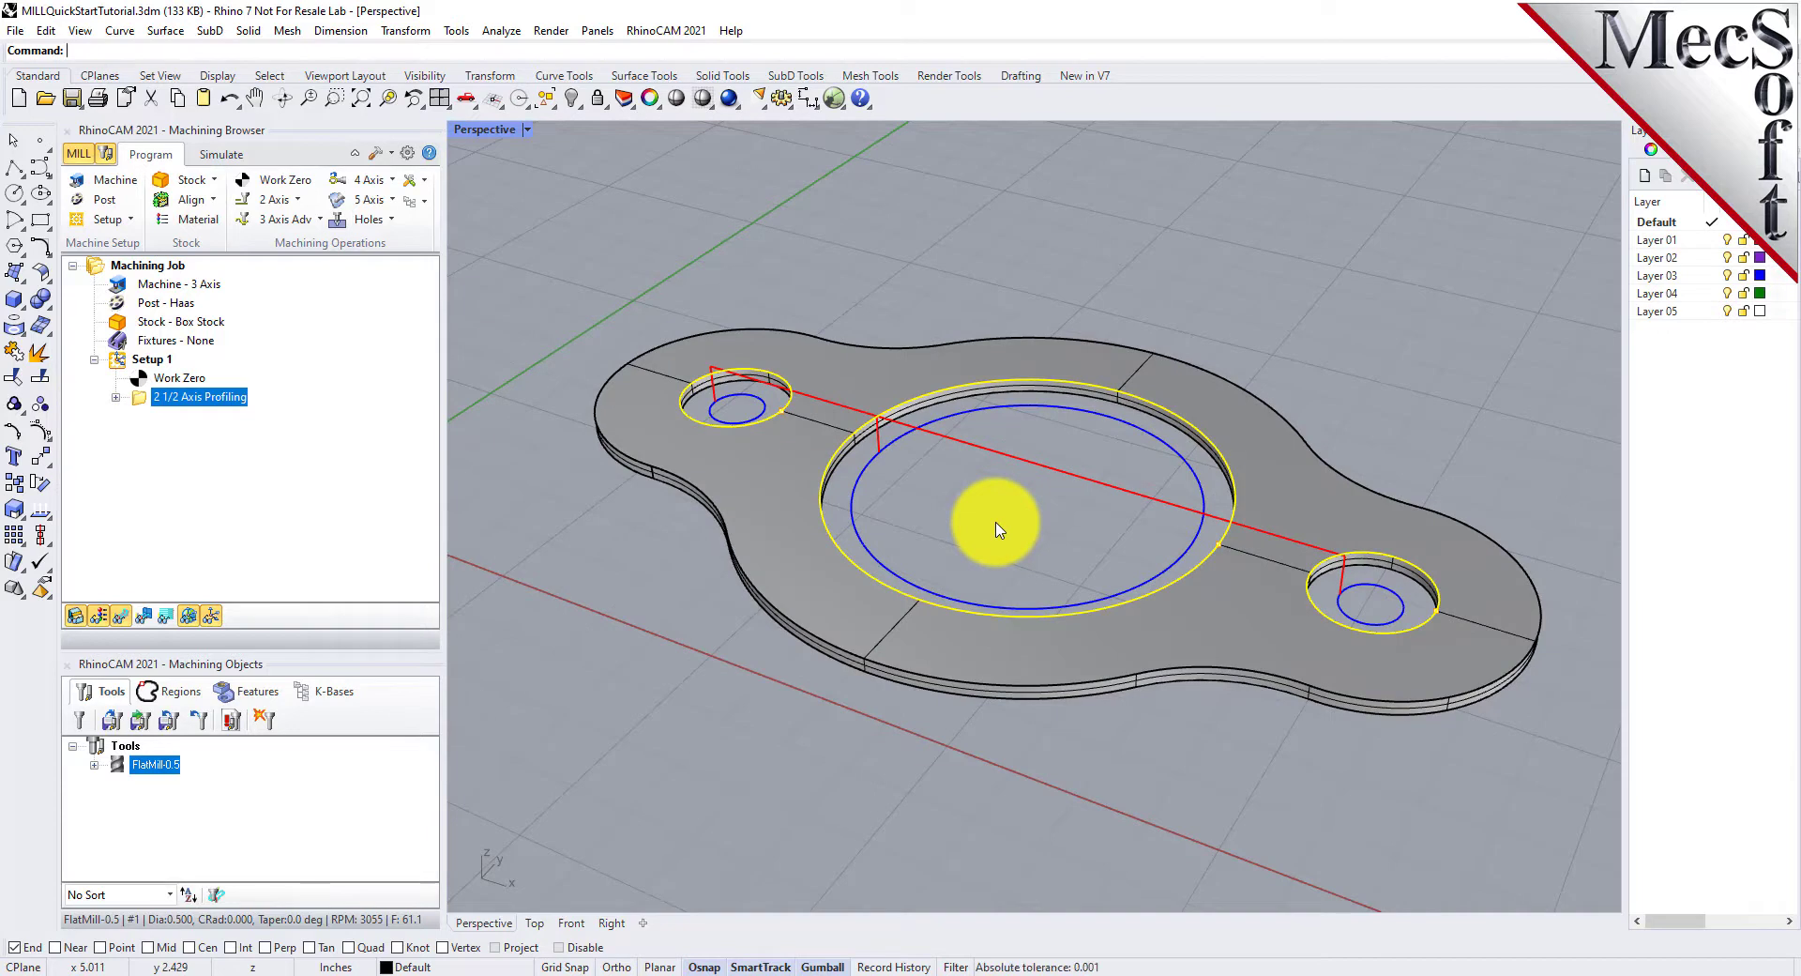
left_click(126, 620)
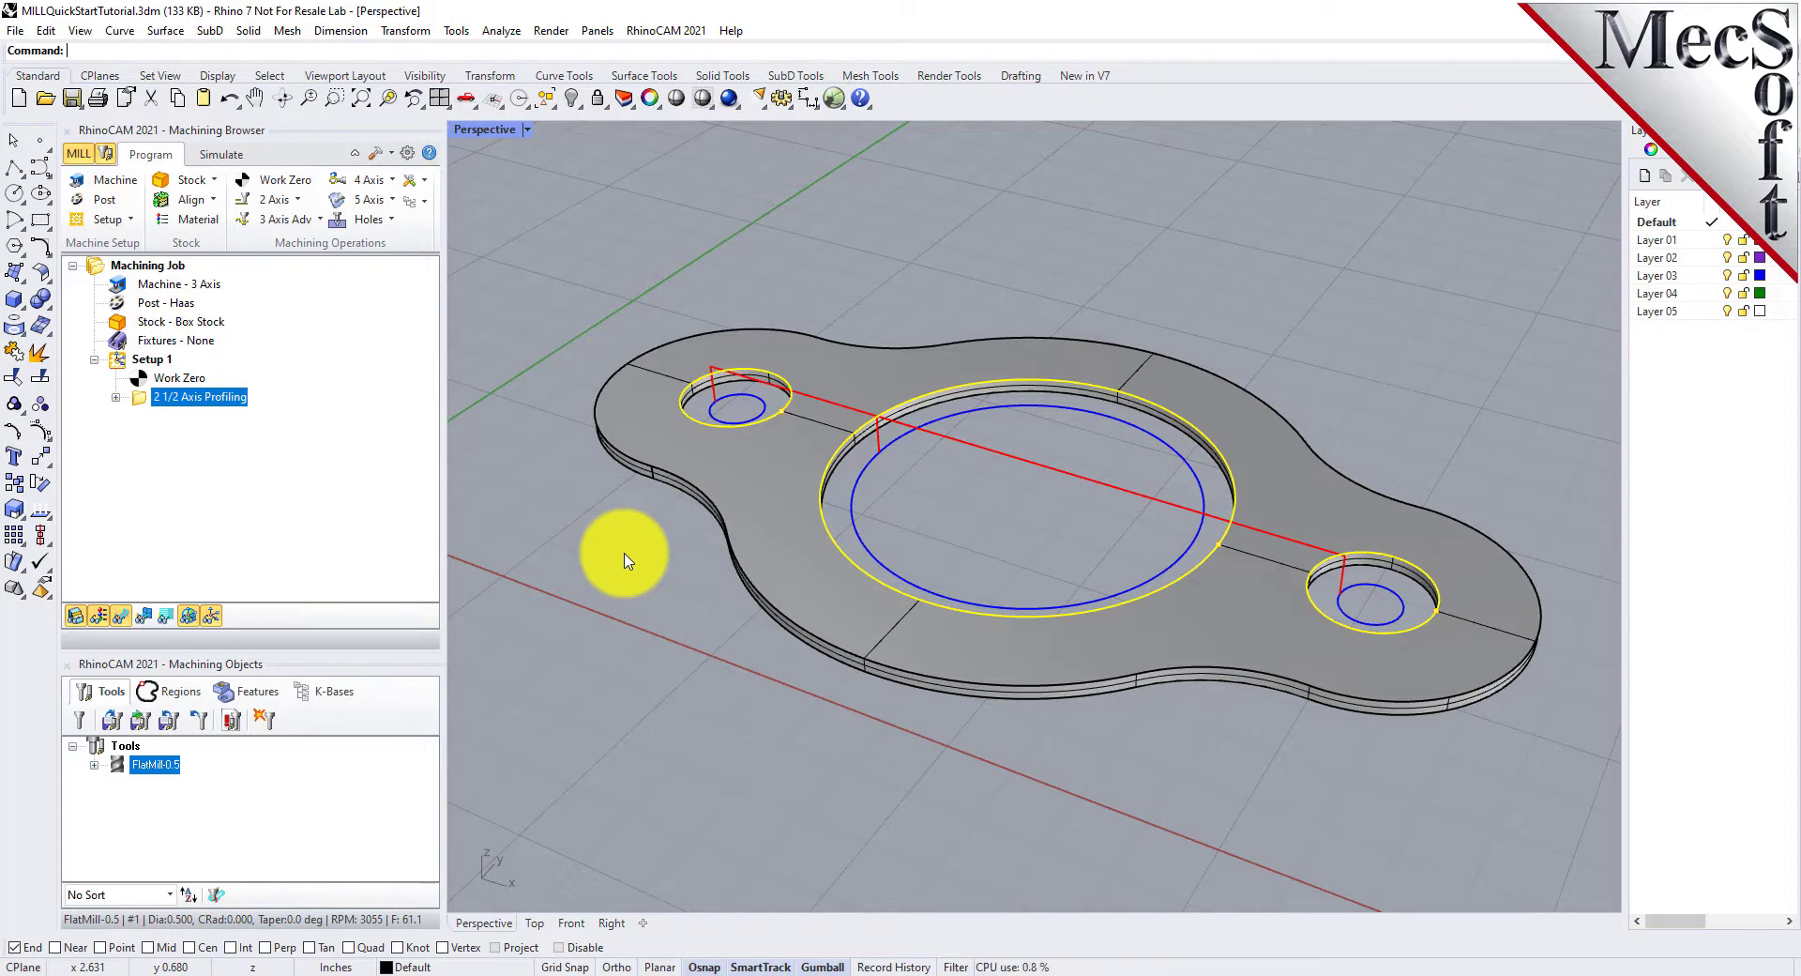
Simulate the material removal of the hole profiling operation on the box stock
left_click(223, 156)
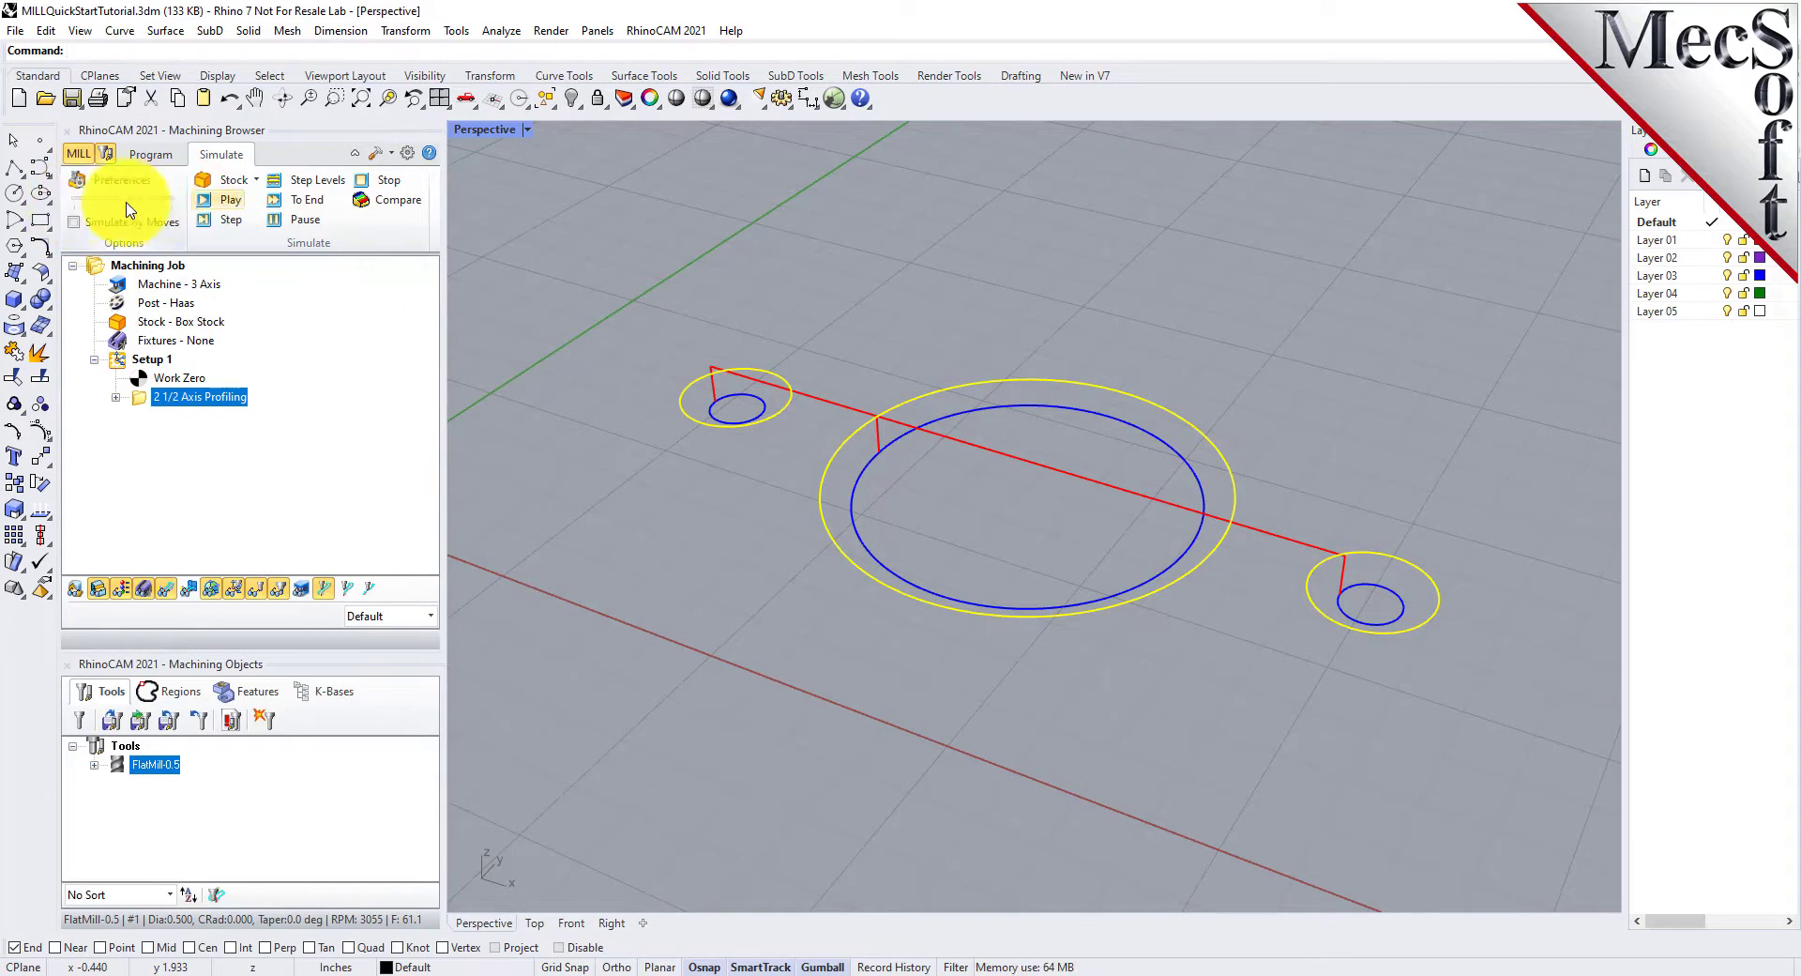
left_click(235, 204)
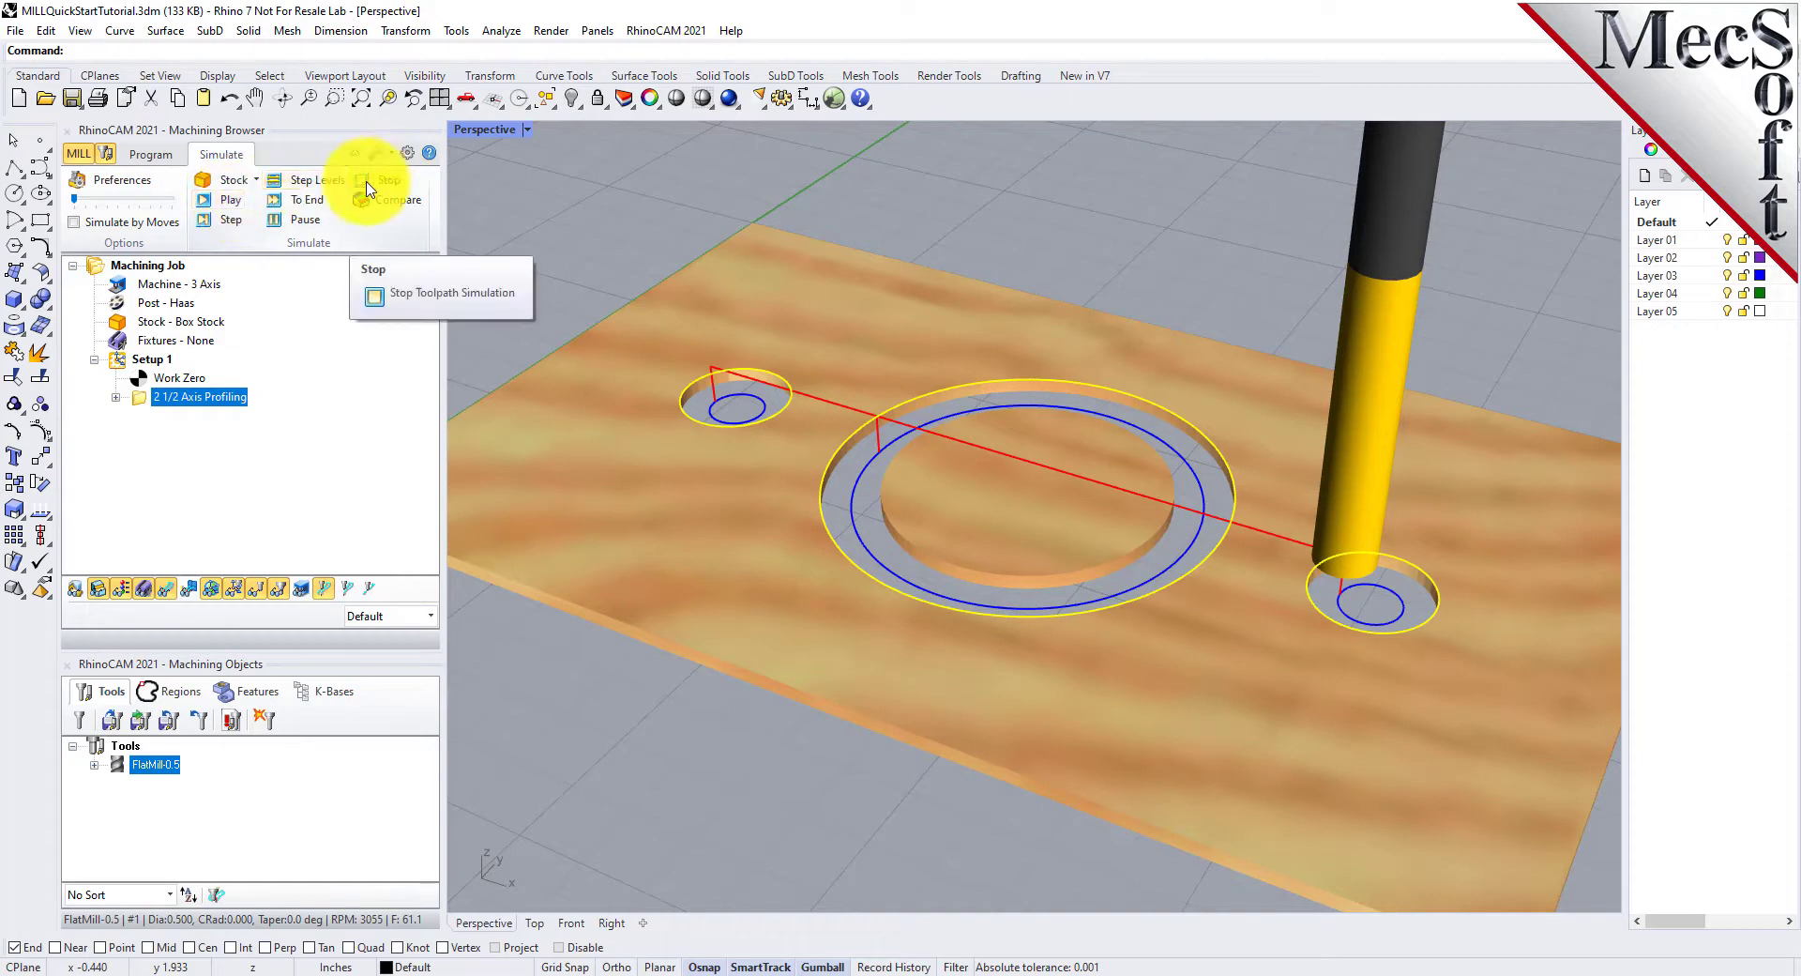
left_click(226, 219)
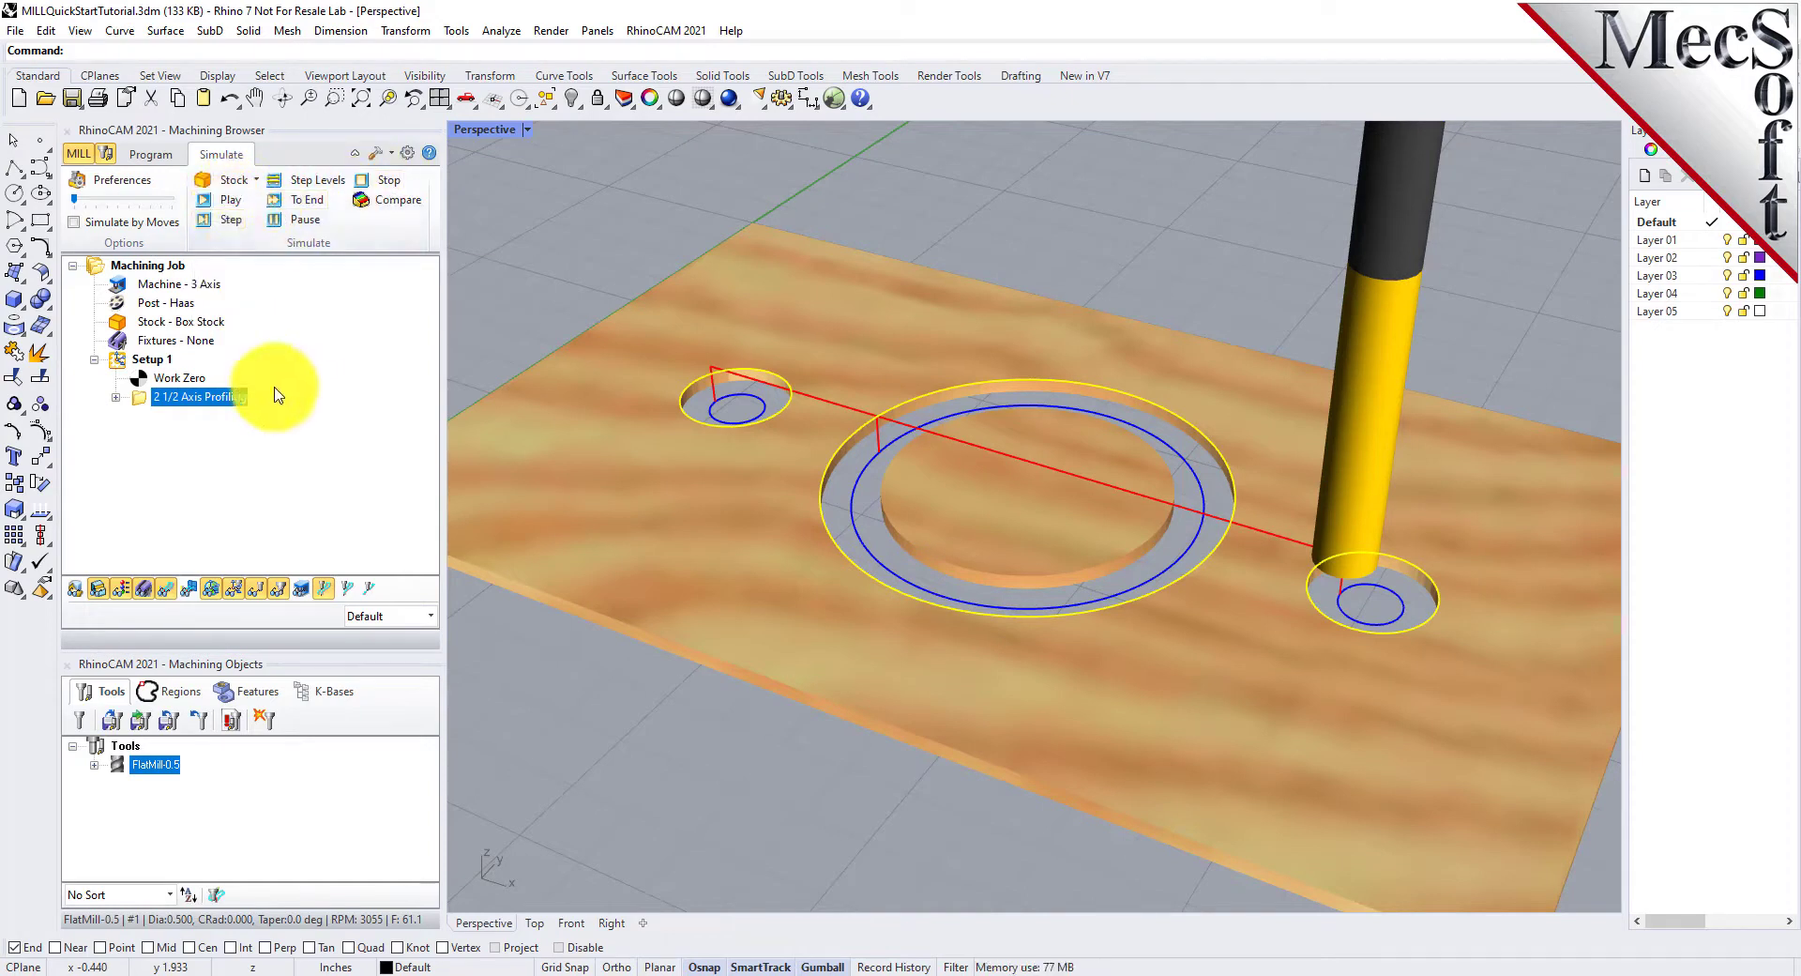
left_click(125, 590)
left_click(122, 591)
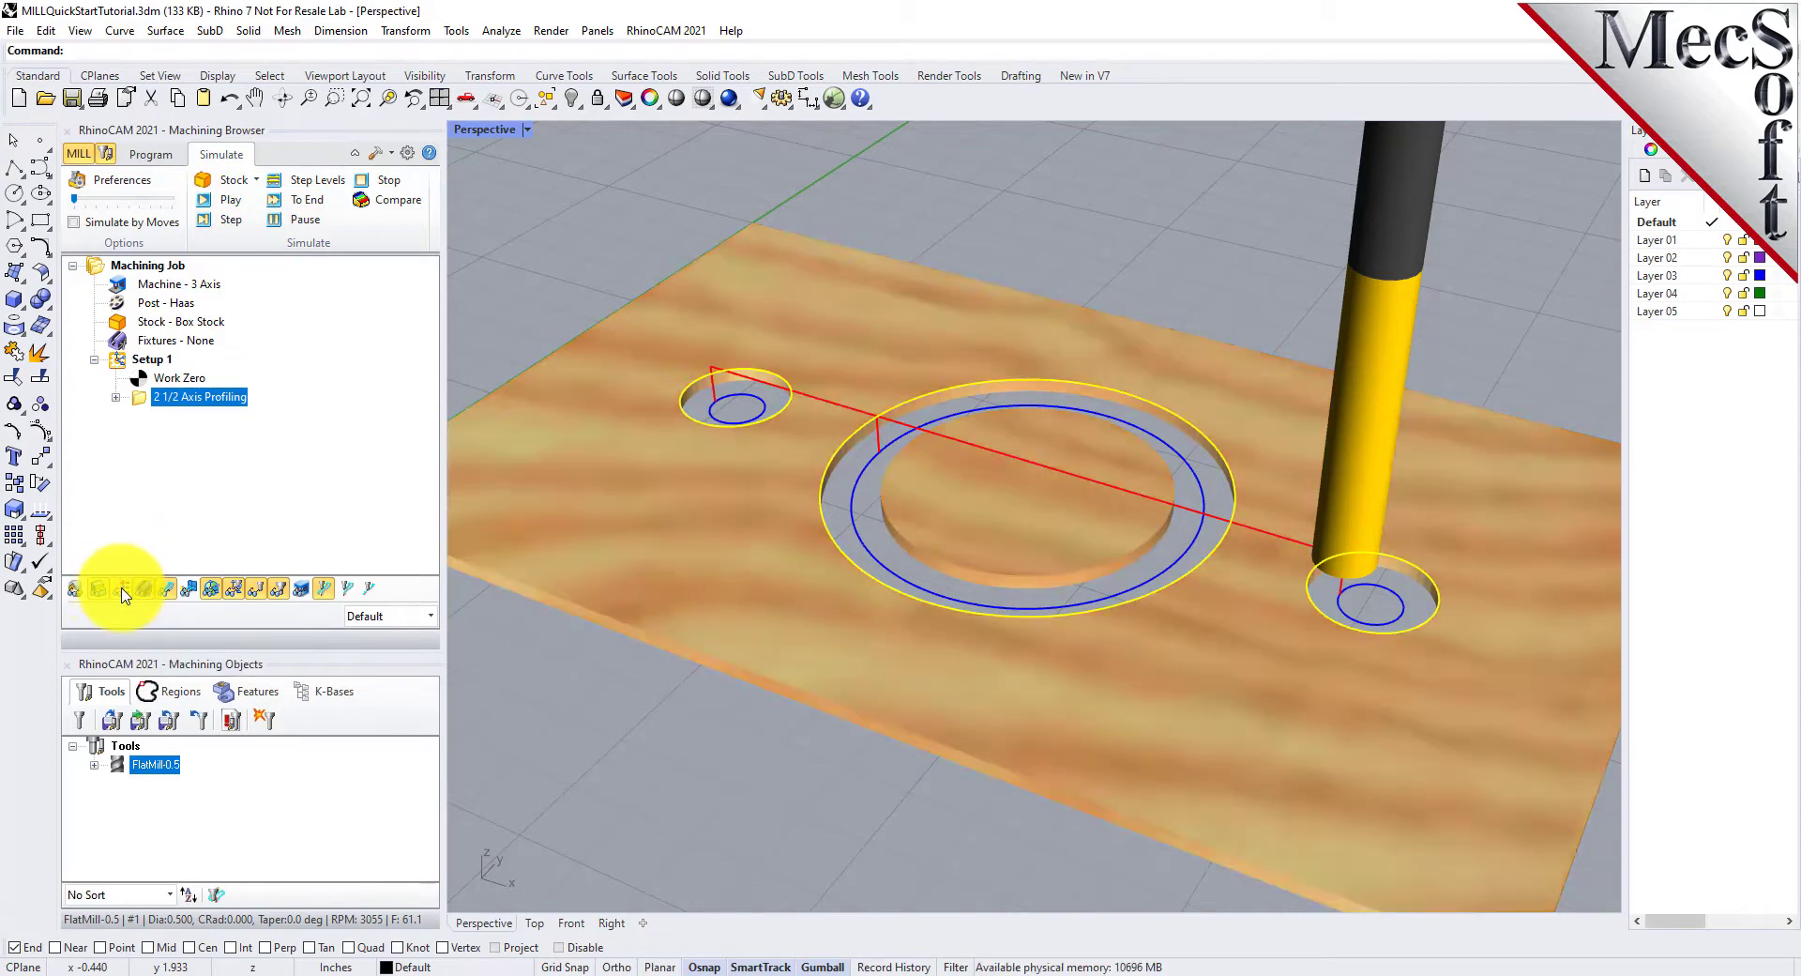
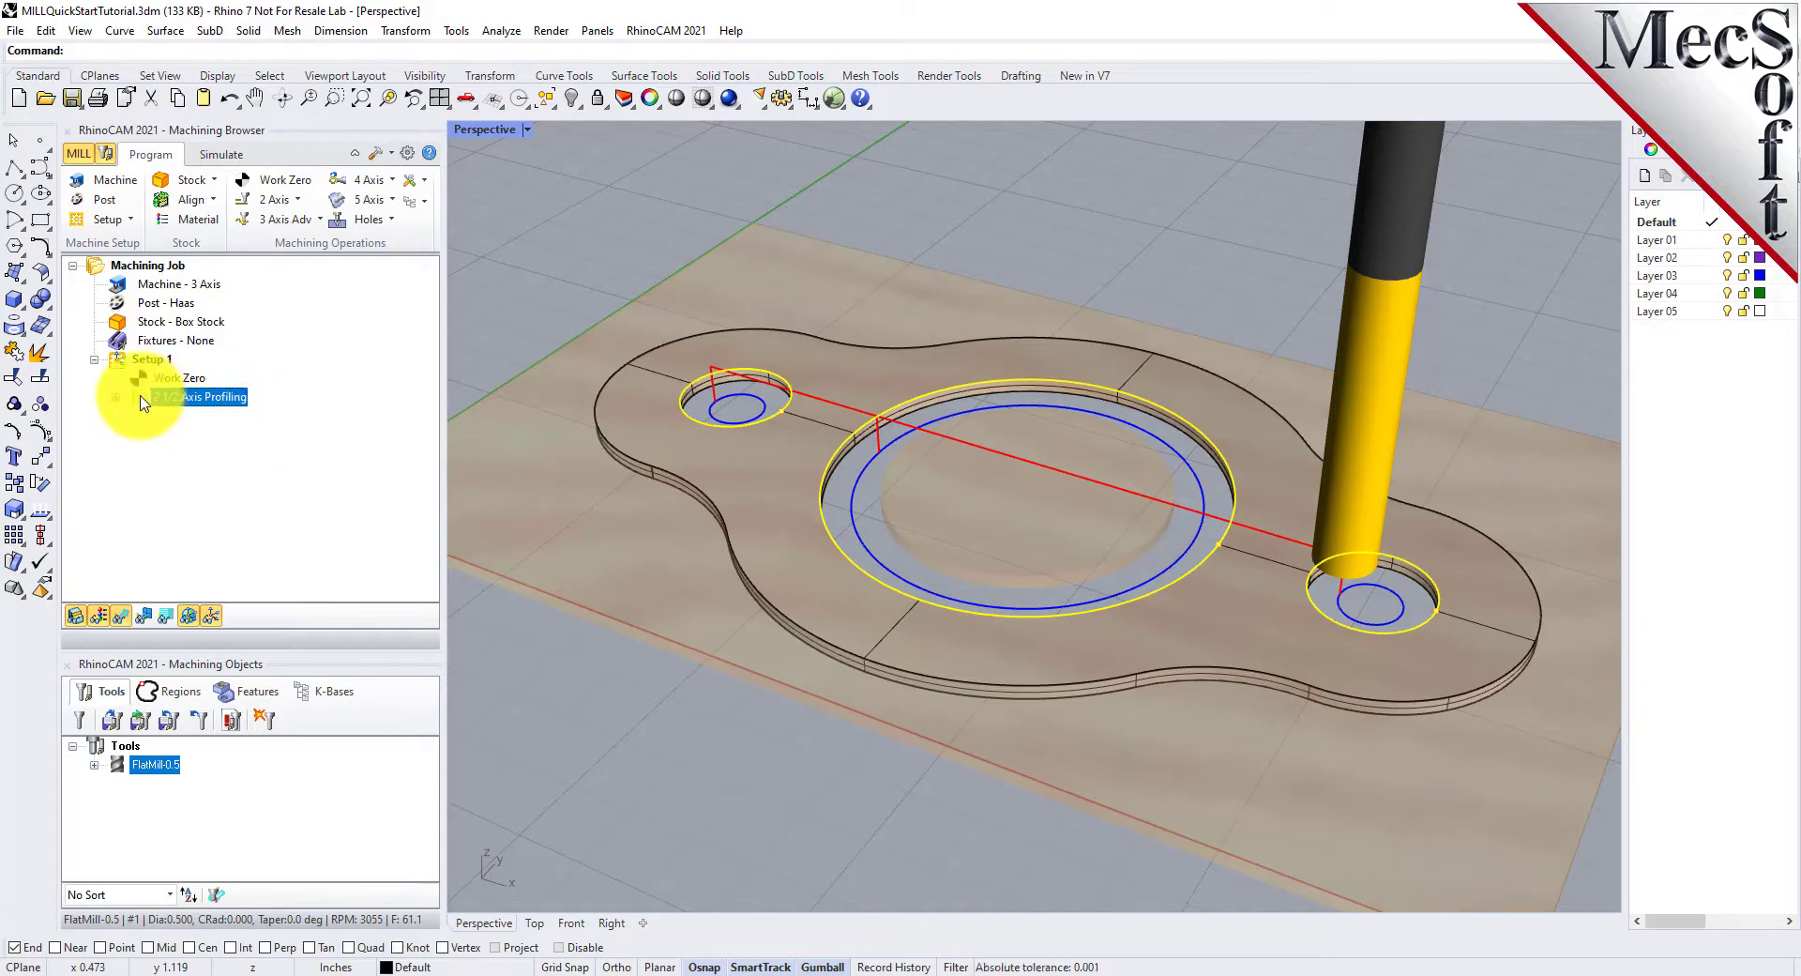
Copy the 2 1/2 Axis Profiling operation and paste the duplicate below it in Setup 1
right_click(228, 403)
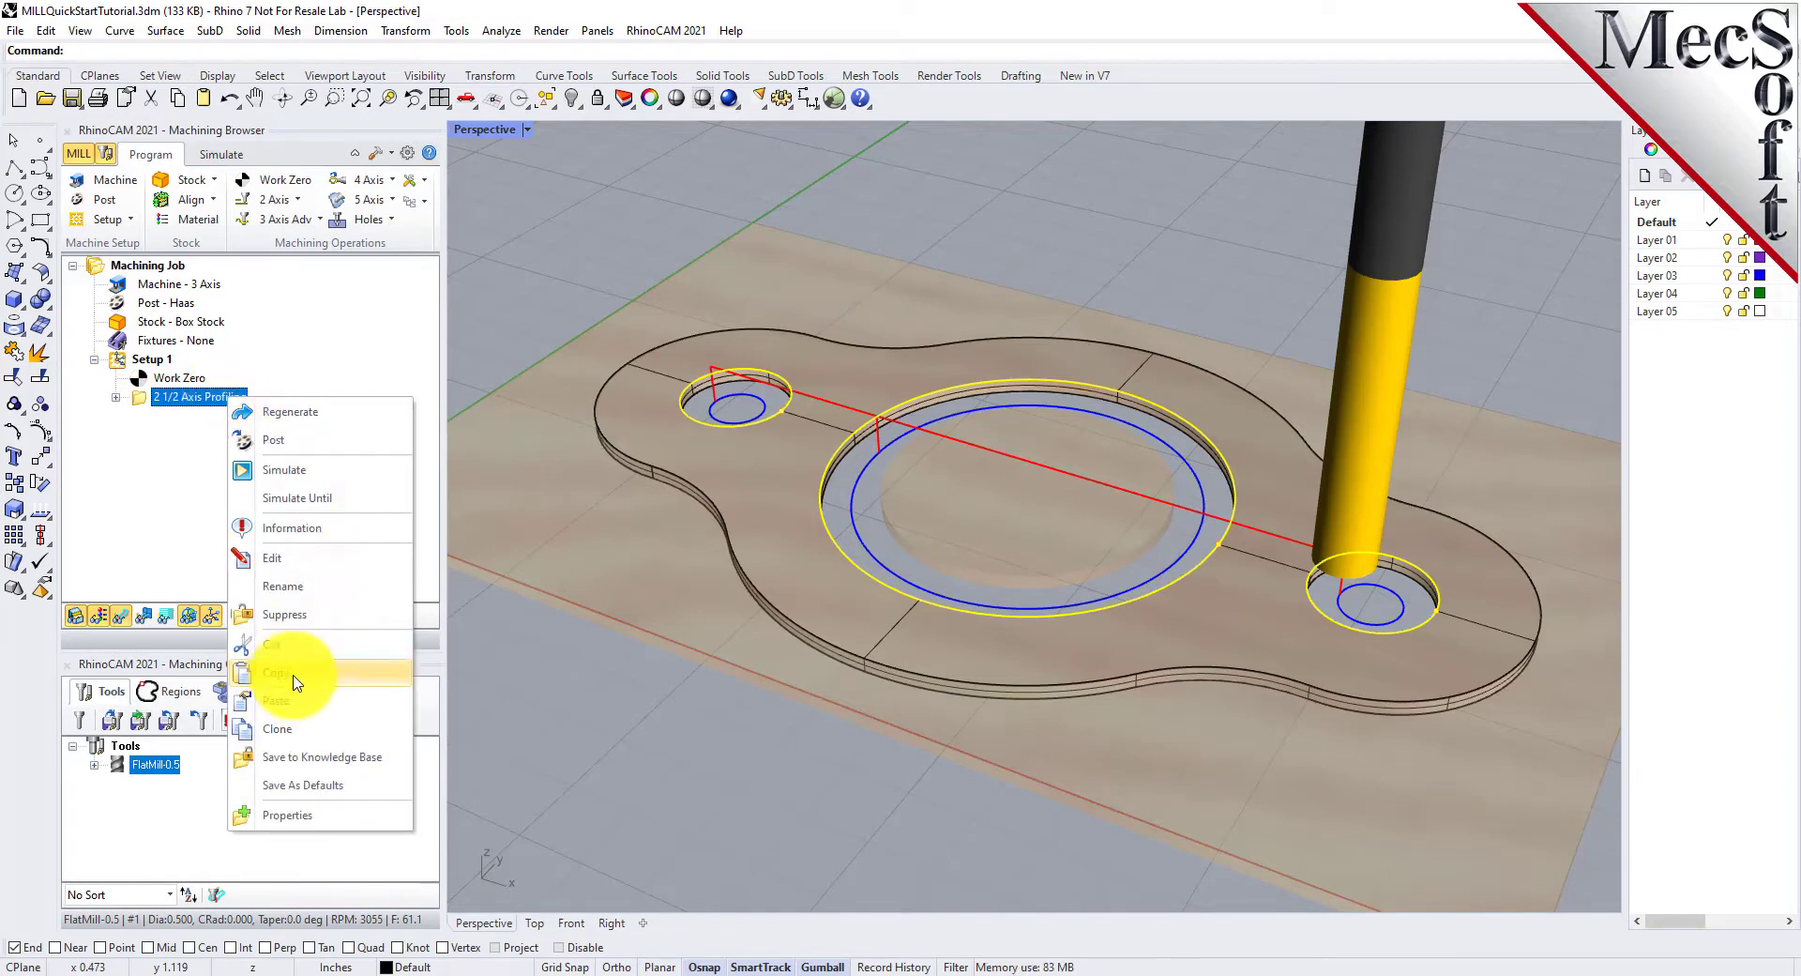
left_click(281, 673)
right_click(213, 399)
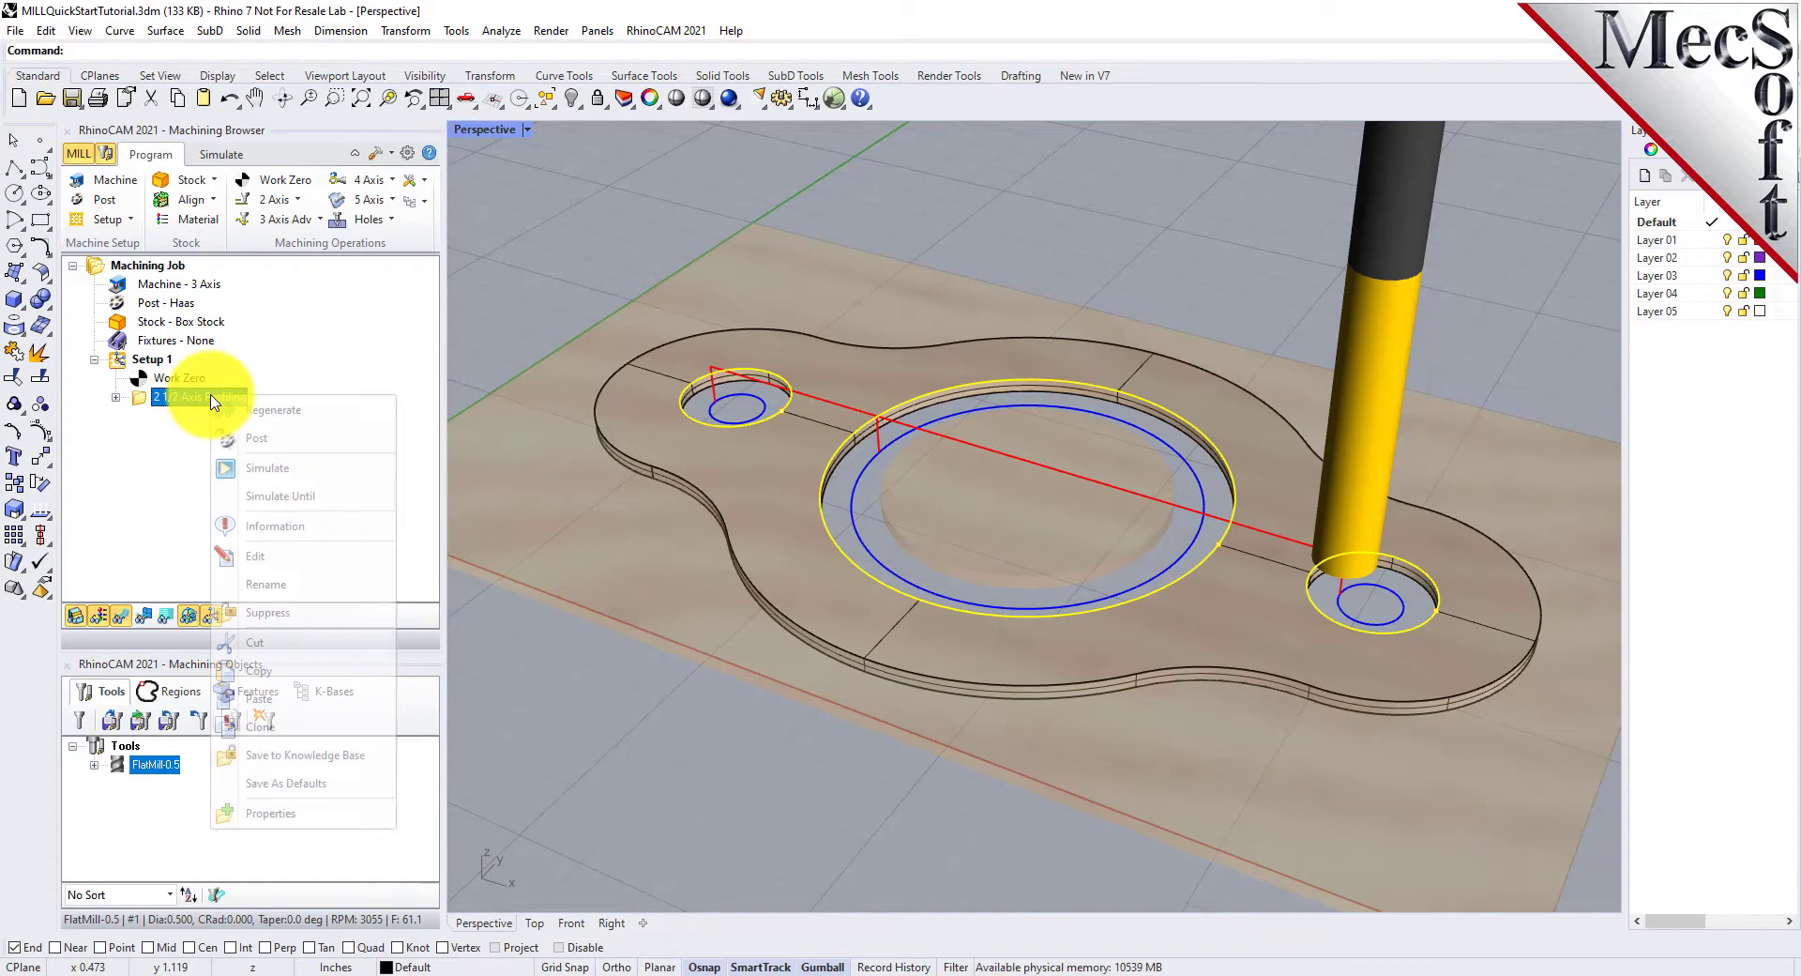
left_click(272, 699)
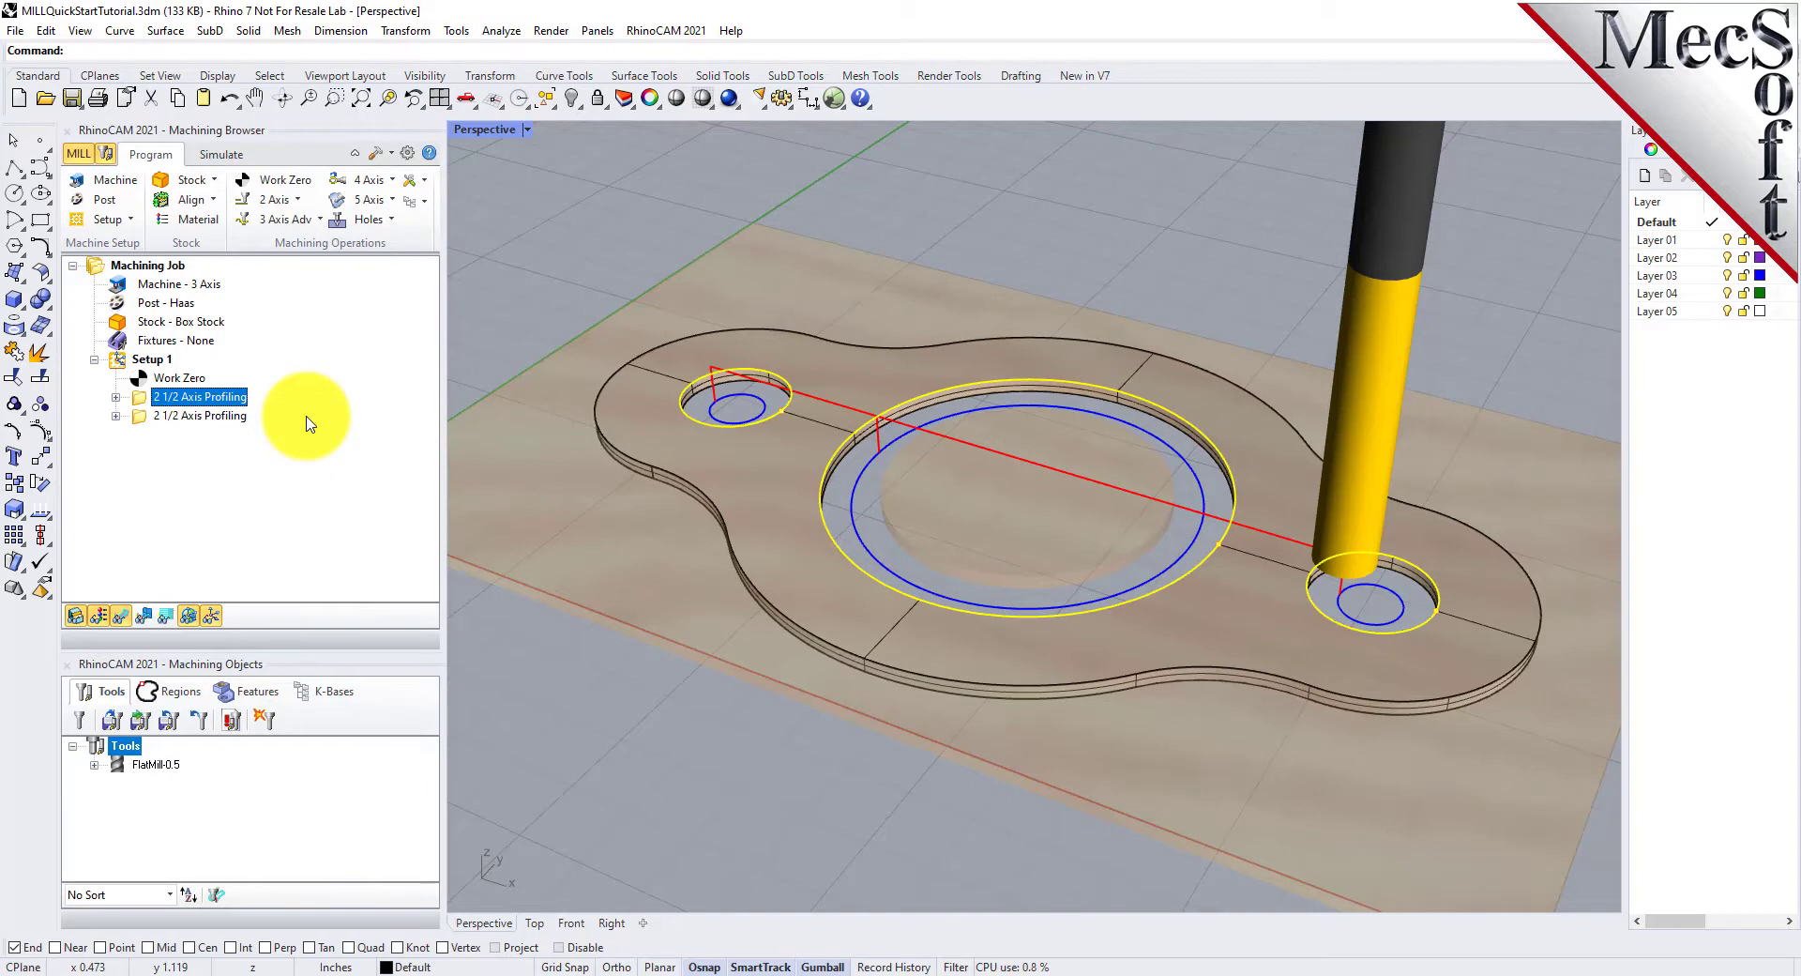
Edit the pasted profiling operation, replacing all its machining regions with the flange's outer top edge
left_click(161, 416)
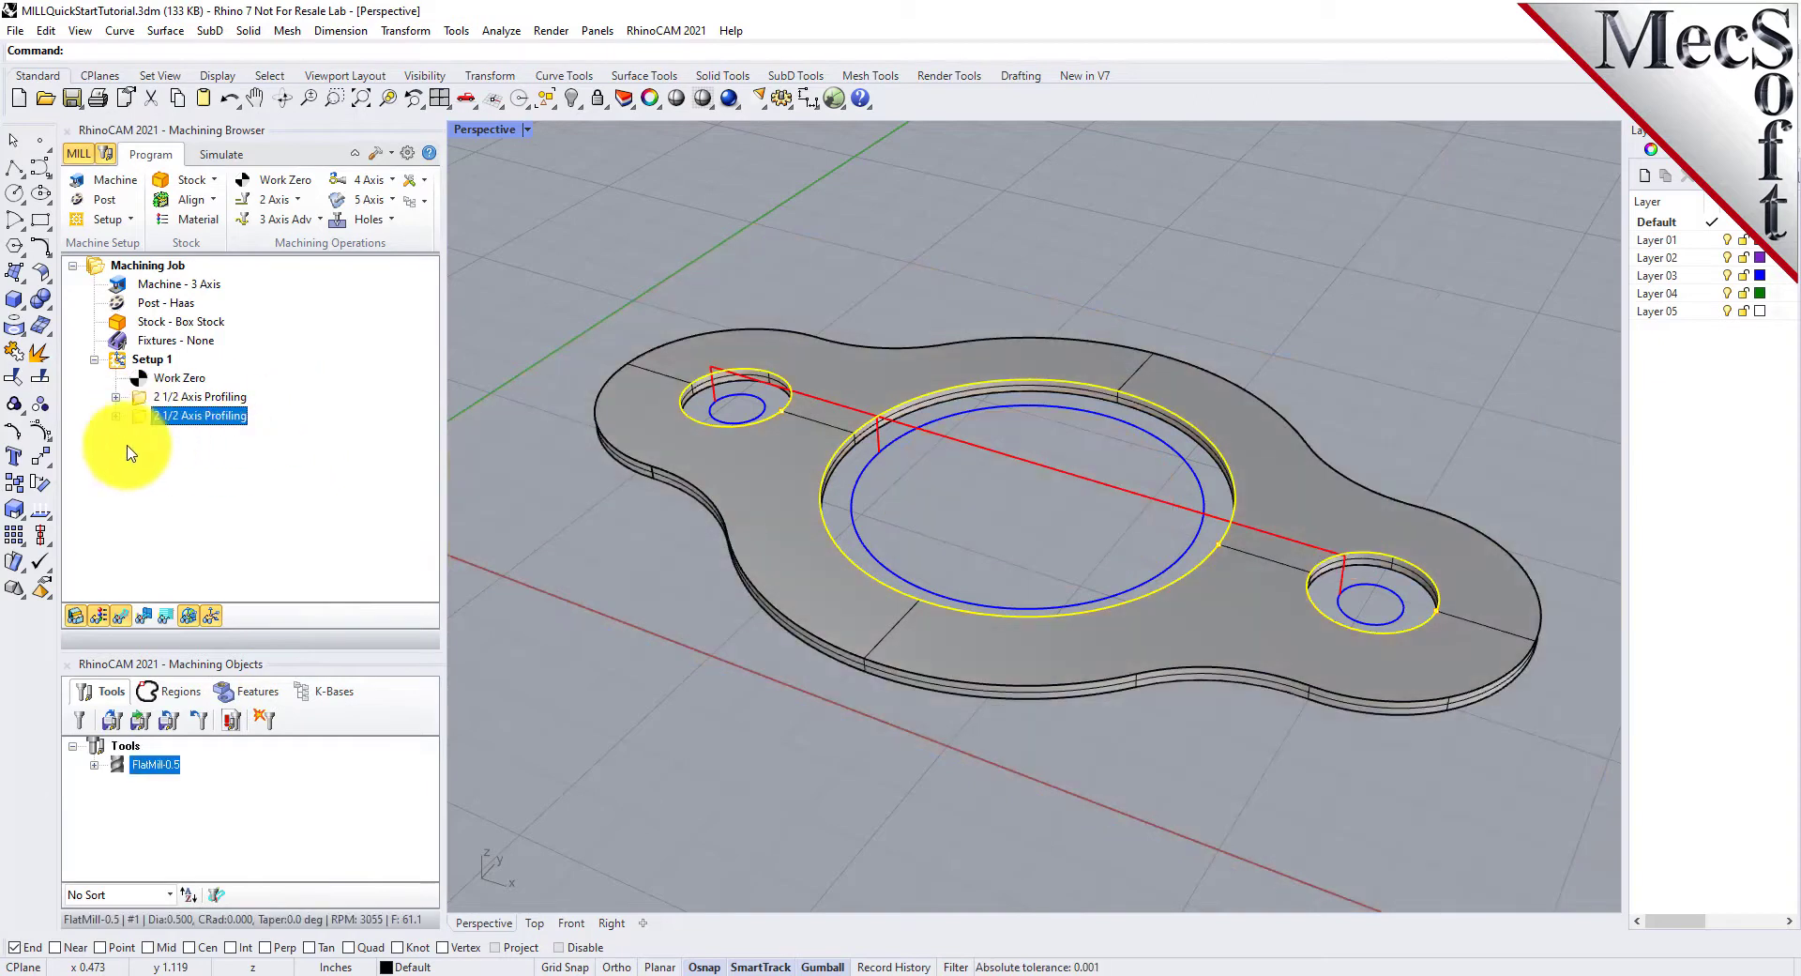
right_click(215, 416)
left_click(320, 577)
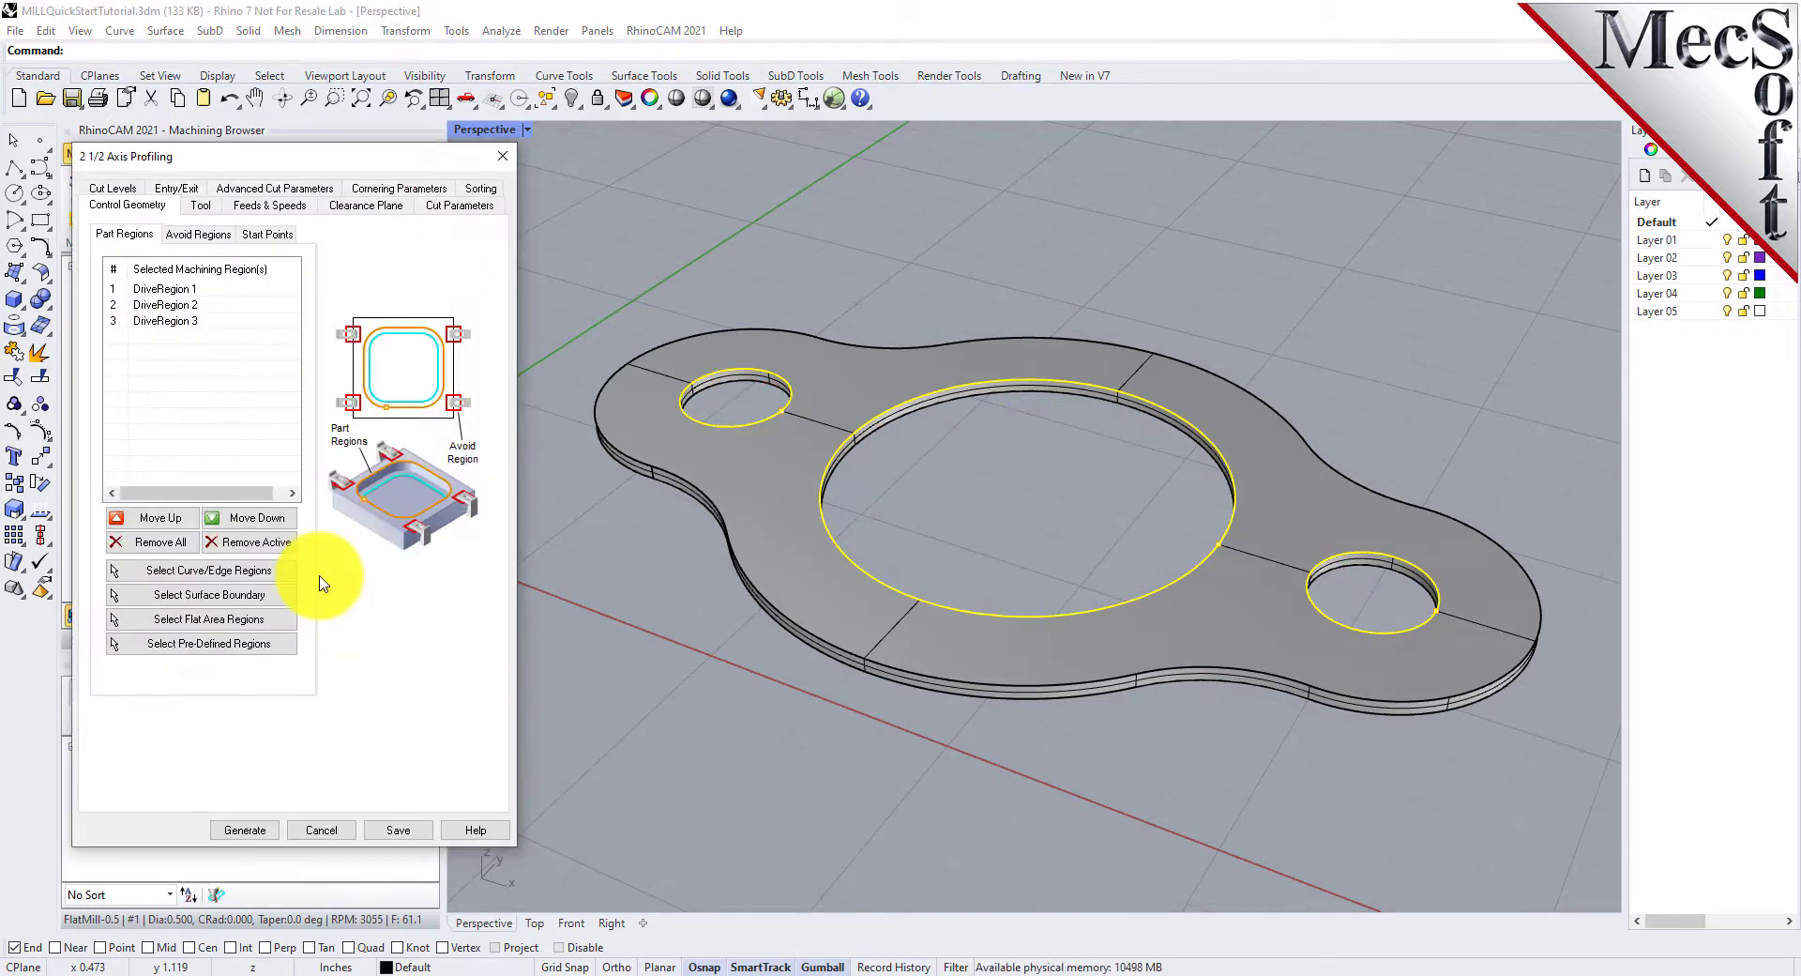
left_click(169, 550)
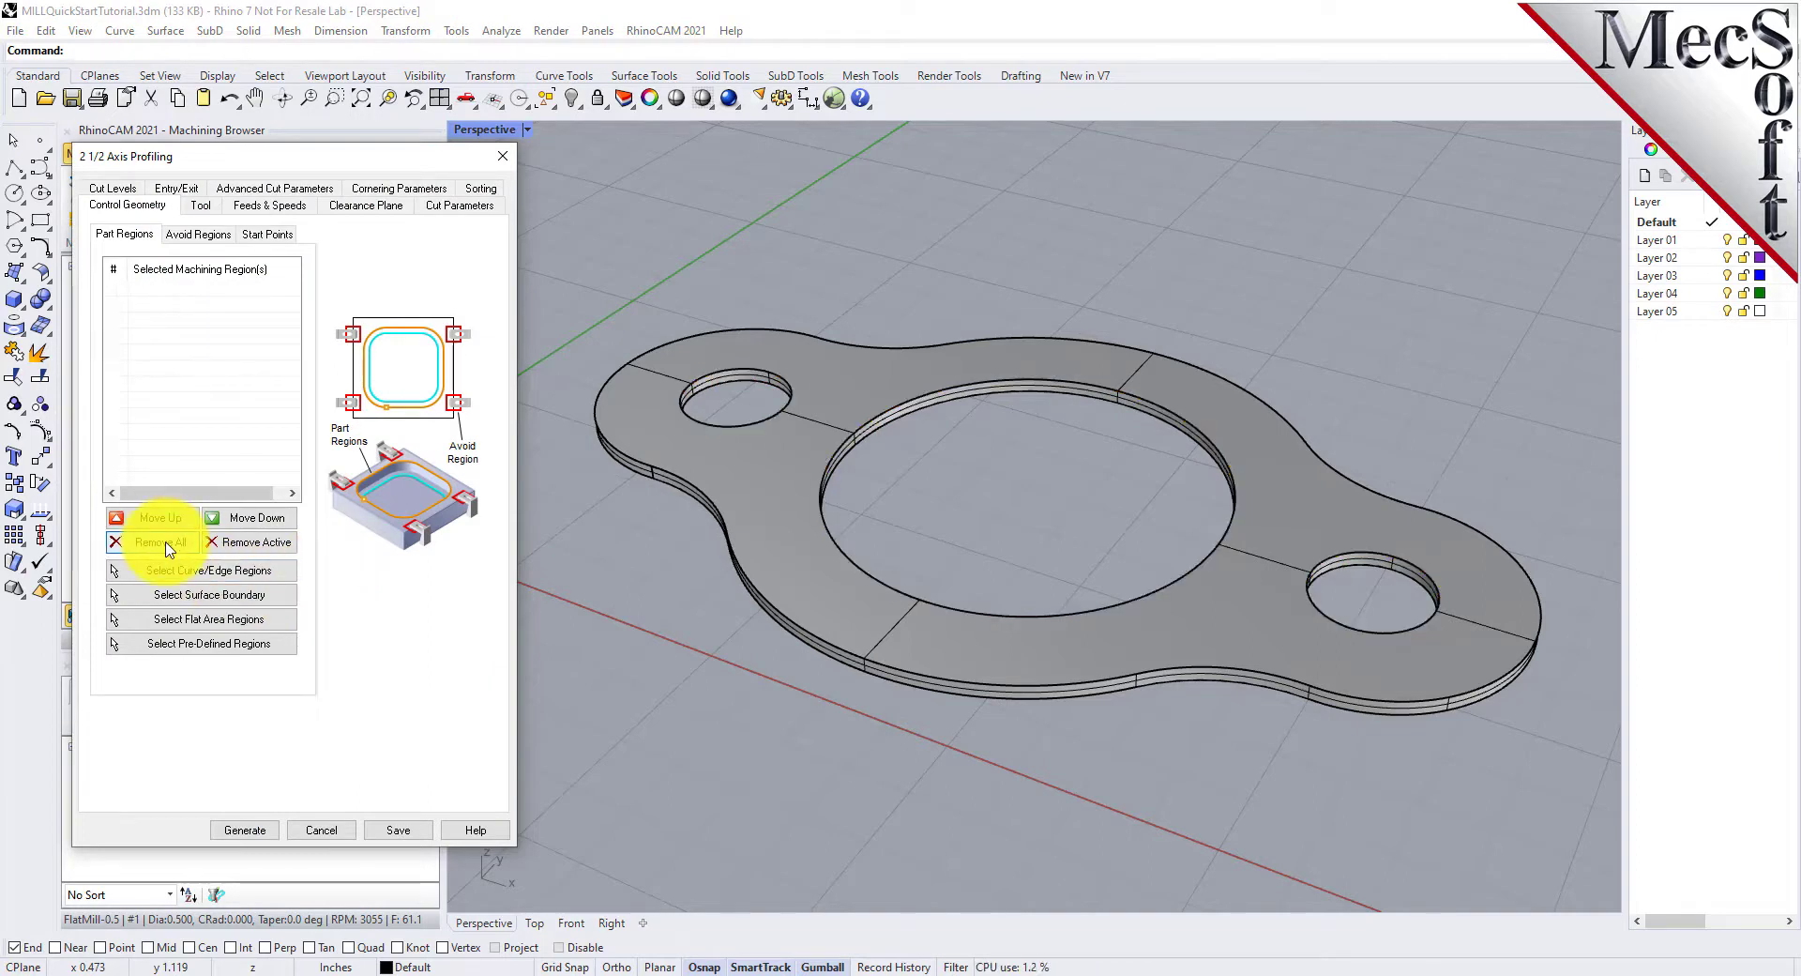
left_click(271, 574)
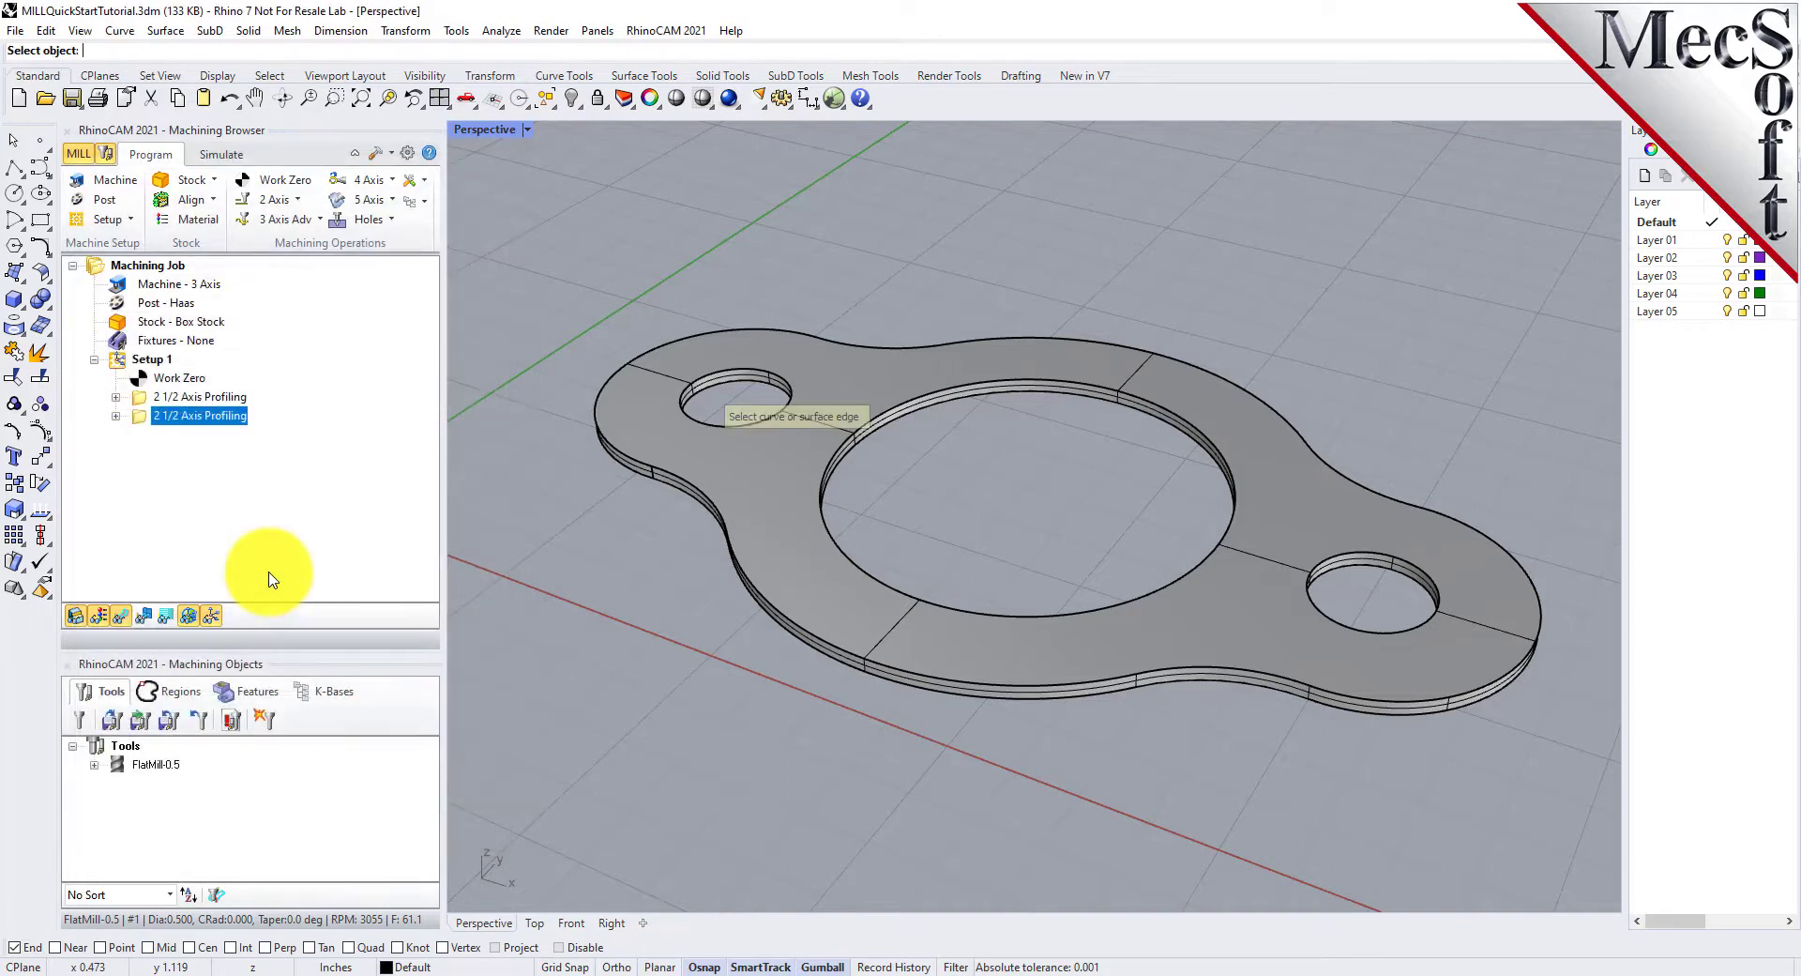
left_click(917, 349)
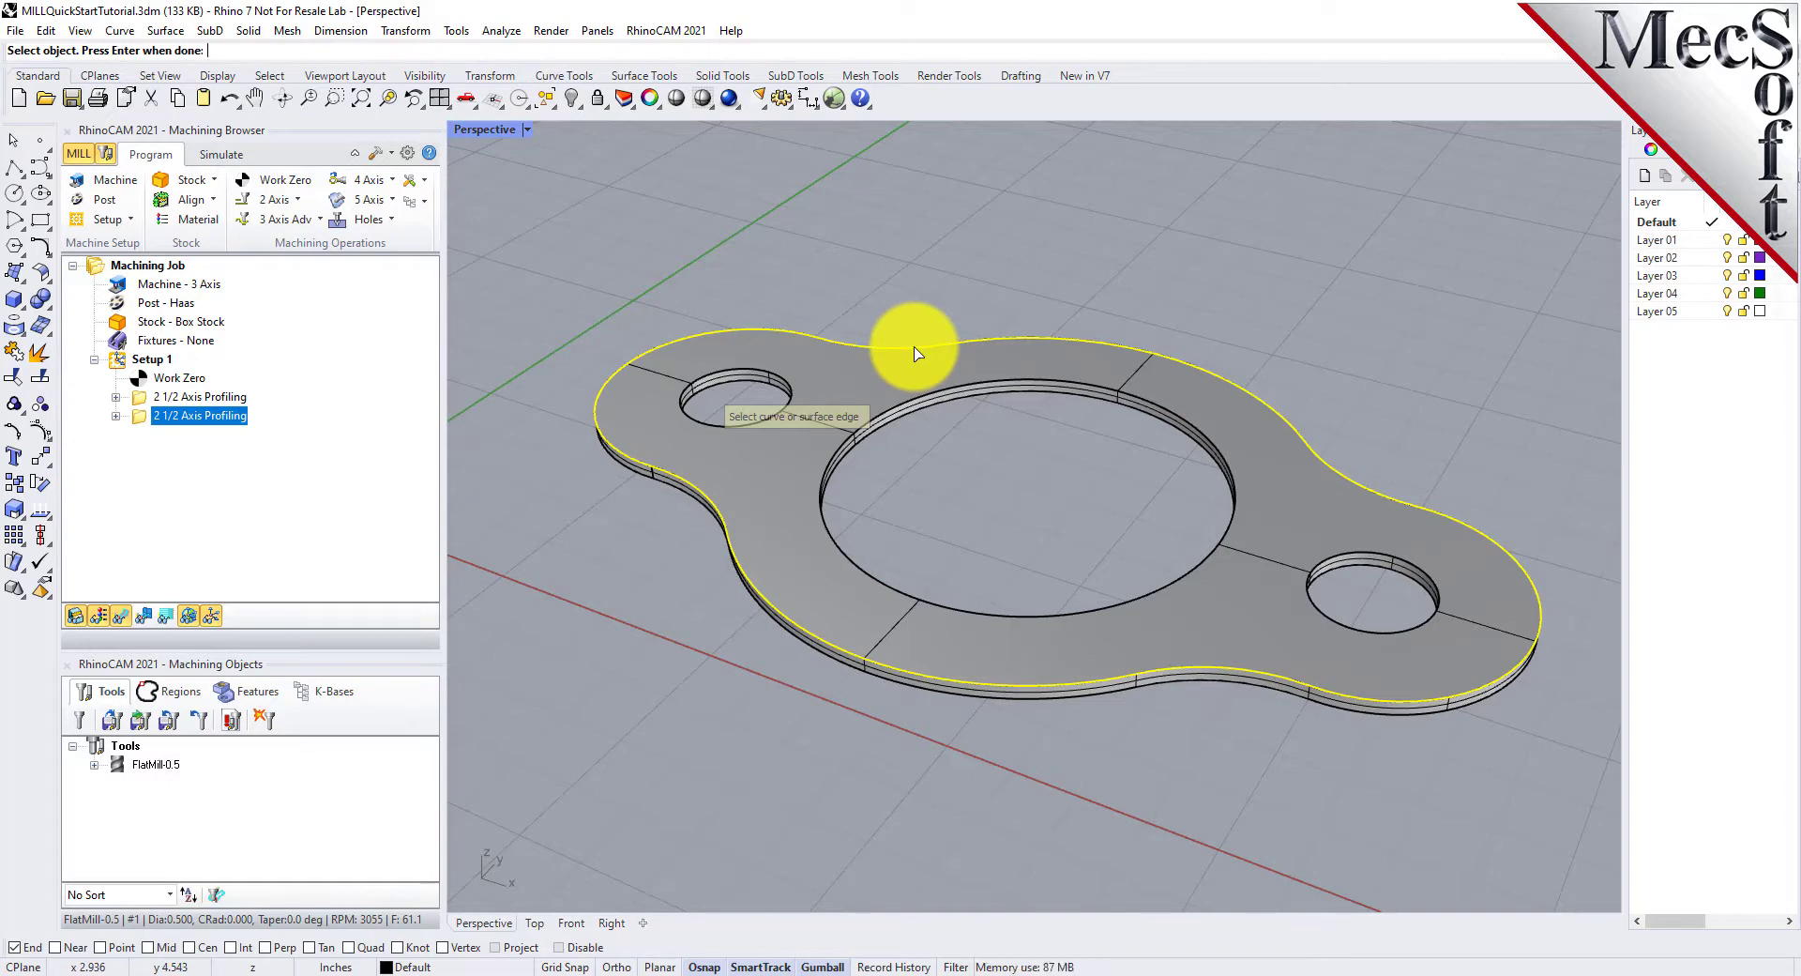
key("Return")
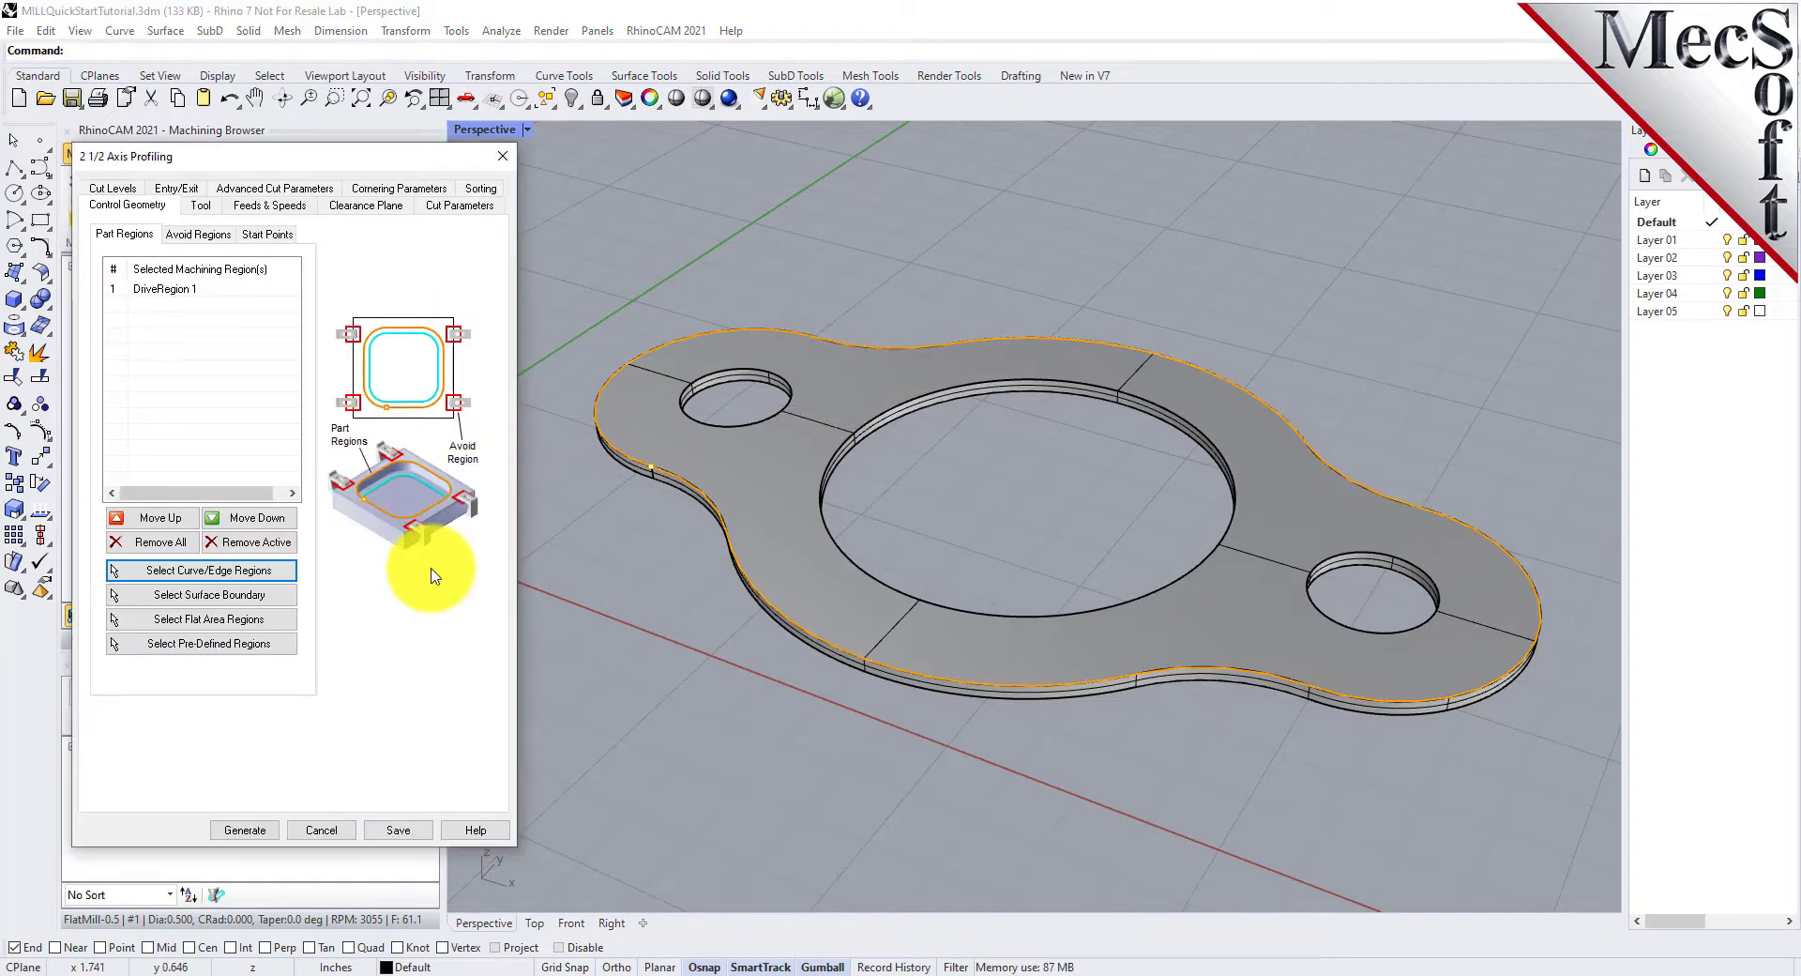
left_click(164, 288)
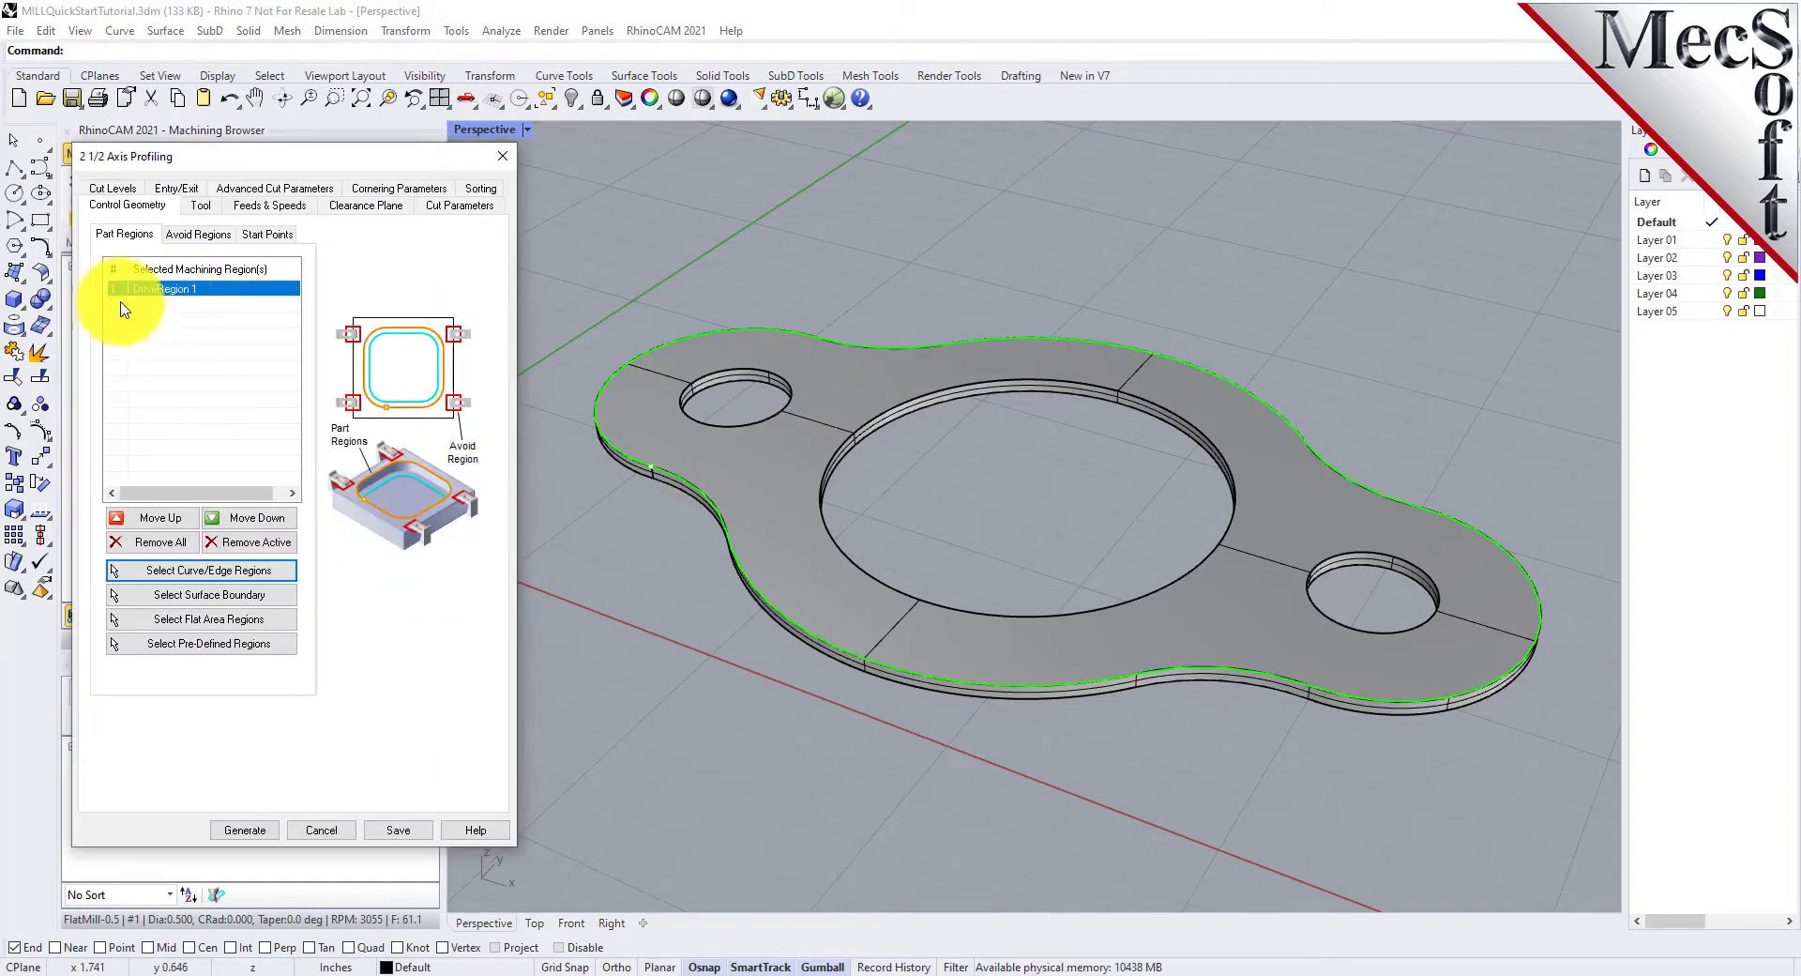
Set the second profiling operation to cut Outside the closed curve and generate its toolpath
left_click(460, 205)
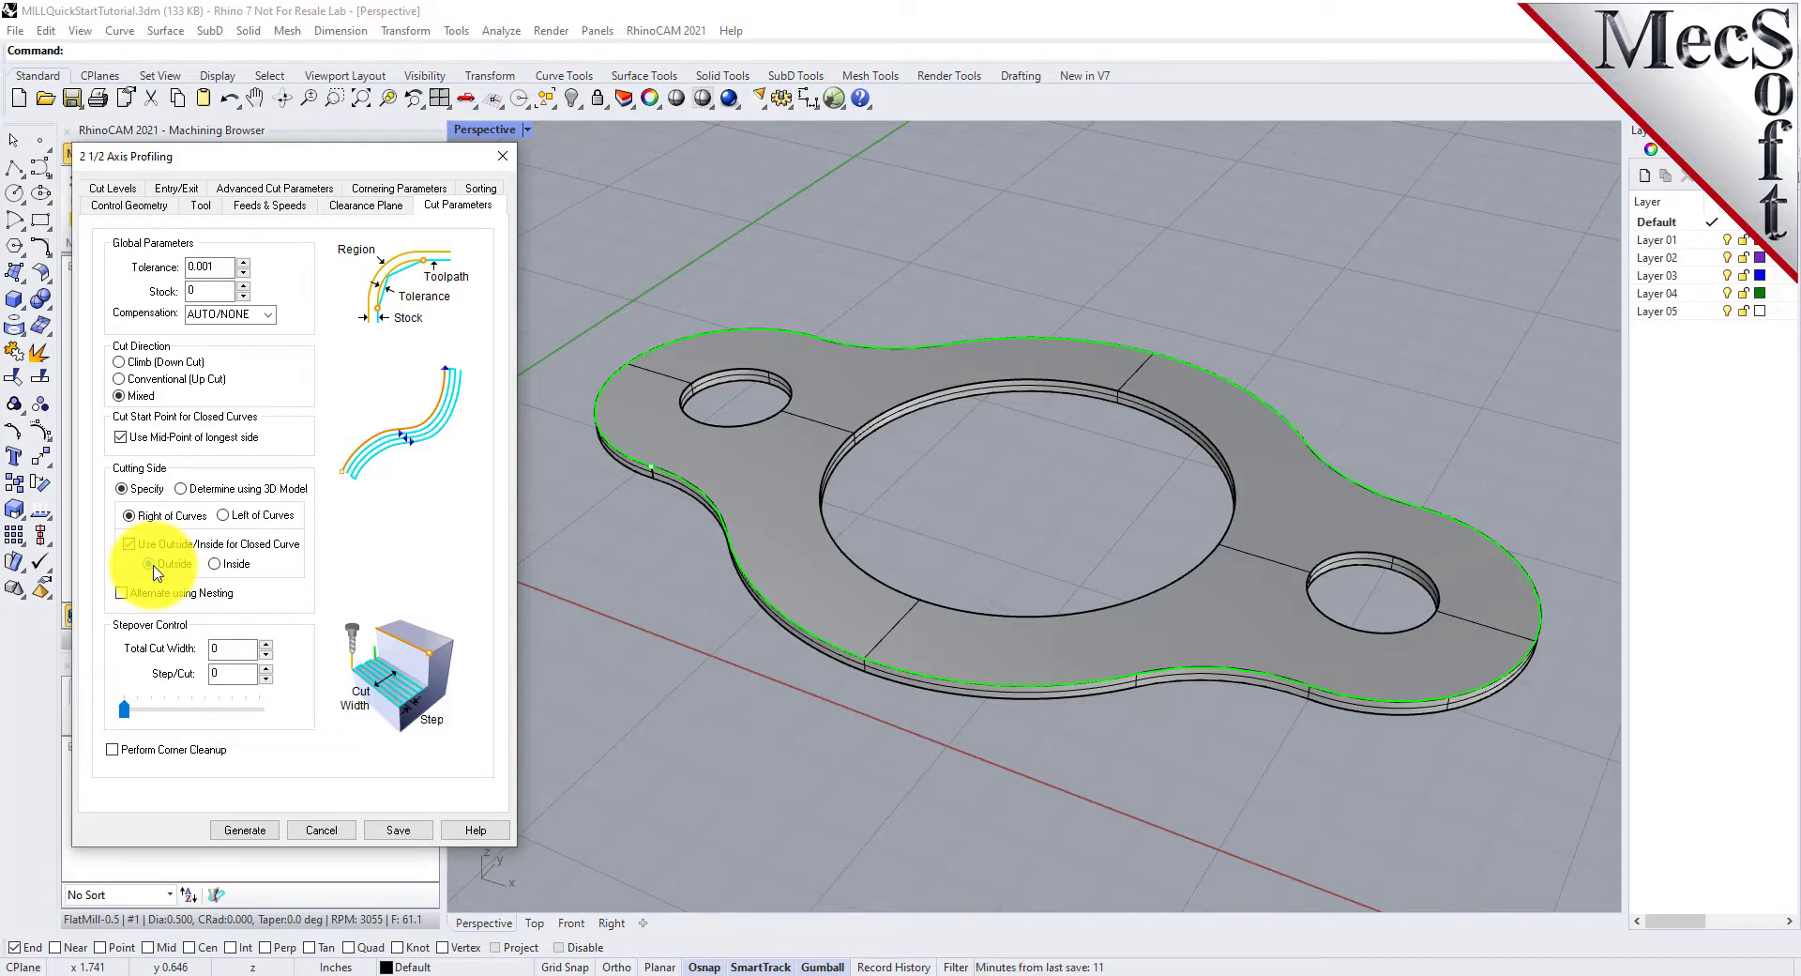
left_click(248, 831)
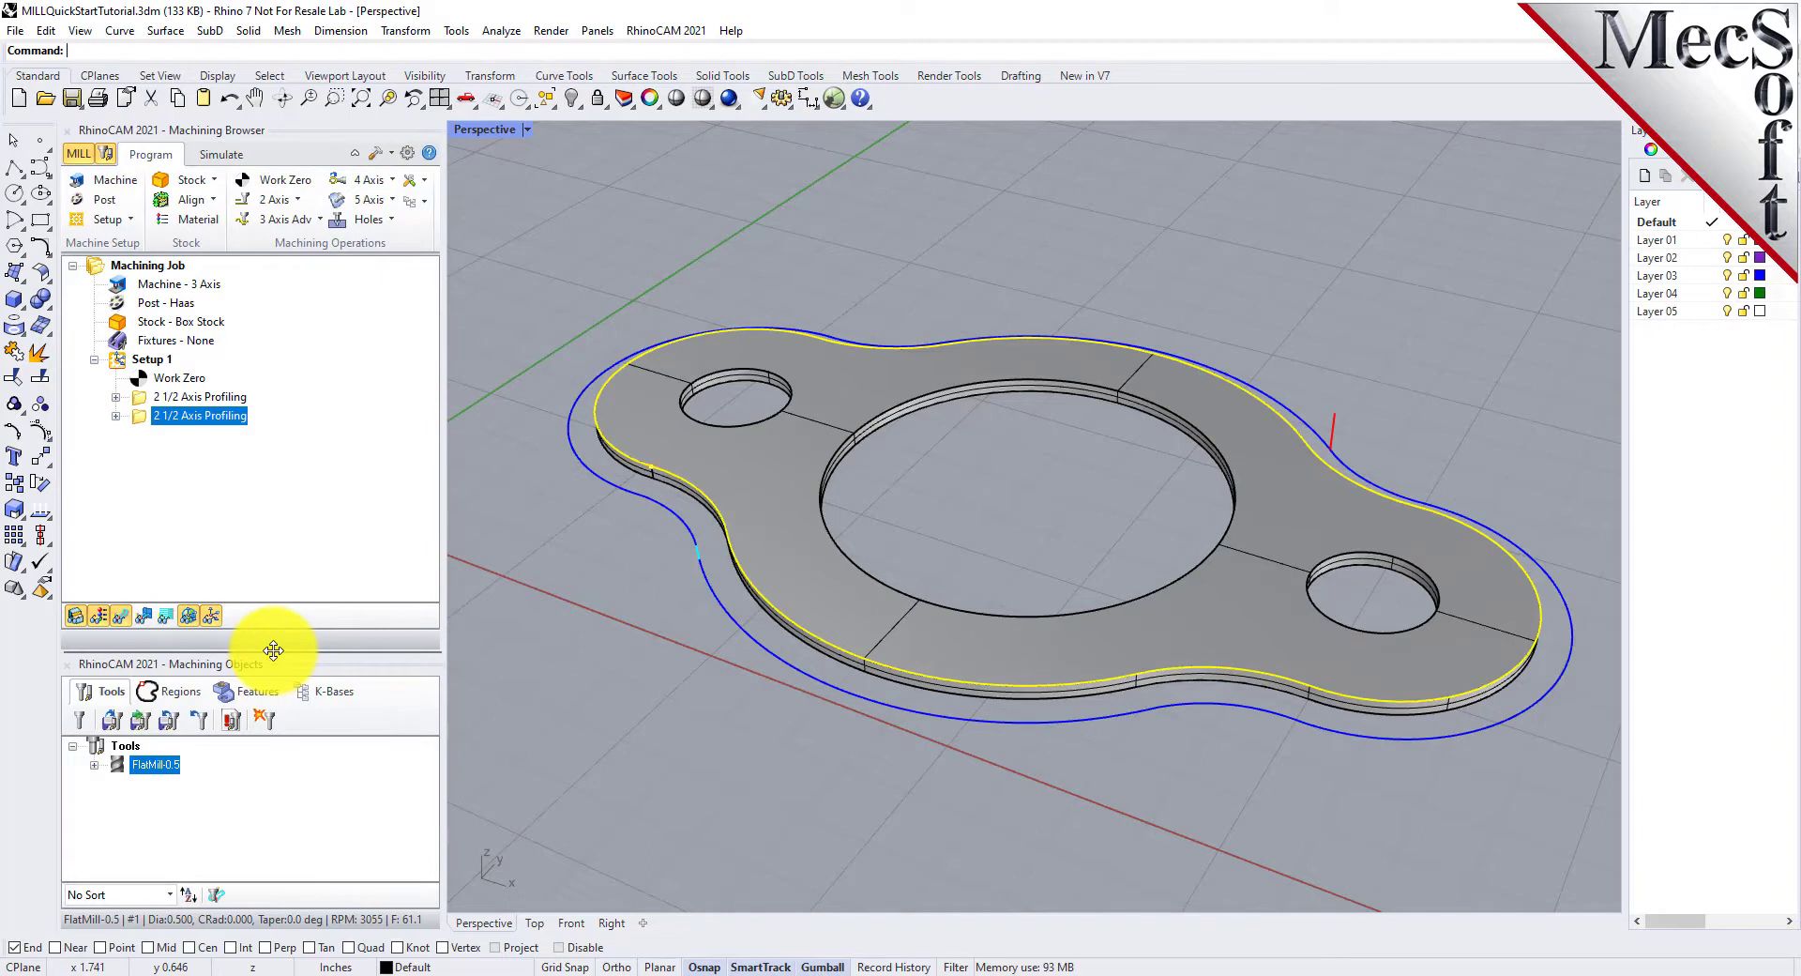
right_click_drag(1001, 490, 1048, 475)
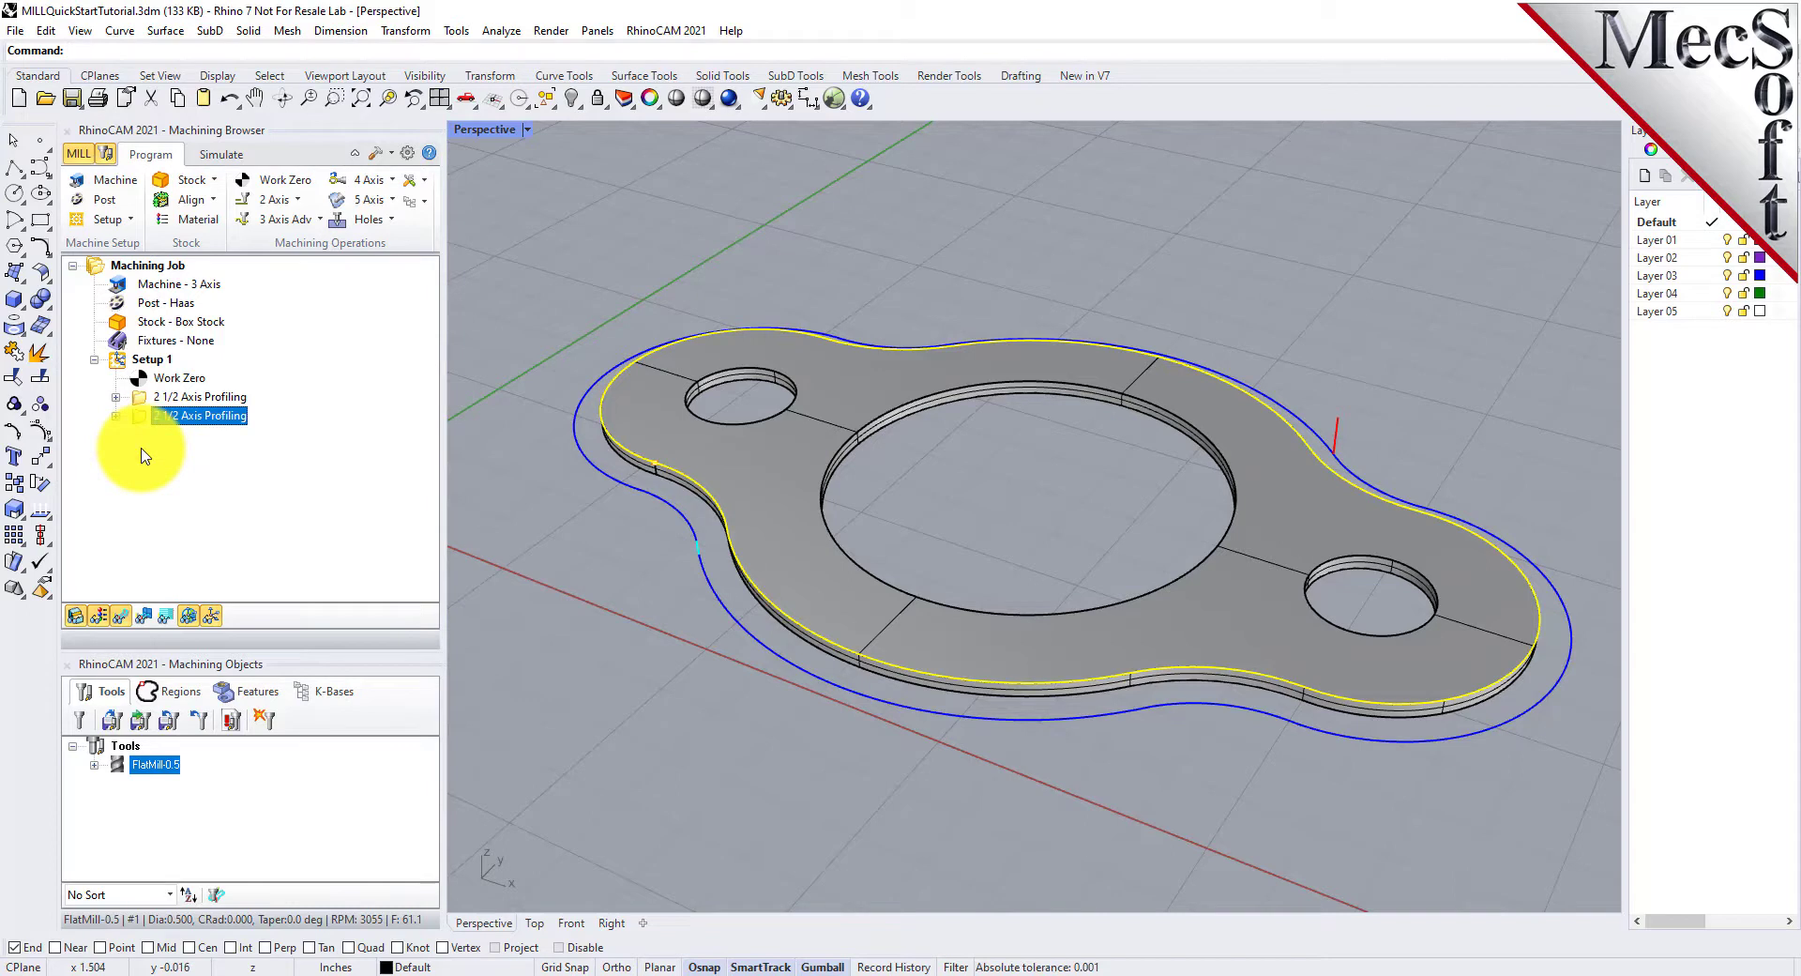
Simulate the outer profiling operation on the stock to examine the cut around the flange
left_click(225, 154)
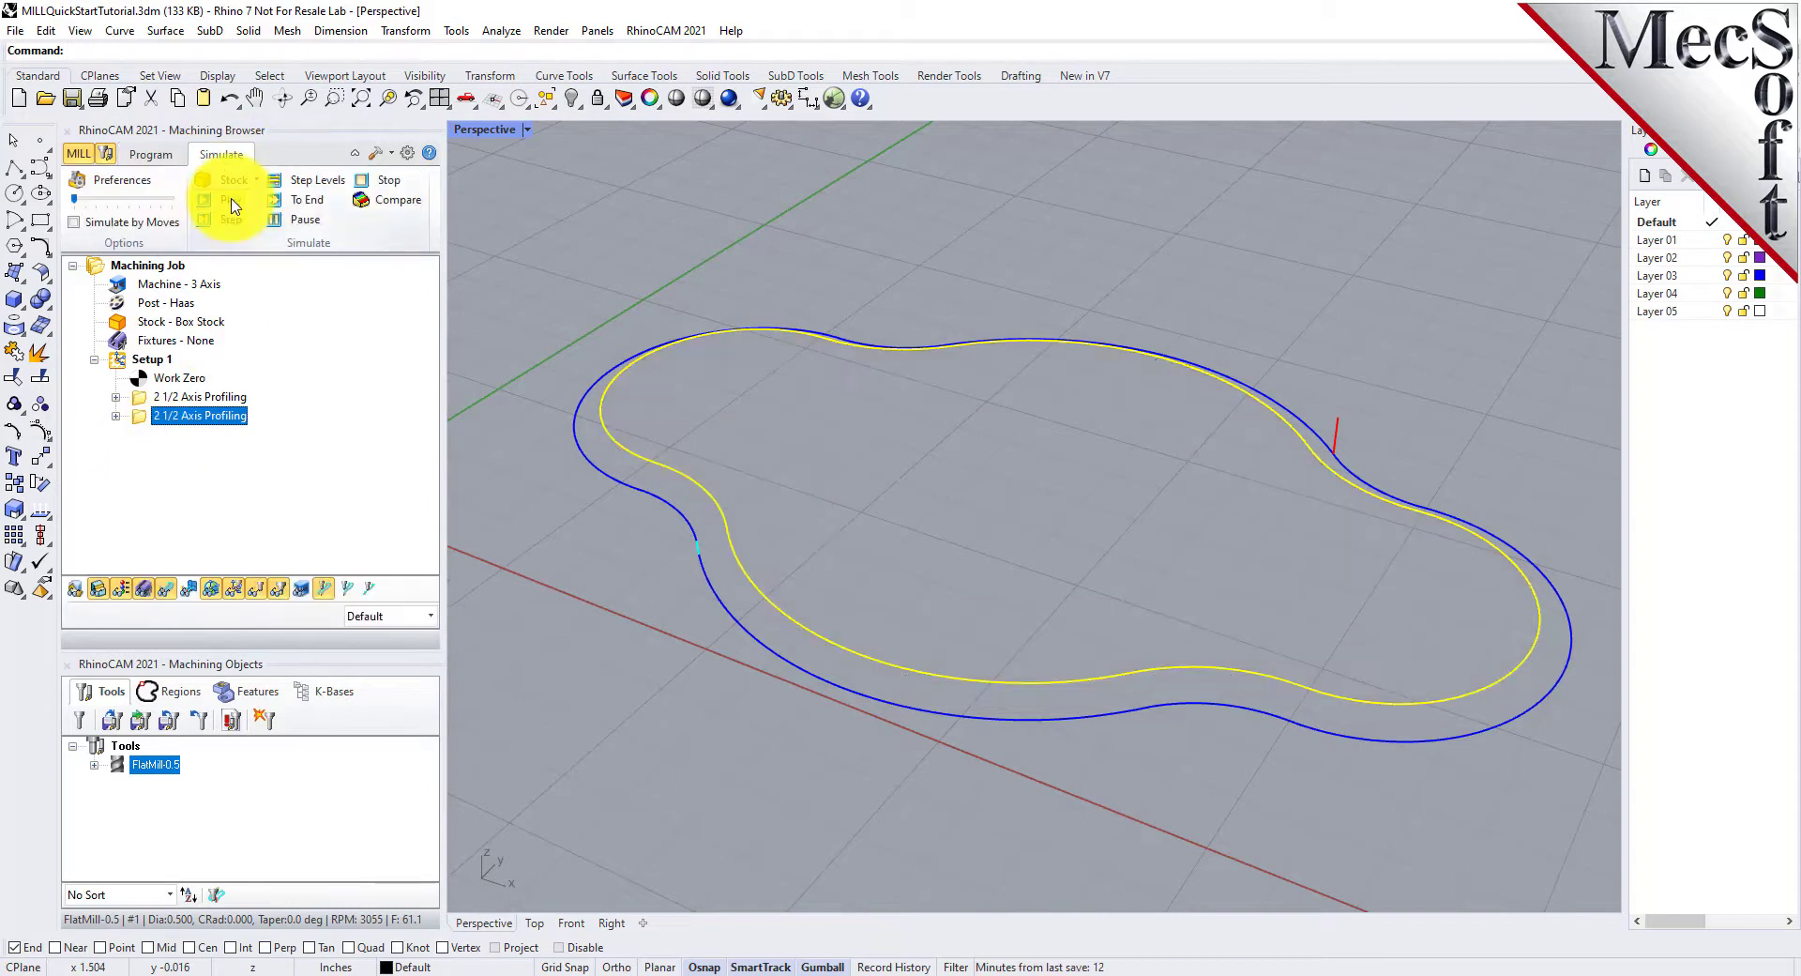
left_click(233, 201)
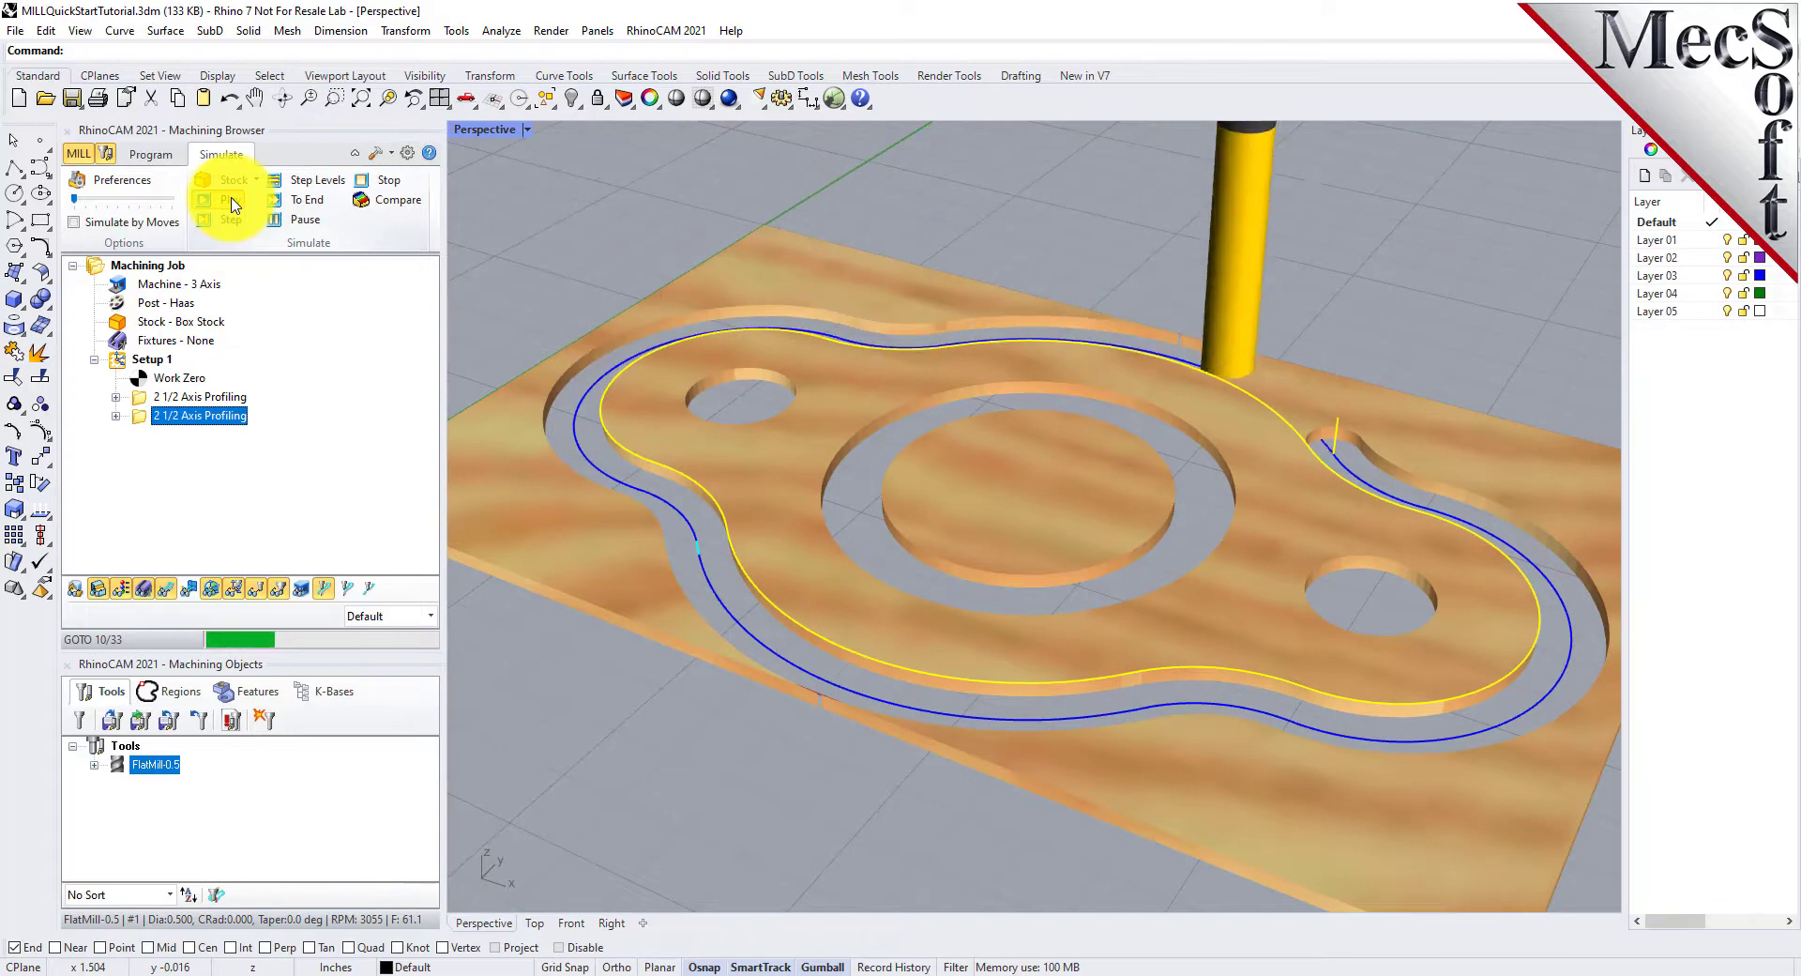
mouse_move(1136, 479)
right_mouse_down()
mouse_move(1142, 616)
mouse_move(1150, 454)
mouse_move(1150, 470)
right_mouse_up()
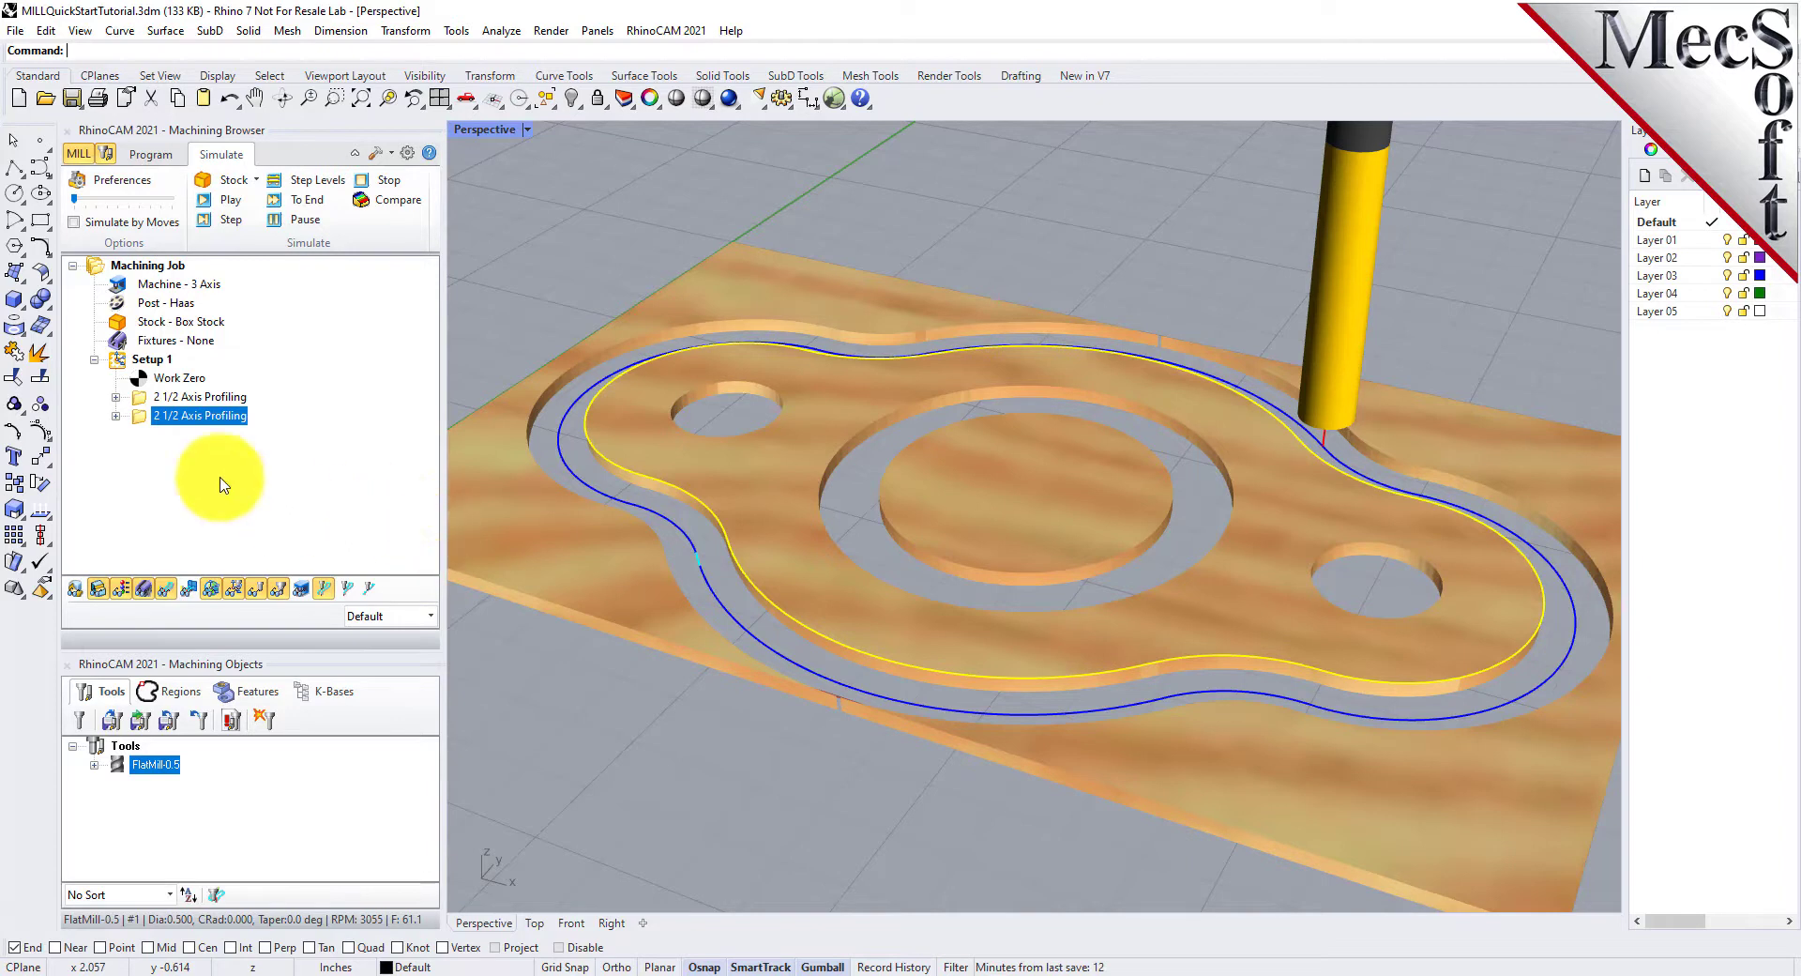
Post Setup 1 with the Haas post as MILLQuickStartTutorial_Setup 1.nc and look over the posted output
left_click(122, 366)
right_click(155, 360)
left_click(229, 402)
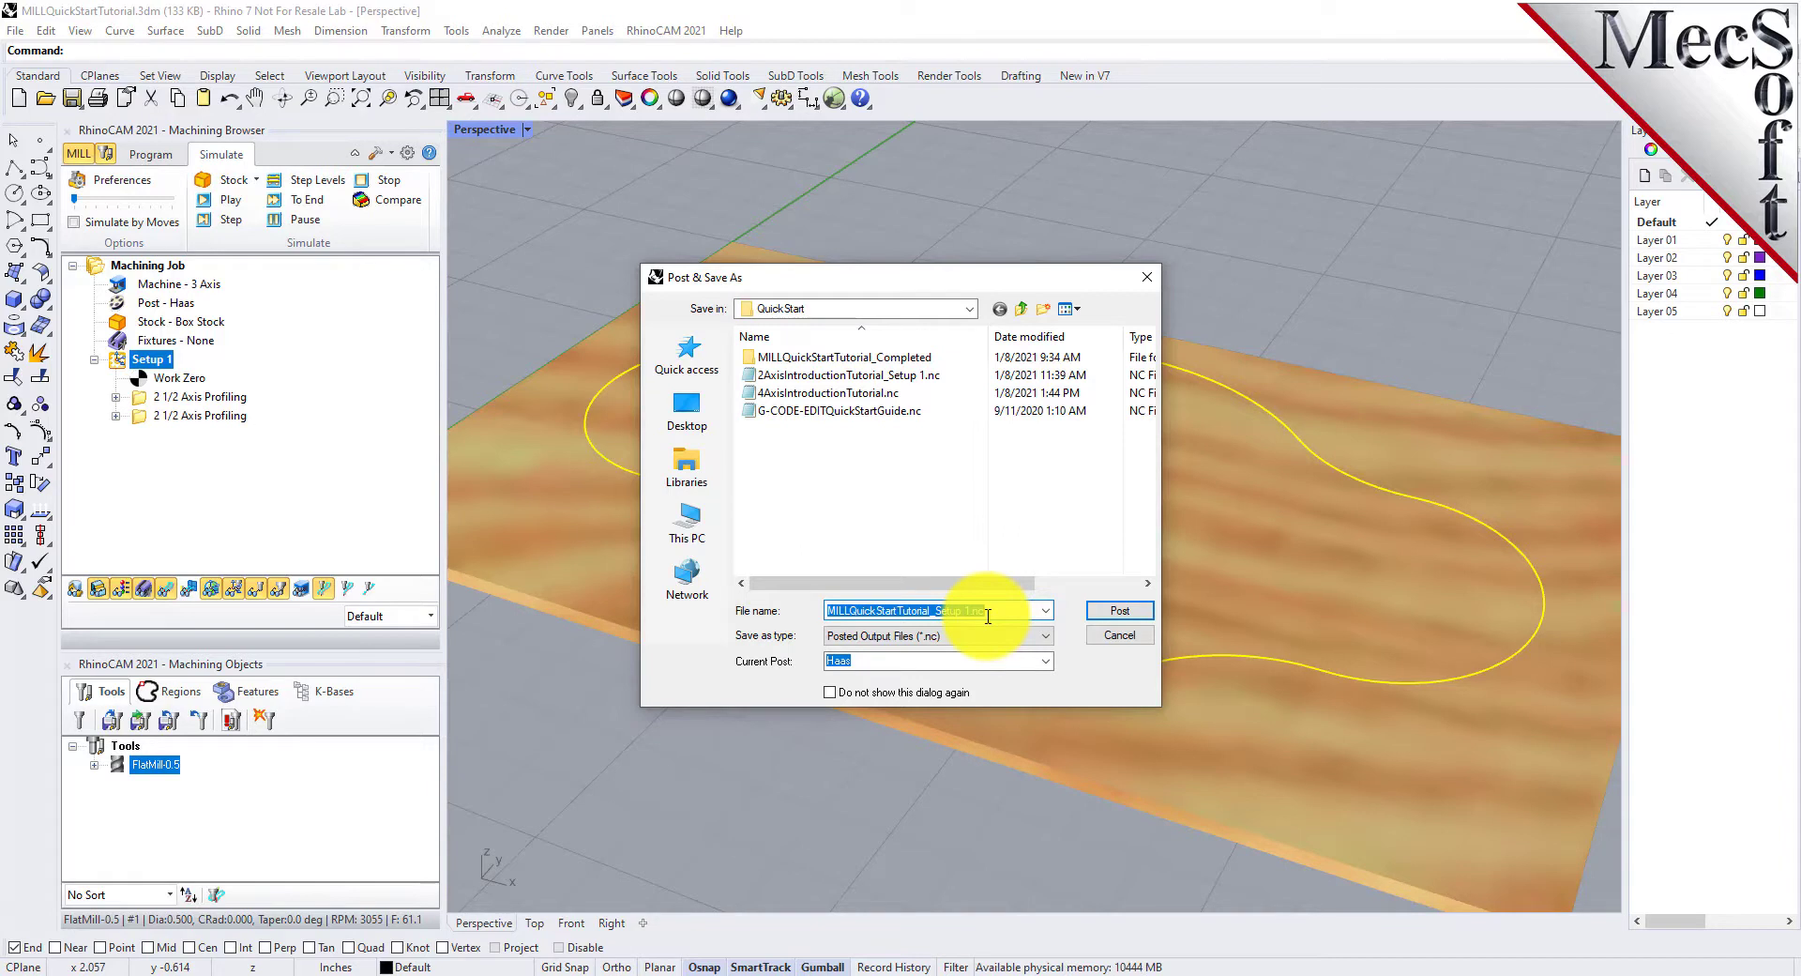
left_click(1120, 611)
left_click_drag(1088, 449, 890, 450)
left_click_drag(884, 338, 891, 216)
left_click(870, 198)
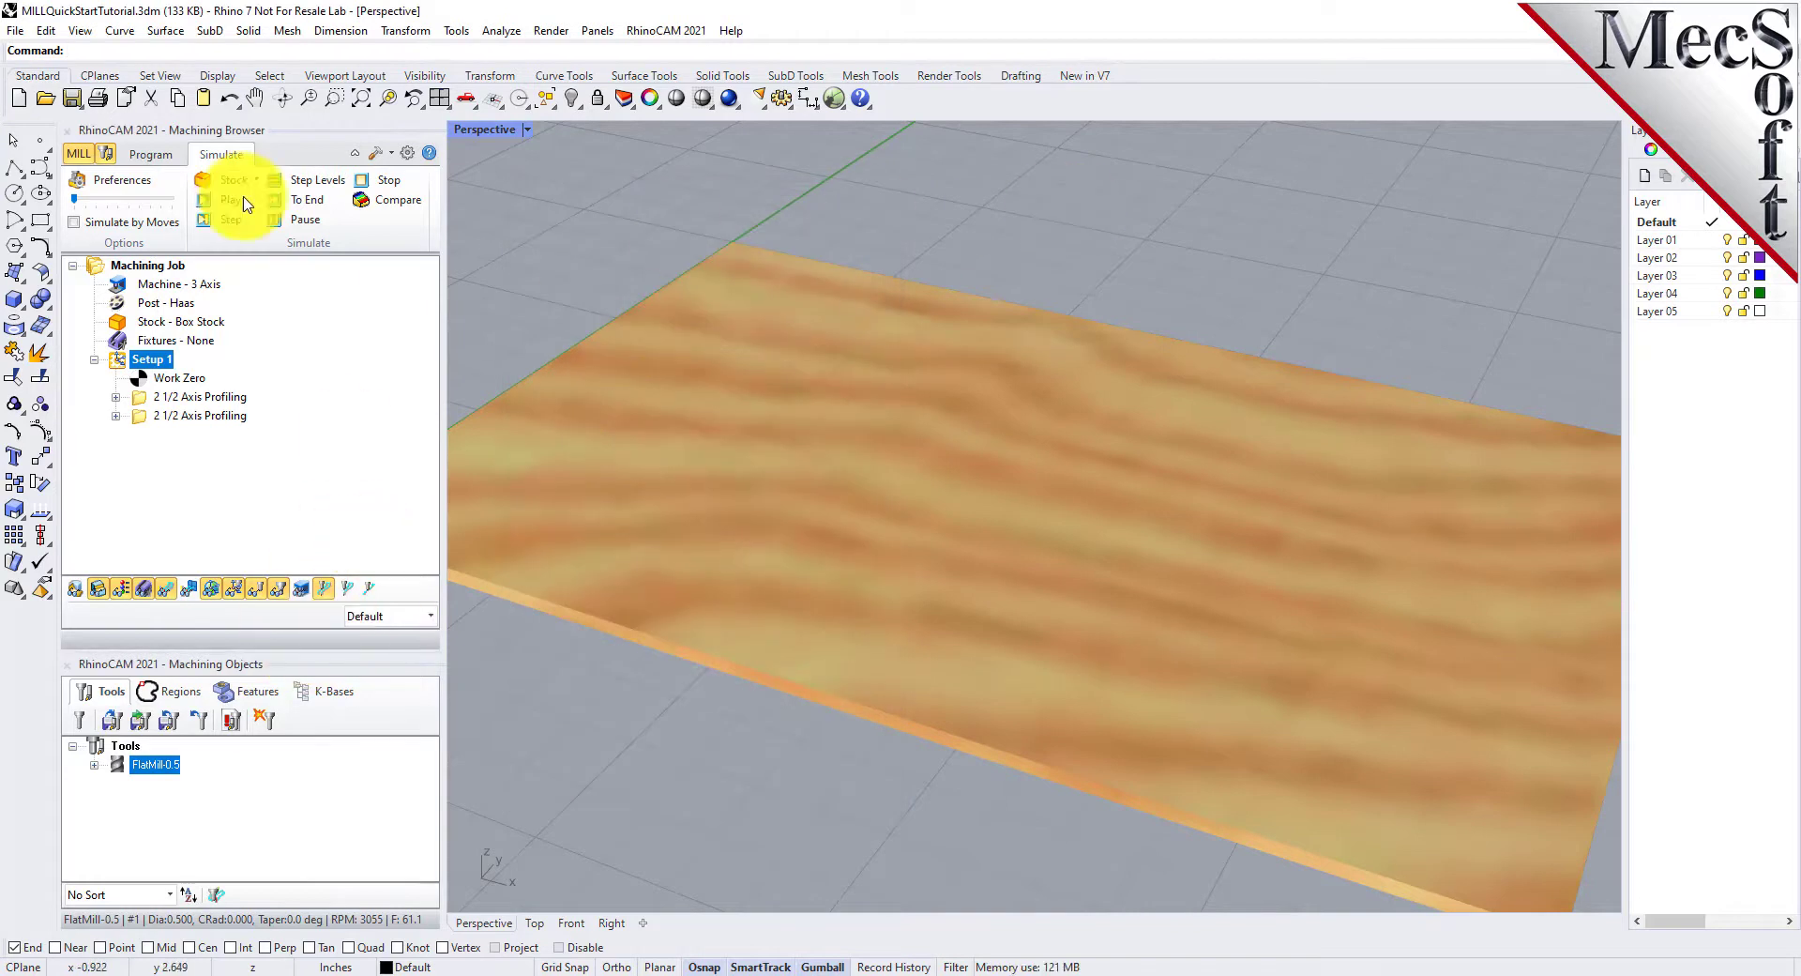
Review Setup 1's machining operations information, including tools, feeds, spindle speeds and machining times
left_click(153, 156)
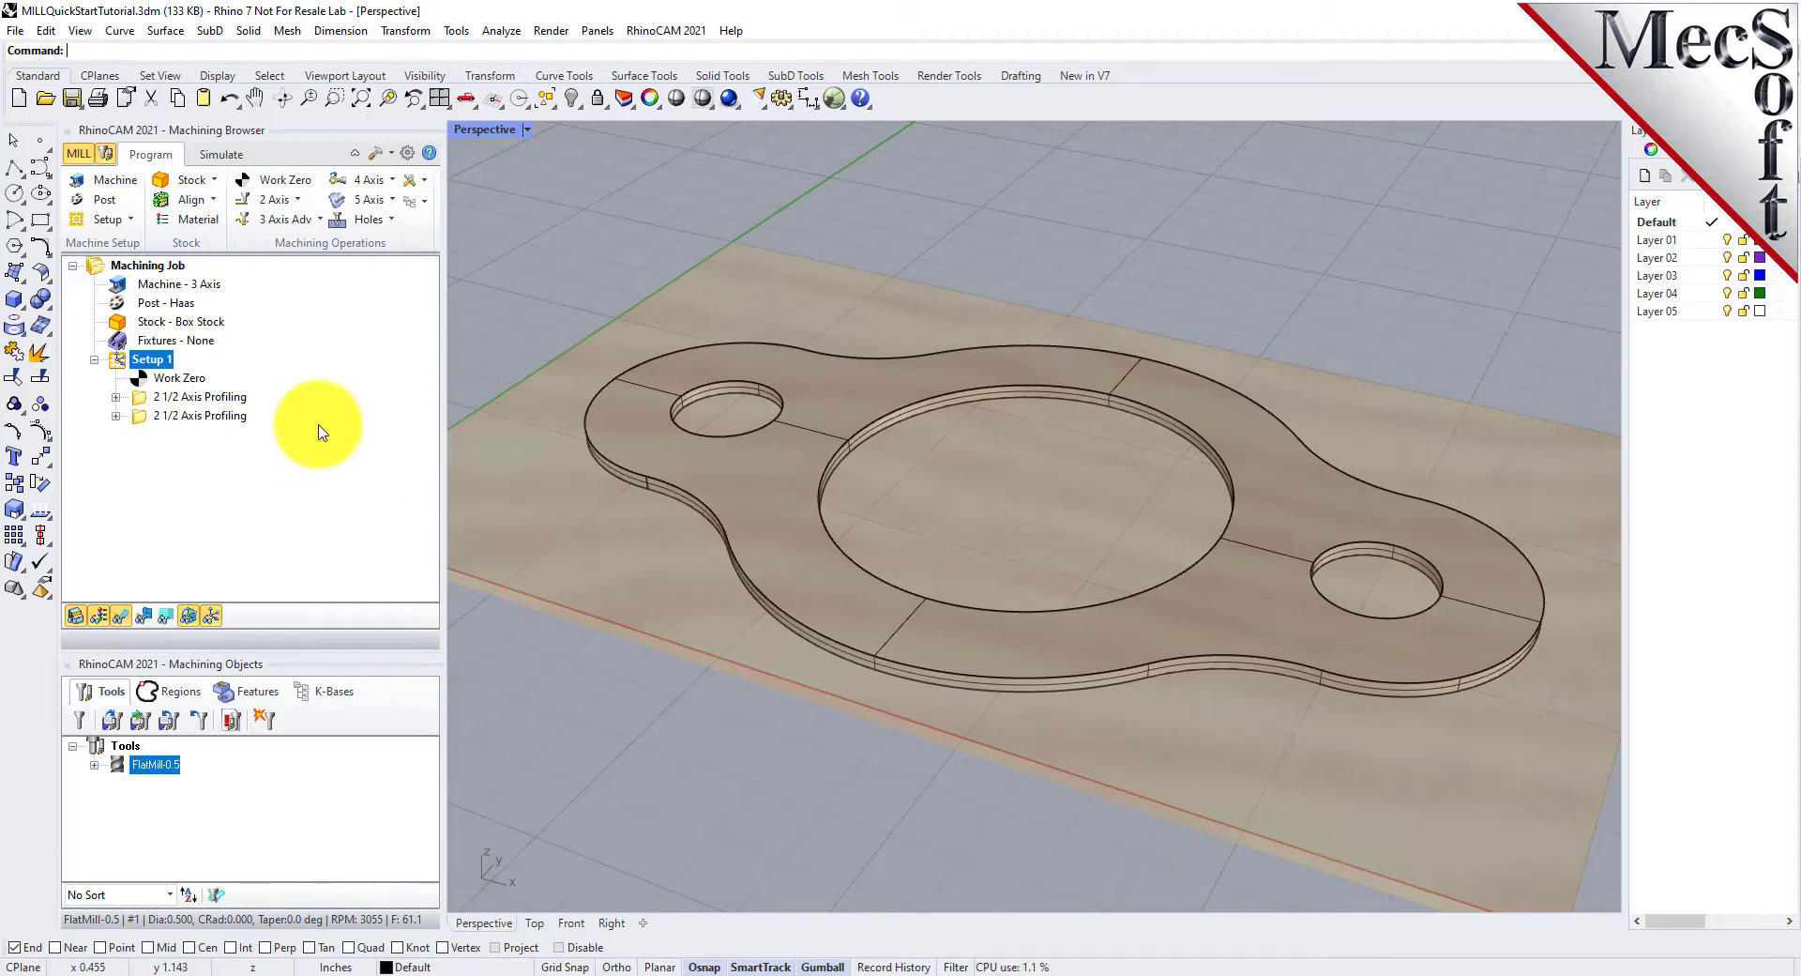
right_click(165, 365)
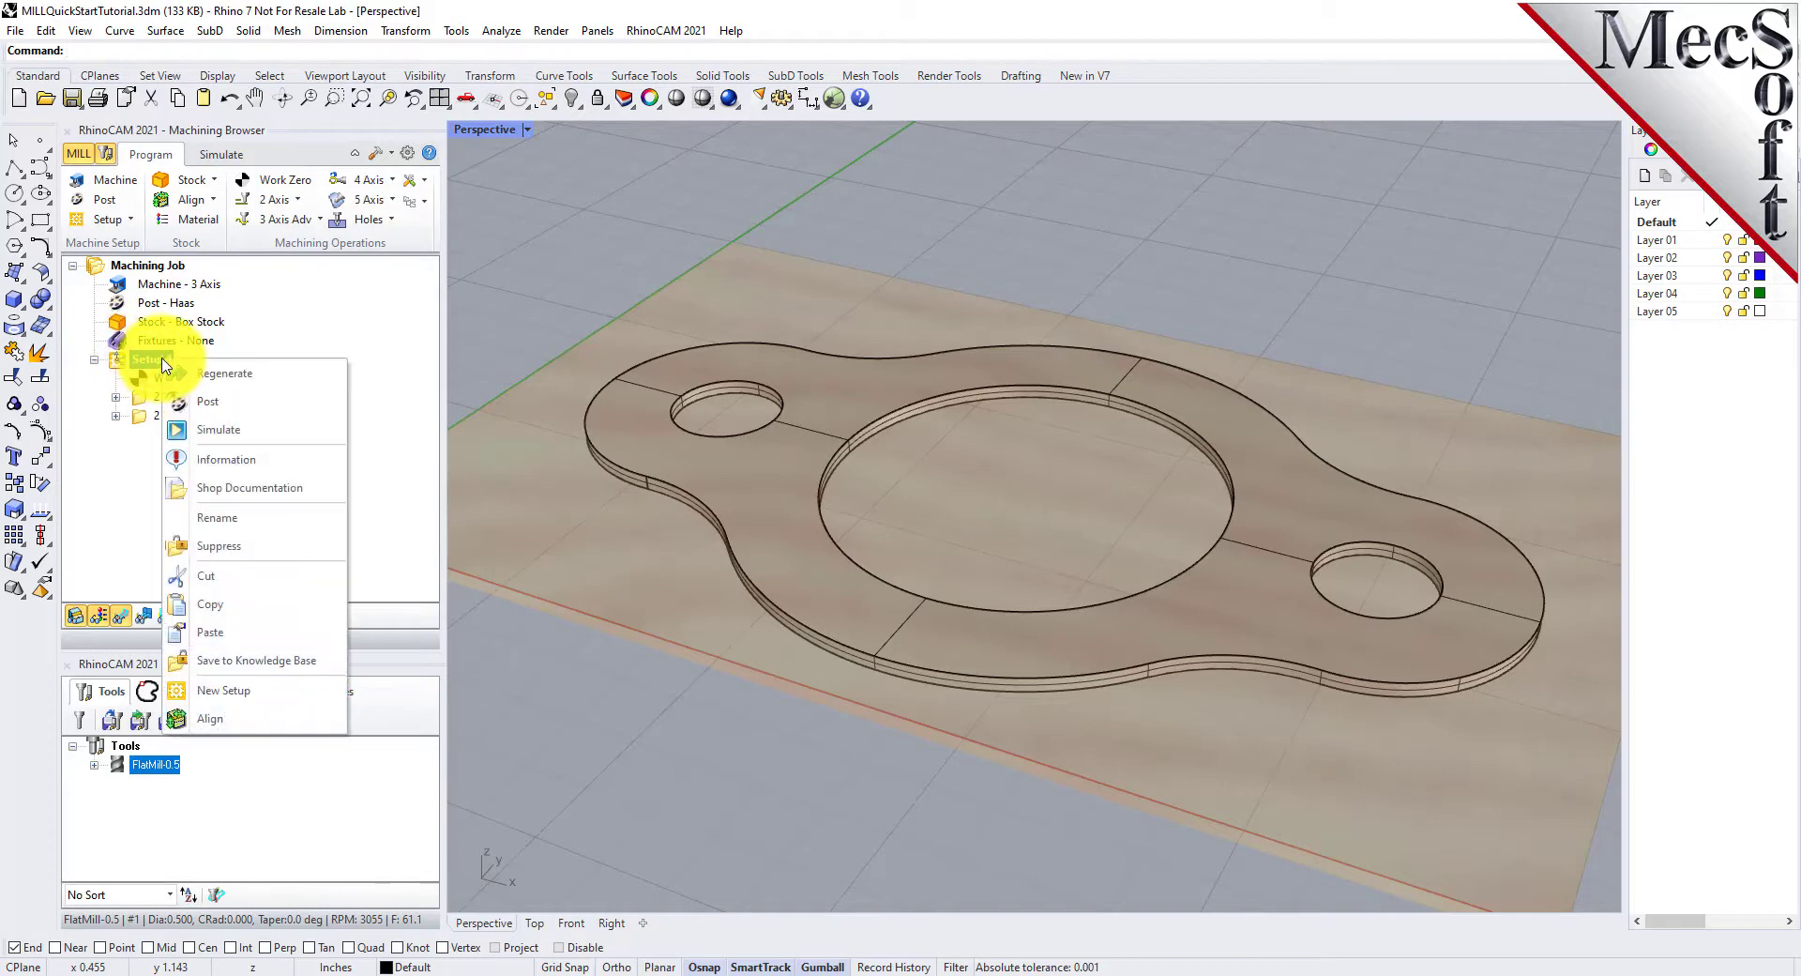
left_click(301, 459)
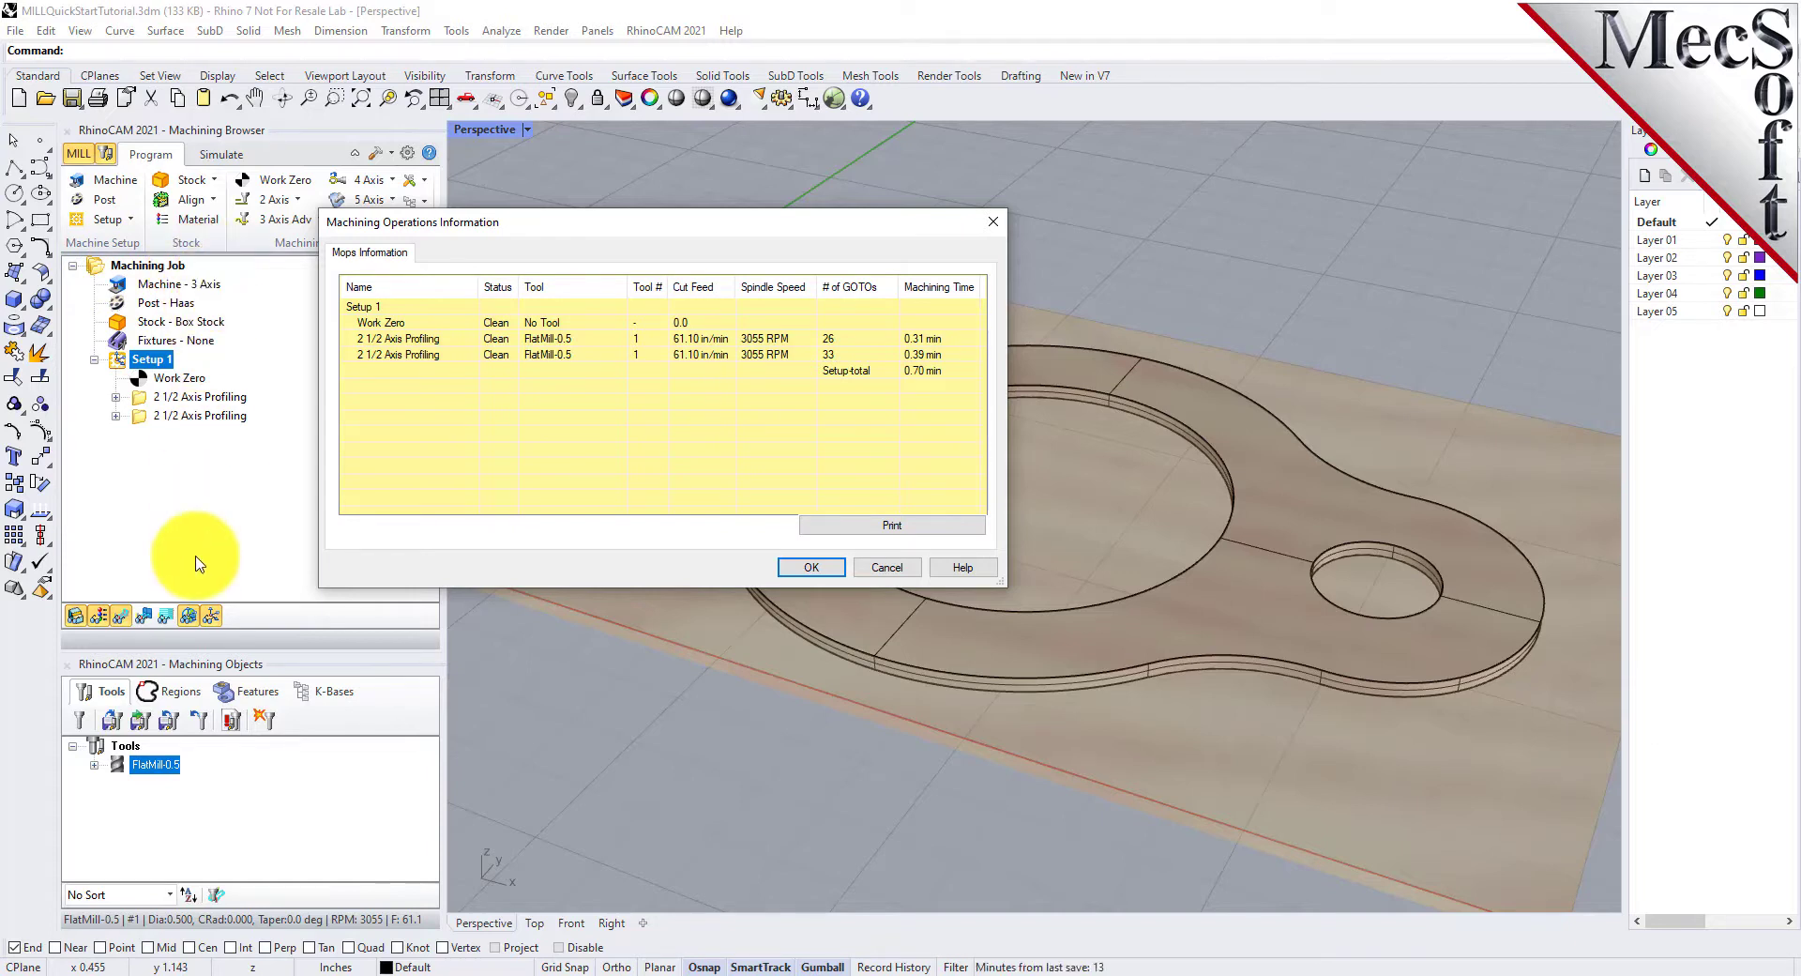
left_click(818, 571)
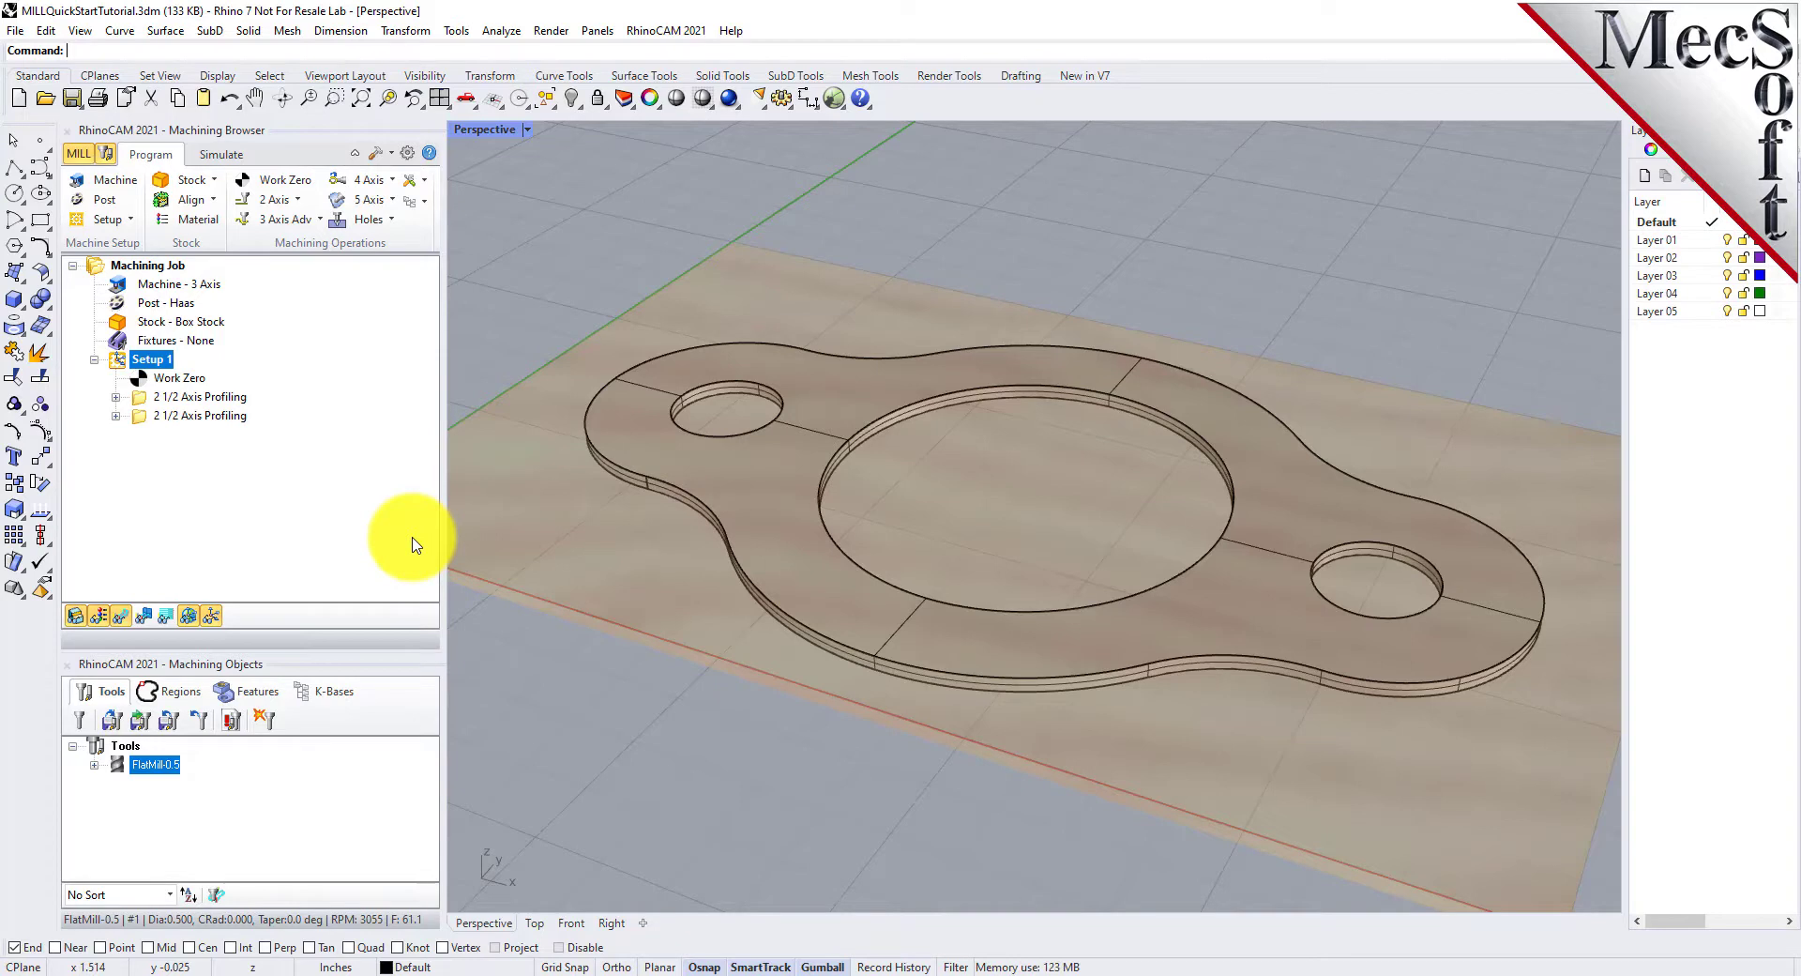
Save shop documentation for Setup 1 as MILLQuickStartTutorial.html in the QuickStart folder, using an HTML output template
right_click(134, 364)
left_click(292, 495)
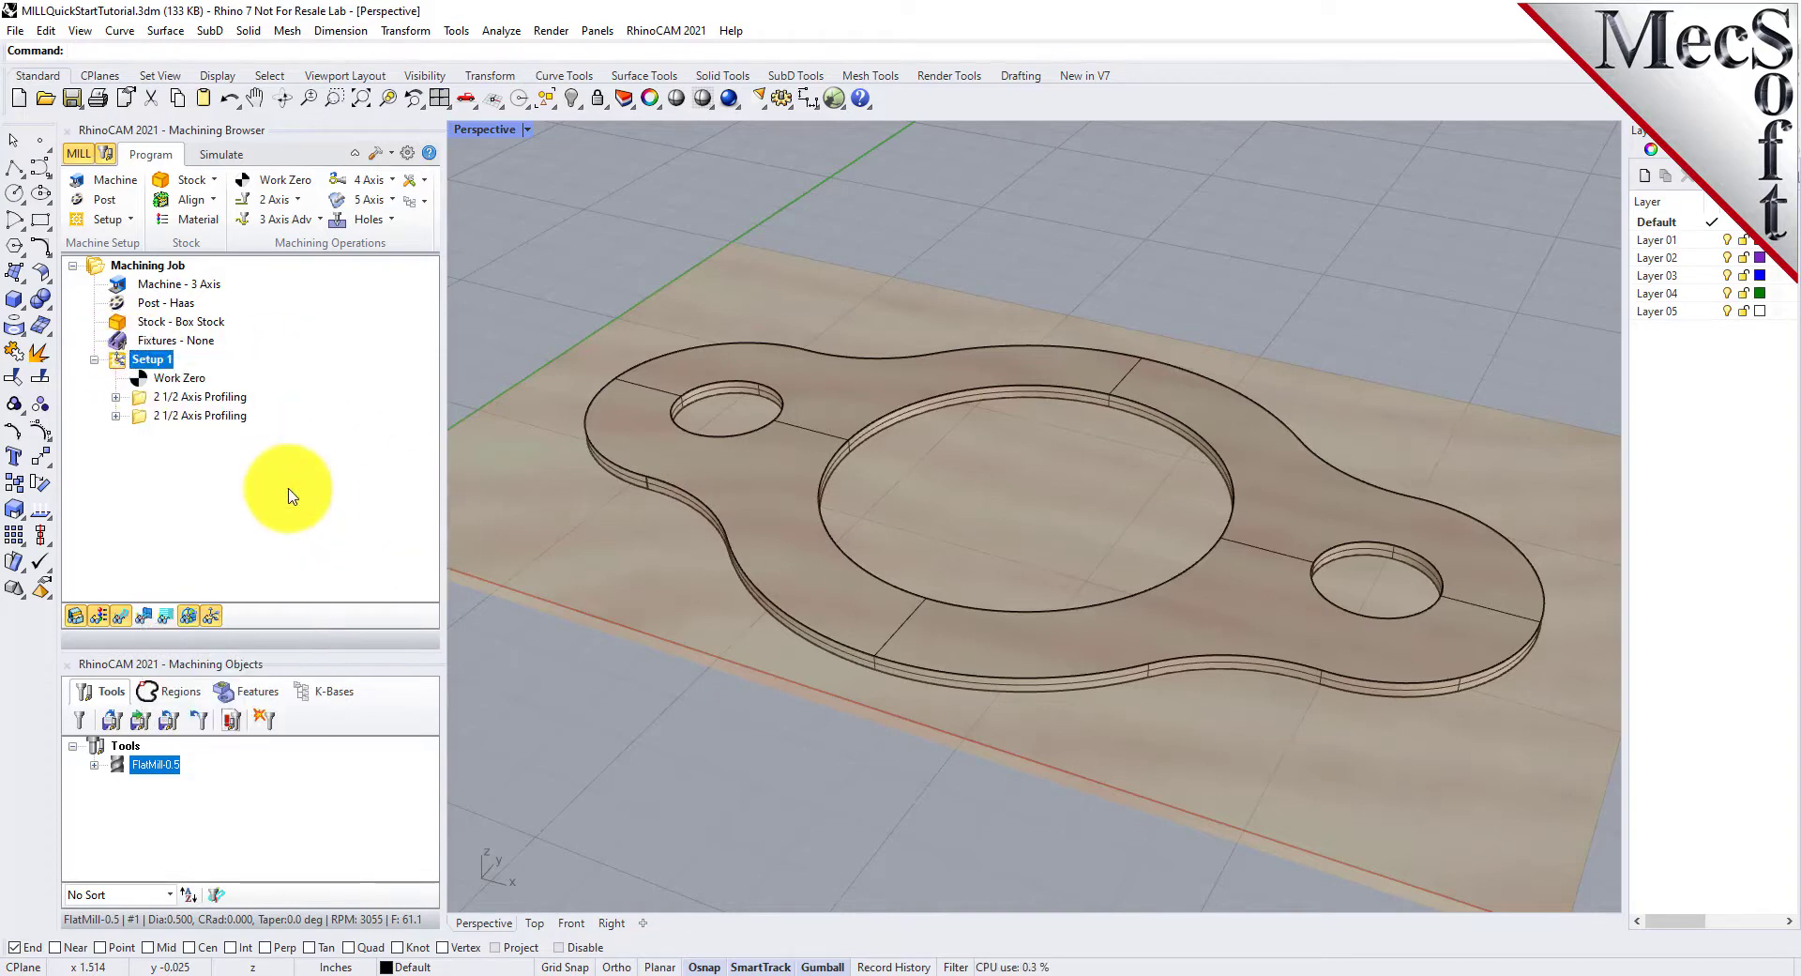
left_click(1046, 664)
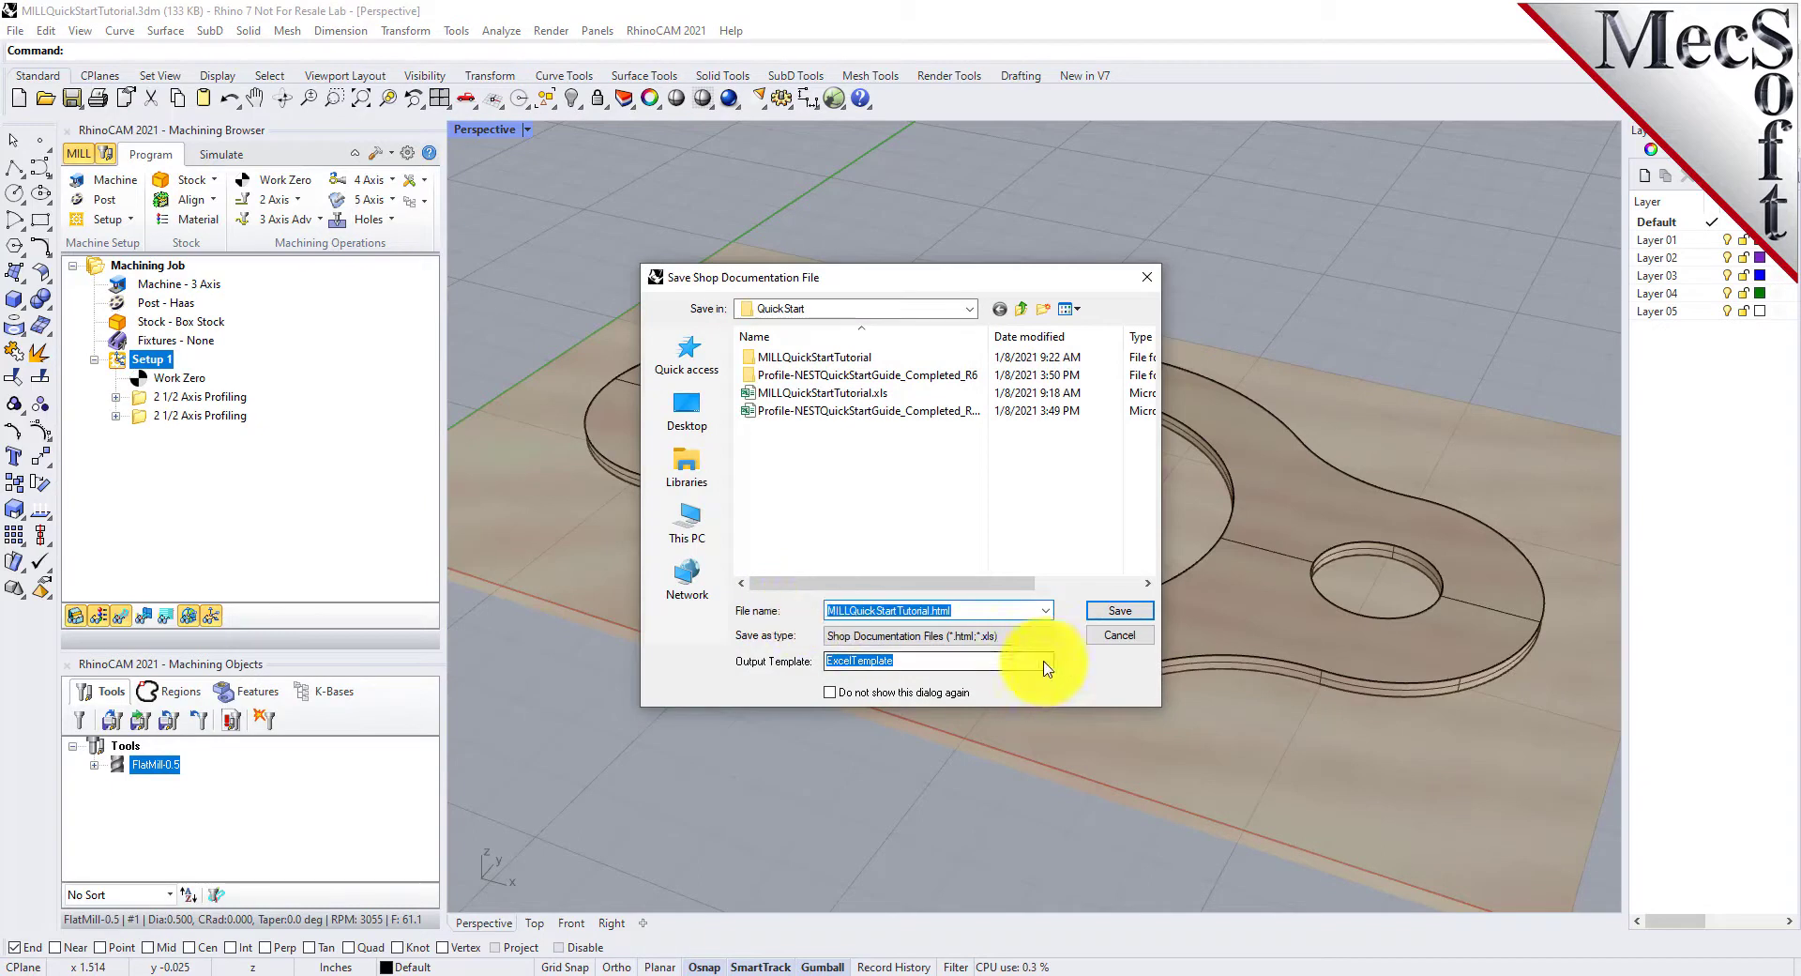
left_click(1047, 668)
left_click(882, 709)
left_click(1112, 614)
Look through the generated shop document, including its setup sheet, stock dimensions, part image and operations list
left_click(938, 497)
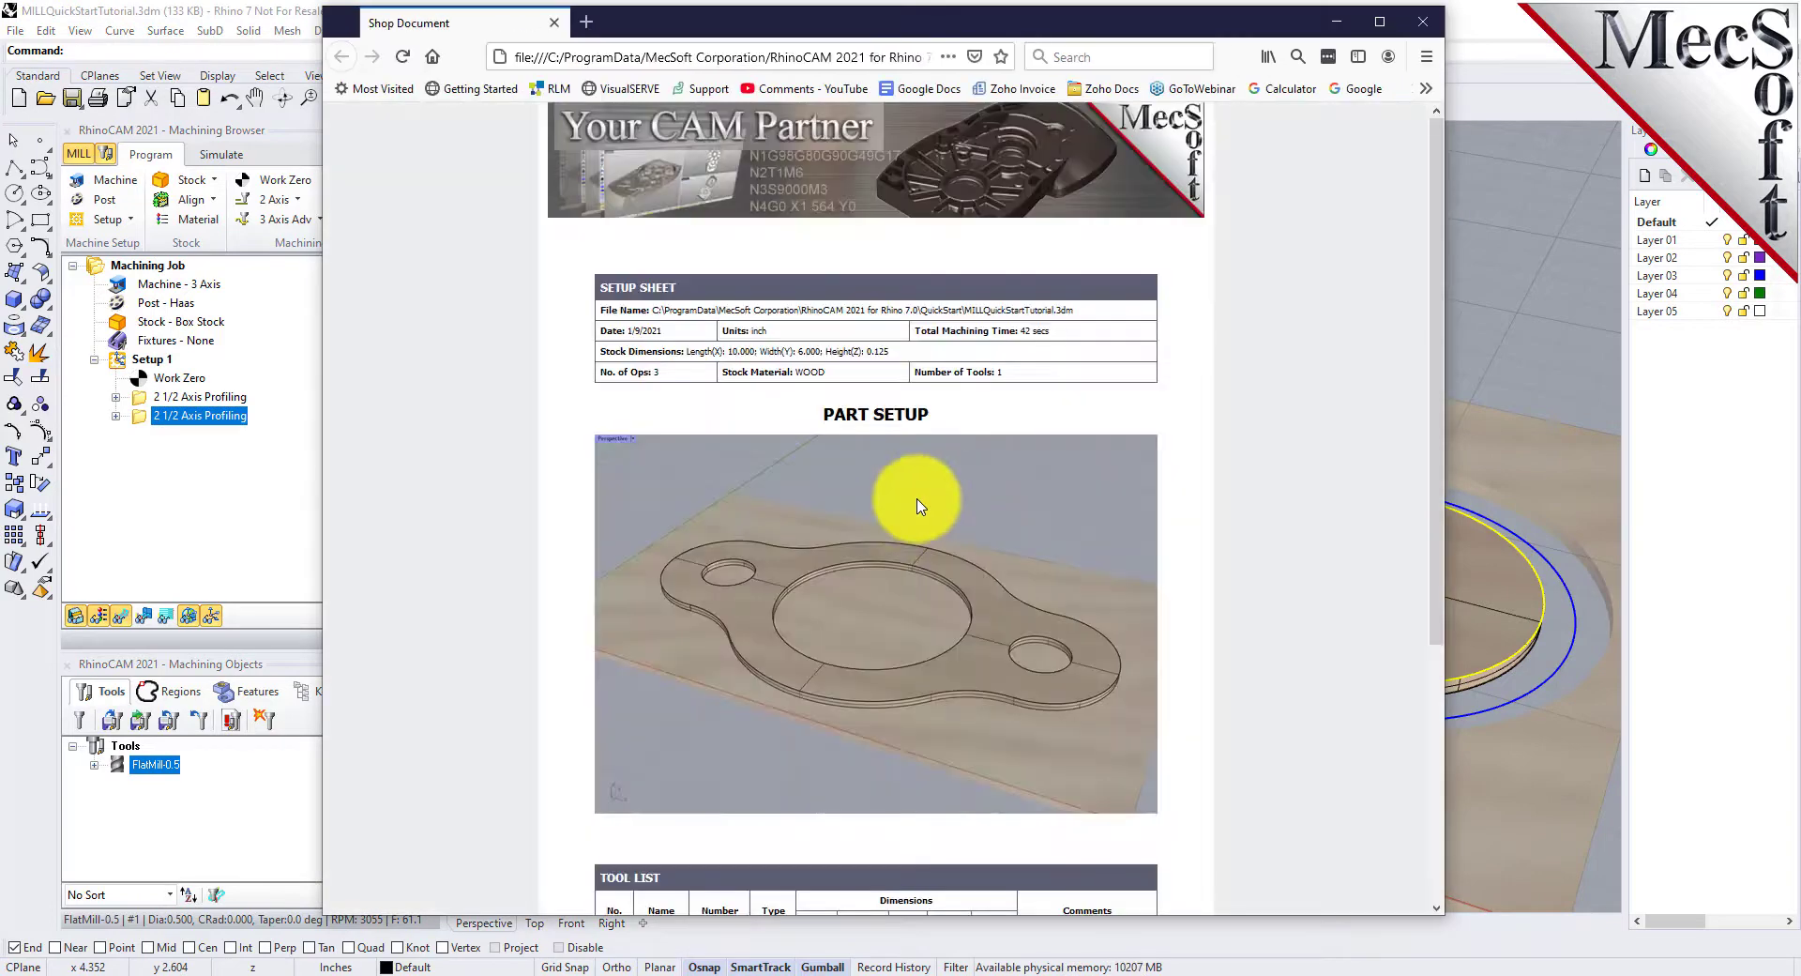
left_click_drag(317, 522, 591, 538)
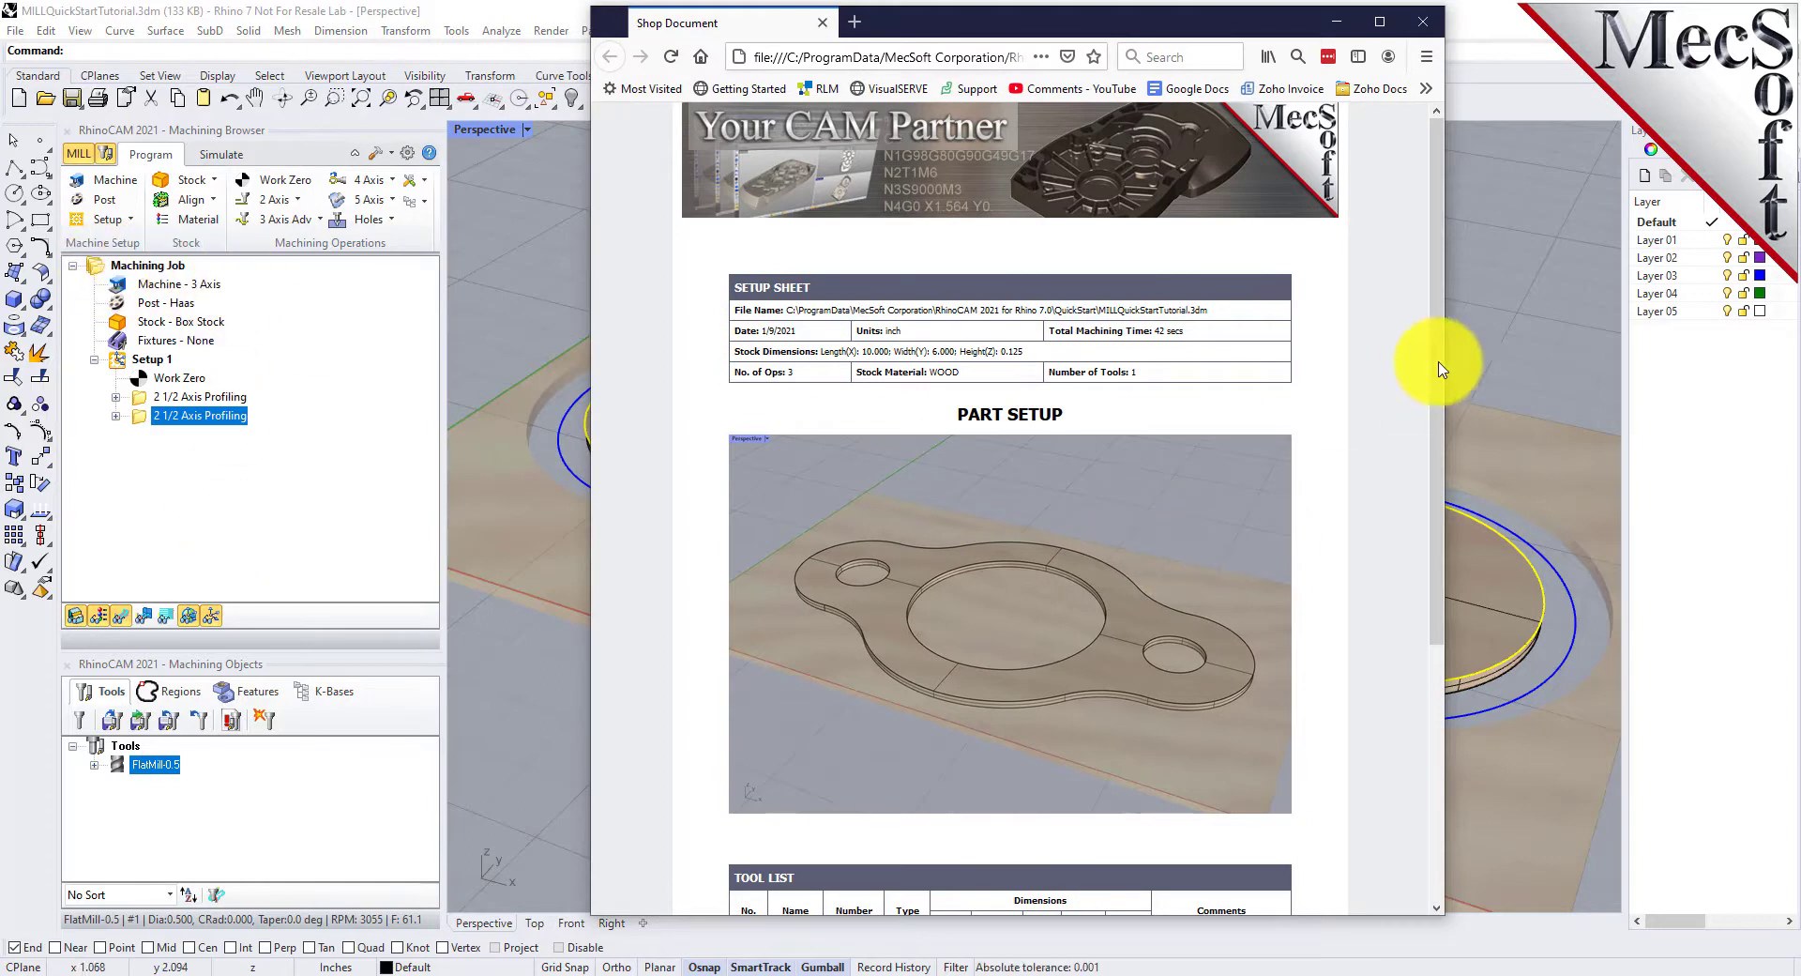
left_click_drag(1433, 280, 1441, 207)
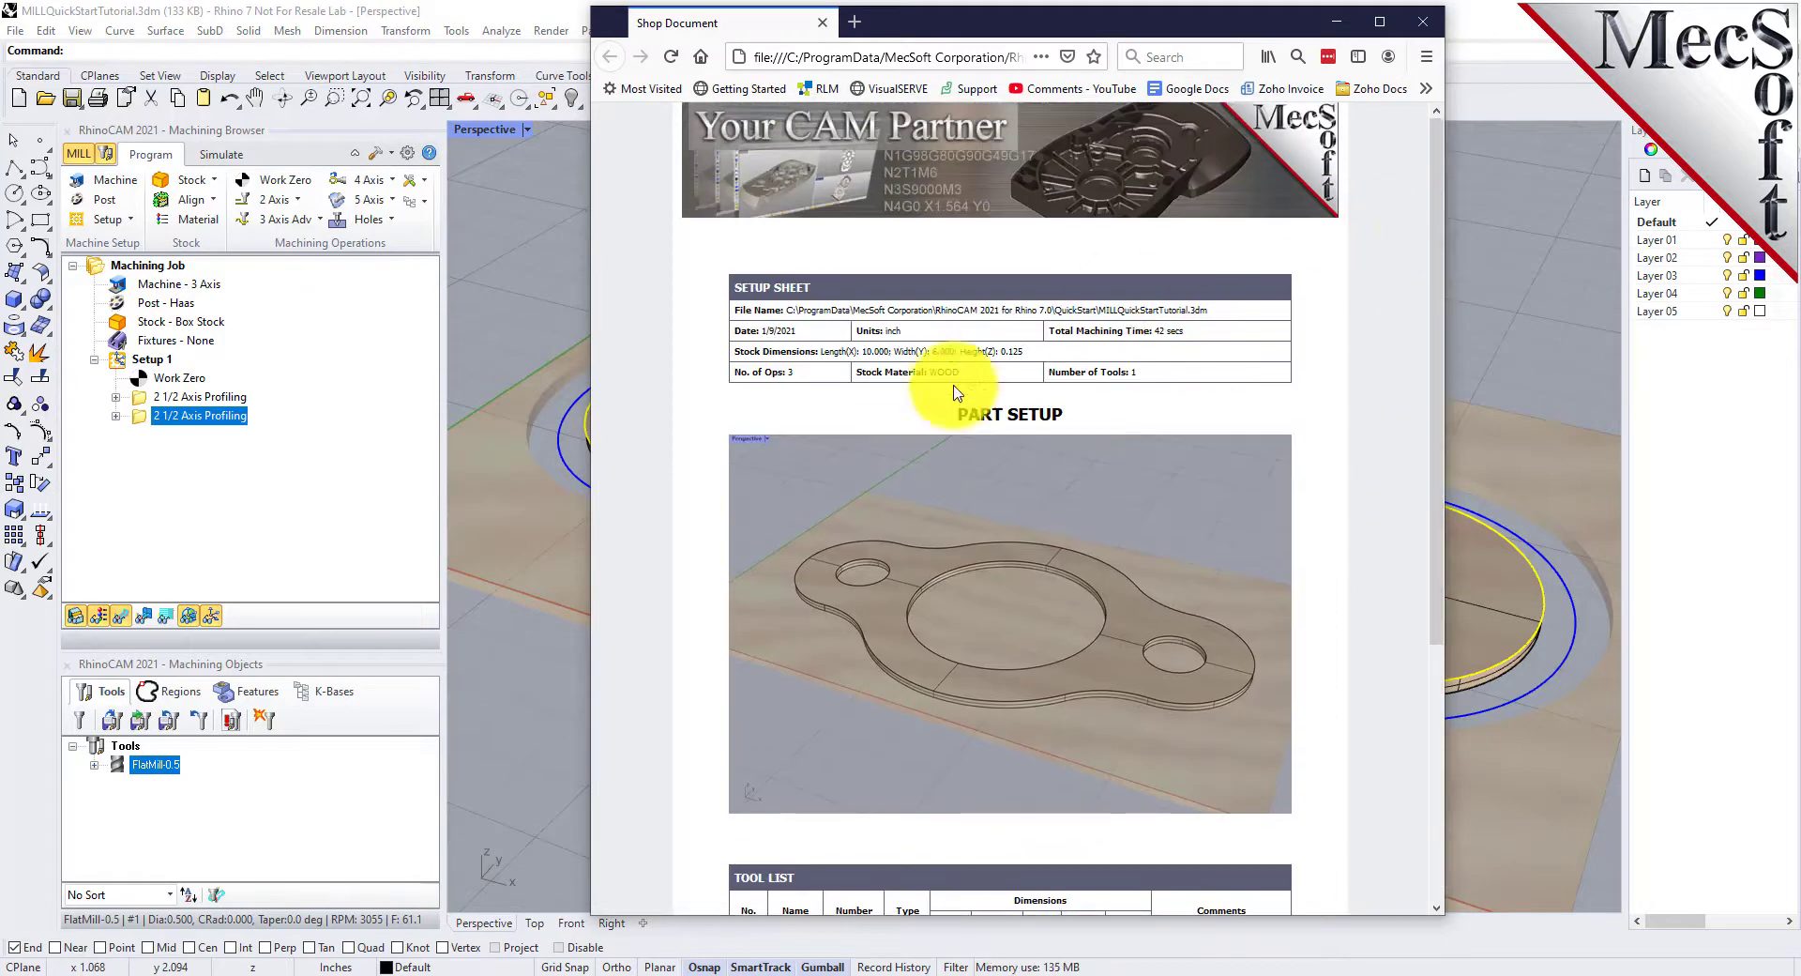
left_click_drag(1041, 362, 736, 354)
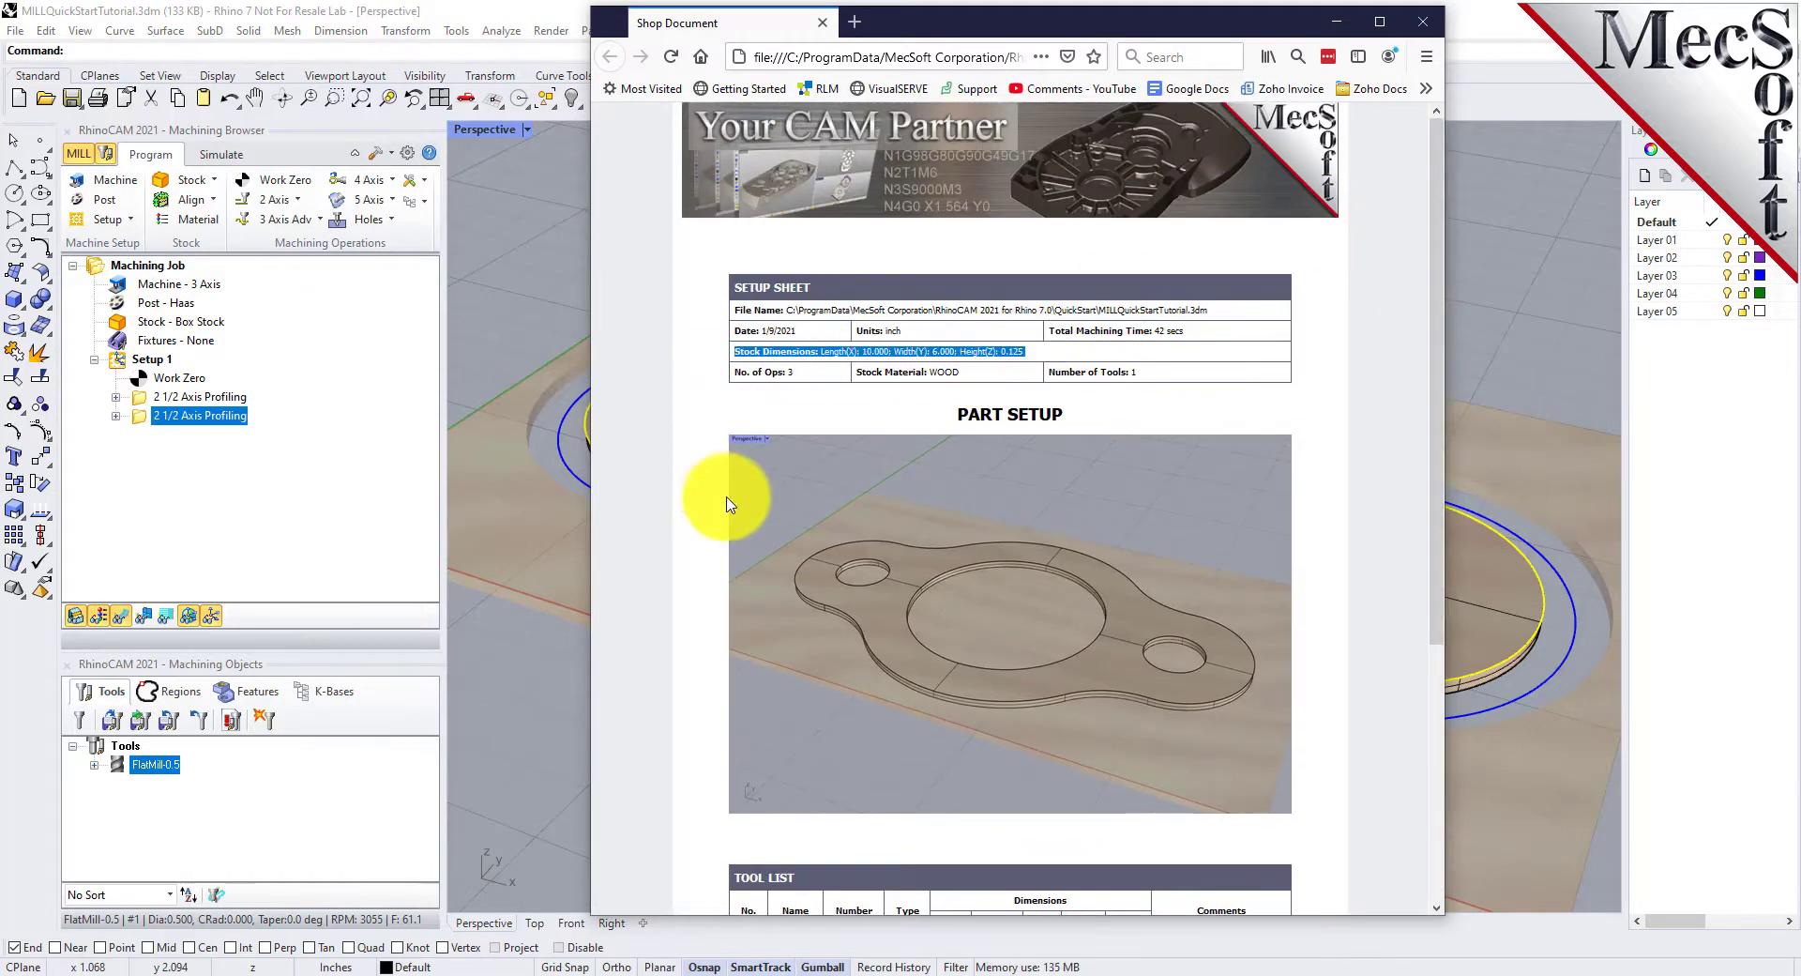
scroll(718, 528, "down", 5)
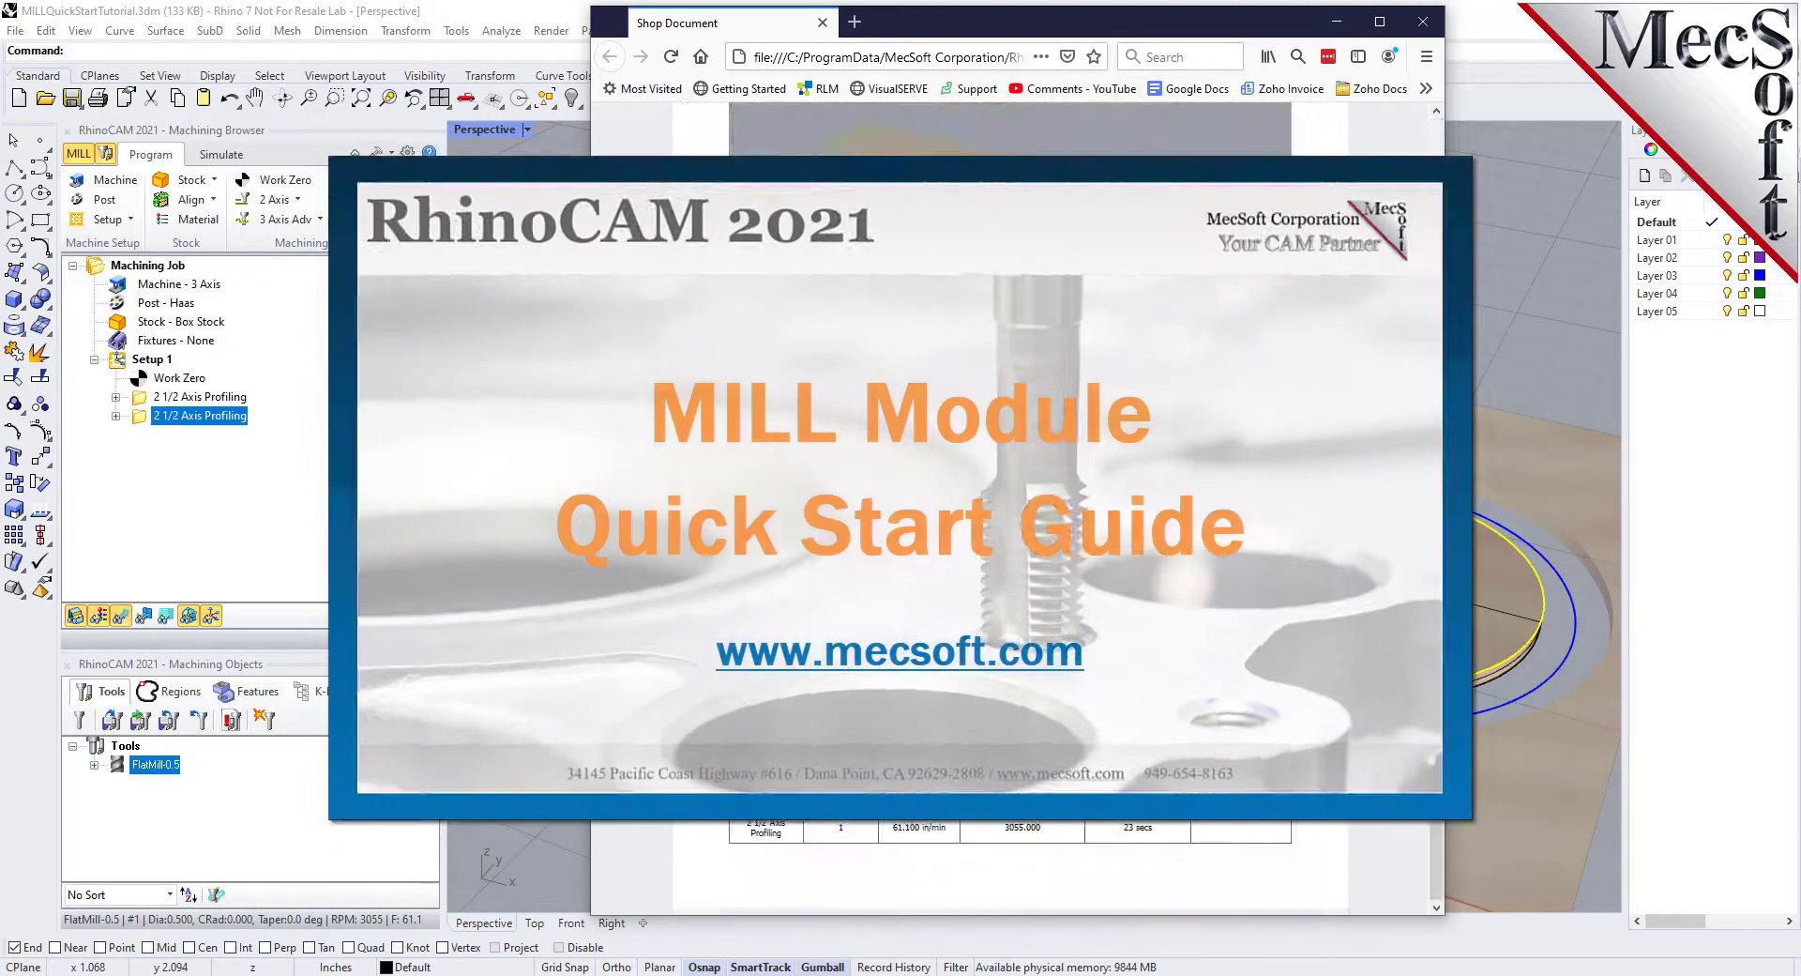